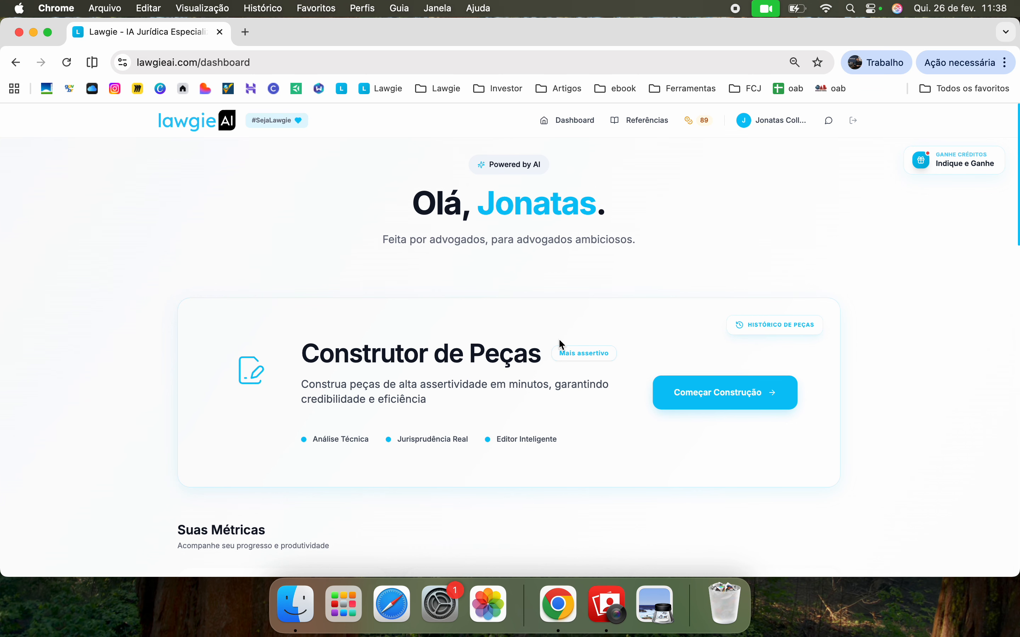
# Start a new piece with 'Começar Construção' in the Construtor de Peças card
pyautogui.scroll(-2, 559, 340)
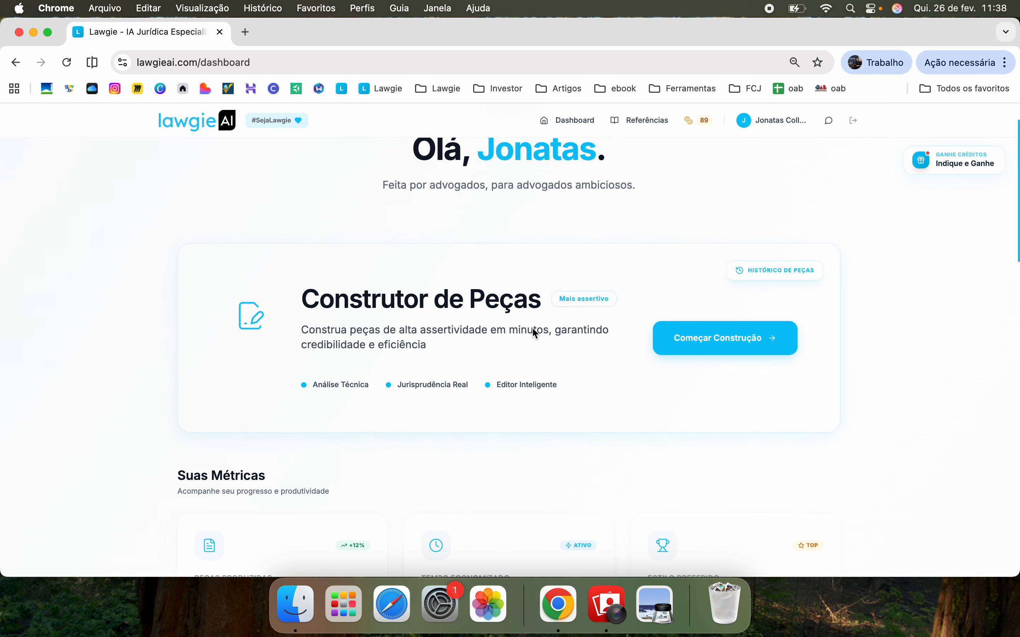
pyautogui.click(756, 345)
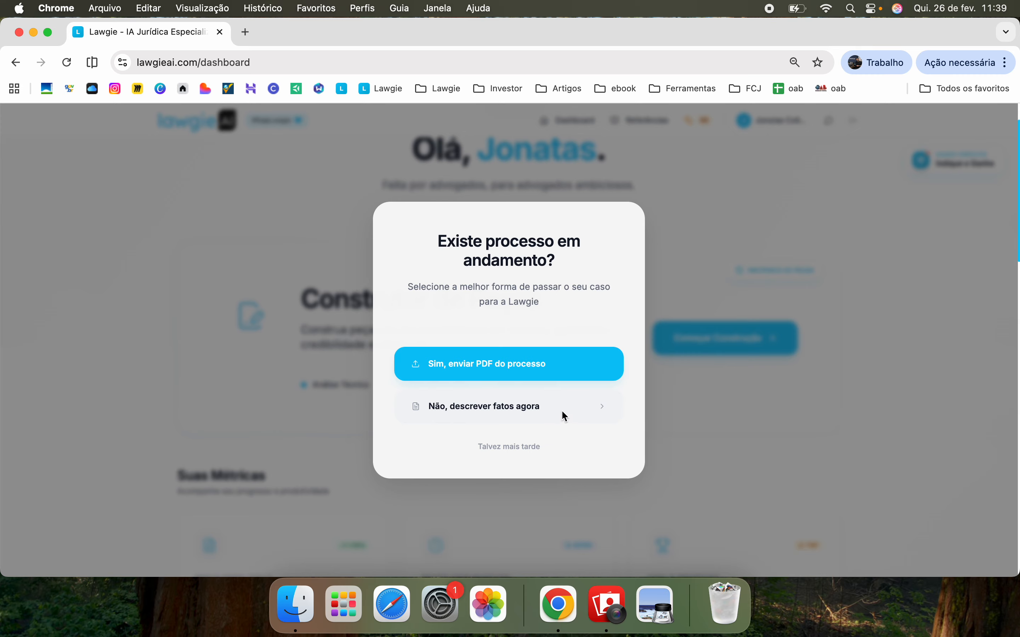
# Choose to describe the facts manually and name the parties Autor and Réu
pyautogui.click(532, 410)
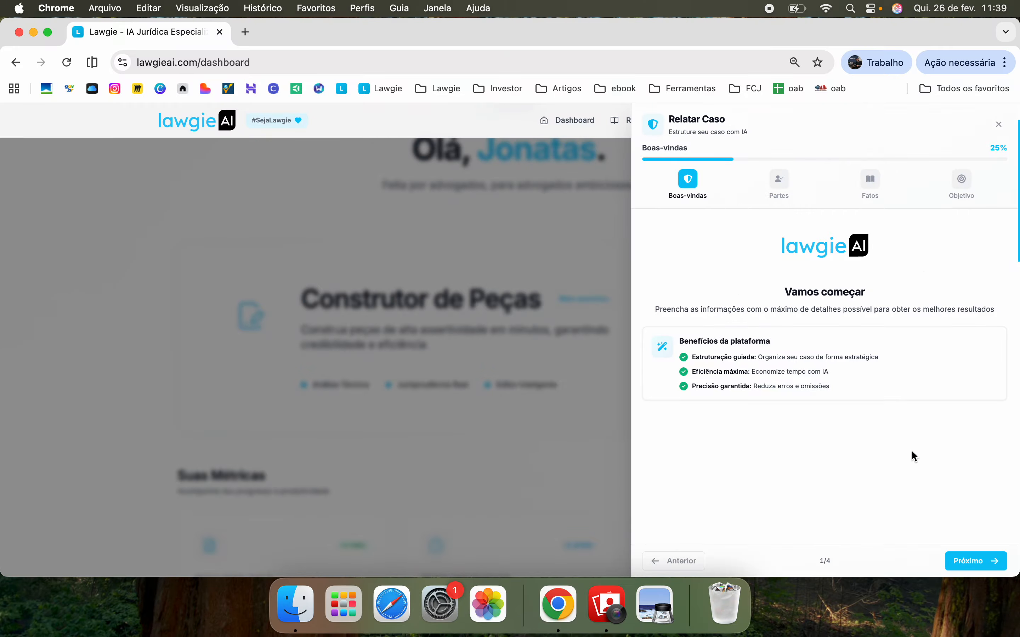
pyautogui.click(969, 557)
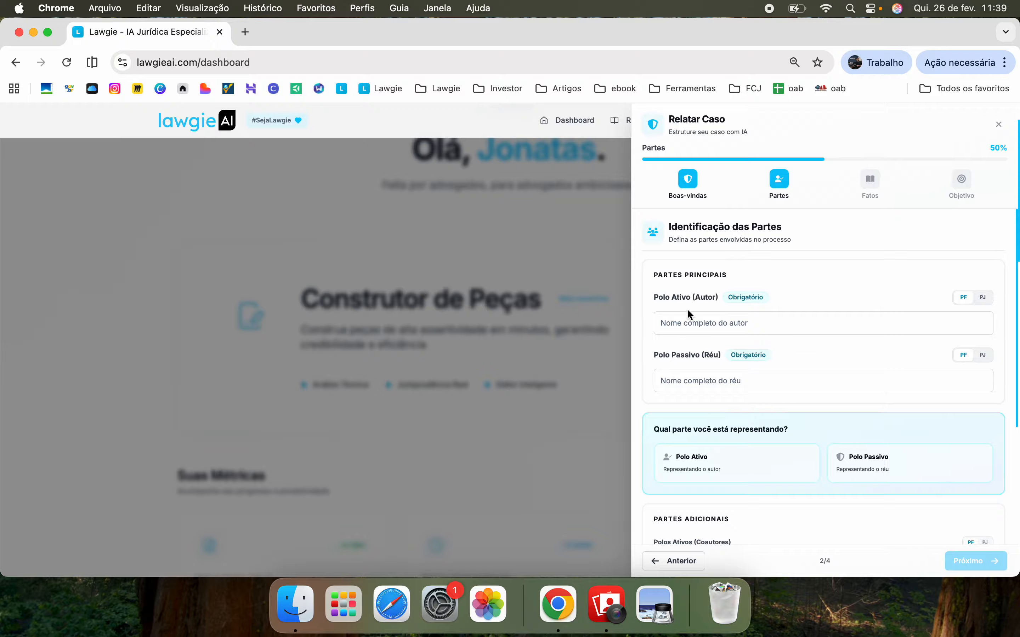
pyautogui.click(709, 326)
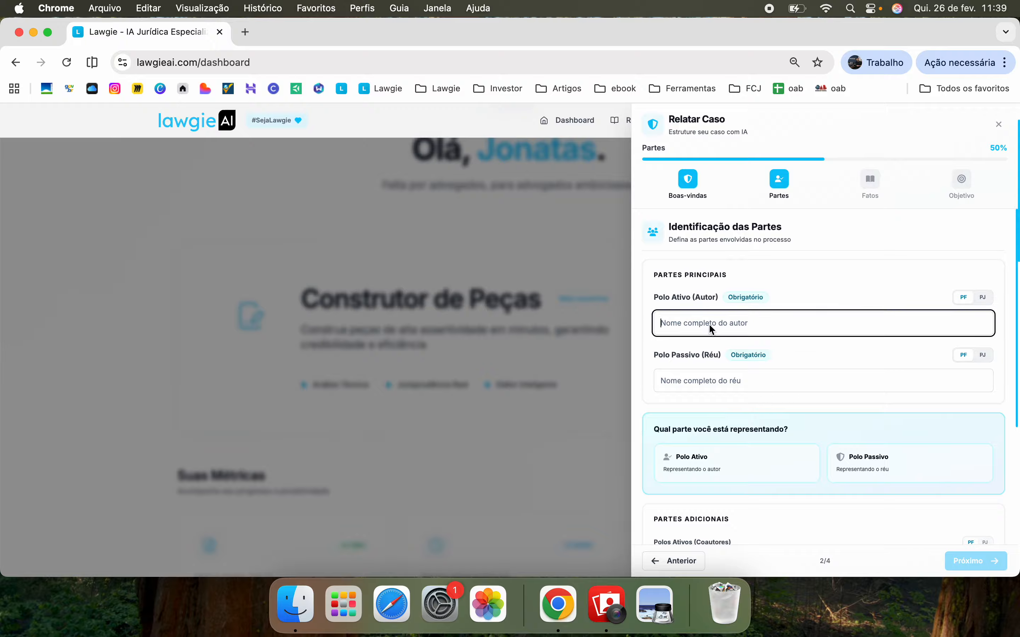
pyautogui.write('Autor')
pyautogui.click(733, 383)
pyautogui.write('Réu')
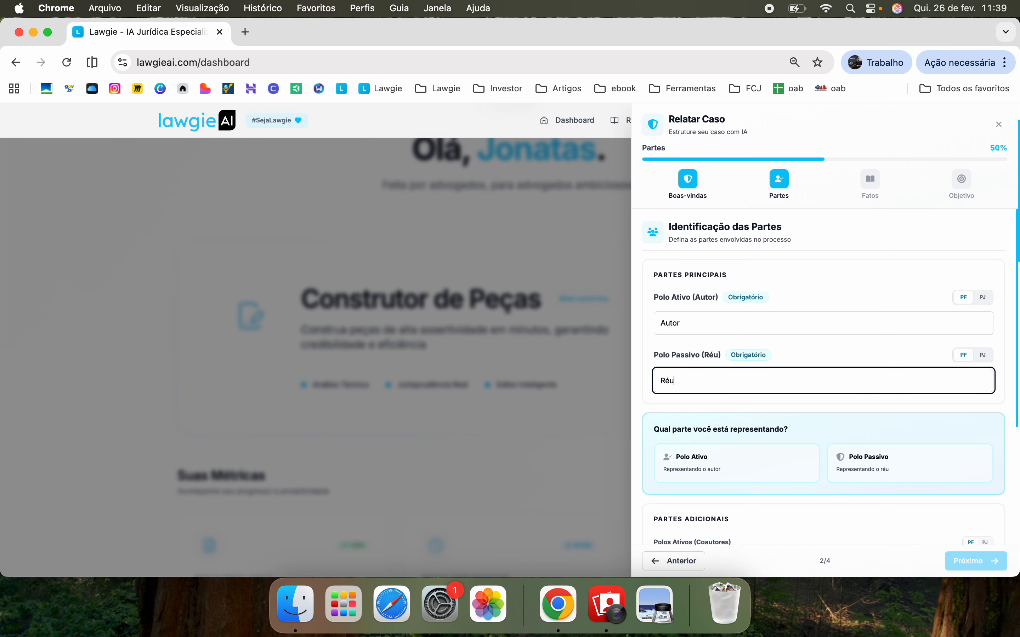
# Represent the plaintiff side (Polo Ativo), mark the Réu as a legal entity, and continue
pyautogui.click(703, 466)
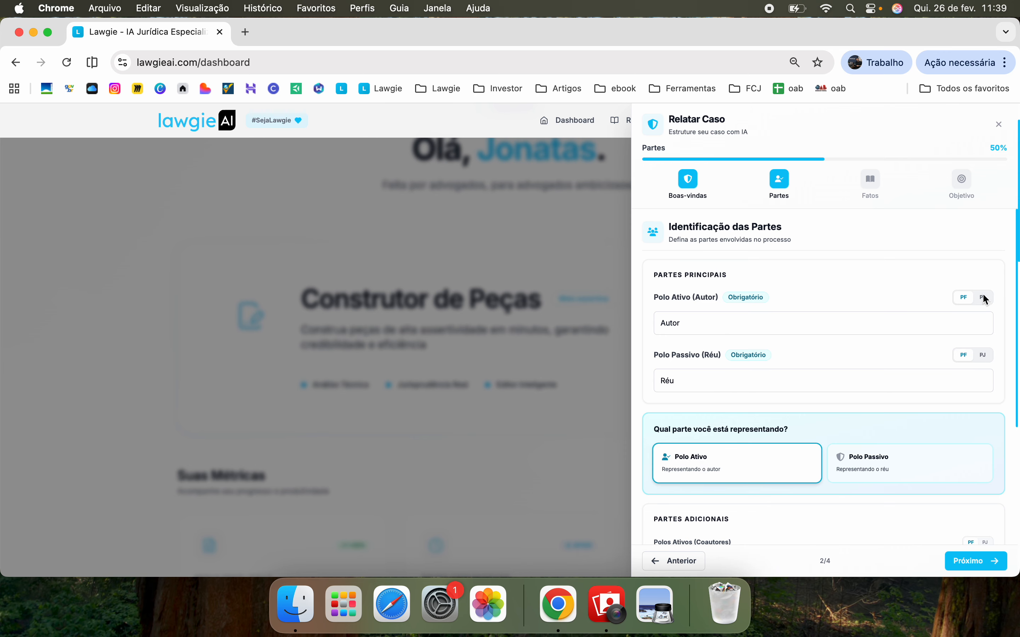
pyautogui.click(983, 356)
pyautogui.scroll(-6, 965, 359)
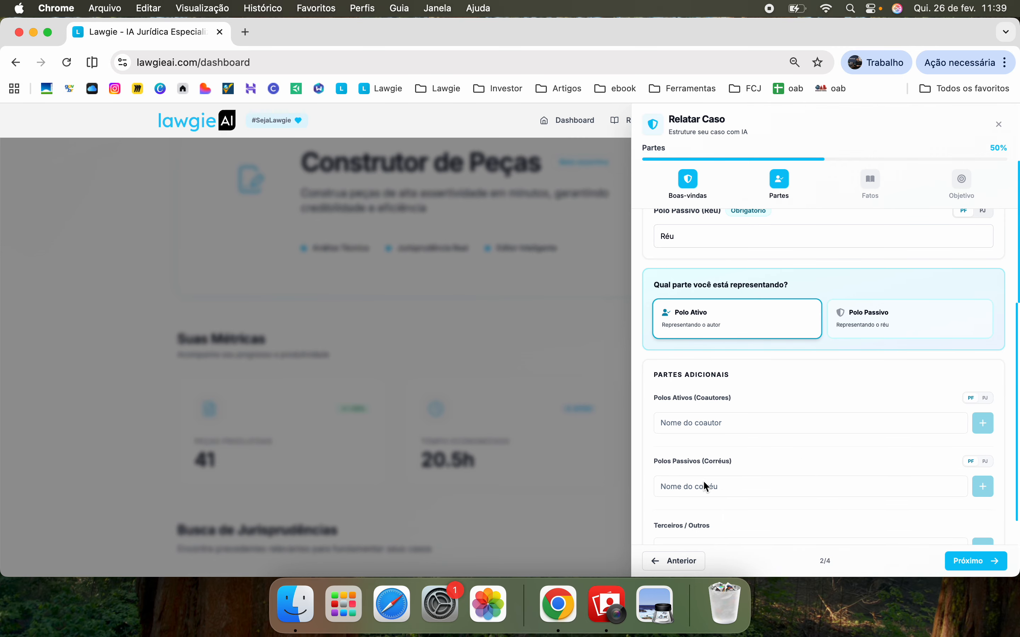
pyautogui.scroll(5, 840, 463)
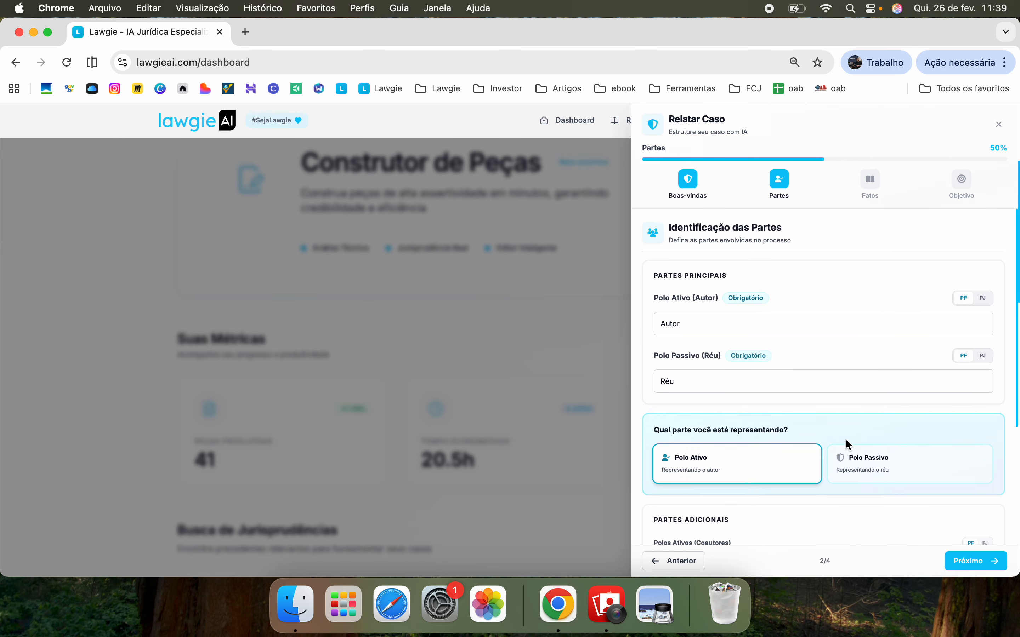
pyautogui.click(977, 561)
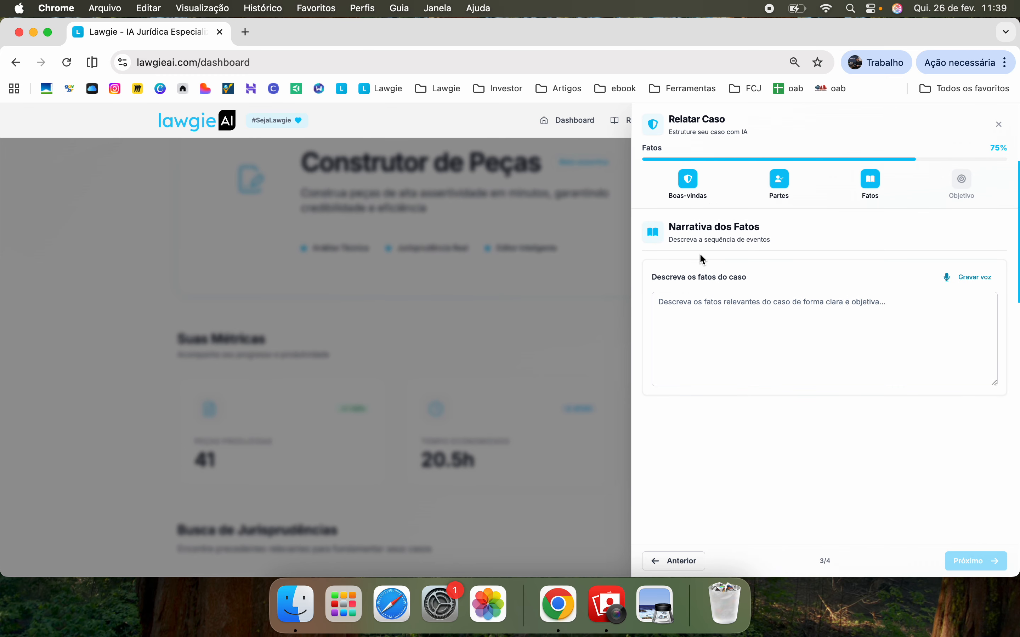
# Dictate the facts by voice into Narrativa dos Fatos, then advance to step 4/4
pyautogui.click(786, 319)
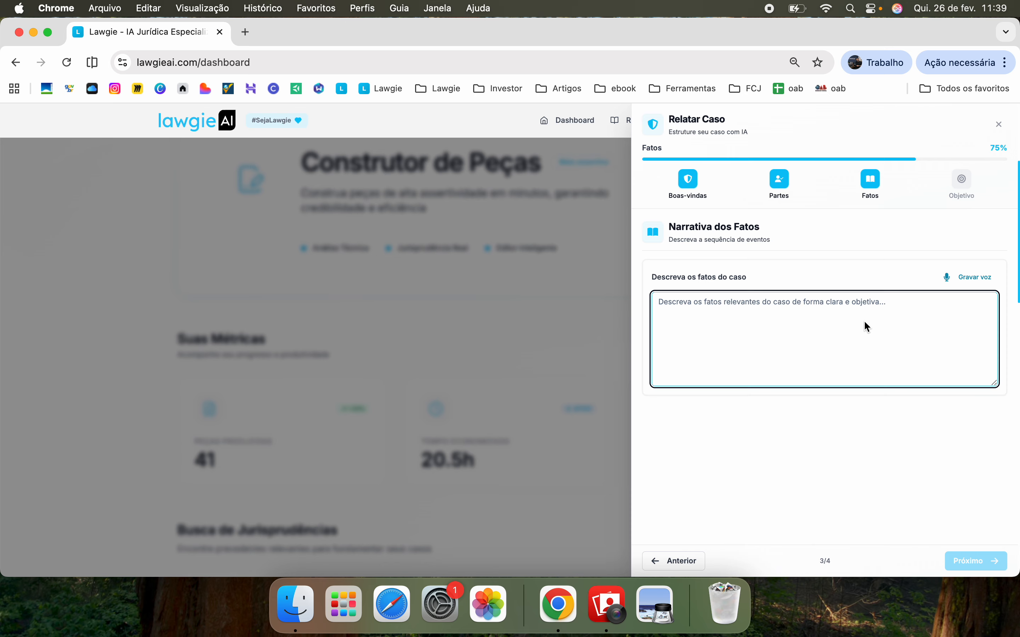
pyautogui.click(963, 279)
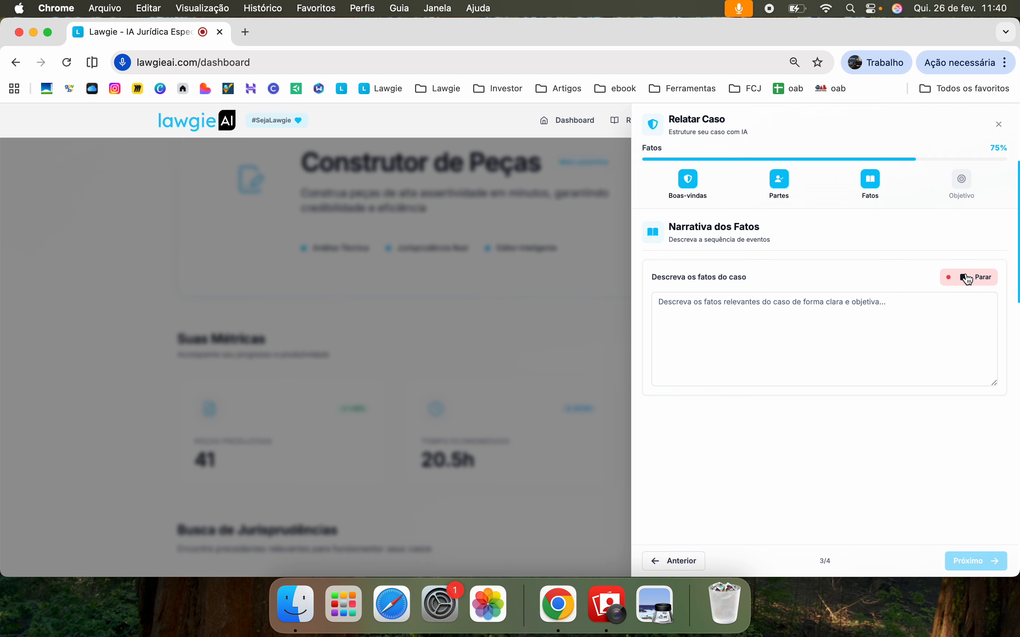
pyautogui.click(968, 279)
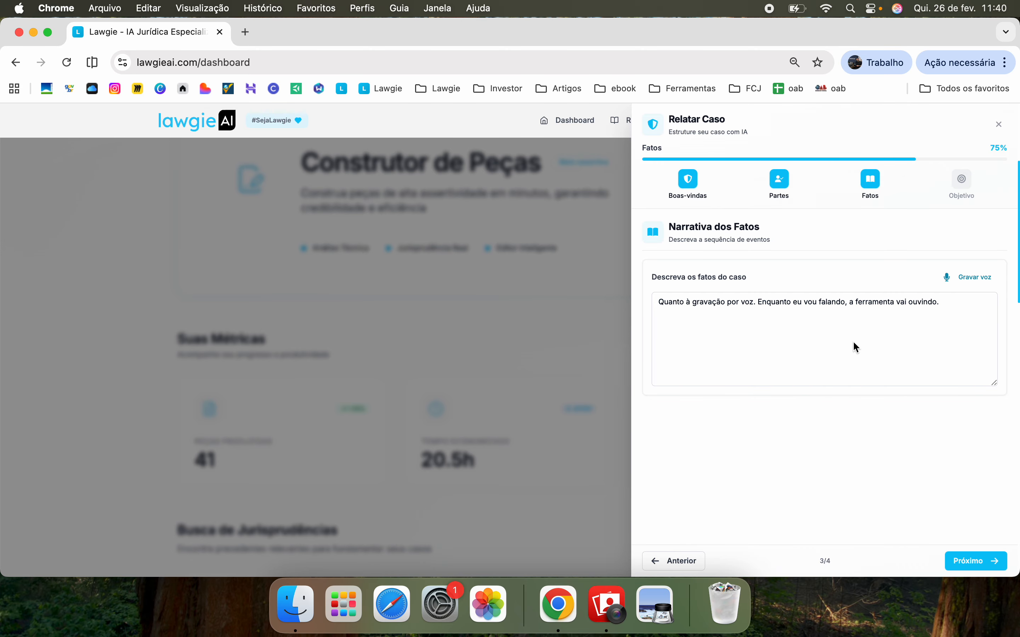
pyautogui.click(782, 356)
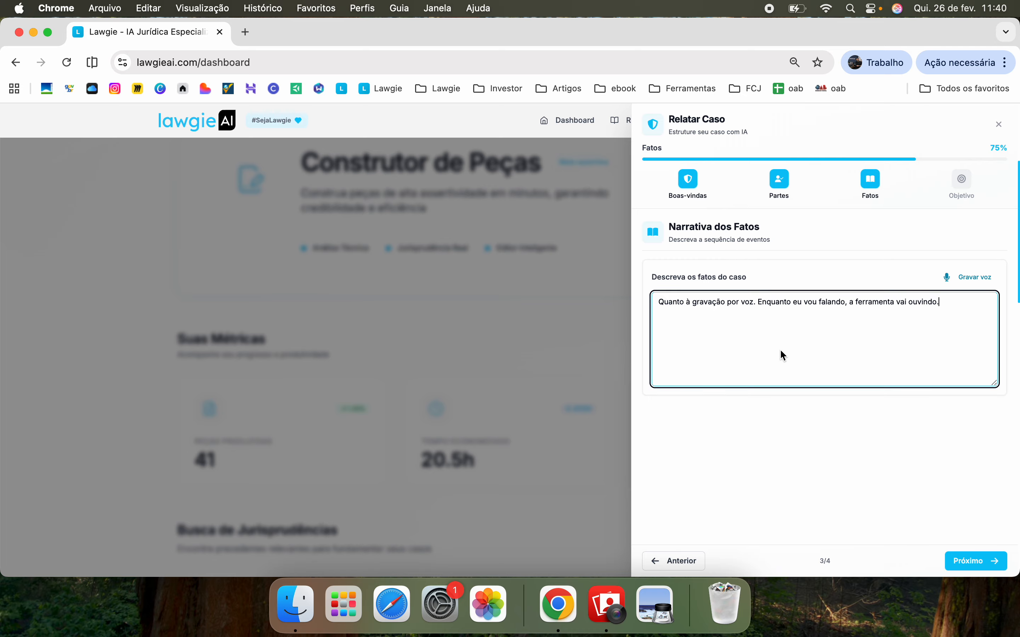
pyautogui.click(976, 562)
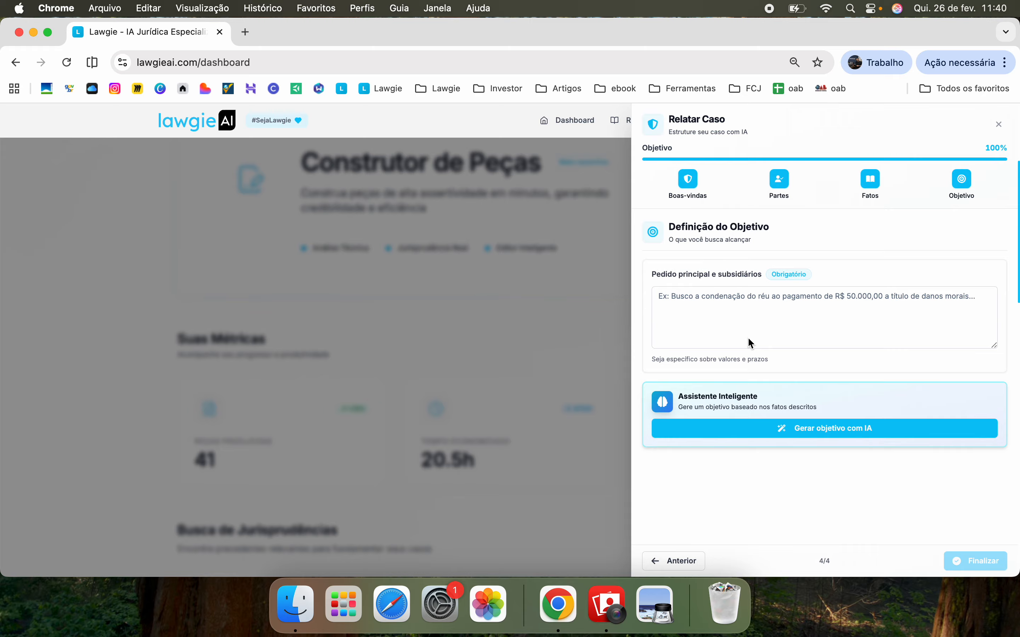
# Close the unfinished Relatar Caso panel and restart document building from the dashboard
pyautogui.click(683, 306)
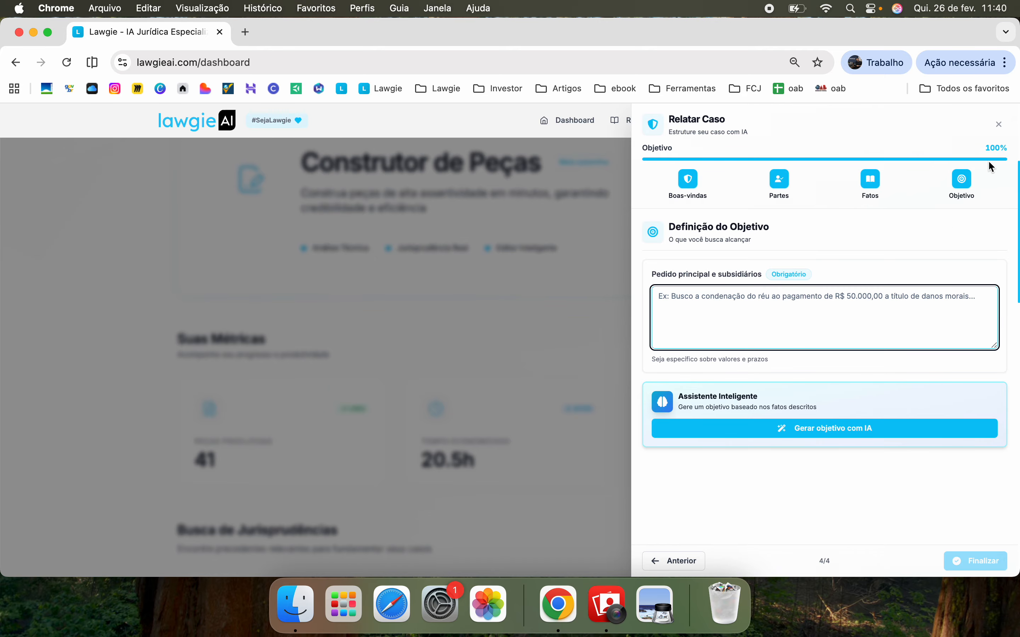
pyautogui.click(1000, 125)
pyautogui.scroll(-2, 658, 289)
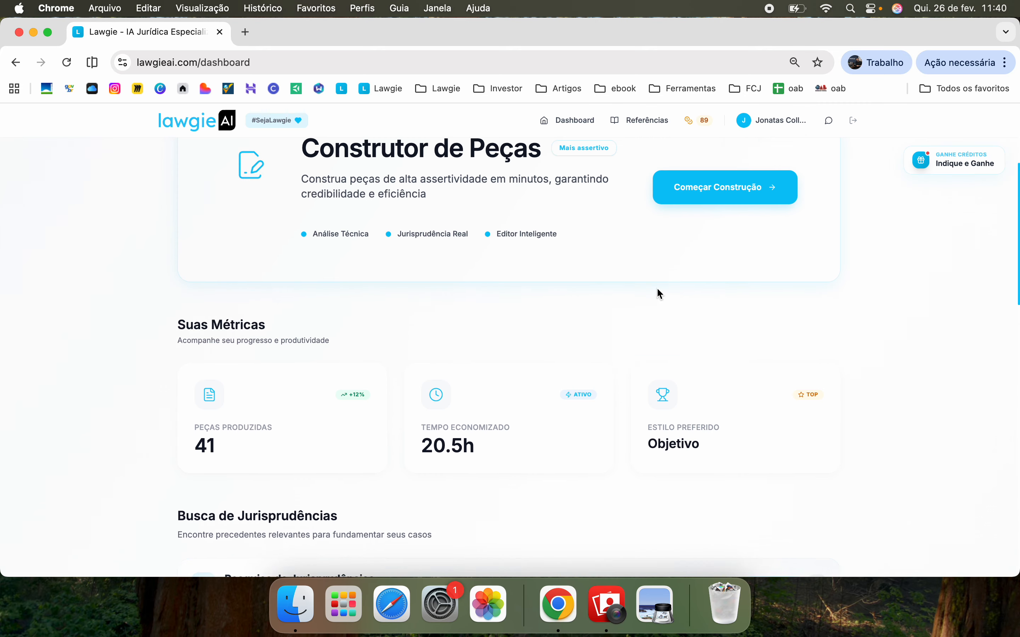
pyautogui.scroll(2, 658, 290)
pyautogui.scroll(2, 658, 289)
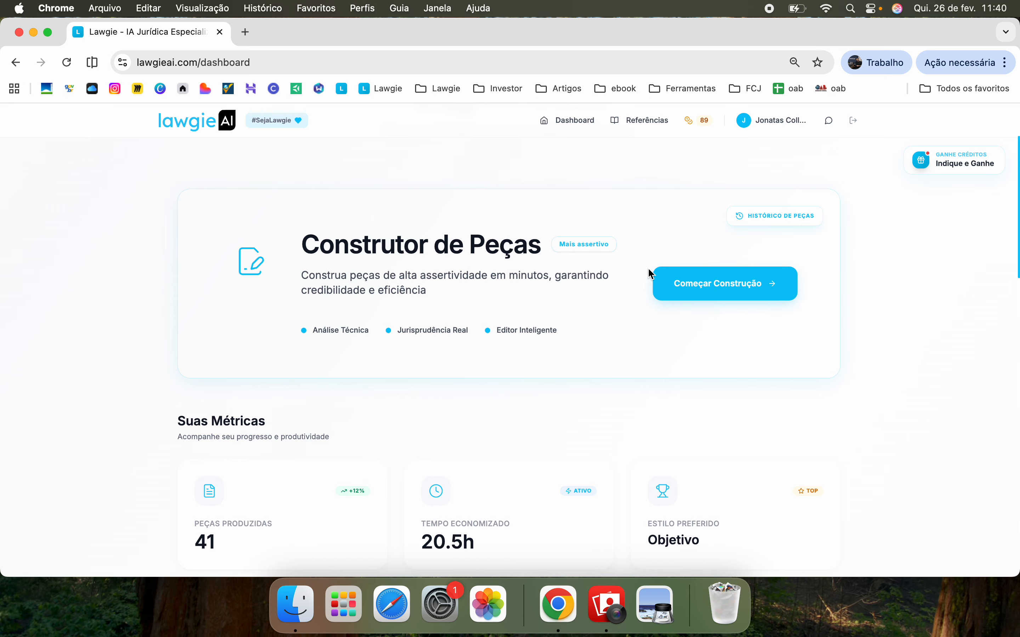
pyautogui.click(719, 281)
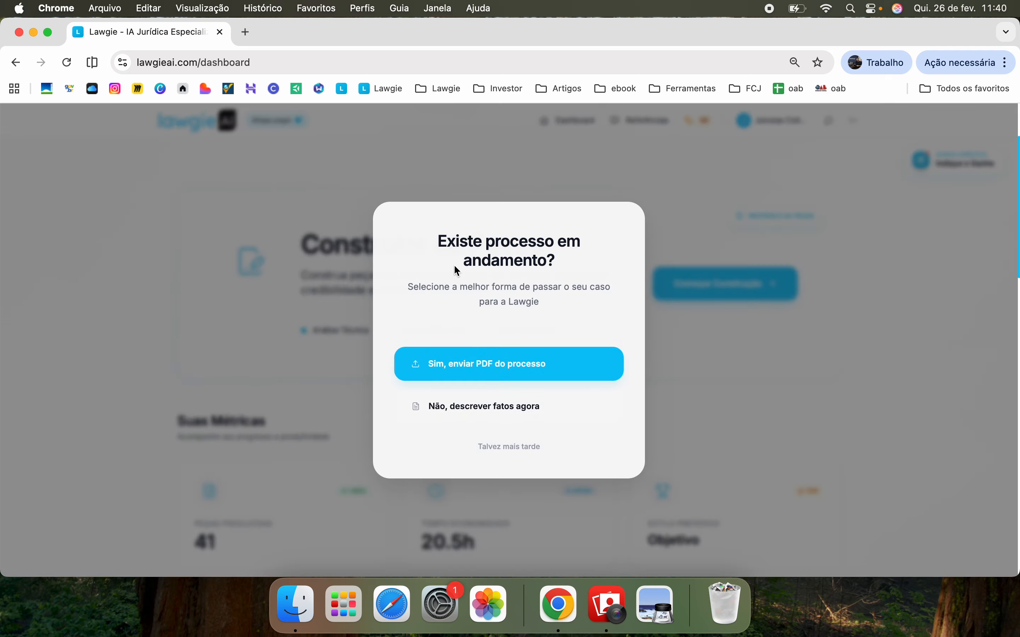
# Upload the Processo PDF from Downloads for the AI to analyse
pyautogui.click(521, 370)
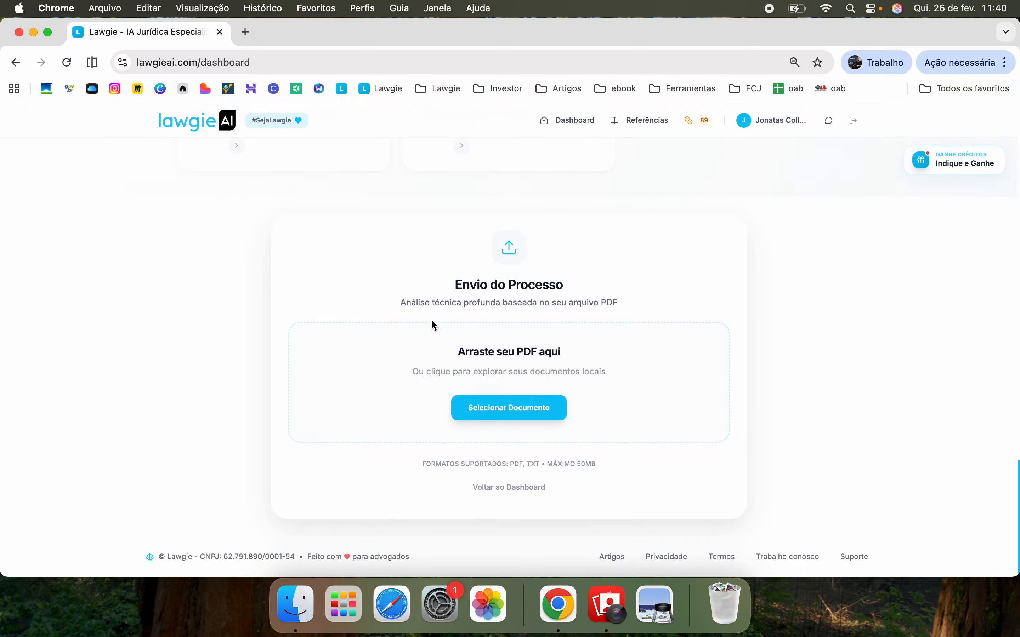
pyautogui.click(526, 412)
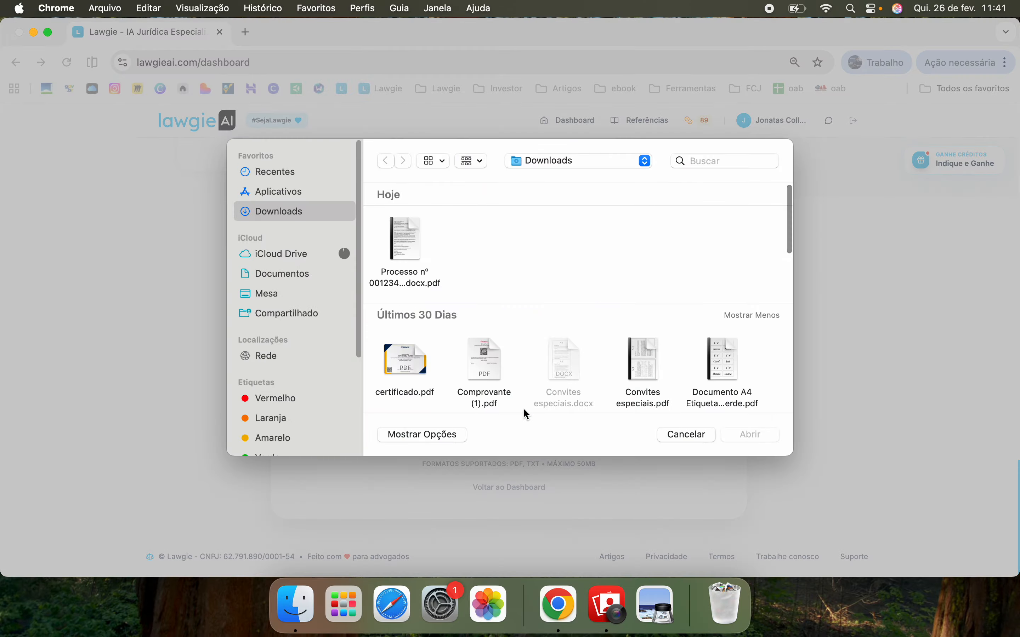
pyautogui.click(398, 220)
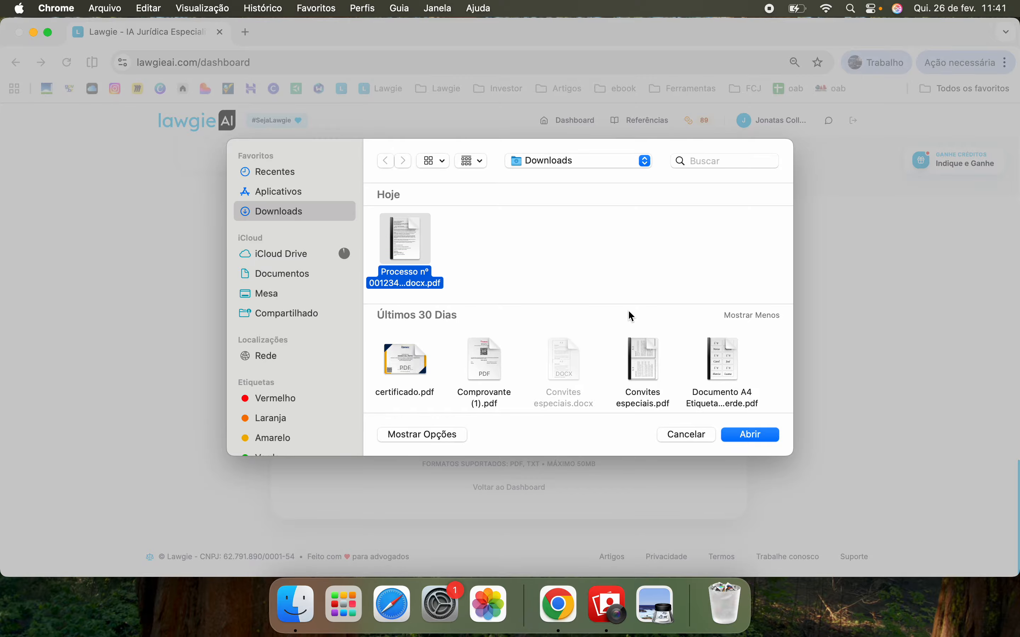
pyautogui.click(744, 438)
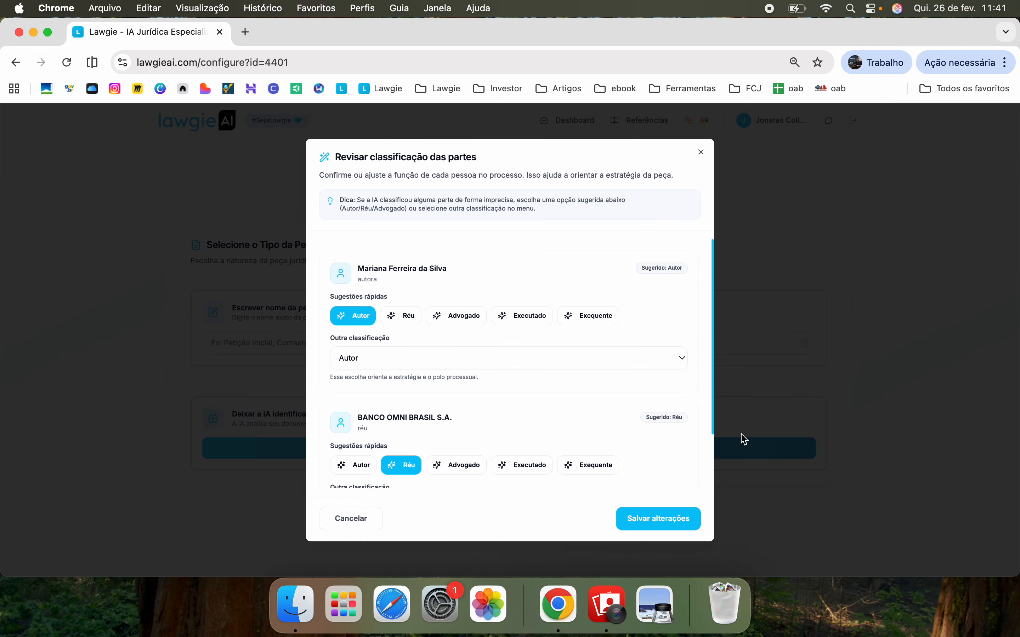
# Keep the plaintiff classified as Autor and save the reviewed party classifications
pyautogui.scroll(-3, 579, 319)
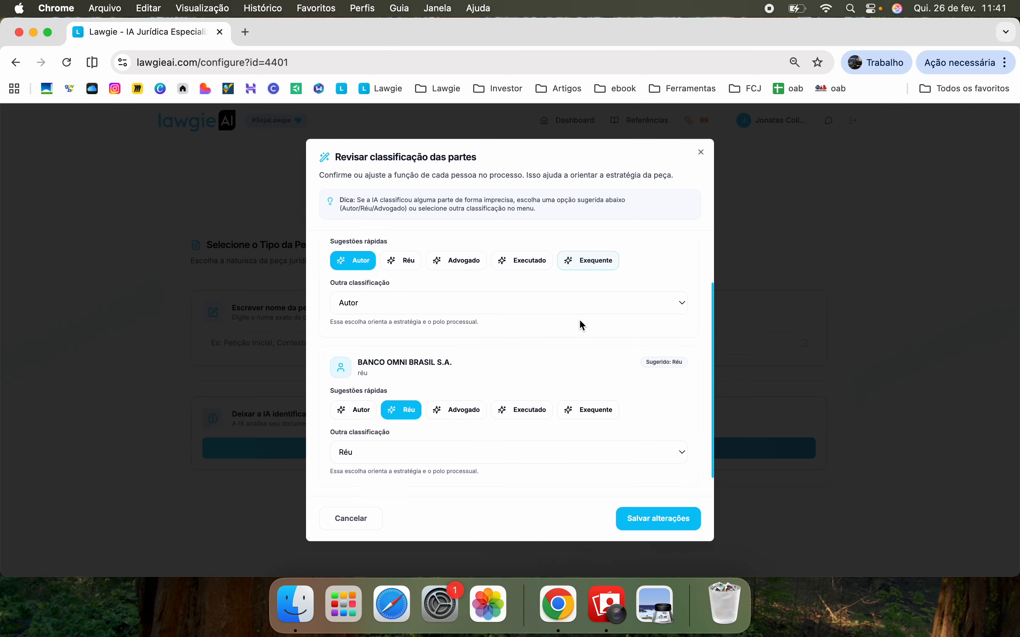
pyautogui.scroll(2, 535, 276)
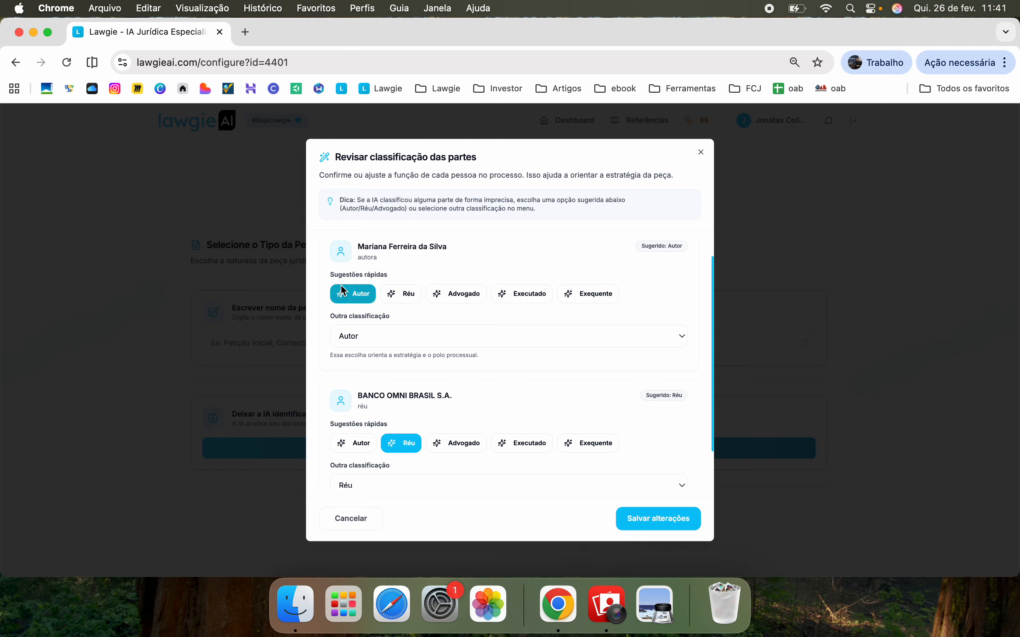
pyautogui.scroll(-2, 441, 388)
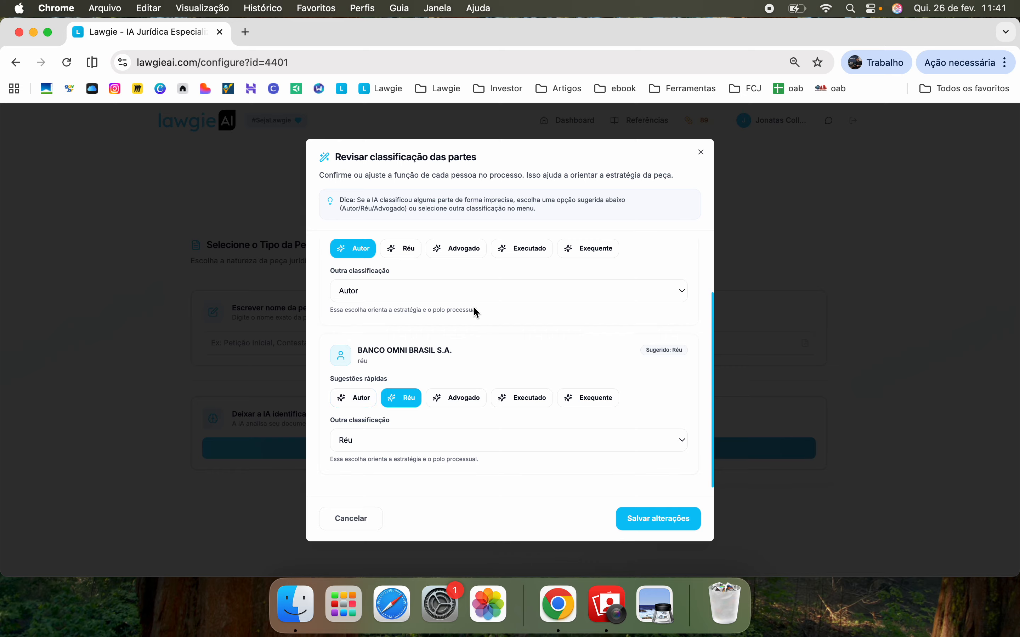
pyautogui.click(398, 296)
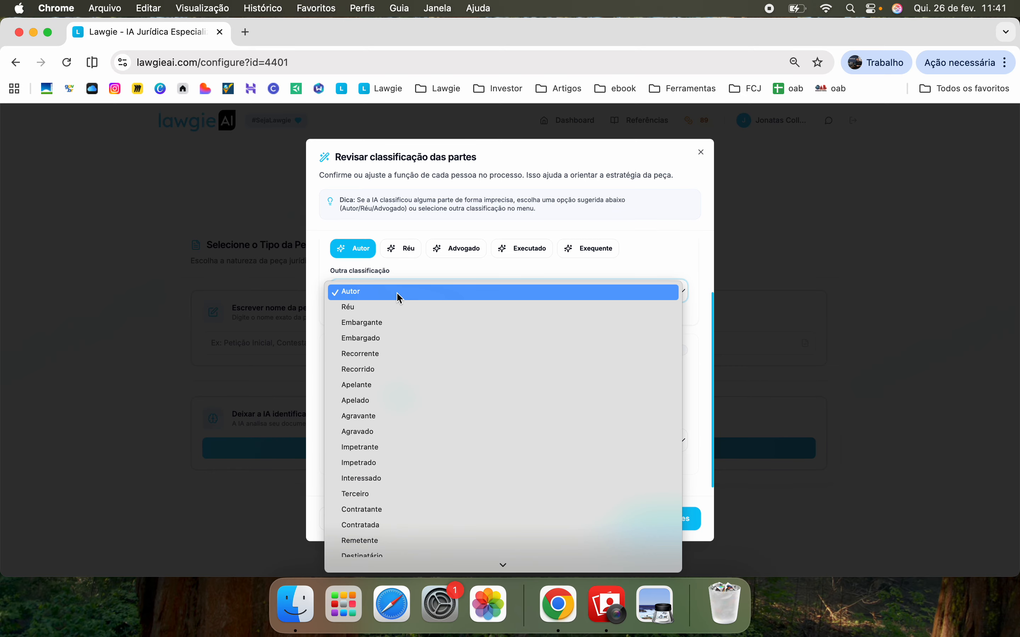
pyautogui.scroll(-10, 406, 388)
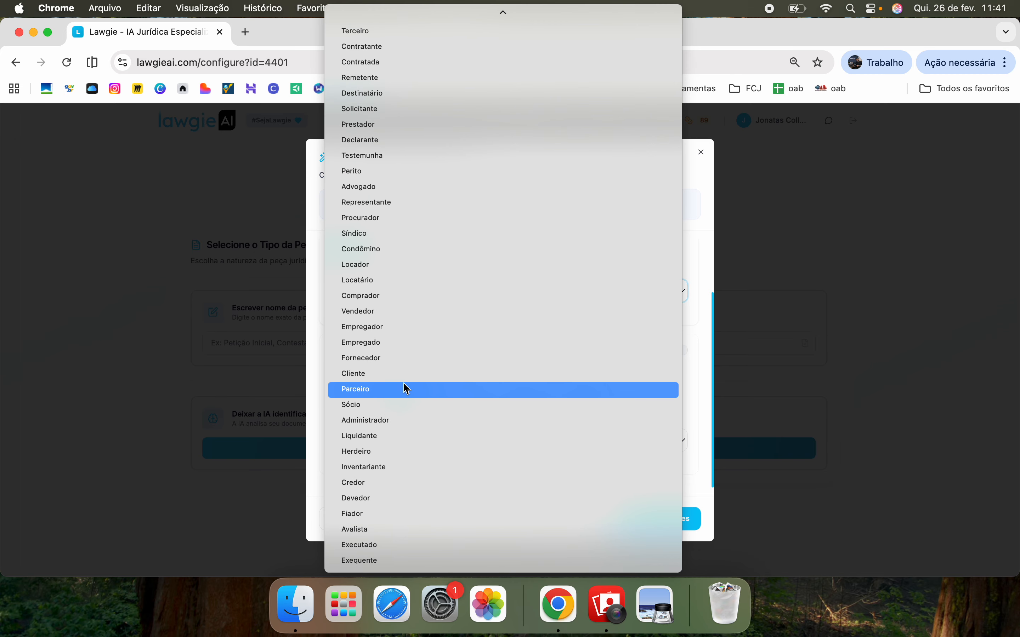
pyautogui.click(313, 356)
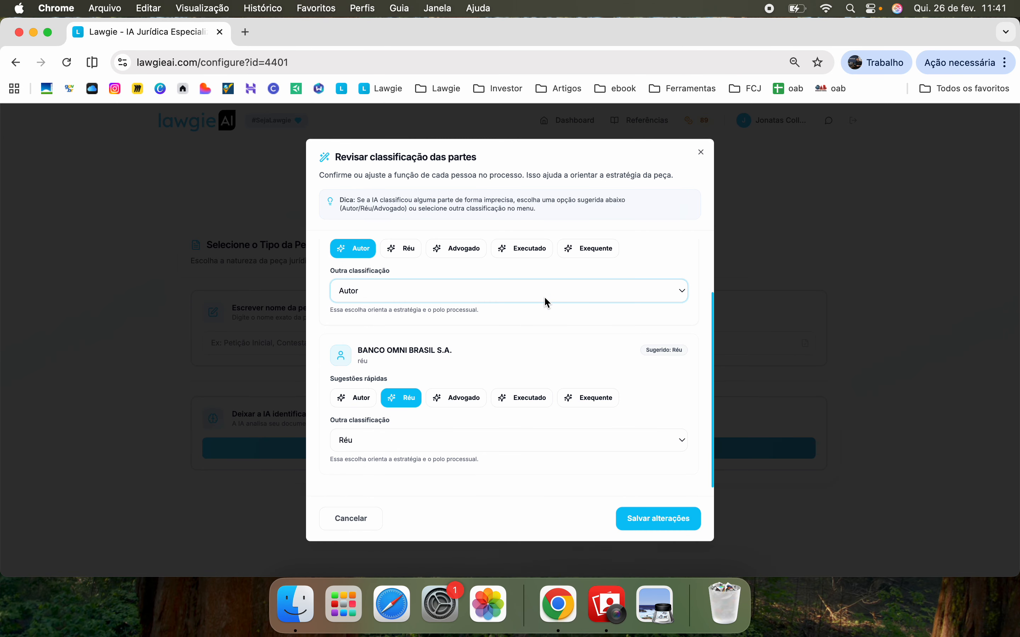
pyautogui.click(679, 522)
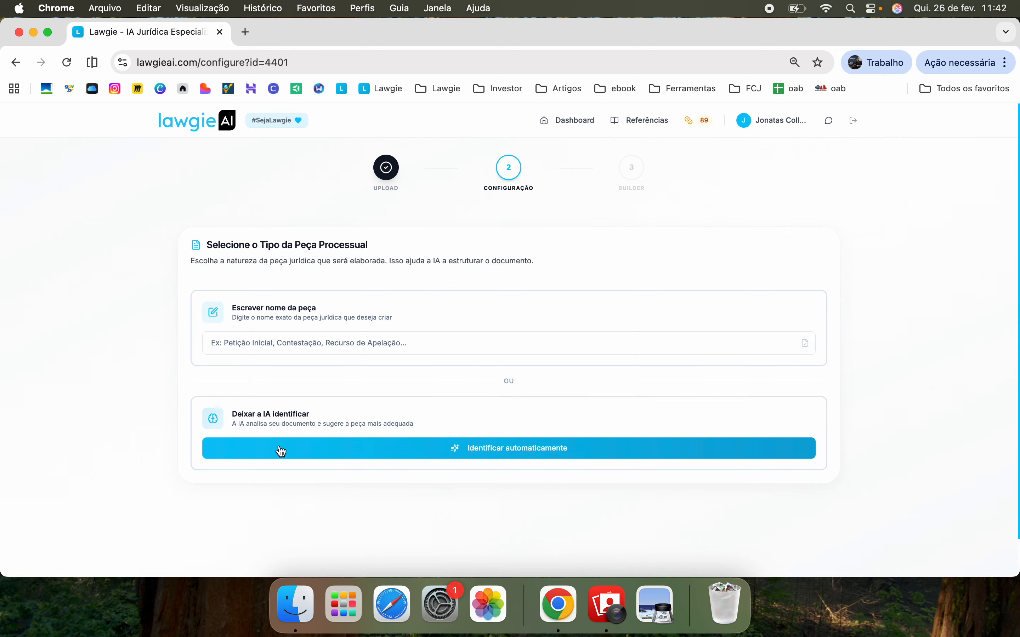
# Auto-identify the piece as Contrarrazões aos Embargos and confirm the AI analysis
pyautogui.click(529, 452)
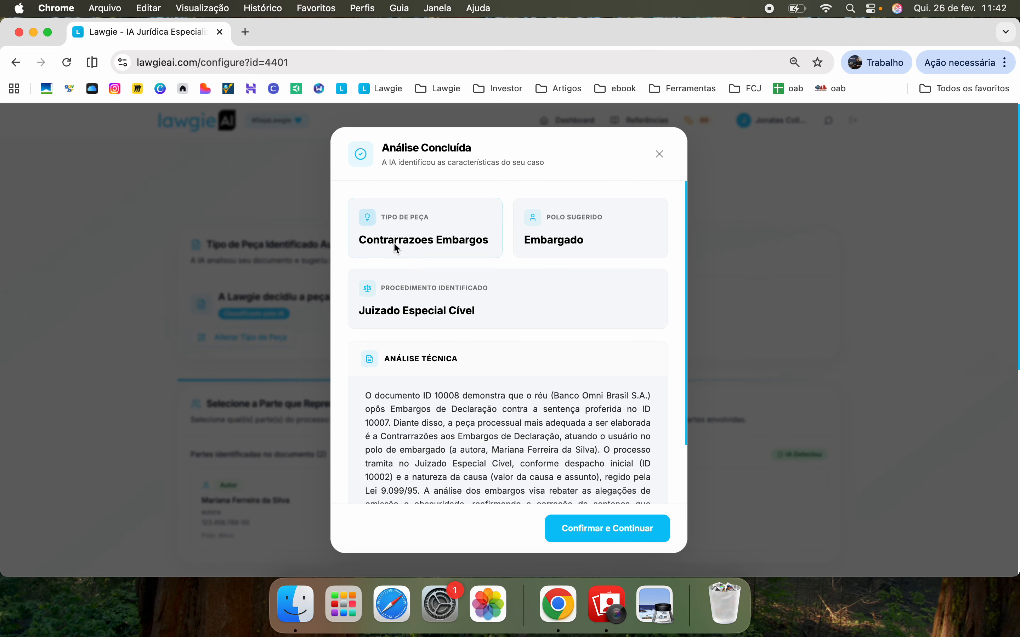
pyautogui.moveTo(380, 245); pyautogui.dragTo(446, 248)
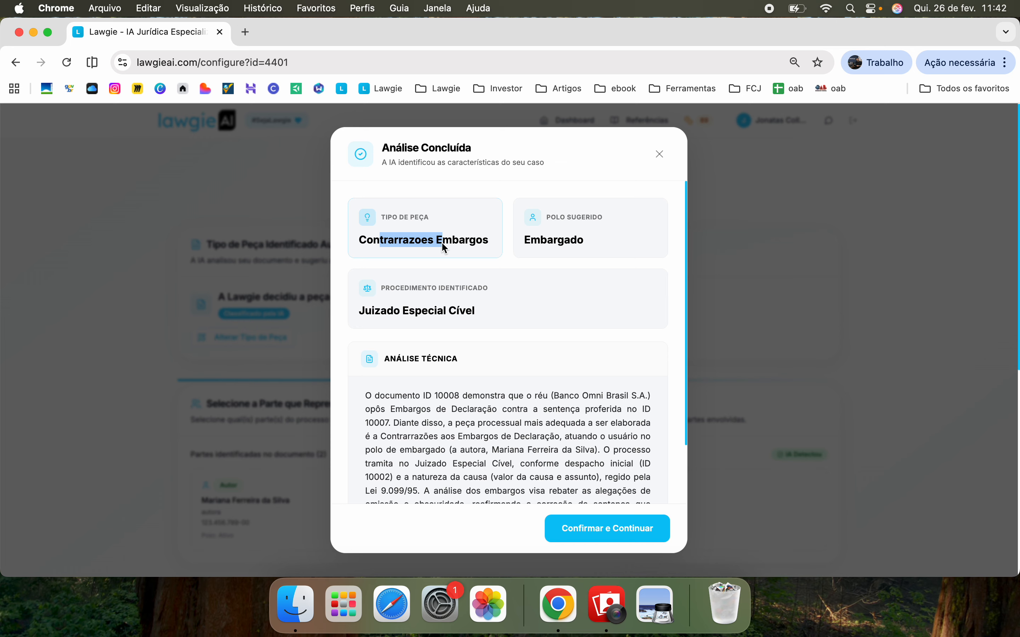
pyautogui.scroll(-5, 463, 332)
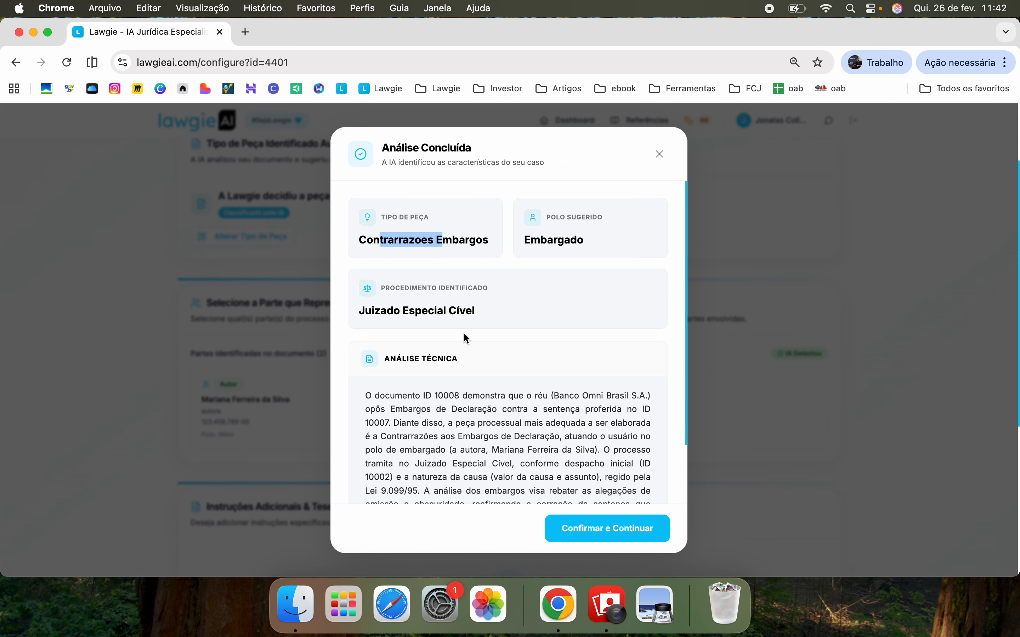
pyautogui.scroll(-2, 469, 367)
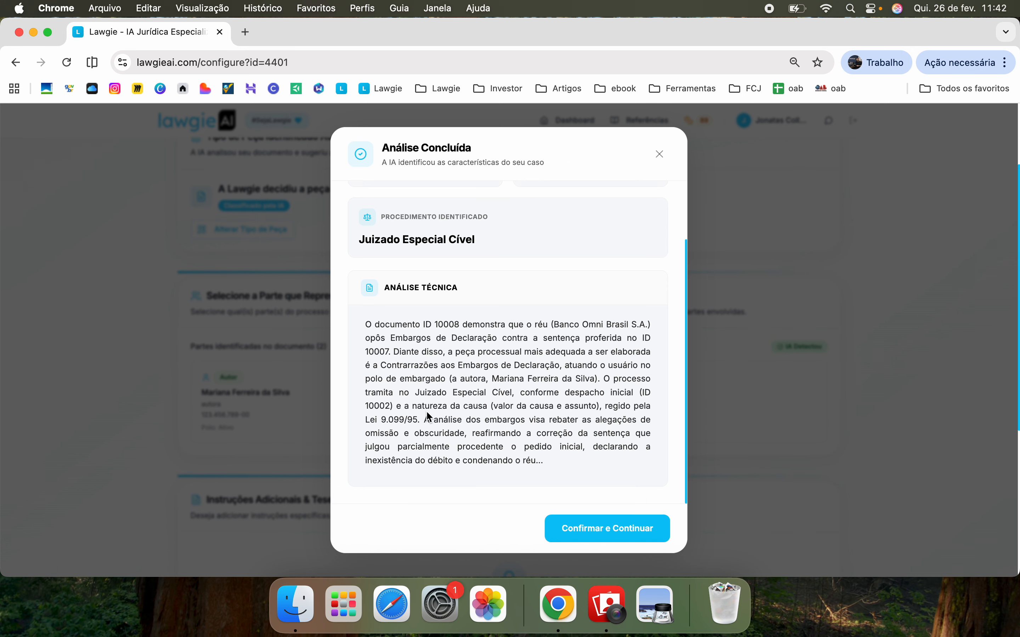
pyautogui.scroll(3, 465, 401)
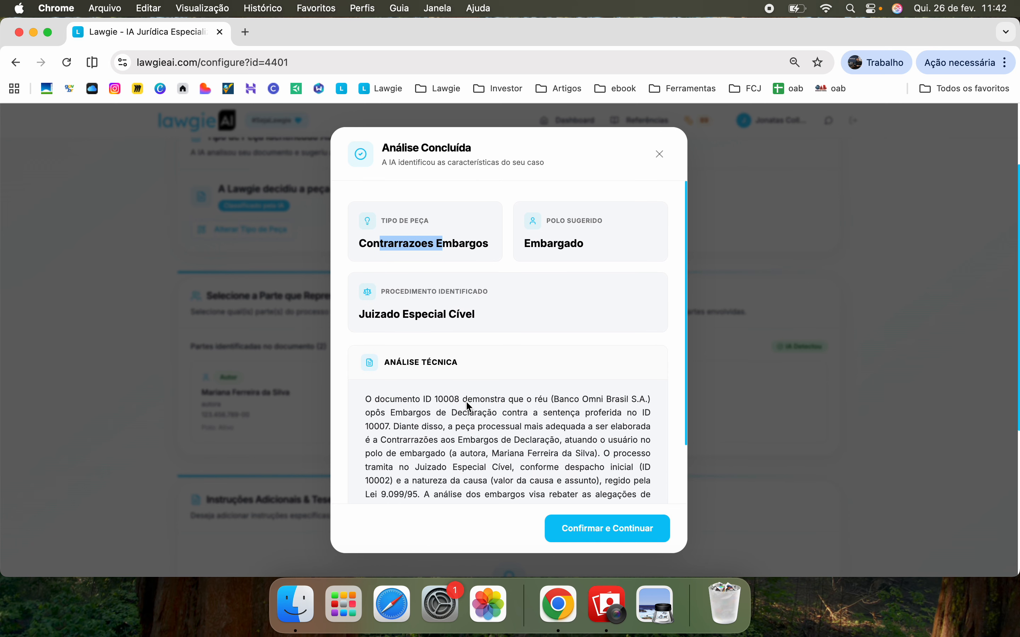
pyautogui.tripleClick(464, 247)
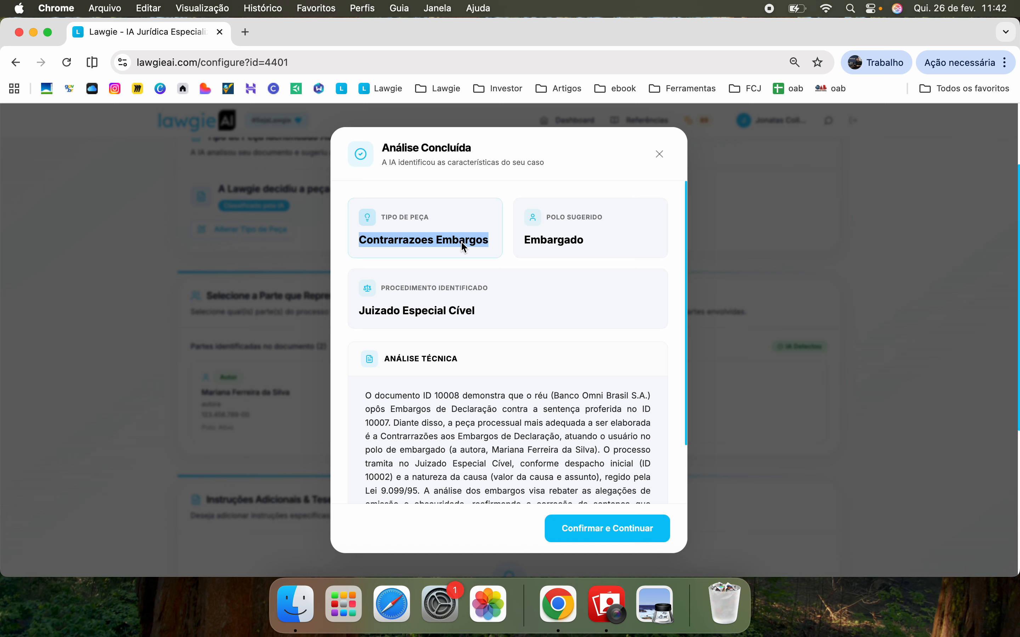
pyautogui.click(638, 530)
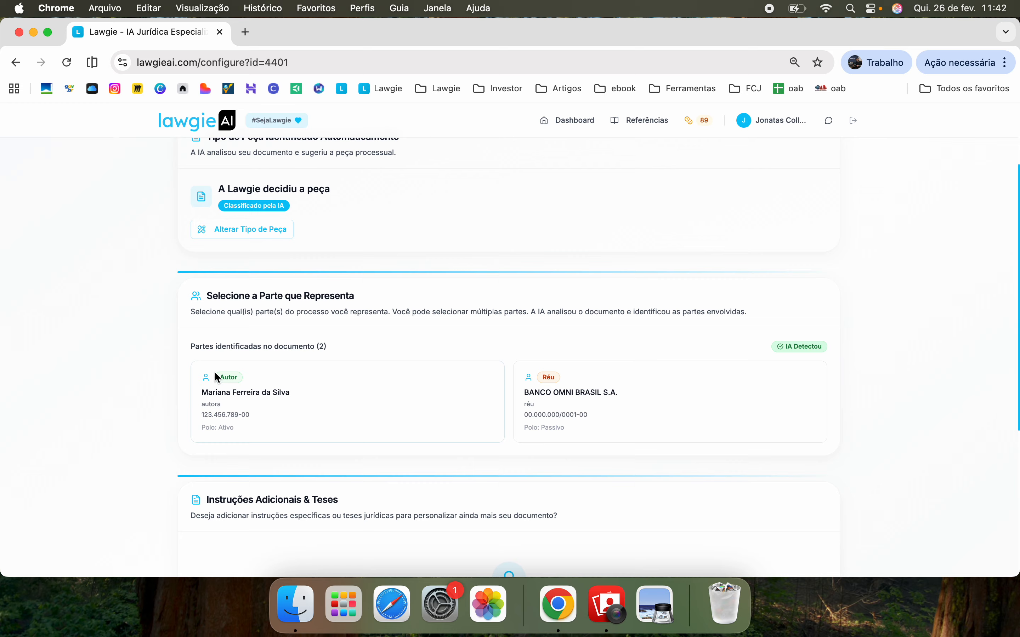
# Choose Autor as the sole represented party, leave the Réu bank deselected, and confirm
pyautogui.click(281, 413)
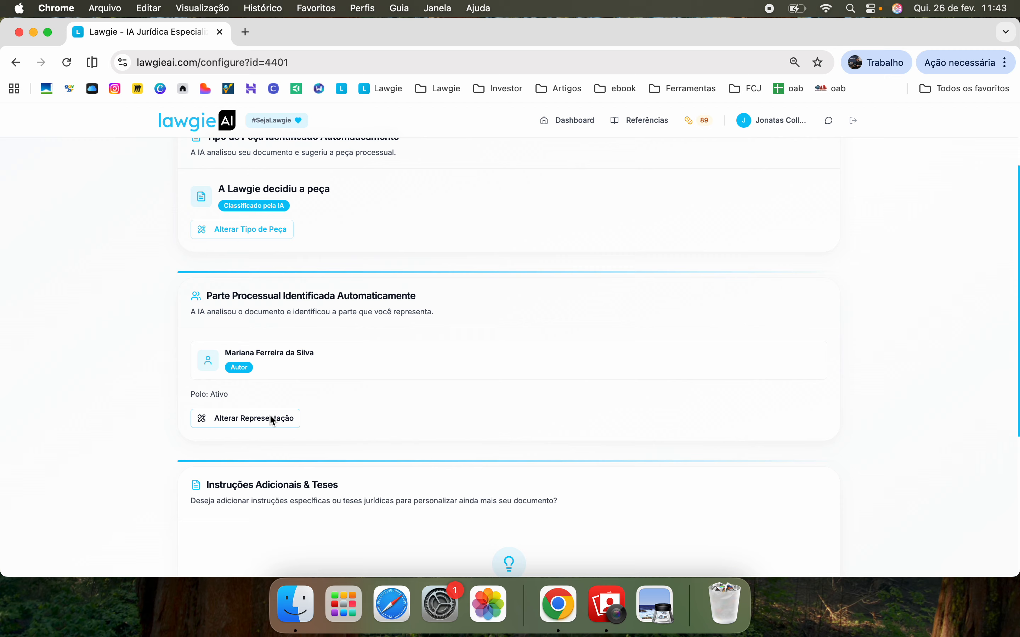
pyautogui.click(272, 420)
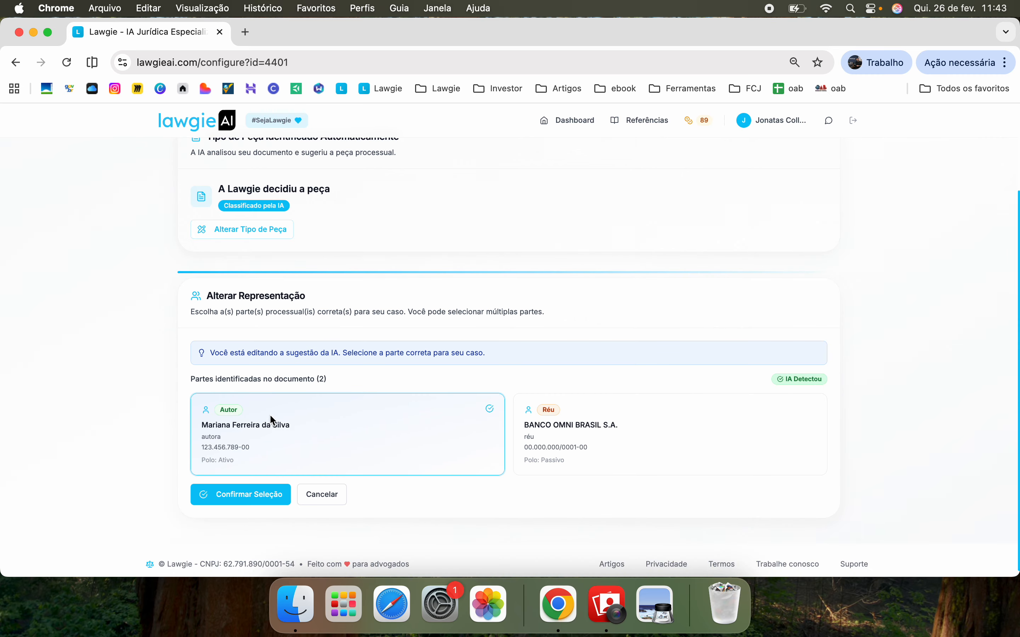
pyautogui.scroll(-1, 421, 458)
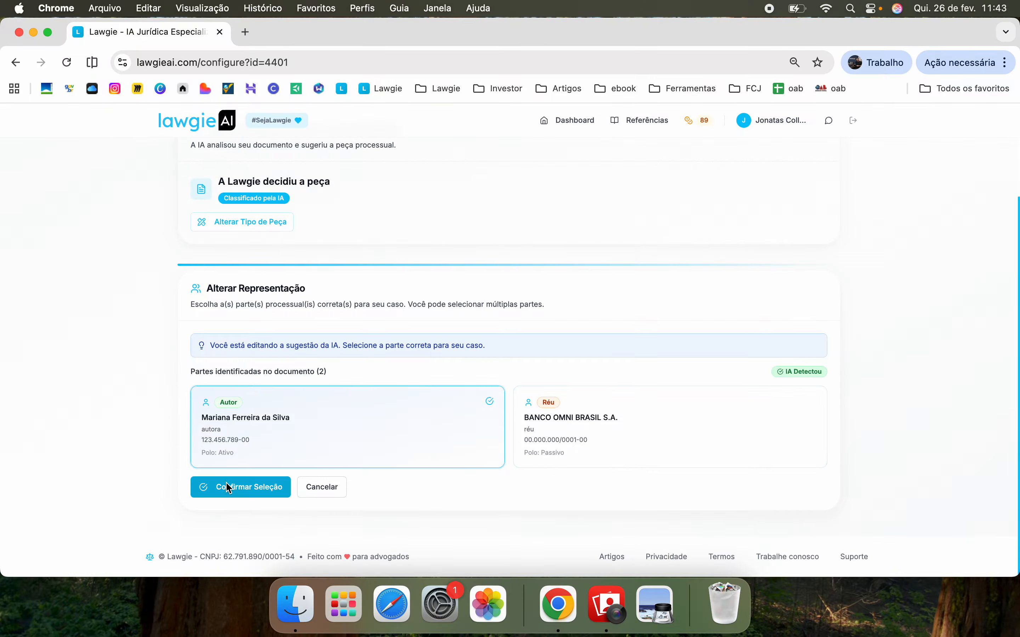
pyautogui.click(573, 419)
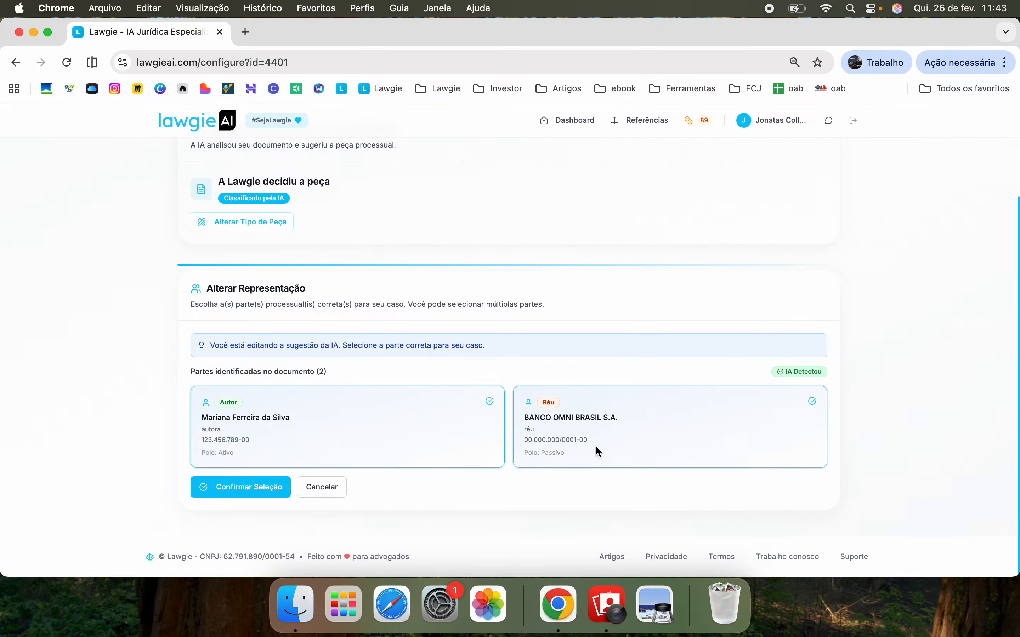
pyautogui.click(581, 421)
pyautogui.click(431, 430)
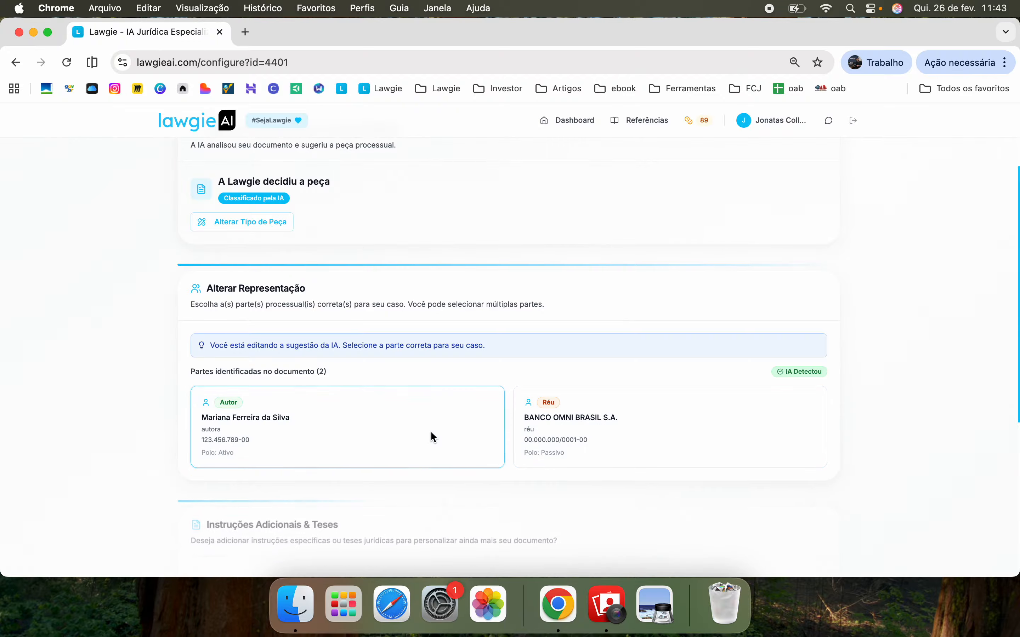
pyautogui.click(575, 430)
pyautogui.click(426, 412)
pyautogui.click(527, 422)
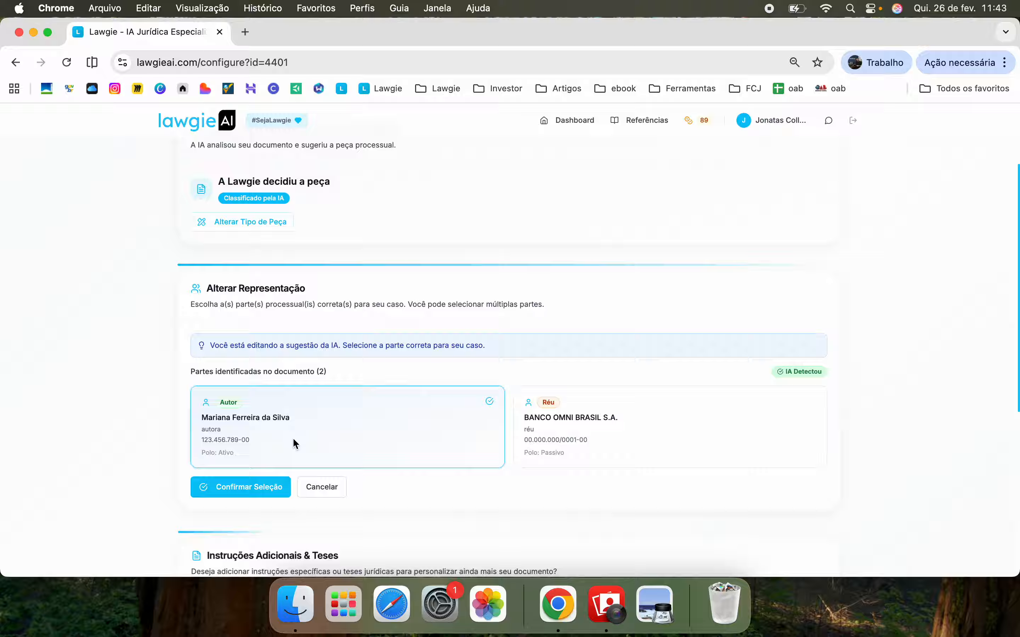
pyautogui.click(258, 489)
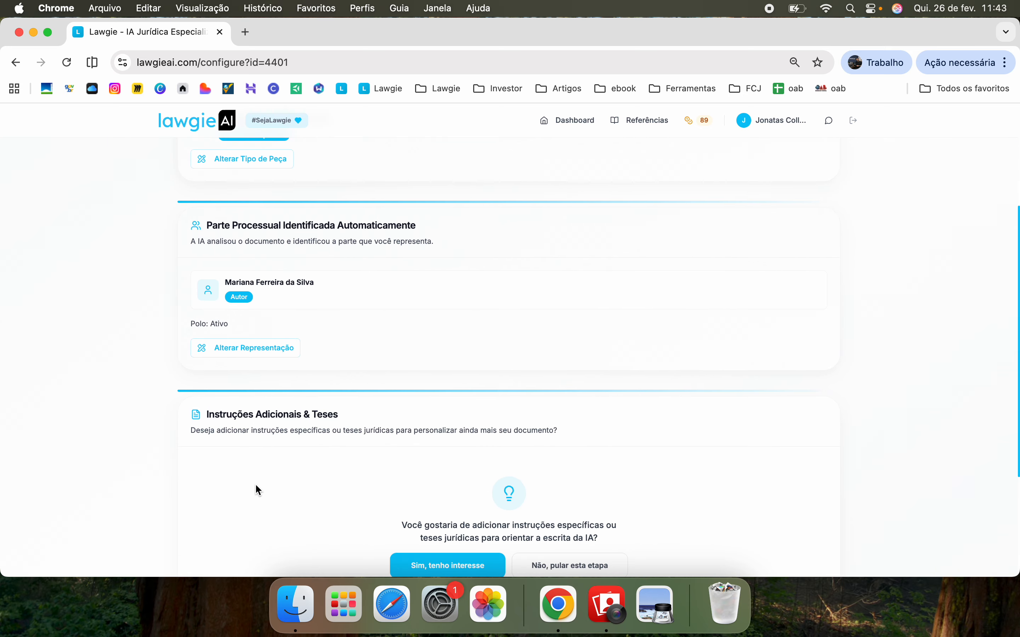
# Opt in to Instruções Adicionais & Teses and focus the empty emphasis field
pyautogui.scroll(-1, 255, 484)
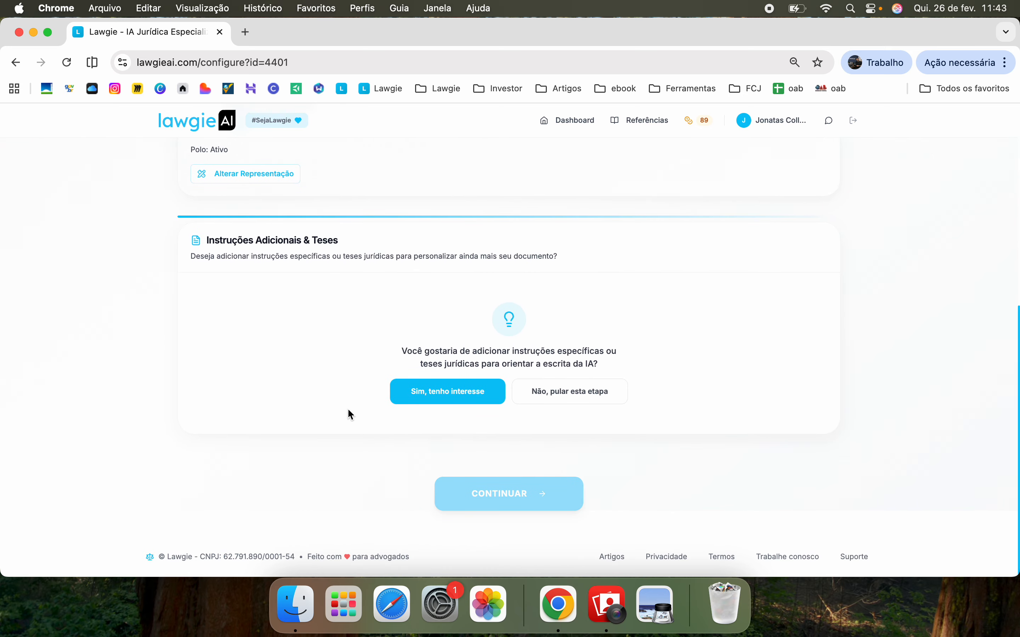
pyautogui.click(476, 391)
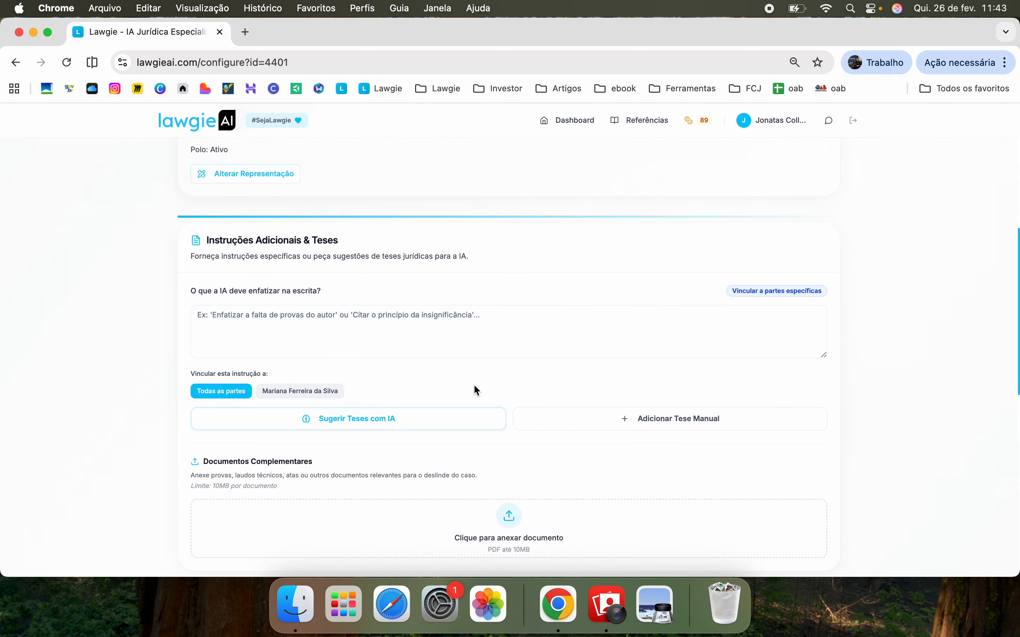
pyautogui.click(370, 332)
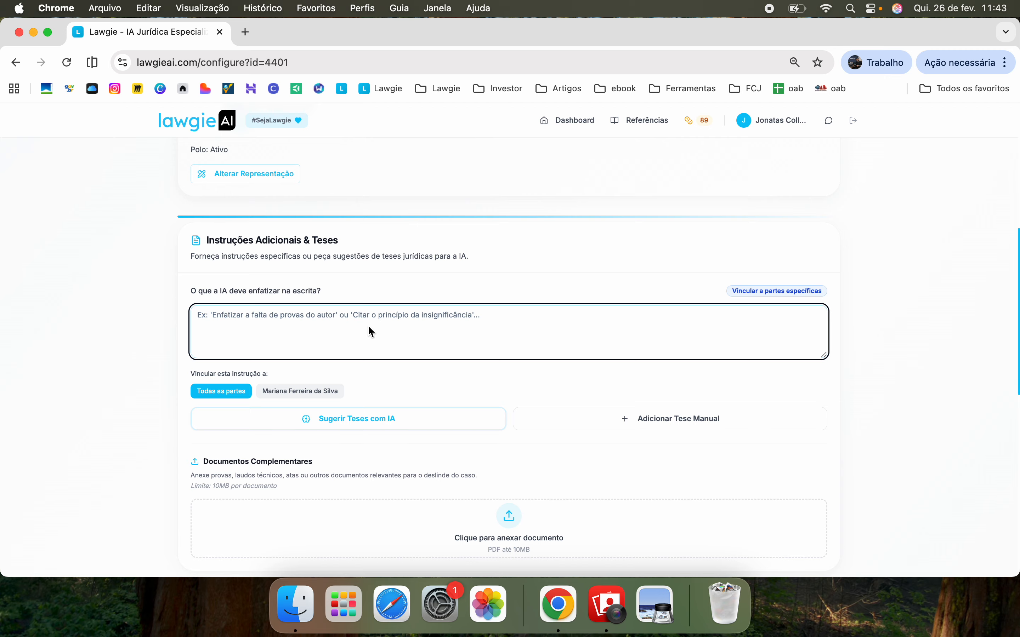
# Type 'Estou construindo uma contrarrazoes embargos' in the emphasis field, correcting typos
pyautogui.press('capslock')
pyautogui.write('Q')
pyautogui.press('capslock')
pyautogui.write('u')
pyautogui.press('BackSpace')
pyautogui.press('BackSpace')
pyautogui.write('Estou cosntr')
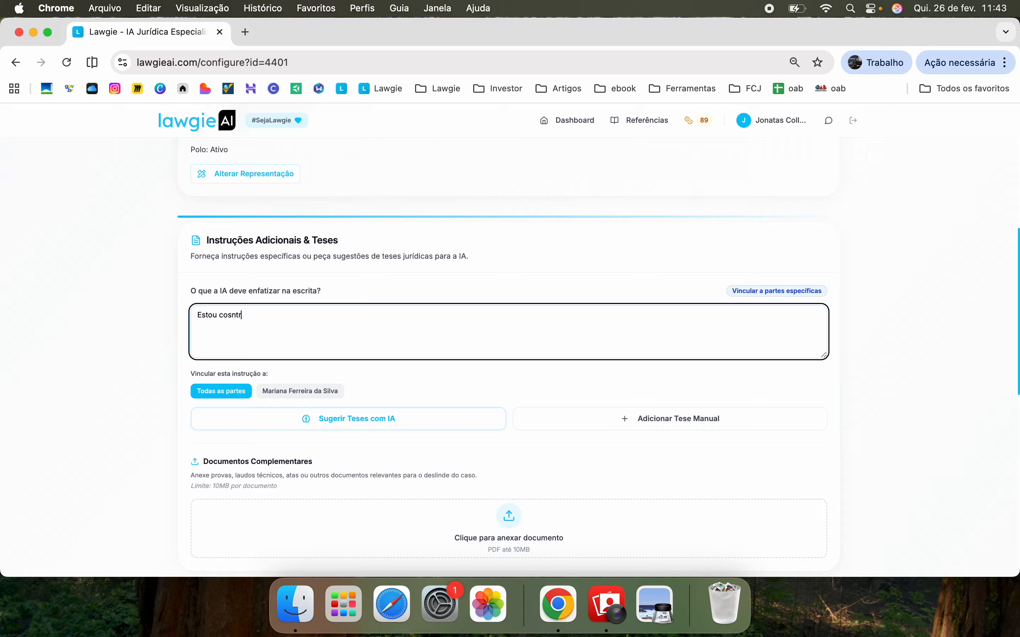
pyautogui.write('uindo uma contrarrazoes embargos')
pyautogui.press('Return')
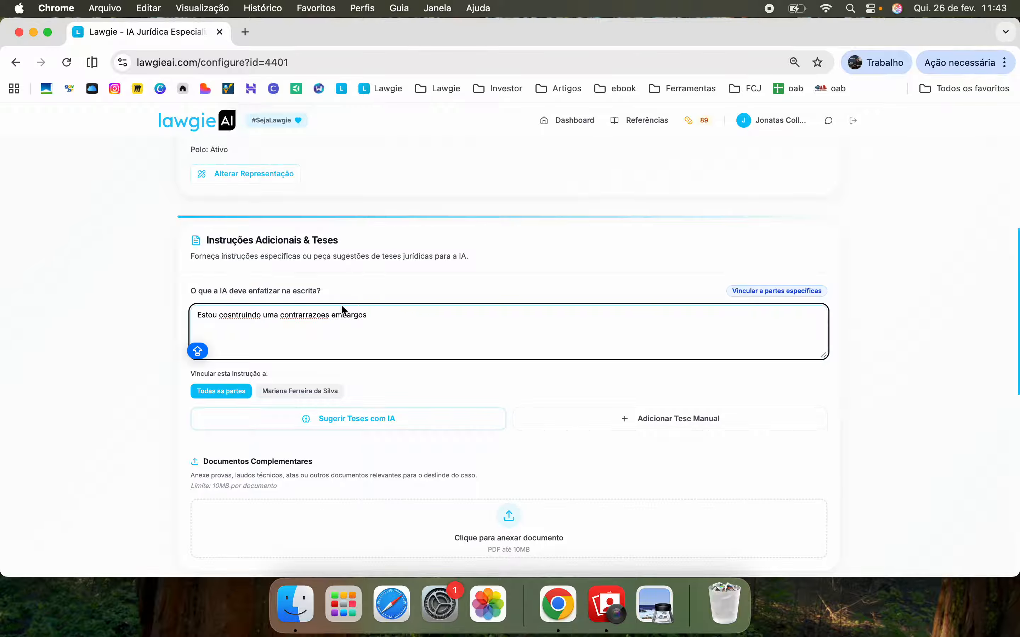
pyautogui.click(249, 314)
pyautogui.press('BackSpace')
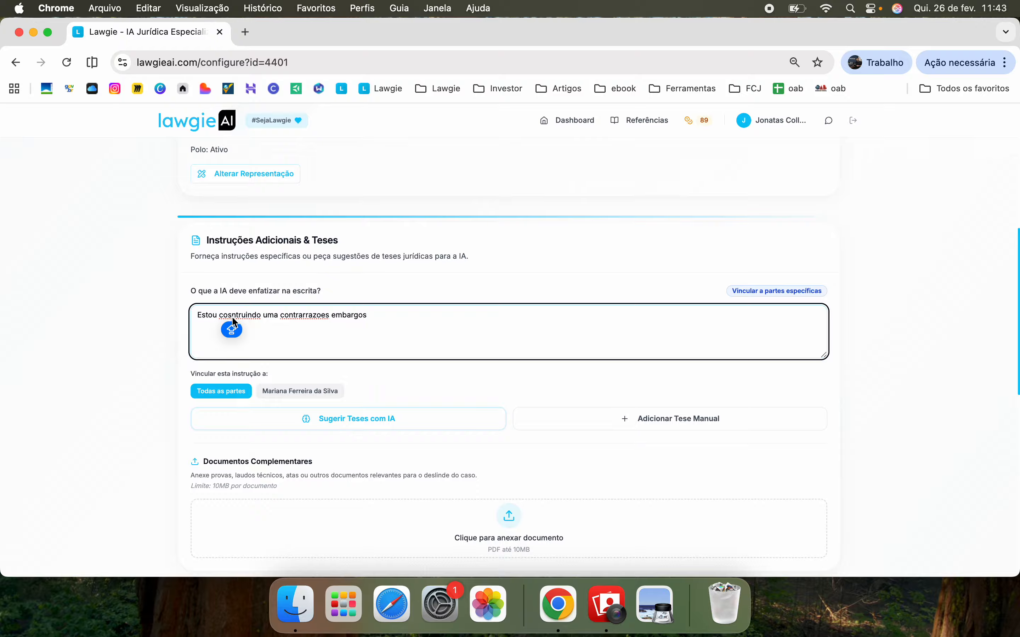
pyautogui.press('Right')
pyautogui.write('S')
pyautogui.press('capslock')
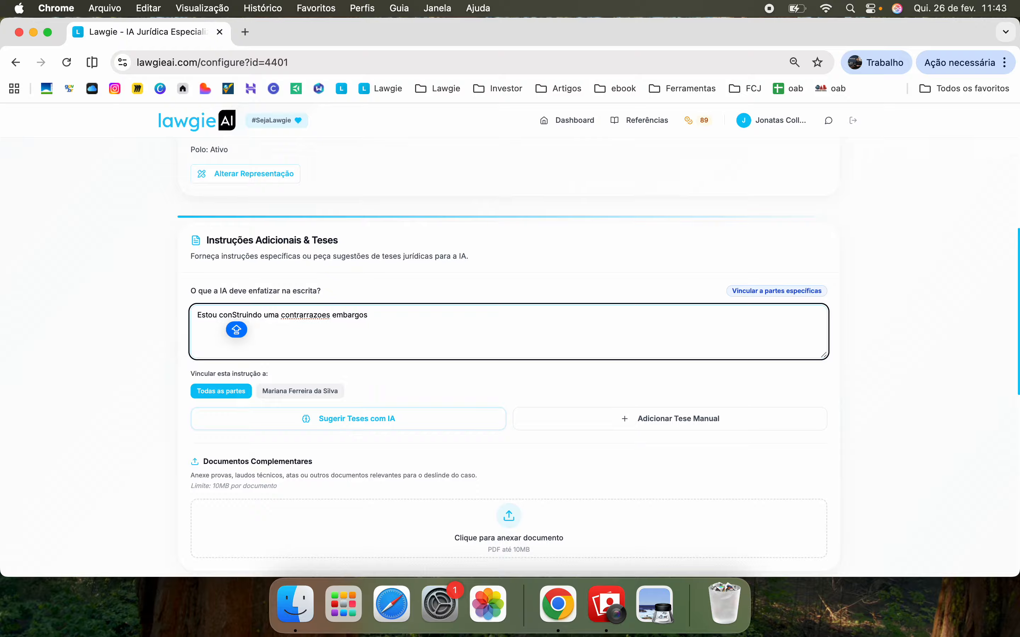
pyautogui.click(392, 314)
# Add that you represent the client by full name, and link the instruction to that party only
pyautogui.write('E PR')
pyautogui.press('BackSpace')
pyautogui.press('BackSpace')
pyautogui.press('BackSpace')
pyautogui.press('BackSpace')
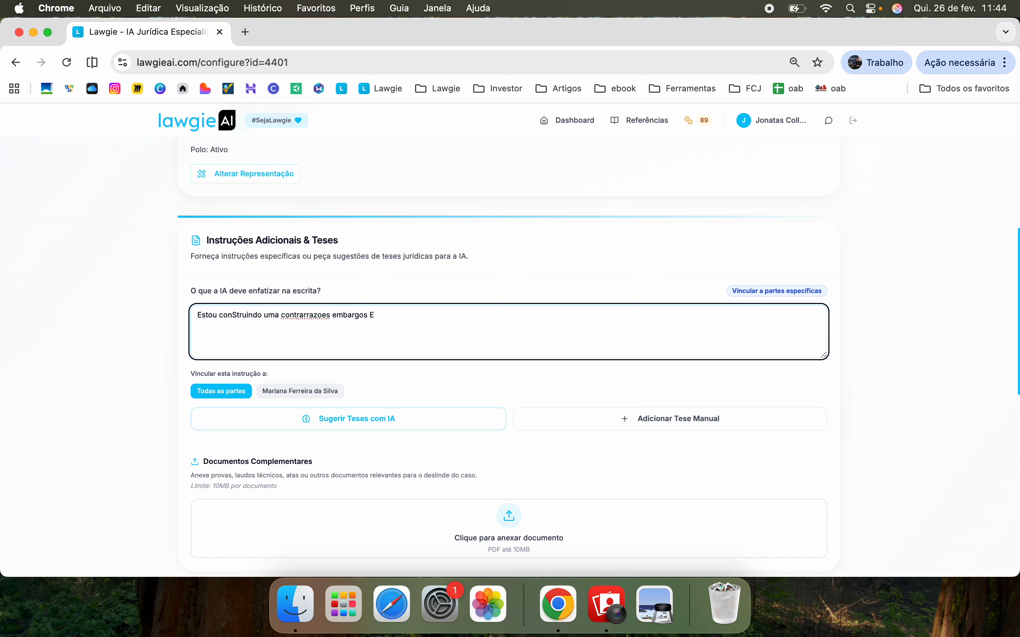
pyautogui.write('e rp')
pyautogui.write('presento')
pyautogui.press('capslock')
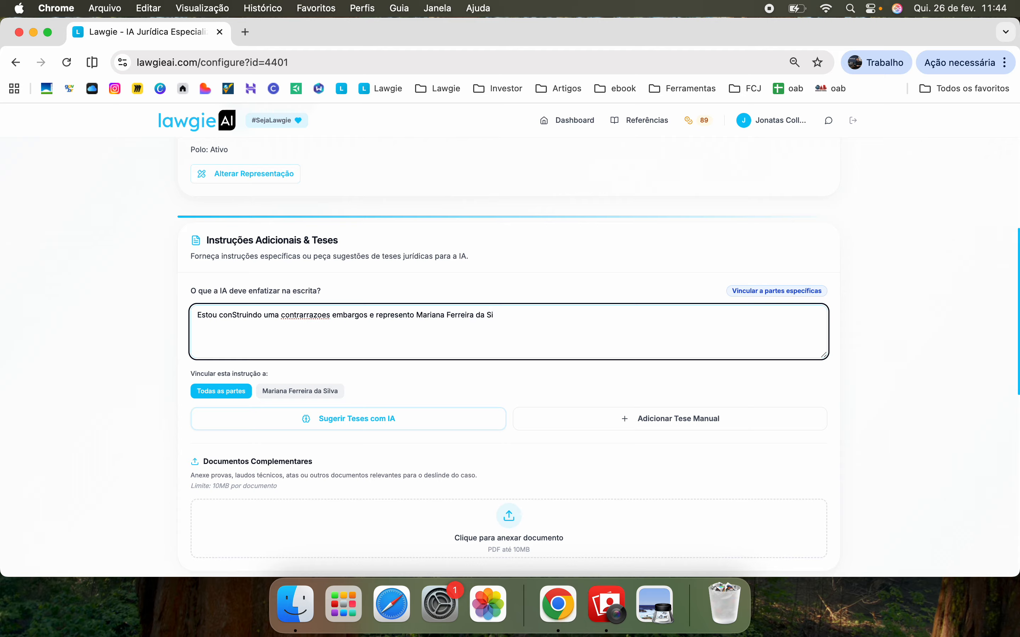
pyautogui.click(310, 389)
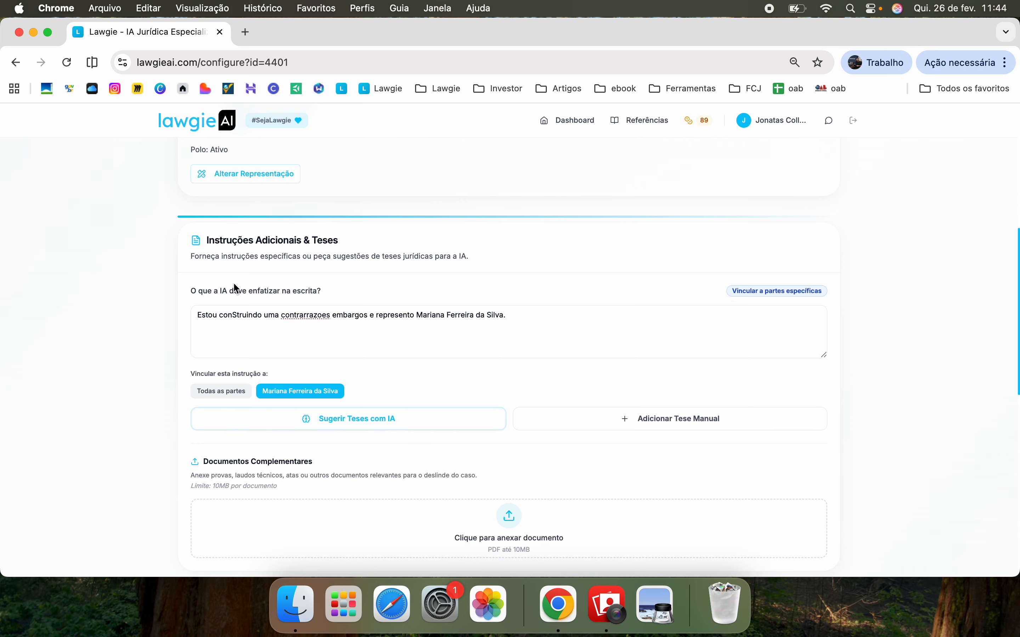
pyautogui.scroll(2, 258, 350)
pyautogui.scroll(-3, 258, 351)
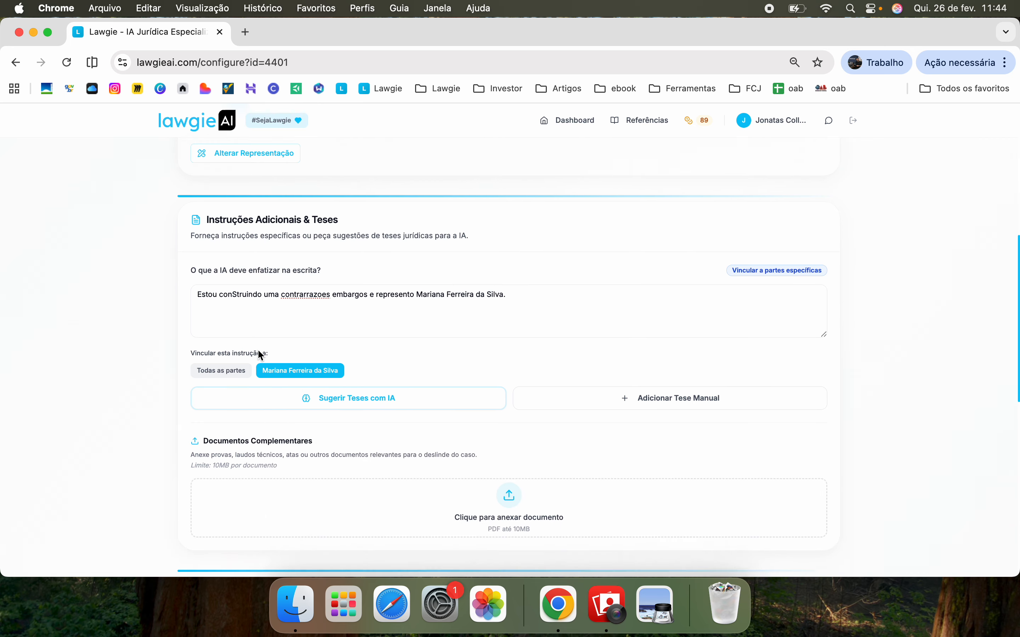
pyautogui.scroll(-1, 258, 354)
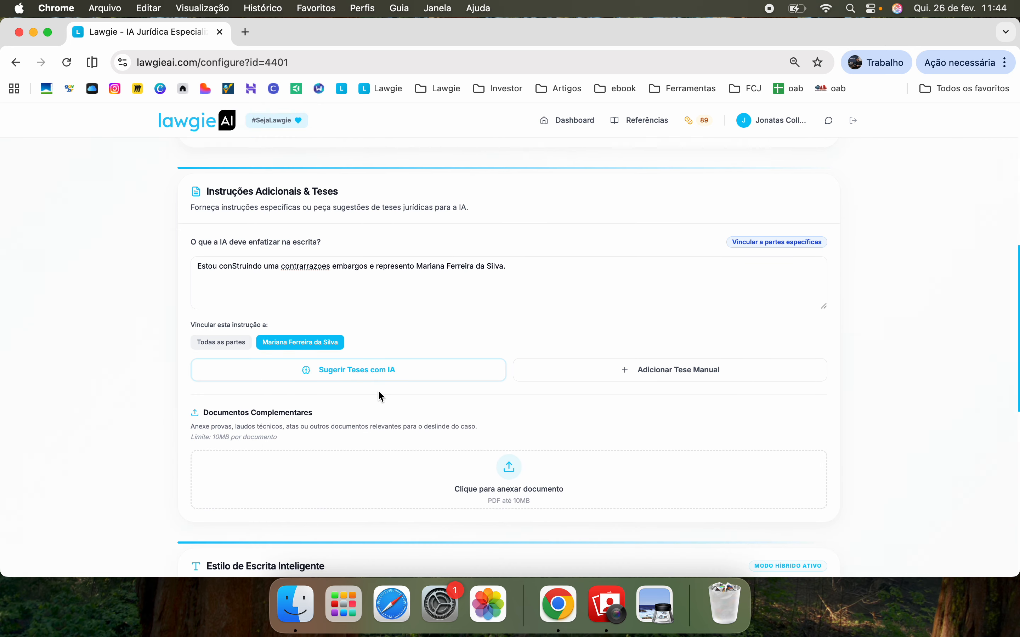
# Add the first AI-suggested thesis, upholding the ruling that the debt is nonexistent, to the instructions
pyautogui.click(327, 369)
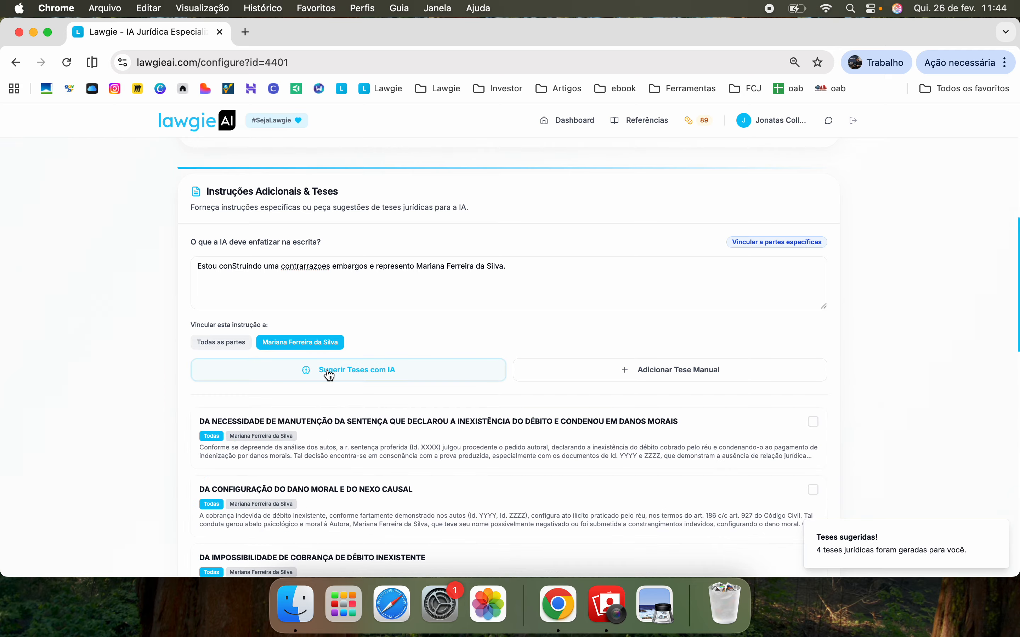
pyautogui.scroll(-3, 329, 375)
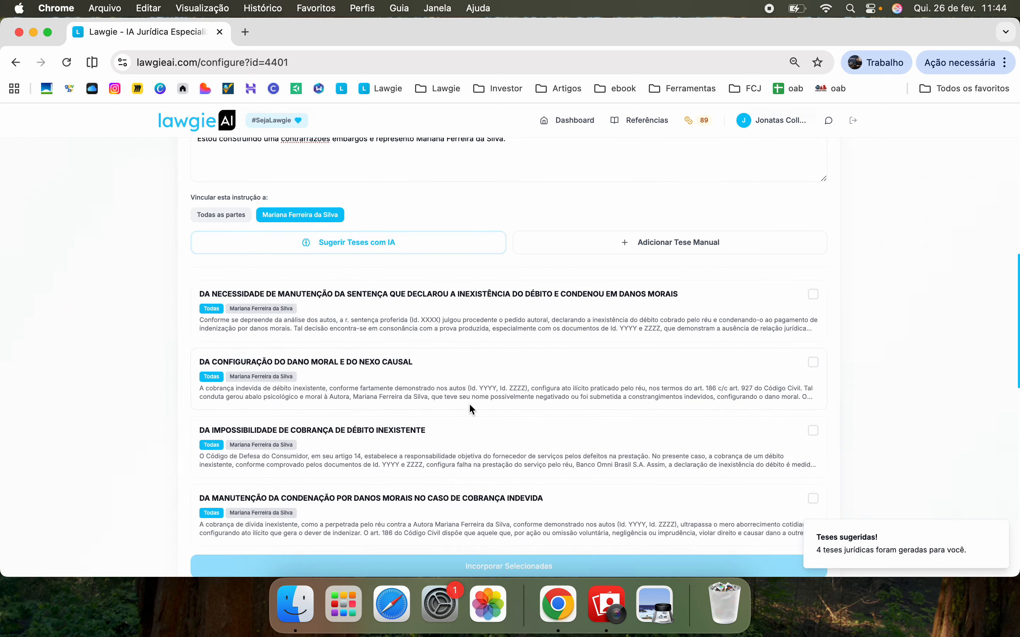
pyautogui.scroll(-1, 580, 430)
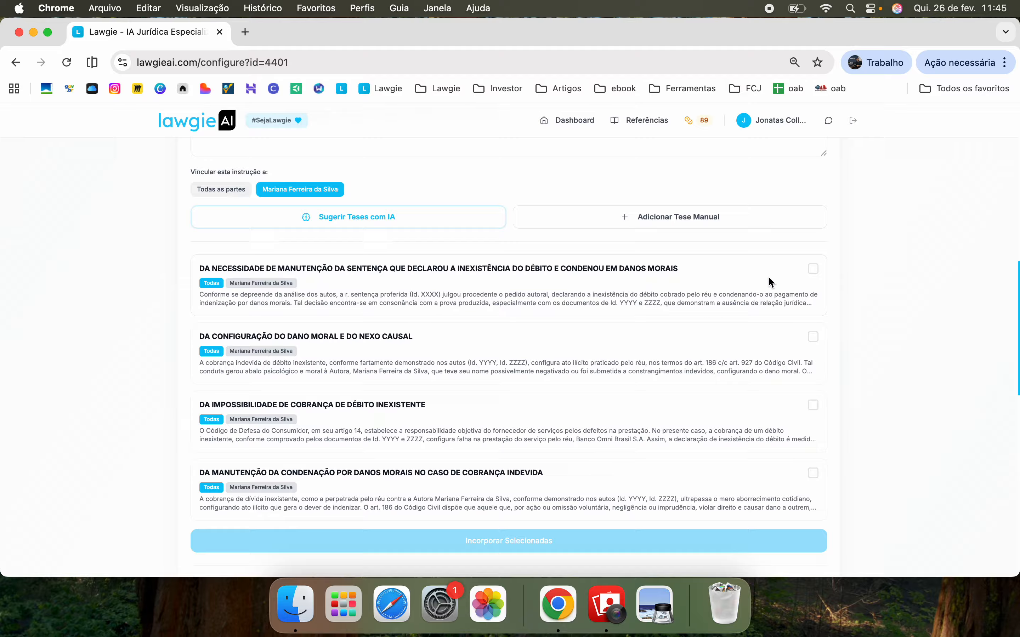
pyautogui.click(813, 270)
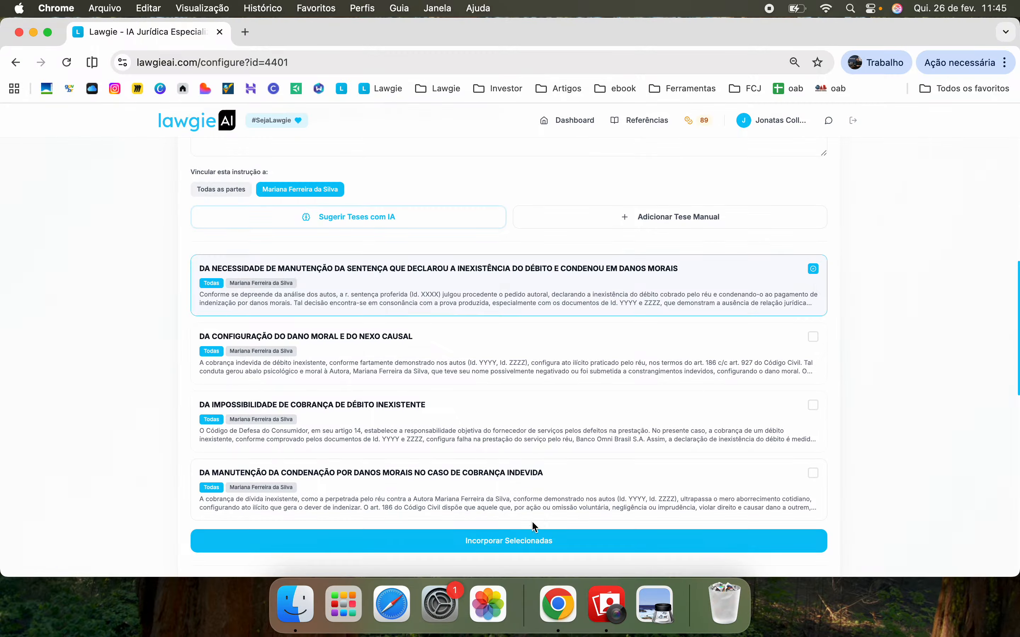
pyautogui.click(518, 543)
pyautogui.scroll(5, 518, 546)
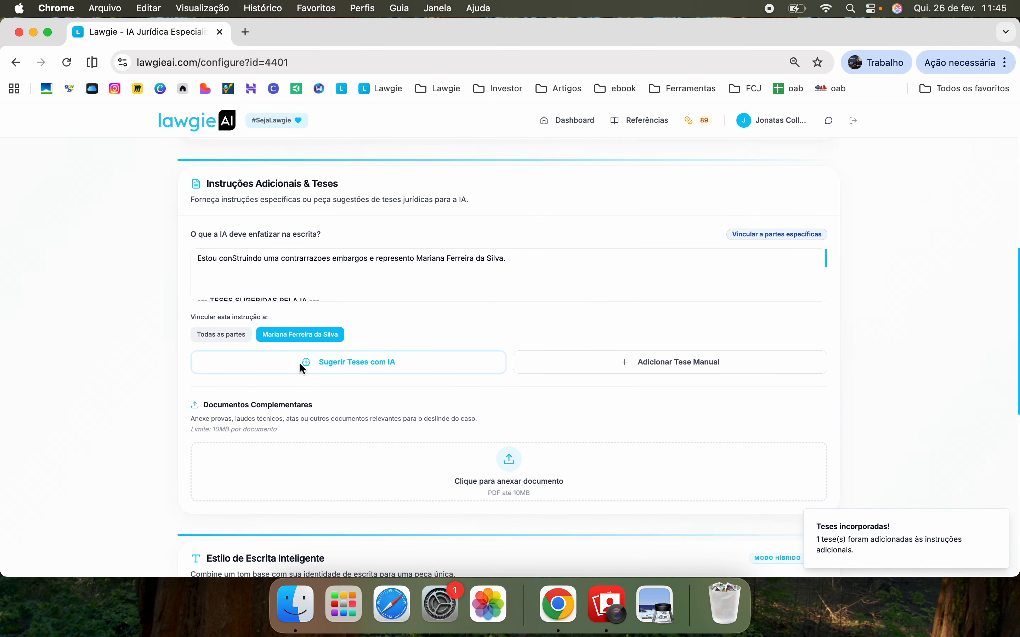
# Delete the appended thesis text and blank line, keeping only the contrarrazões embargos instruction
pyautogui.click(259, 289)
pyautogui.scroll(-5, 258, 289)
pyautogui.scroll(10, 262, 295)
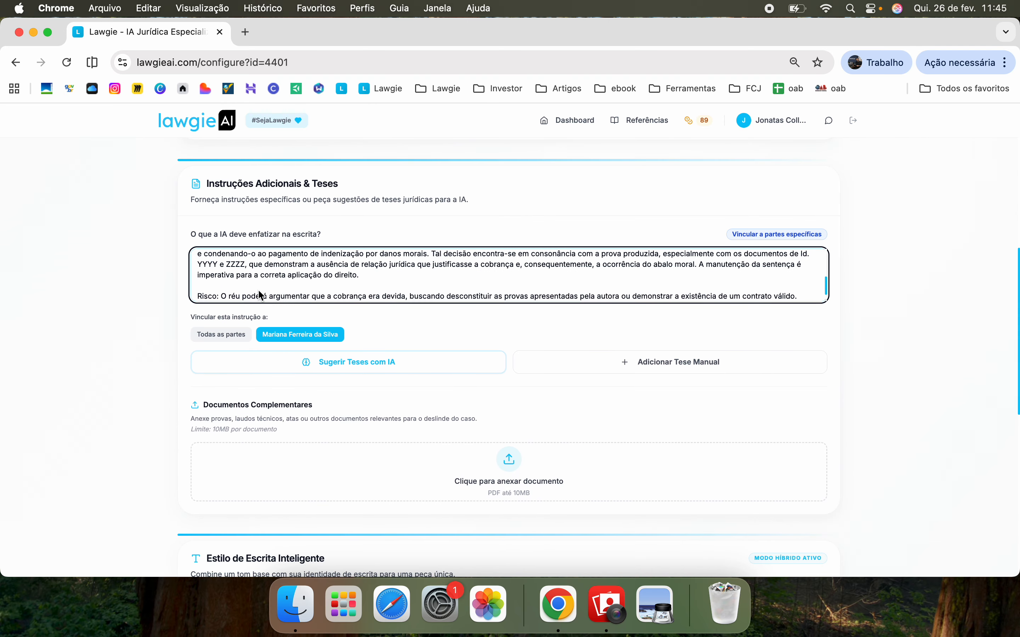
pyautogui.press('super+shift+Down')
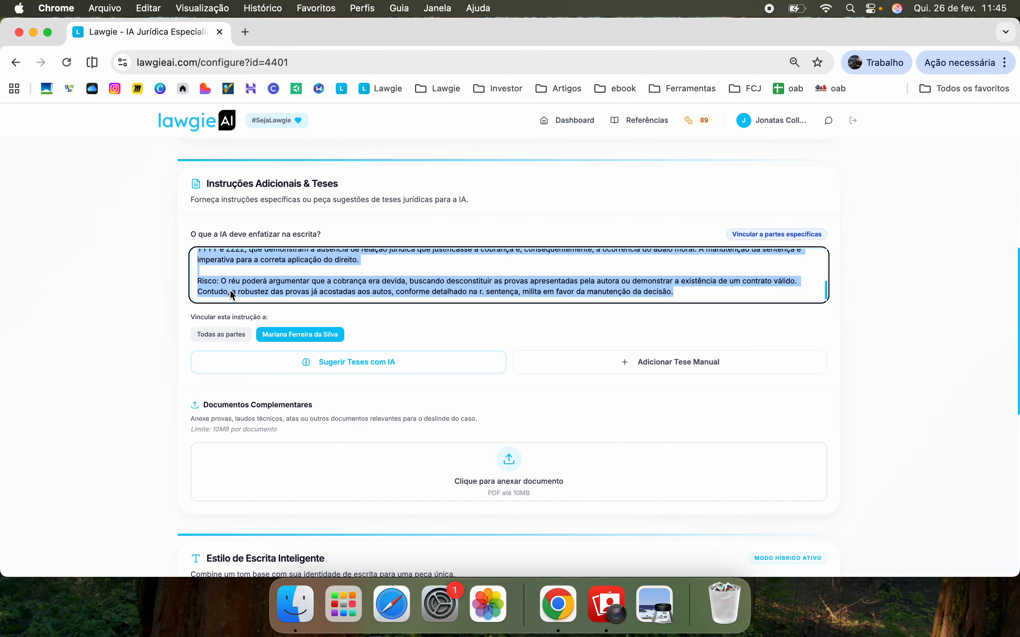
pyautogui.press('BackSpace')
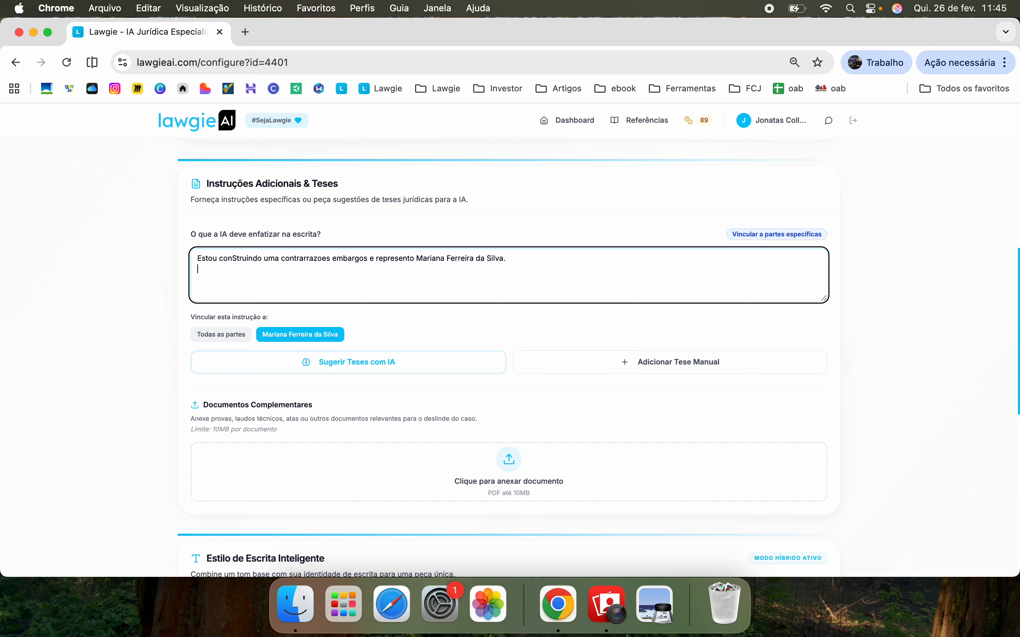
pyautogui.press('BackSpace')
pyautogui.click(556, 327)
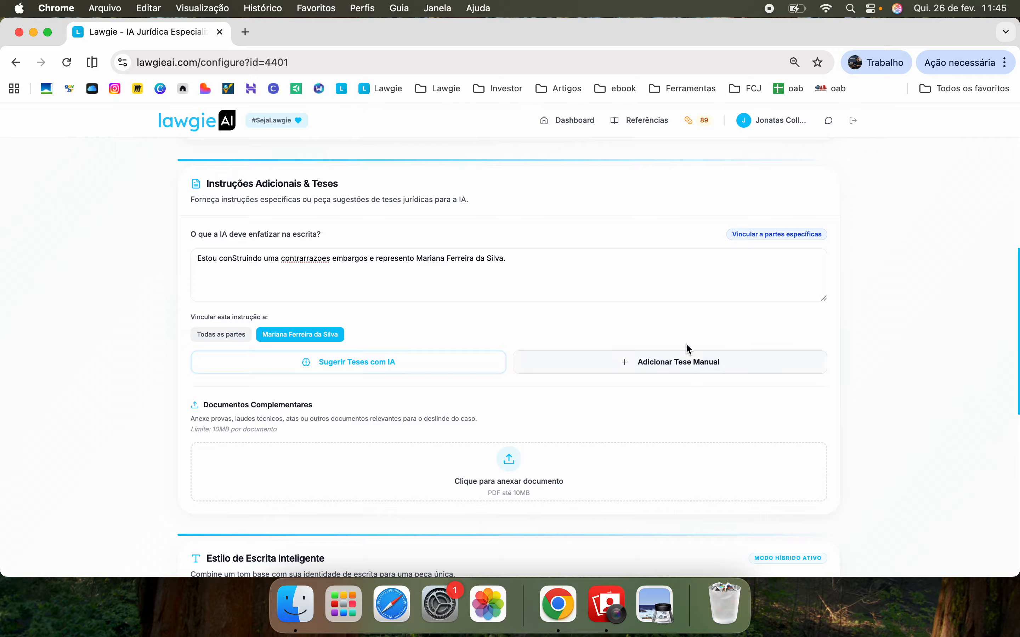
# Create a manual thesis titled 'Exclusaão da base de calculo do pis/cofins' and try to save it
pyautogui.click(695, 369)
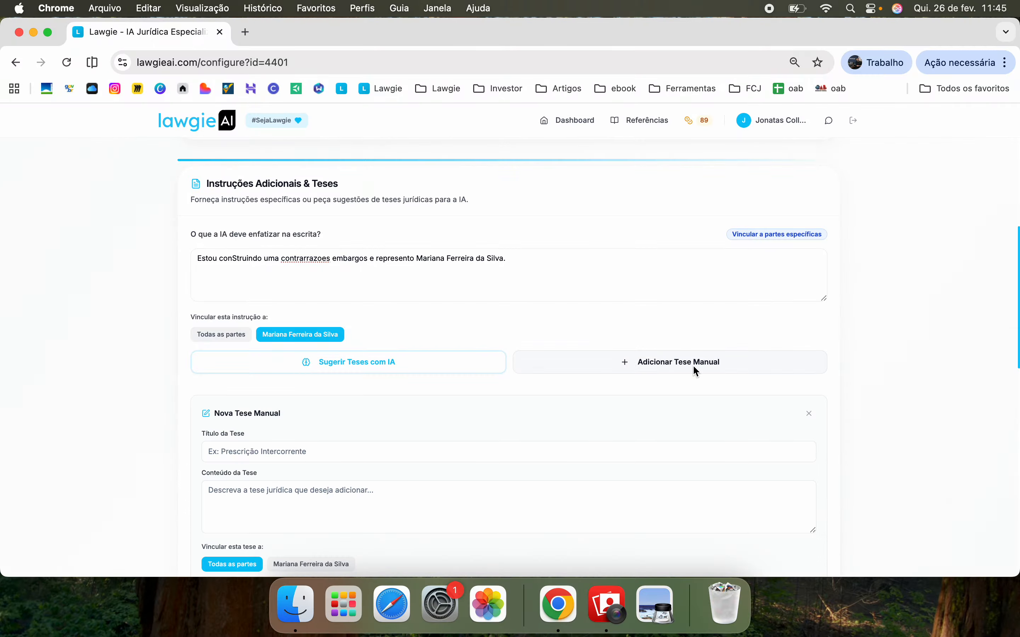
pyautogui.scroll(-3, 694, 363)
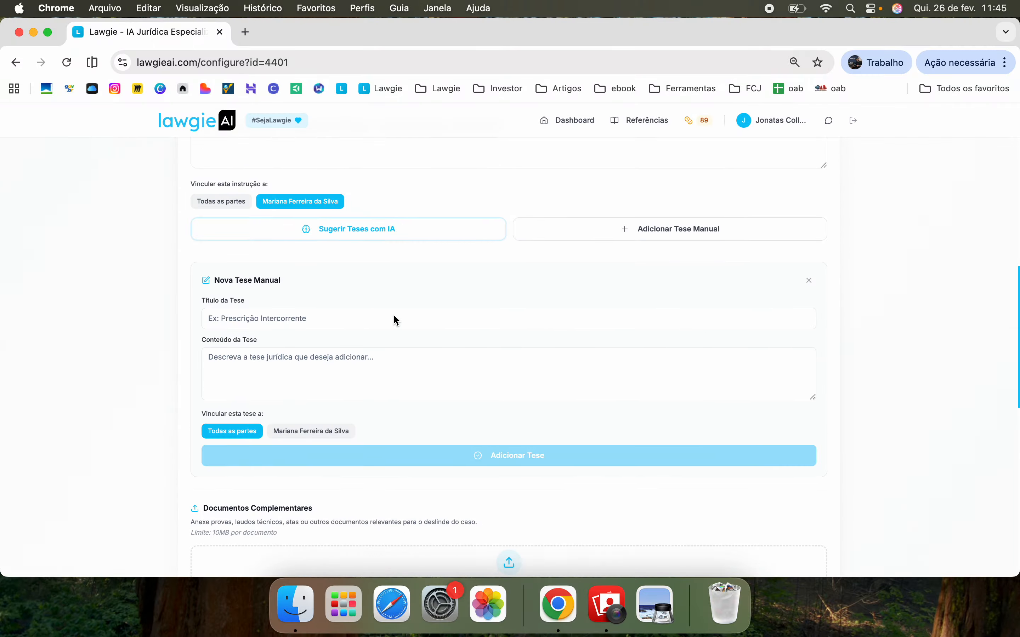
pyautogui.click(371, 325)
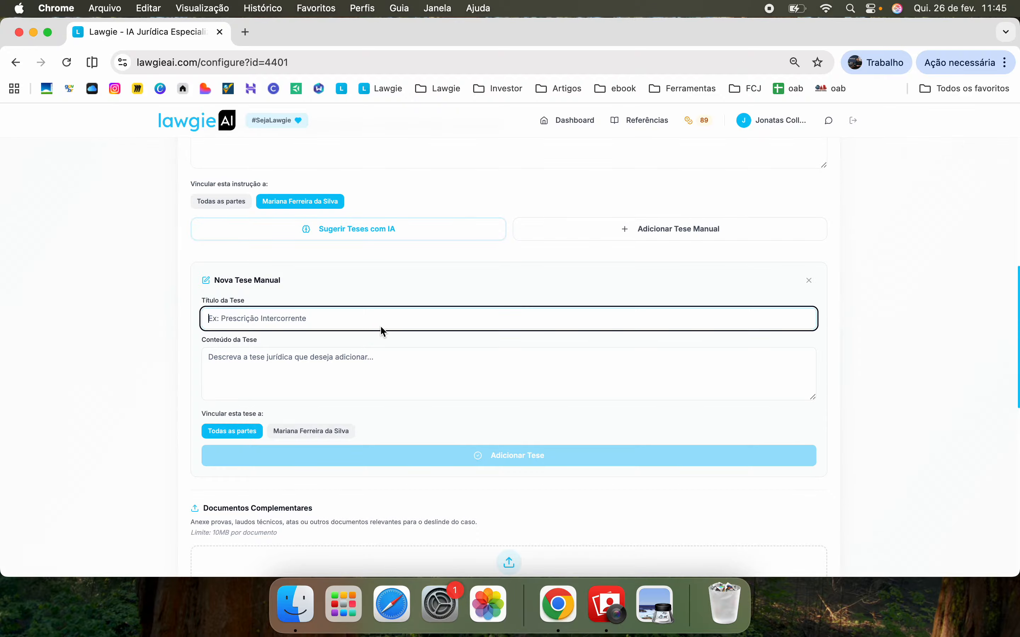
pyautogui.write('Exclusaão da base de calculo do pis/cofins')
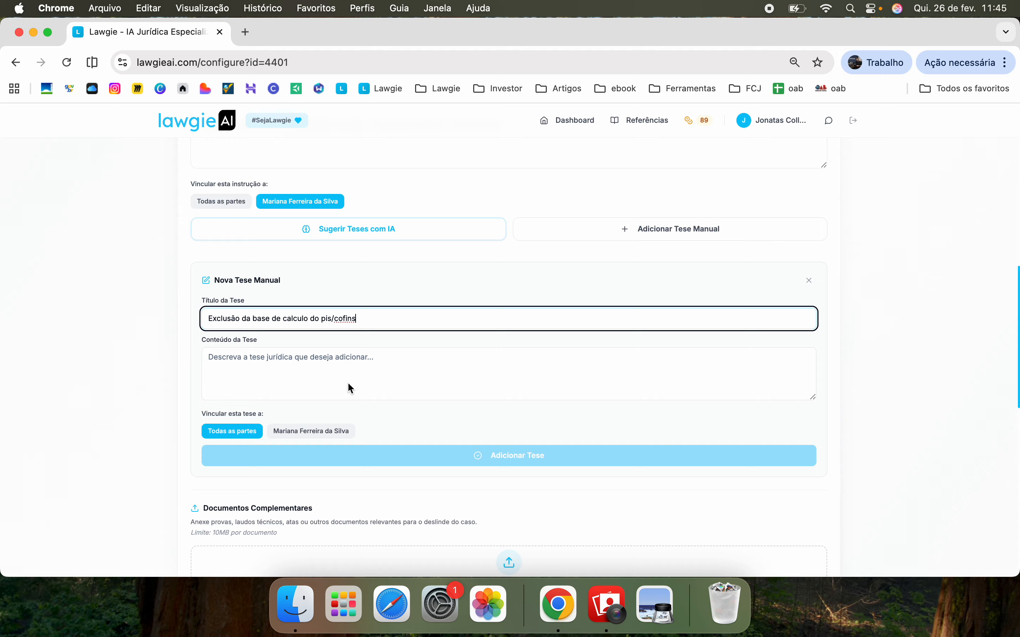
pyautogui.click(366, 374)
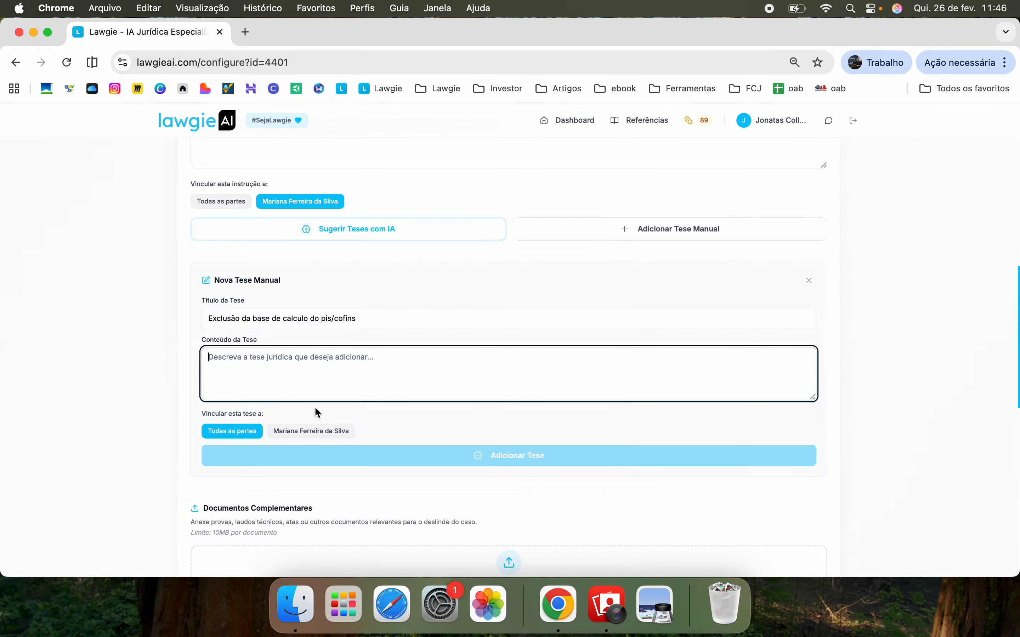
pyautogui.click(530, 461)
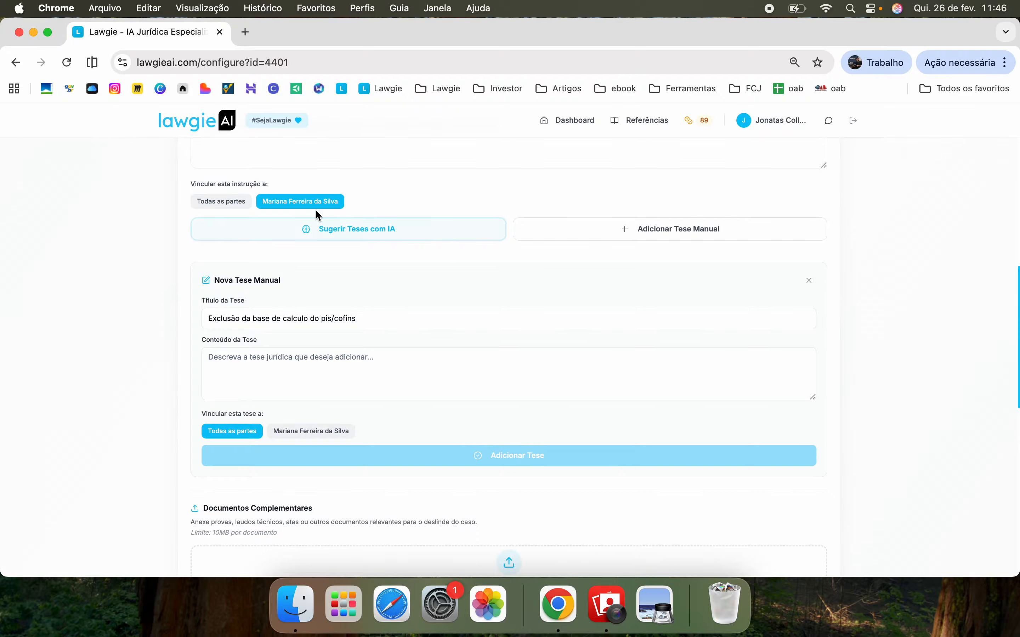
# Close the unfinished Nova Tese Manual form and scroll down to Estilo de Escrita Inteligente
pyautogui.click(810, 285)
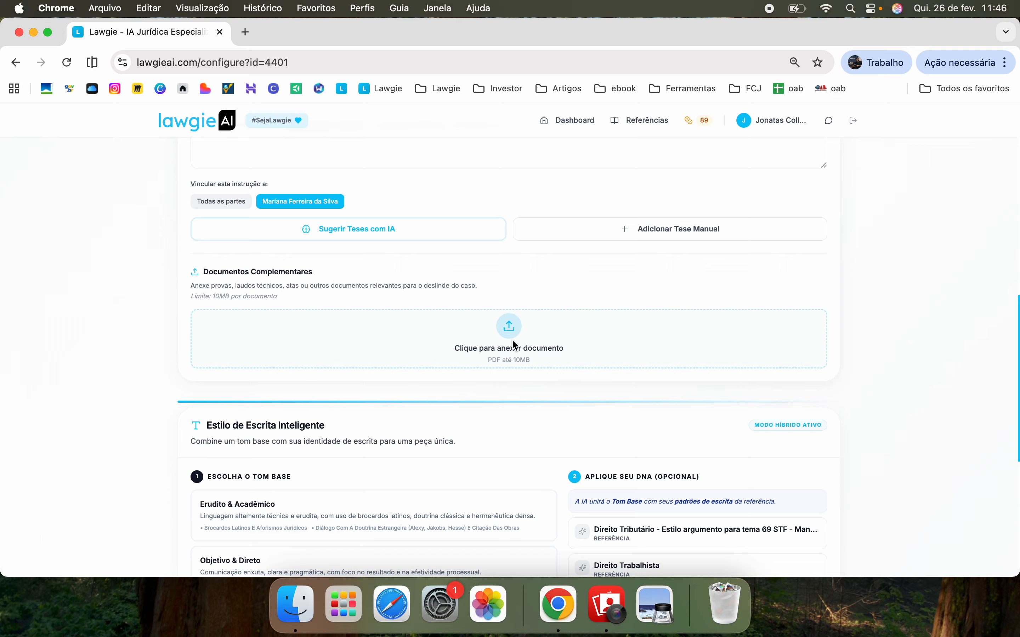
pyautogui.scroll(-5, 515, 345)
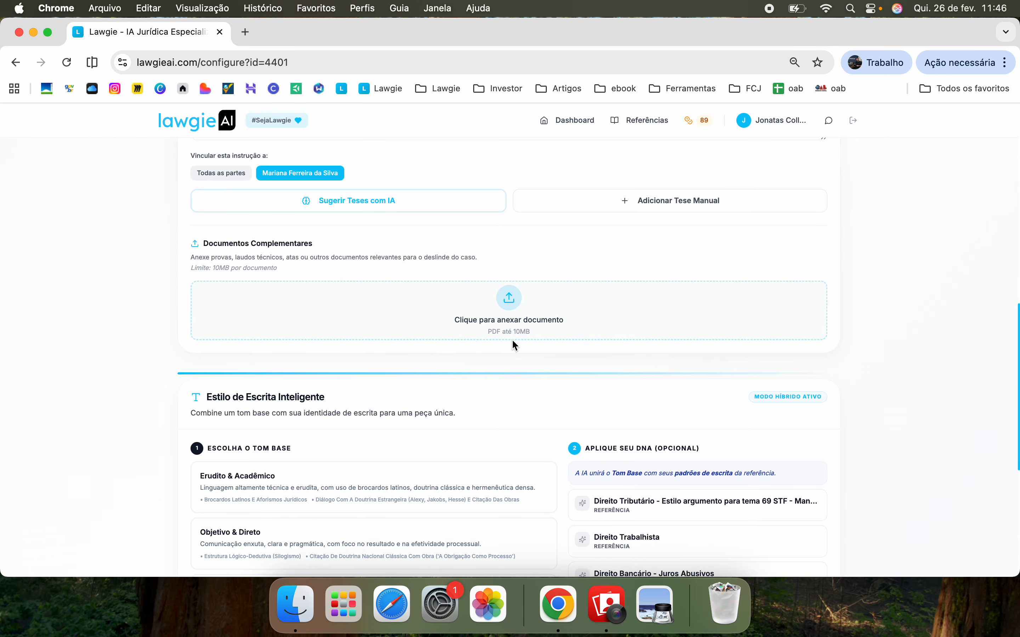
pyautogui.scroll(-2, 513, 345)
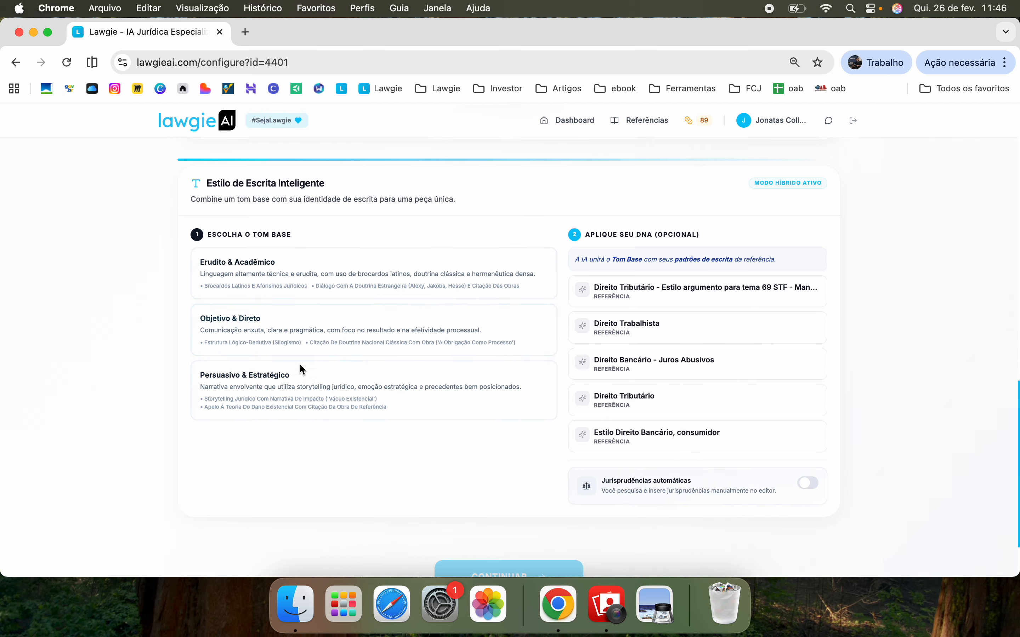
# Pick the Objetivo & Direto tone with the Direito Bancário - Juros Abusivos reference style
pyautogui.click(258, 295)
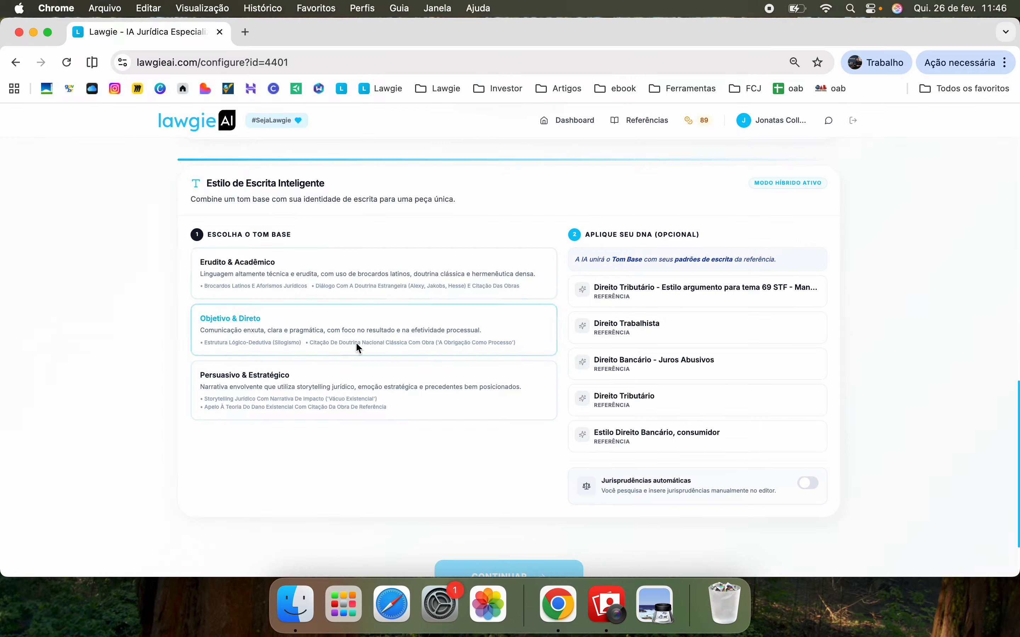
pyautogui.click(342, 401)
pyautogui.click(415, 343)
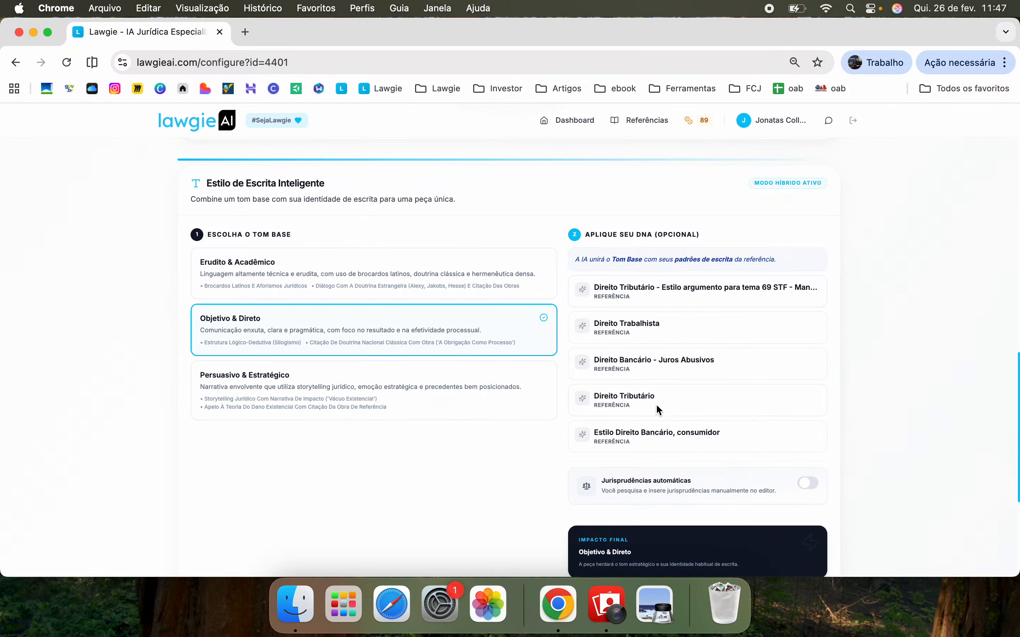
pyautogui.click(678, 368)
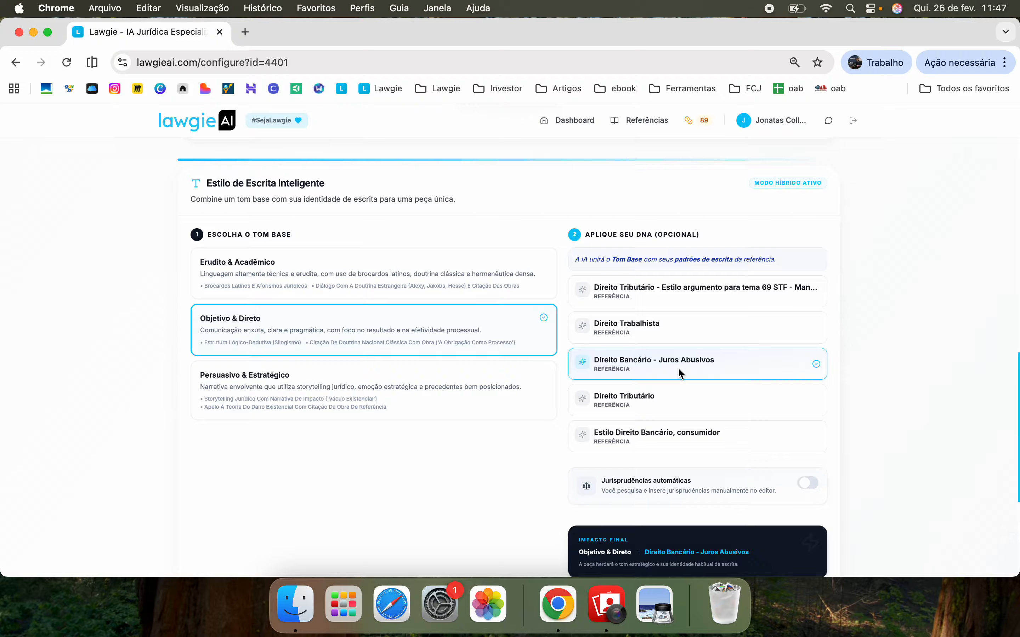
pyautogui.scroll(-3, 678, 368)
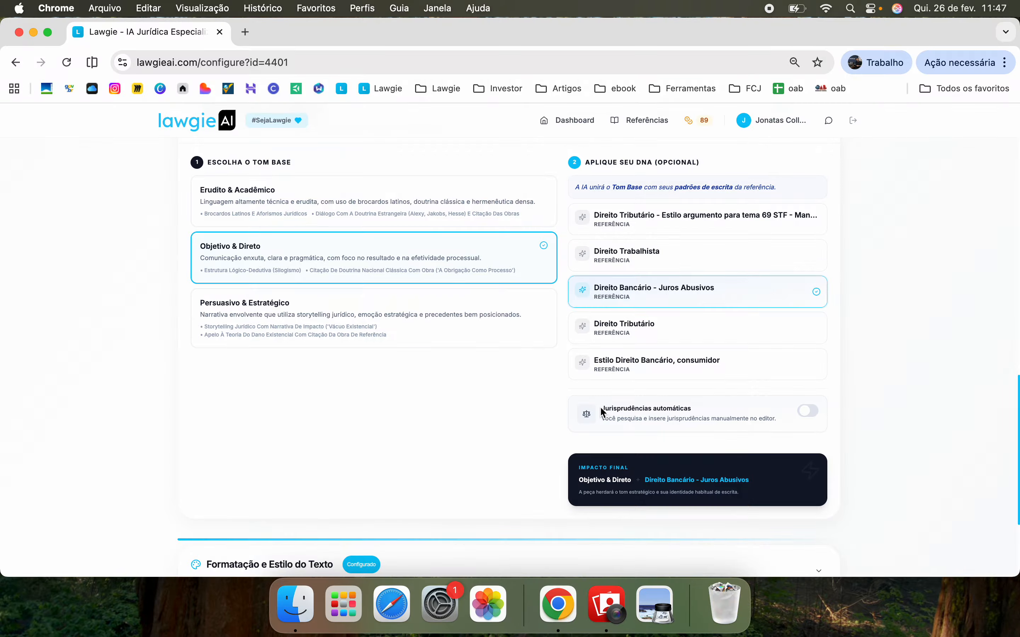
pyautogui.moveTo(600, 408); pyautogui.dragTo(697, 411)
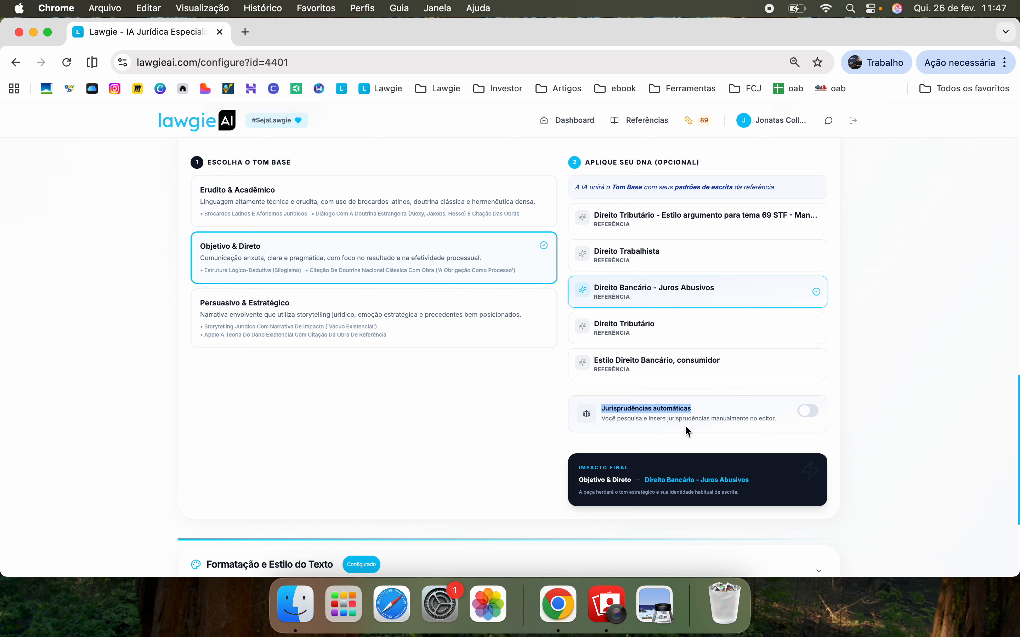
pyautogui.click(699, 420)
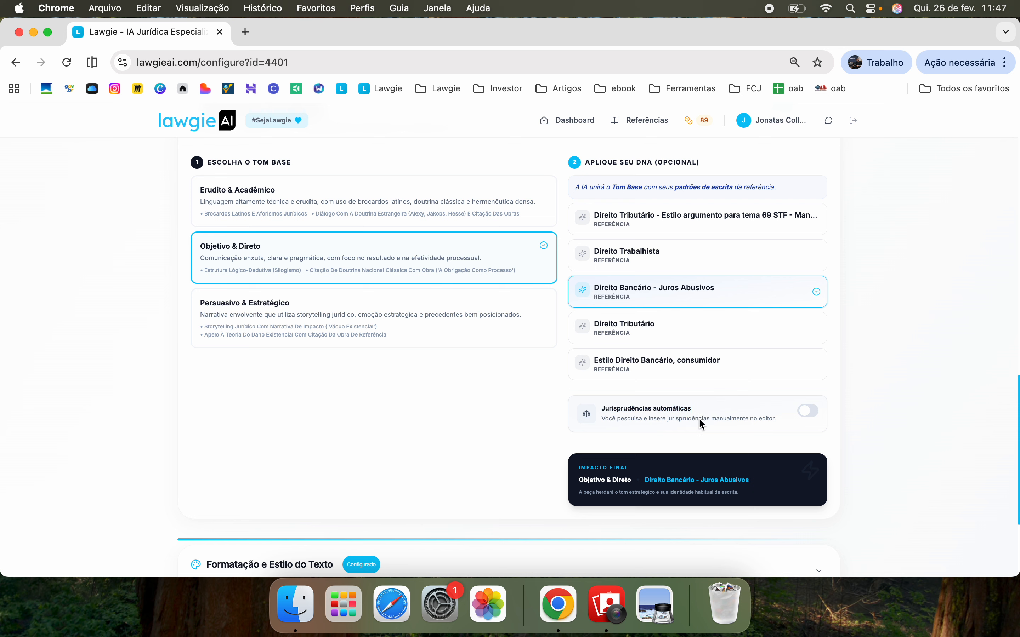
pyautogui.click(809, 412)
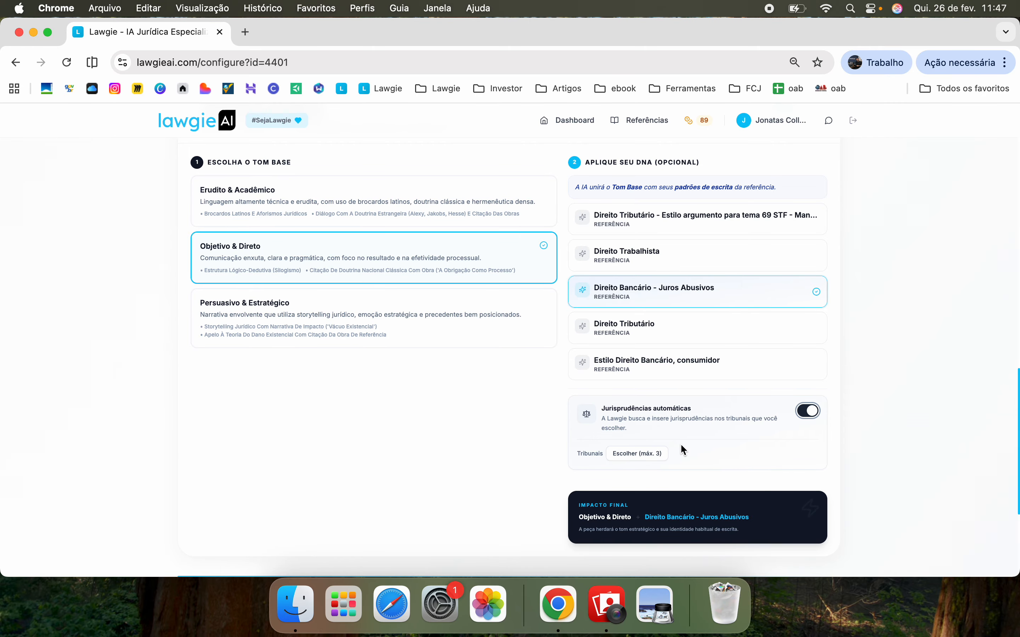
pyautogui.scroll(-1, 728, 451)
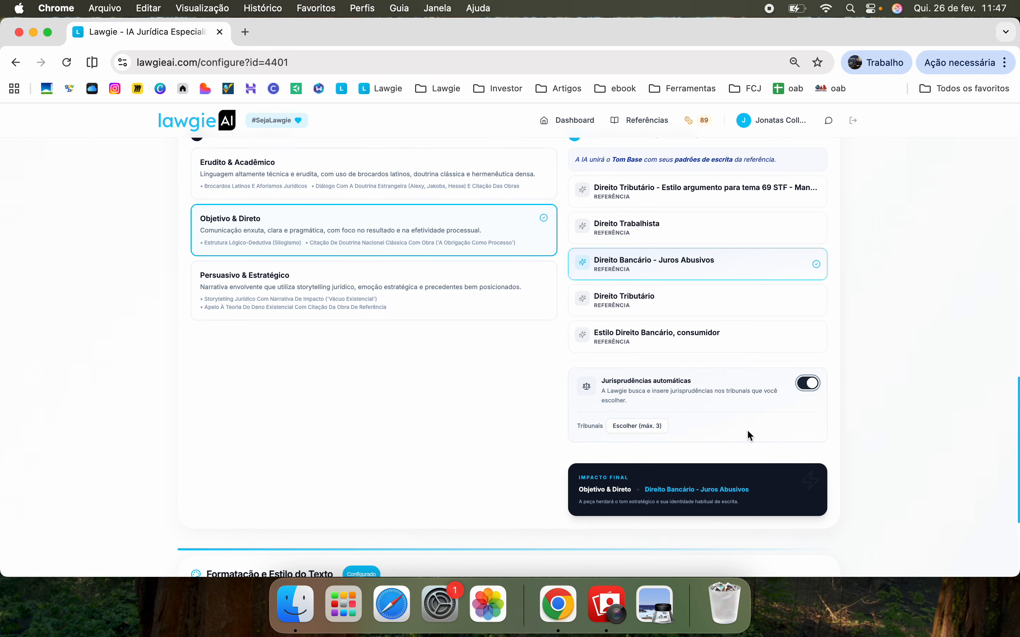
pyautogui.click(812, 384)
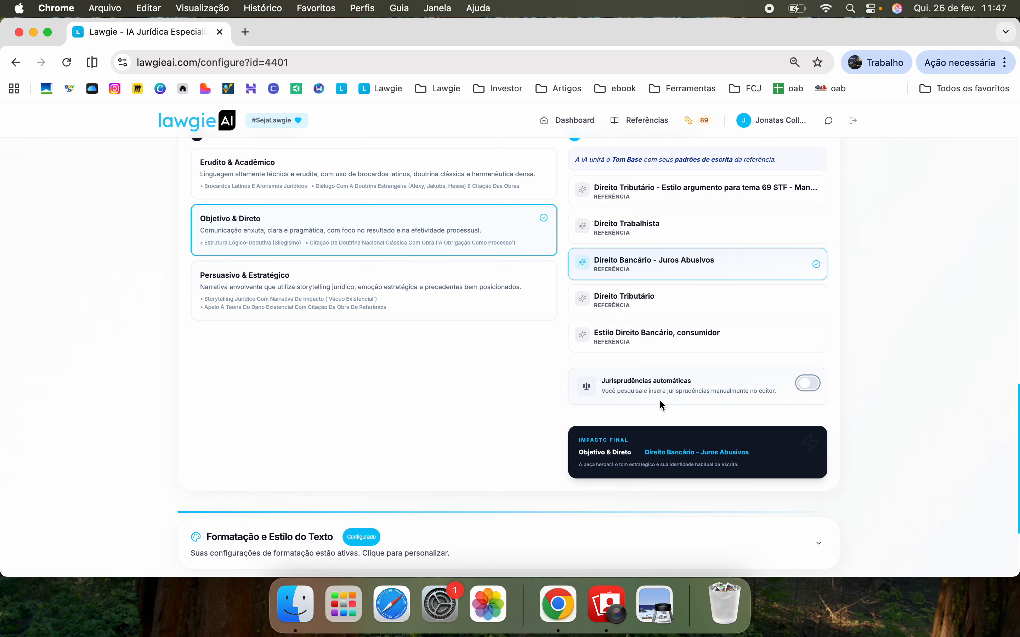
pyautogui.scroll(4, 553, 405)
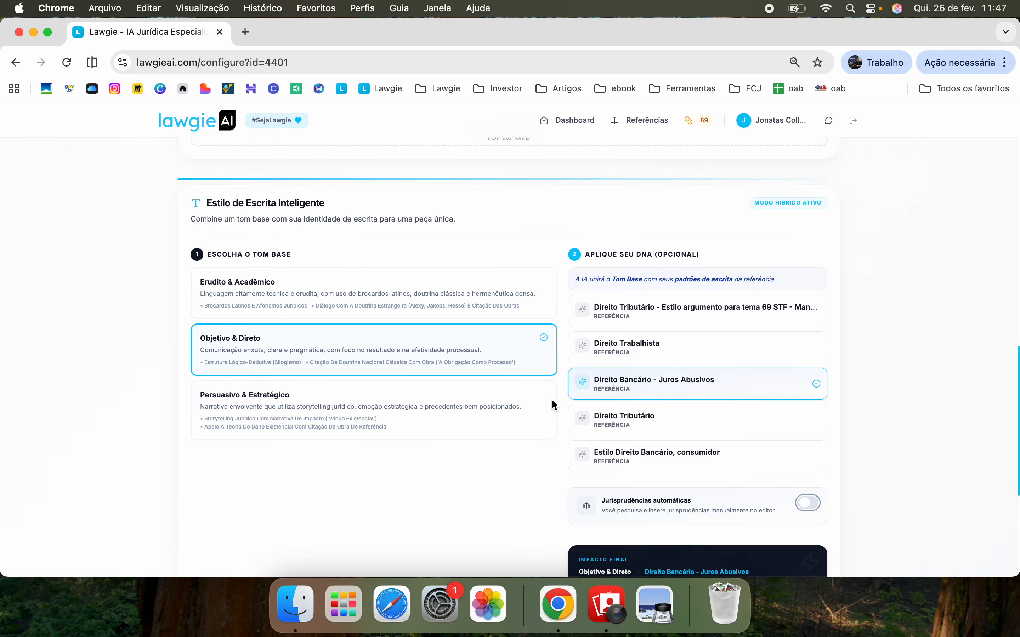
pyautogui.scroll(-8, 552, 405)
# Customize the text formatting with Times New Roman and save it as the default style
pyautogui.click(422, 417)
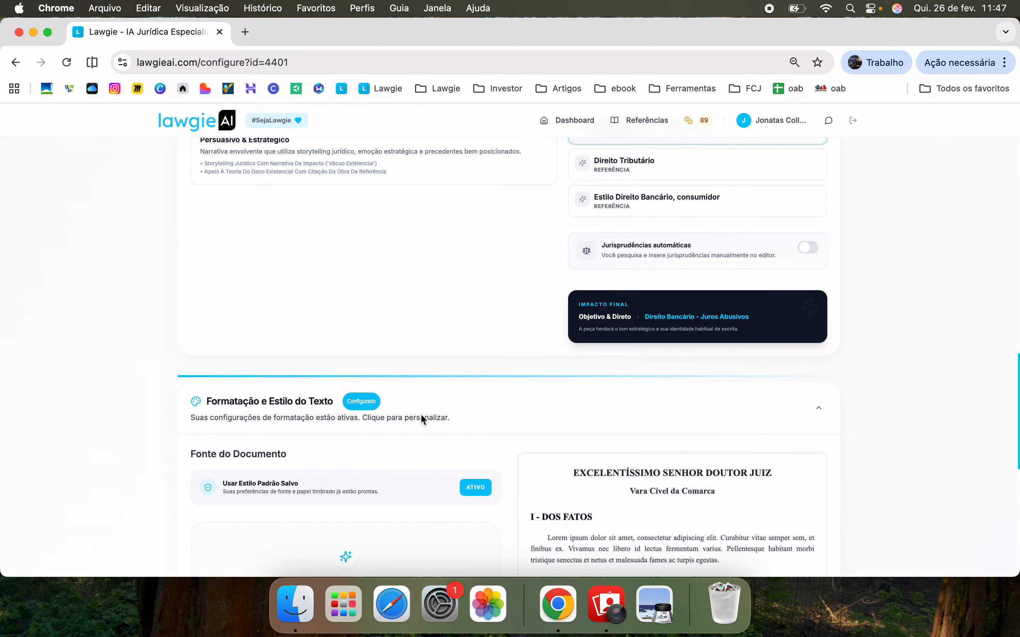
pyautogui.scroll(-3, 421, 414)
pyautogui.click(470, 389)
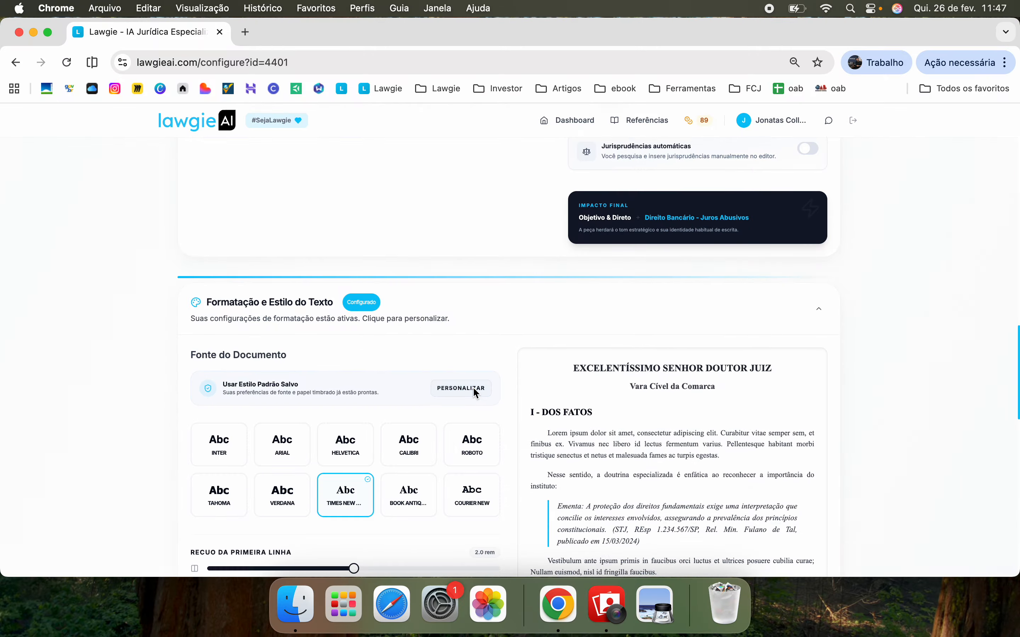
pyautogui.scroll(-5, 476, 394)
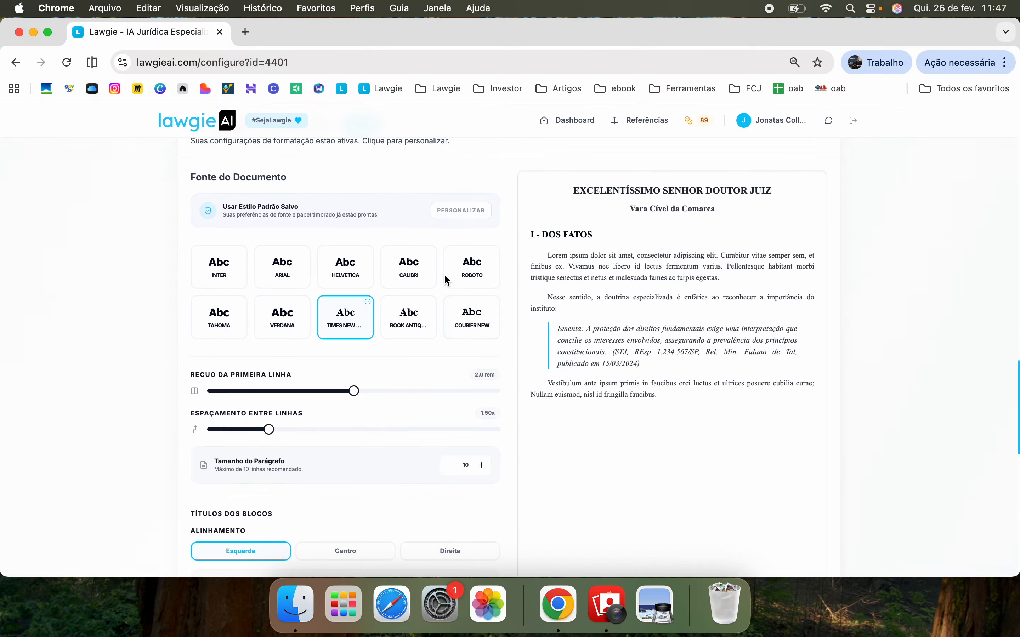
pyautogui.scroll(-3, 343, 346)
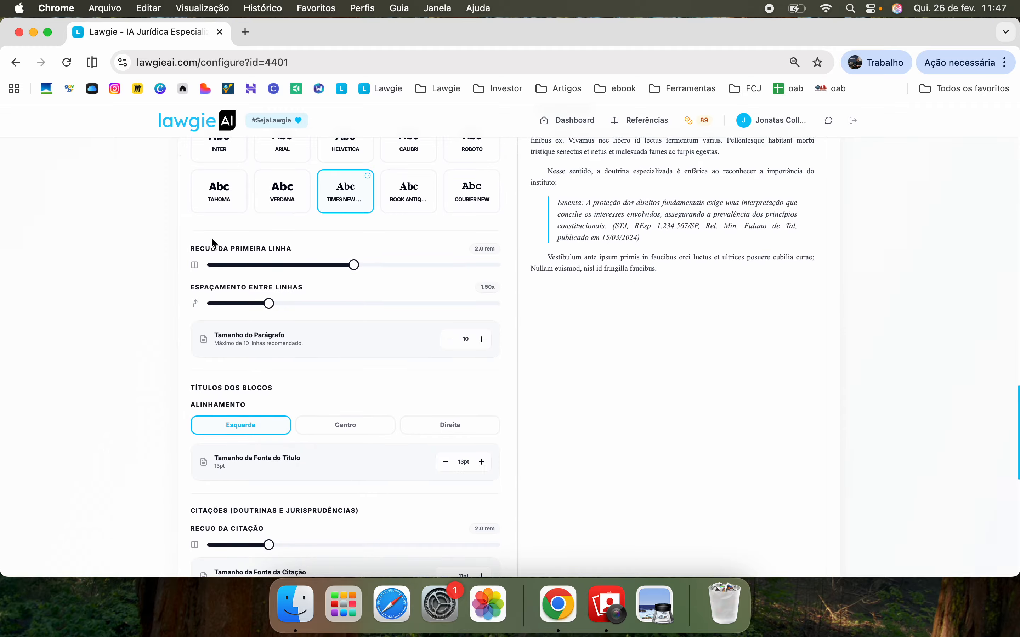
pyautogui.scroll(-3, 328, 342)
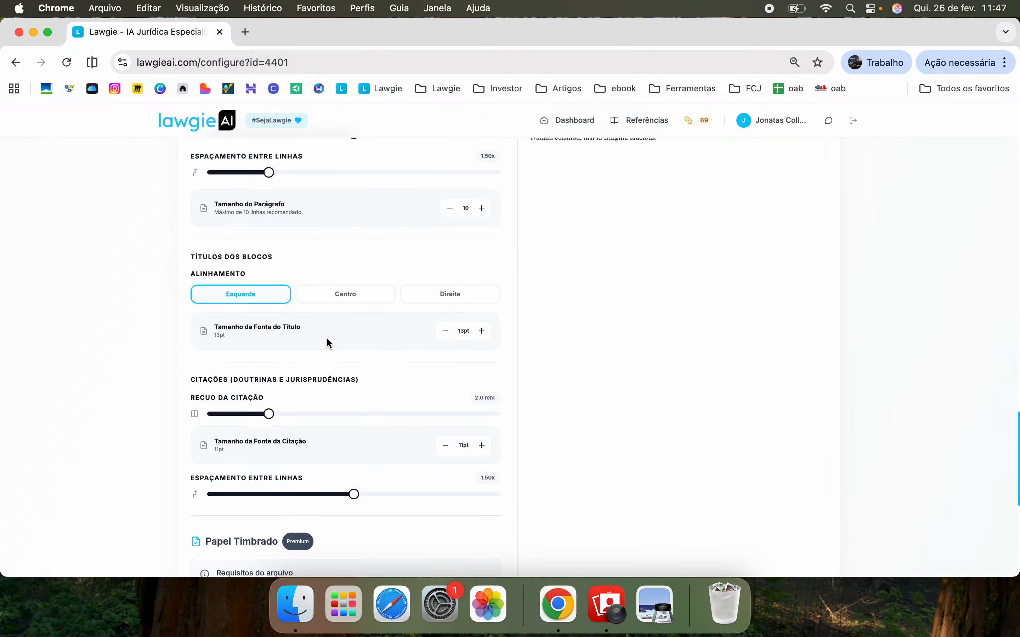
pyautogui.scroll(-3, 304, 416)
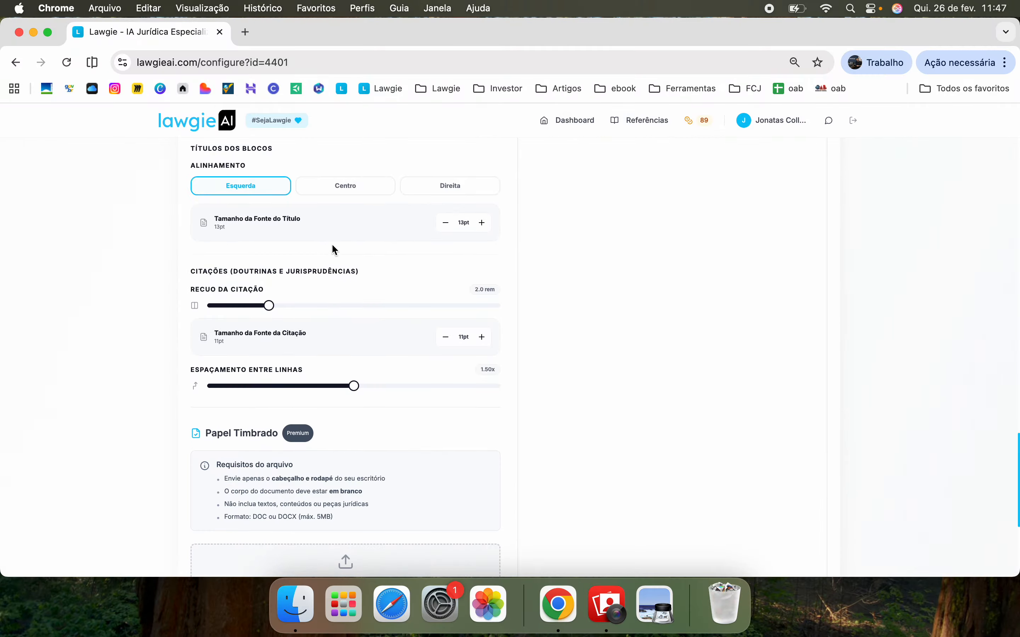
pyautogui.scroll(-2, 318, 324)
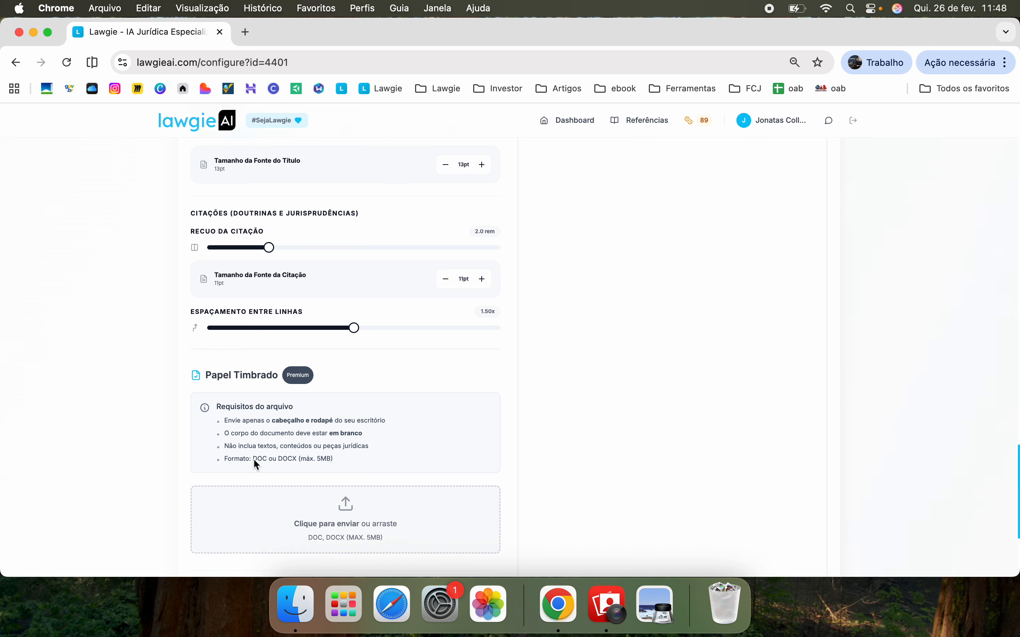
pyautogui.scroll(-2, 400, 435)
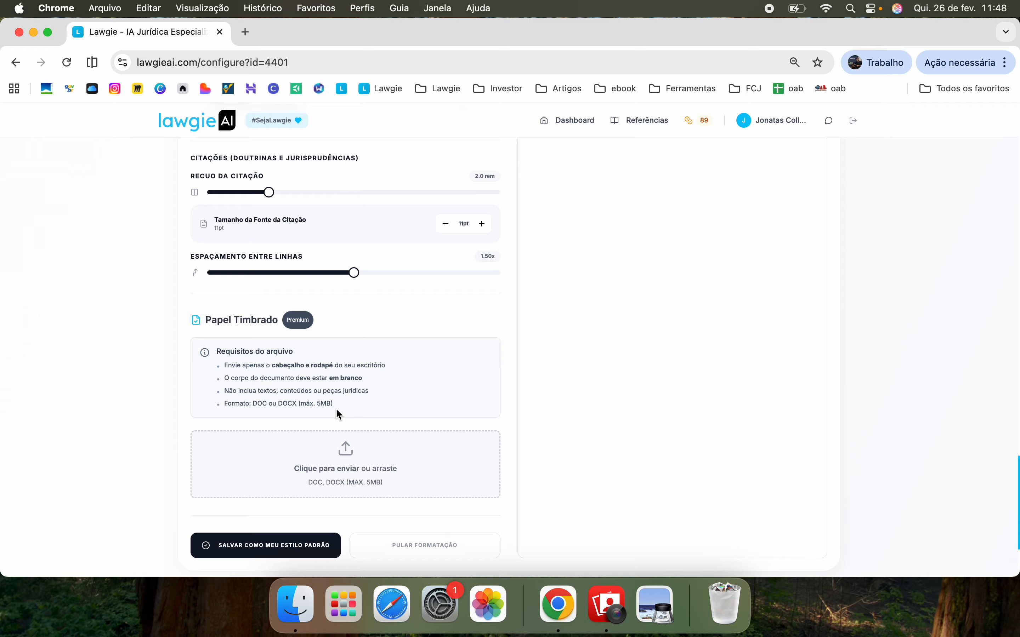
pyautogui.scroll(-2, 337, 414)
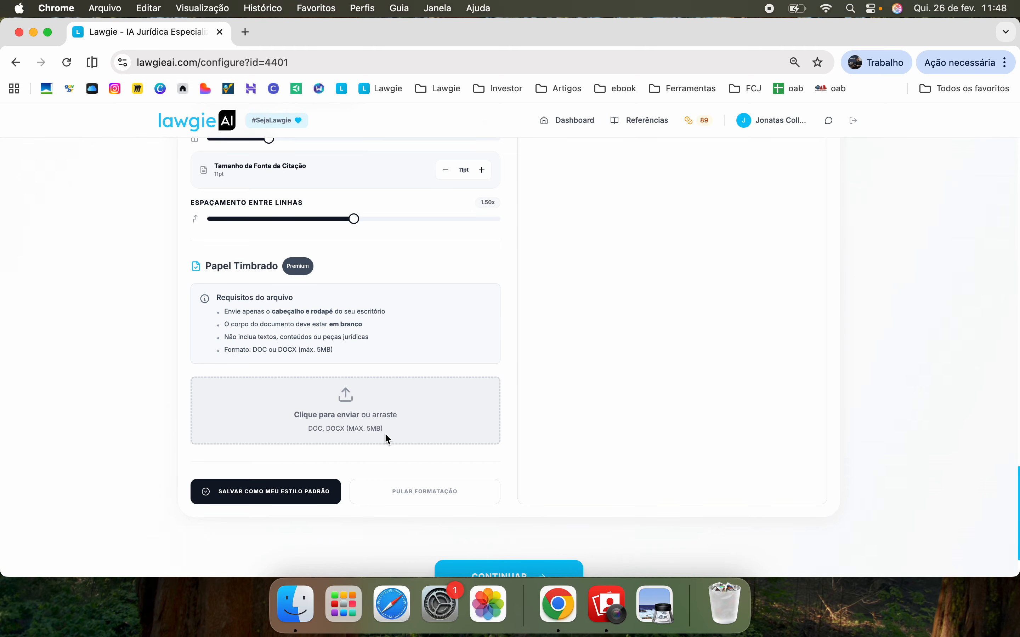
pyautogui.click(260, 501)
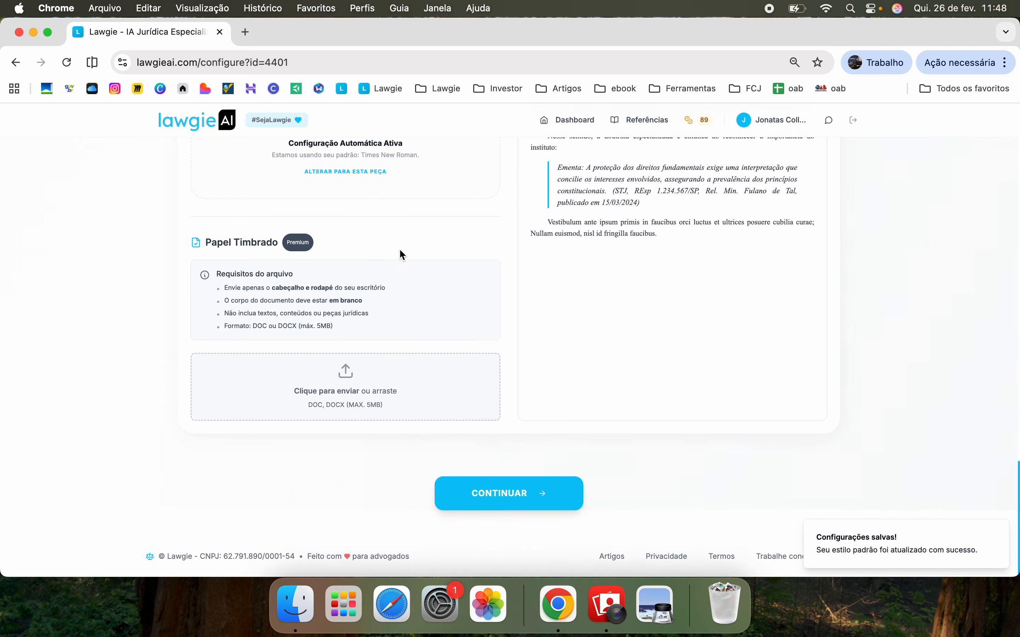
pyautogui.scroll(8, 406, 241)
pyautogui.click(487, 304)
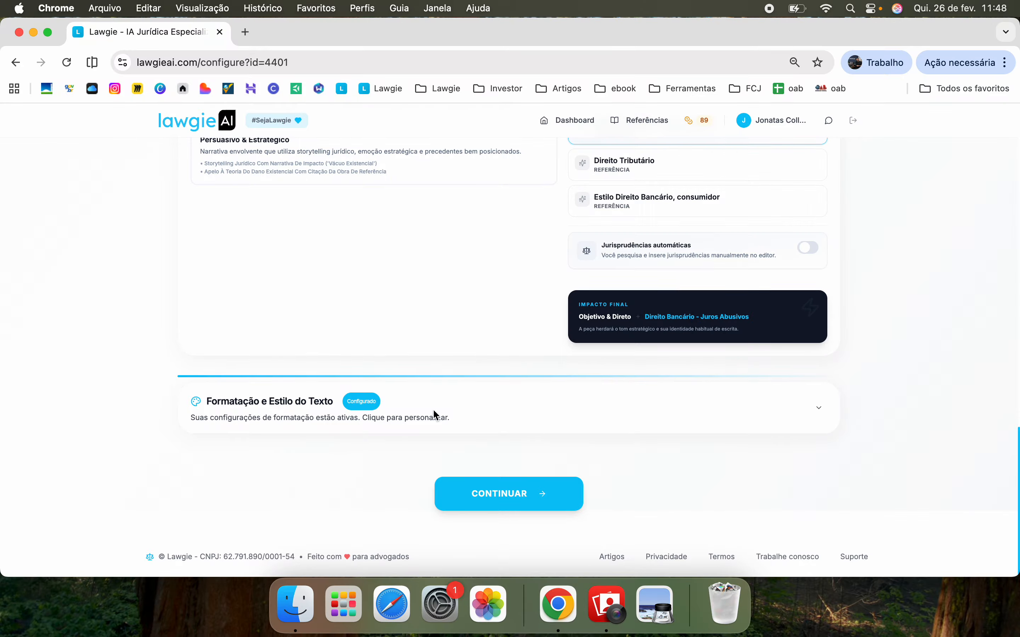
pyautogui.click(557, 417)
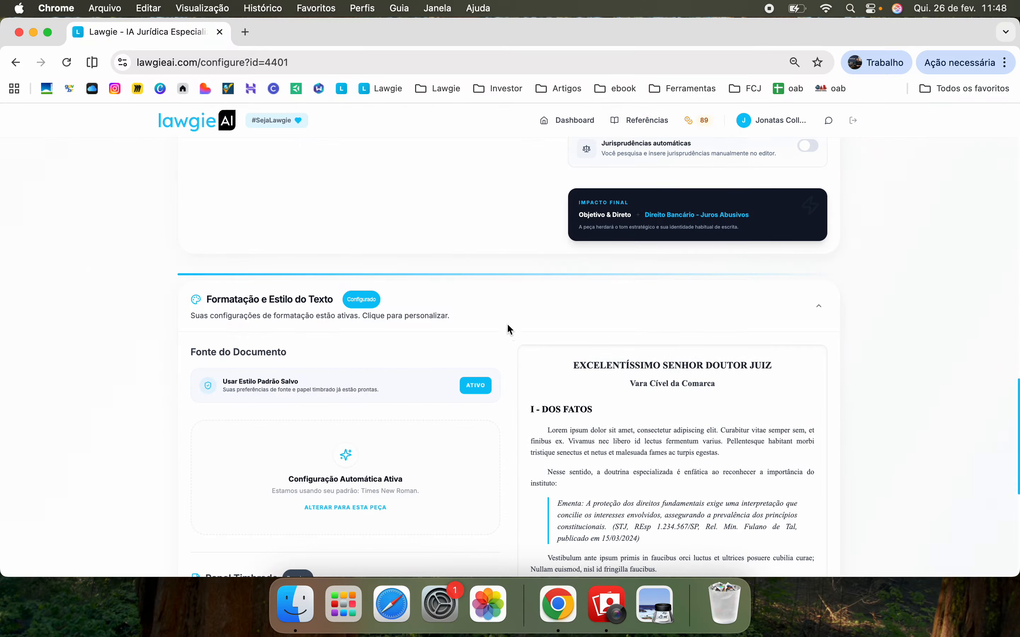
pyautogui.click(504, 295)
pyautogui.scroll(1, 270, 409)
pyautogui.scroll(-2, 270, 409)
pyautogui.click(475, 376)
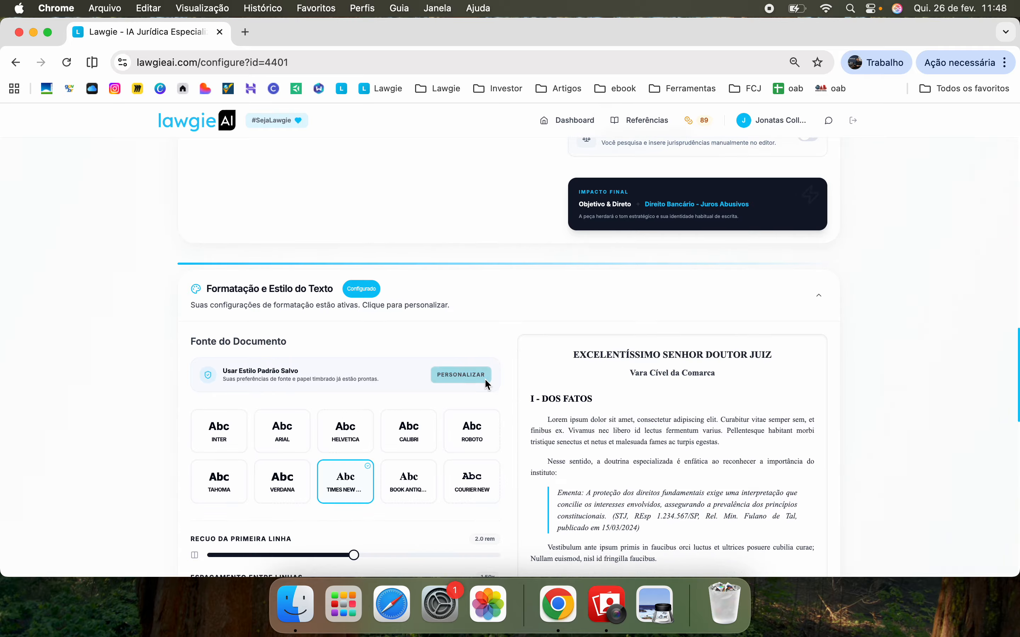
pyautogui.scroll(-10, 485, 379)
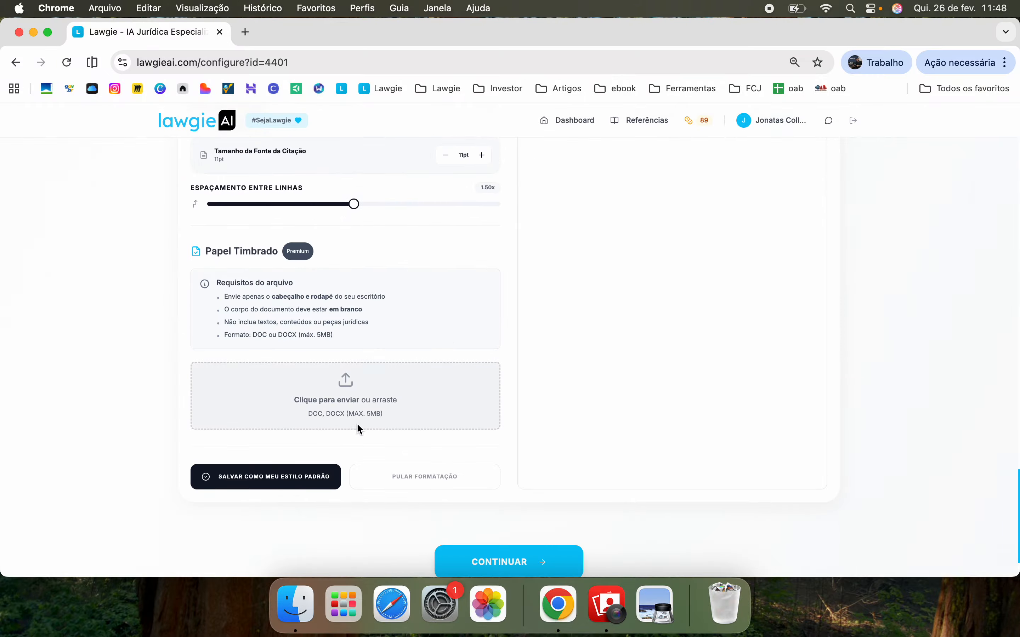
pyautogui.click(293, 485)
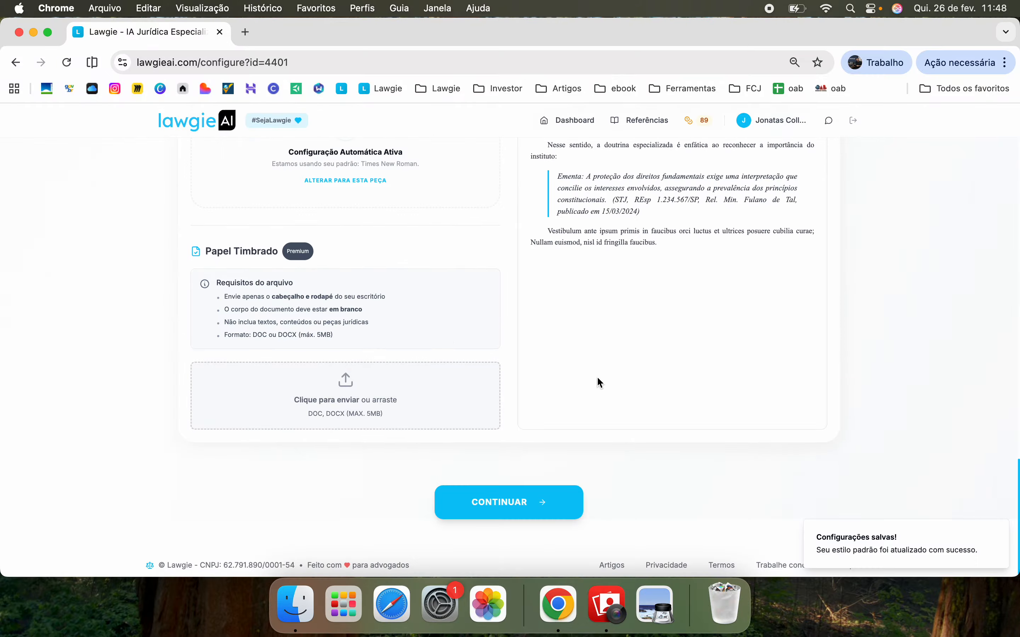
# Start generating the document with CONTINUAR, reaching the Análise stage
pyautogui.click(489, 515)
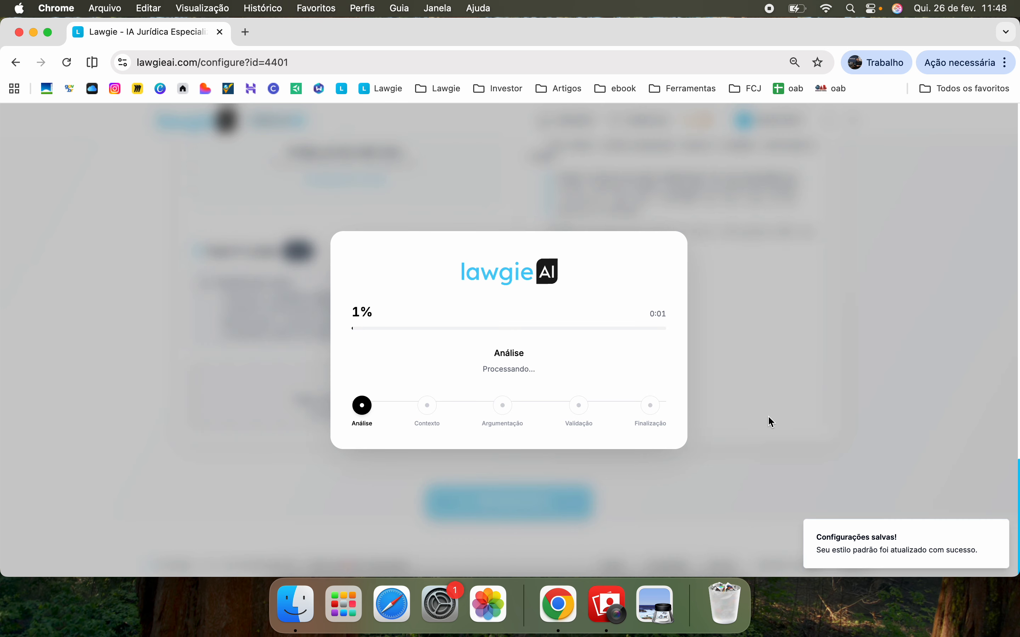
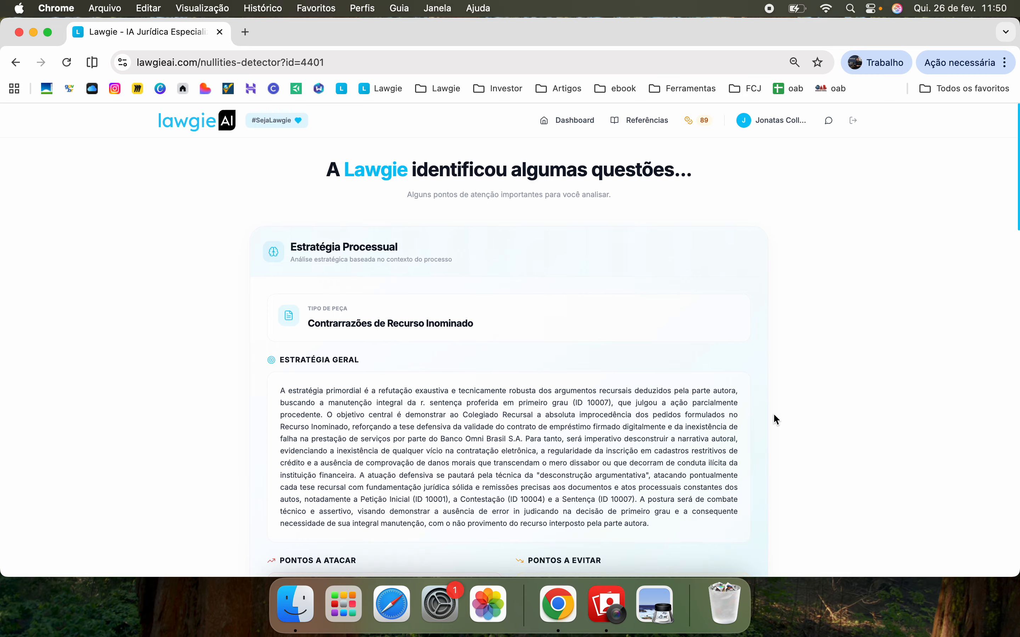
# Review the Pontos a atacar/evitar strategy and the Análise Detalhada nullity findings
pyautogui.scroll(-3, 774, 415)
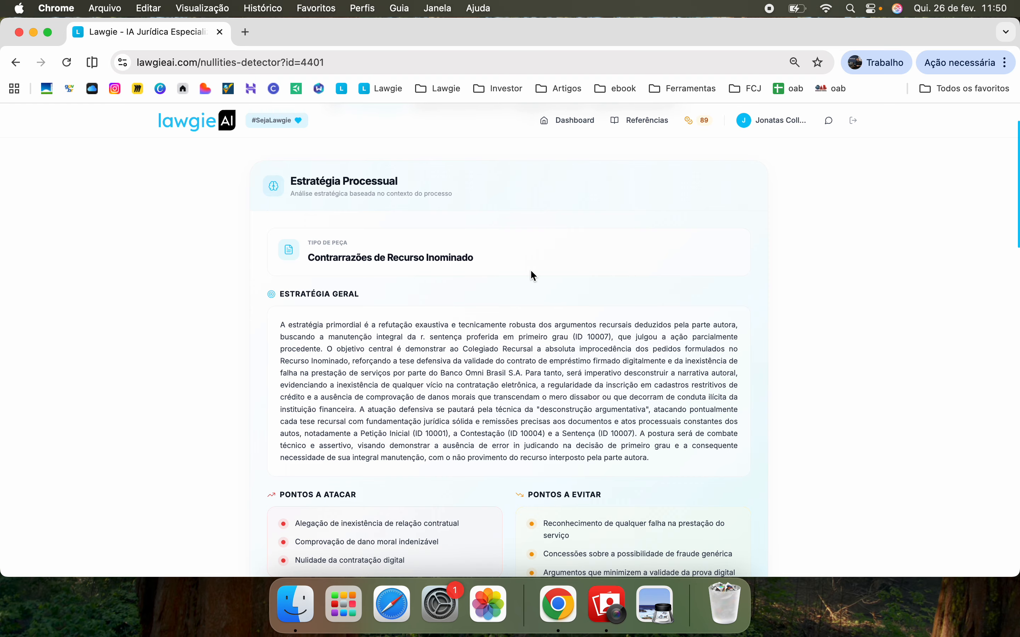
pyautogui.scroll(-4, 450, 318)
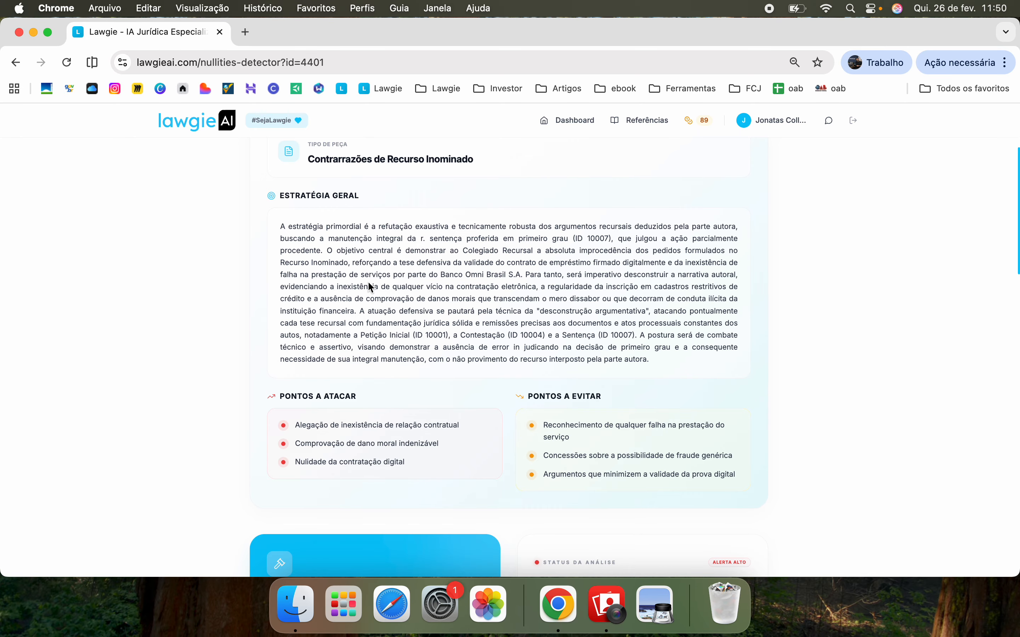
pyautogui.scroll(-4, 395, 320)
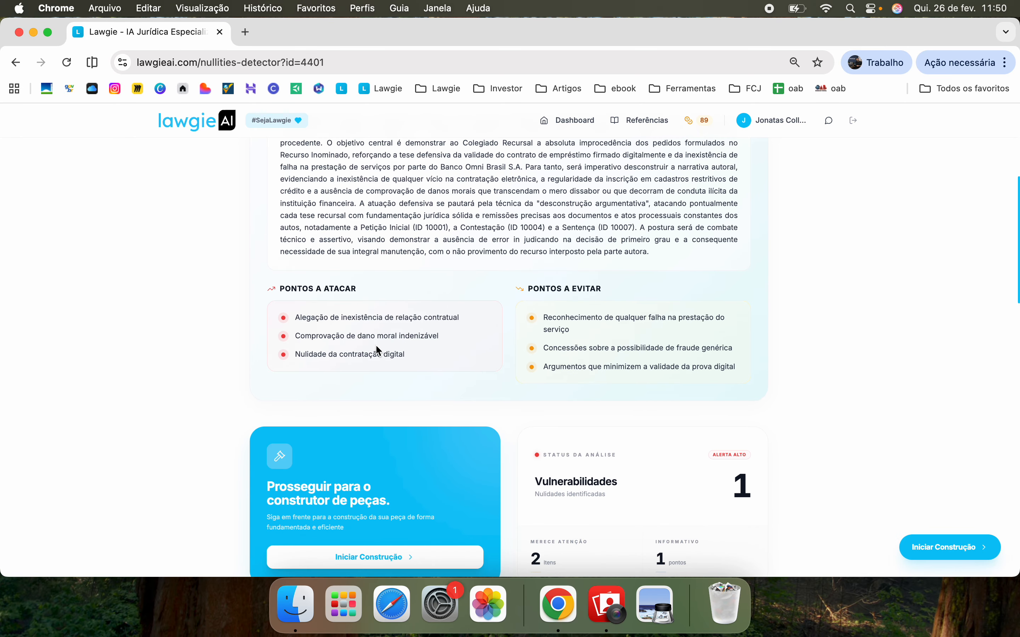
pyautogui.scroll(-15, 621, 374)
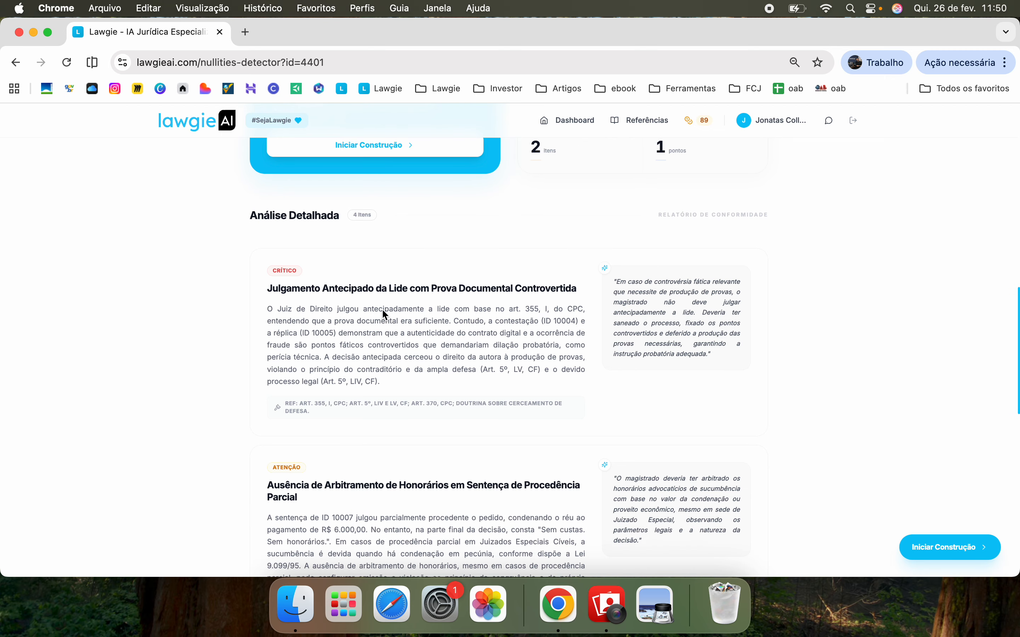
pyautogui.scroll(-3, 383, 311)
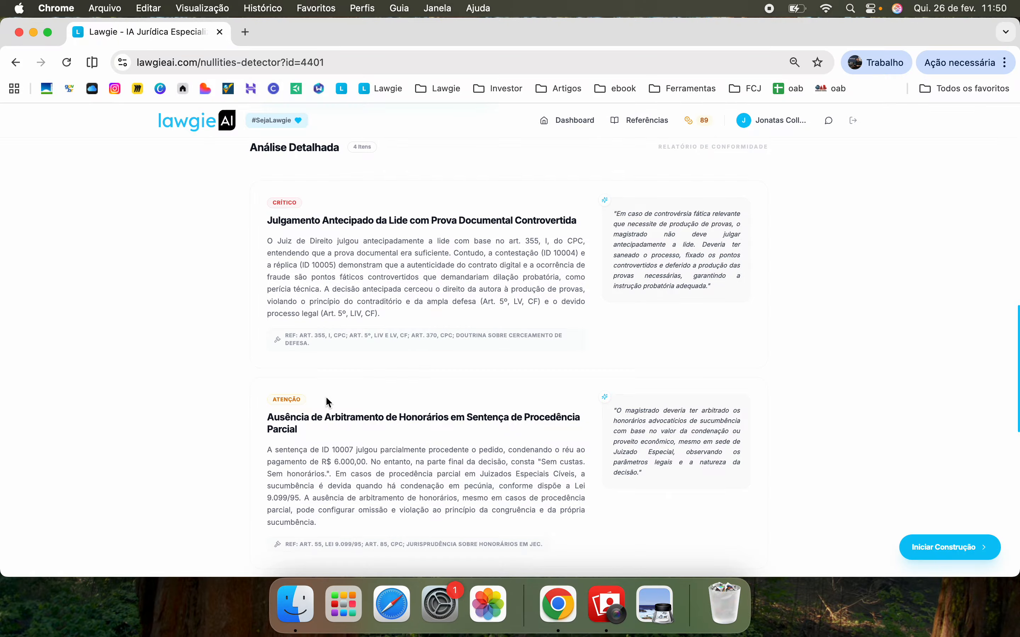
pyautogui.scroll(-8, 333, 407)
pyautogui.scroll(-10, 328, 401)
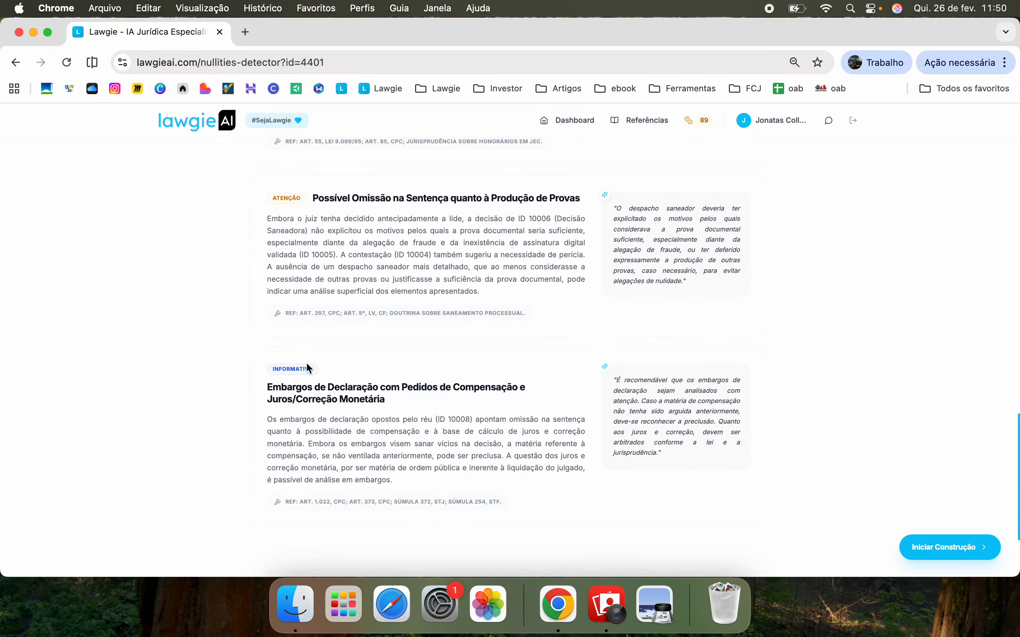
pyautogui.scroll(20, 340, 378)
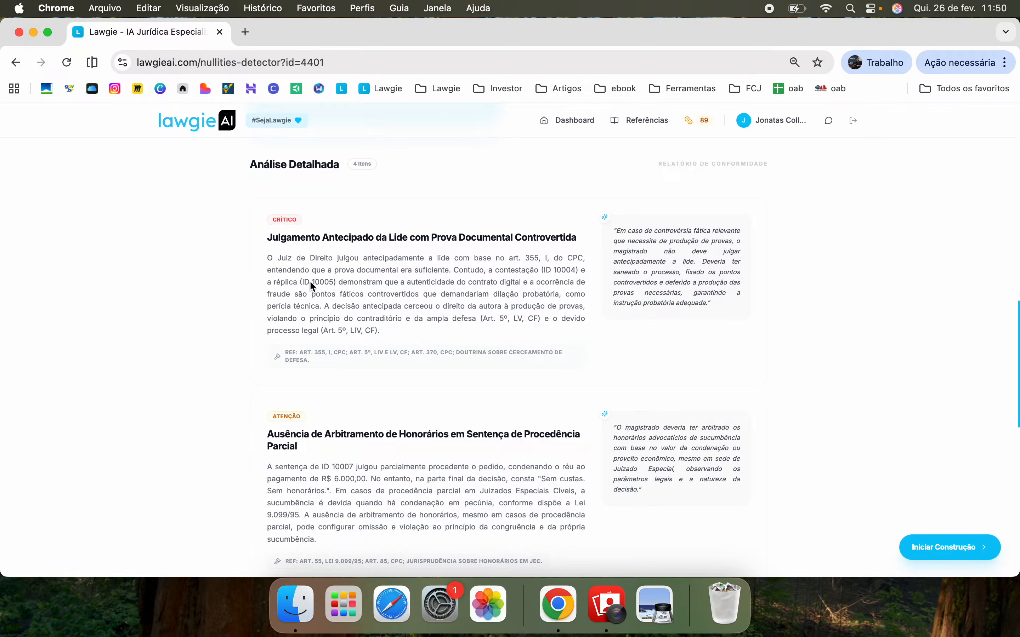
# Highlight the critical item's explanation, legal references and suggested wording quote, then clear each
pyautogui.moveTo(534, 270); pyautogui.dragTo(553, 270)
pyautogui.click(307, 280)
pyautogui.moveTo(293, 354); pyautogui.dragTo(340, 361)
pyautogui.click(479, 305)
pyautogui.moveTo(626, 230); pyautogui.dragTo(674, 293)
pyautogui.click(675, 292)
# Start building the Contrarrazões from this analysis with Iniciar Construção
pyautogui.scroll(-2, 497, 290)
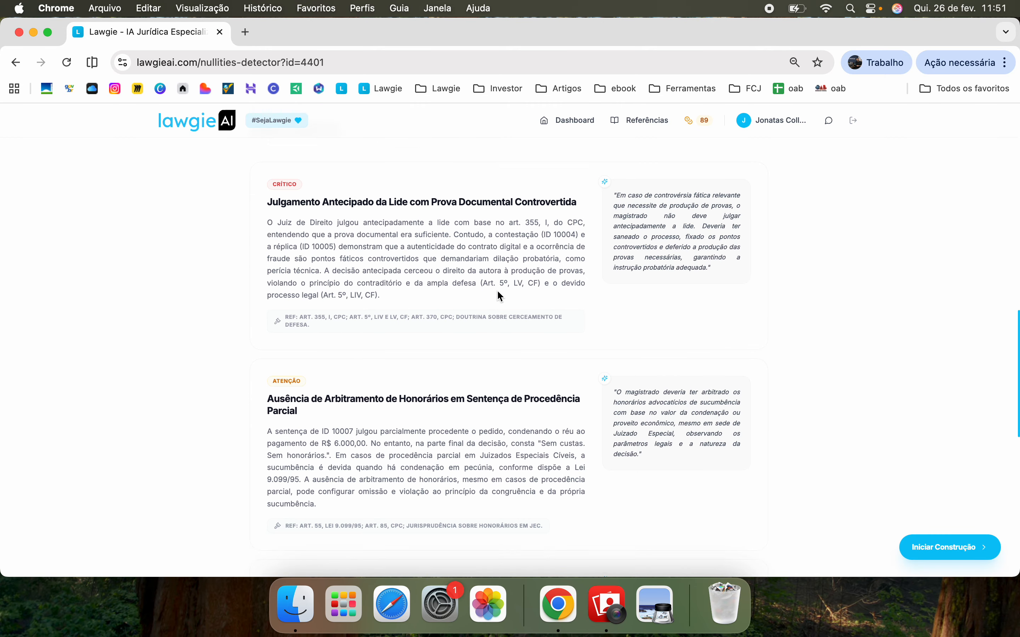
pyautogui.scroll(5, 497, 290)
pyautogui.scroll(2, 499, 297)
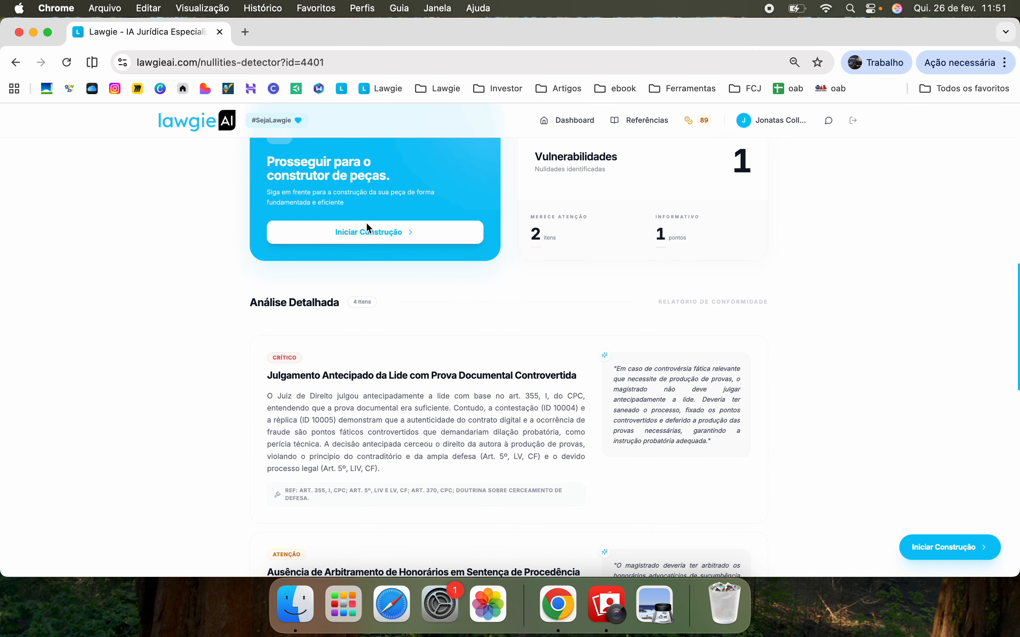
pyautogui.click(396, 236)
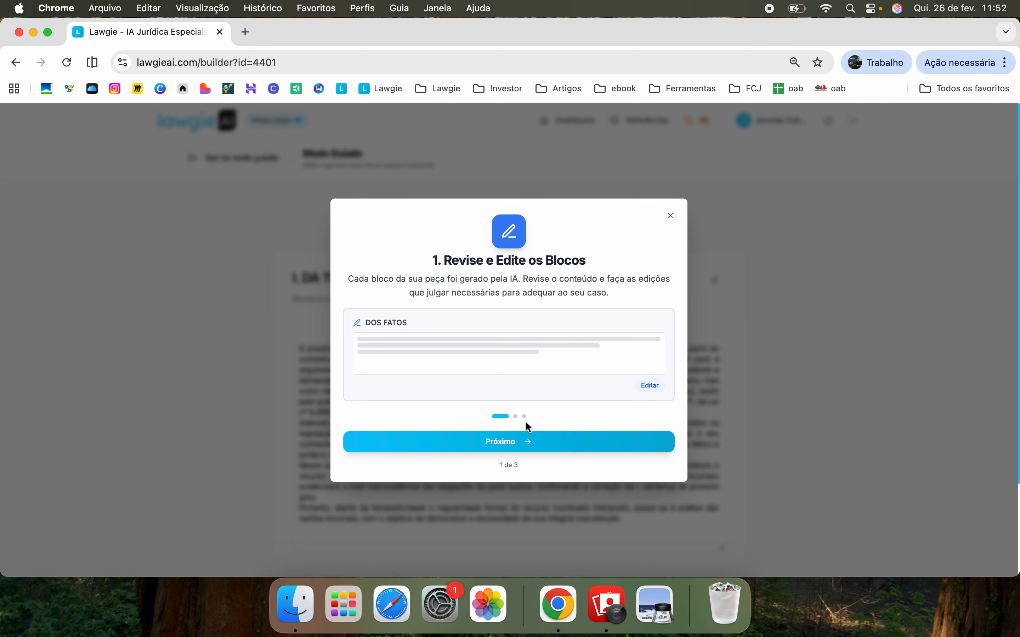
# Step through the three guided-mode introduction screens and dismiss them with Entendi!
pyautogui.click(517, 446)
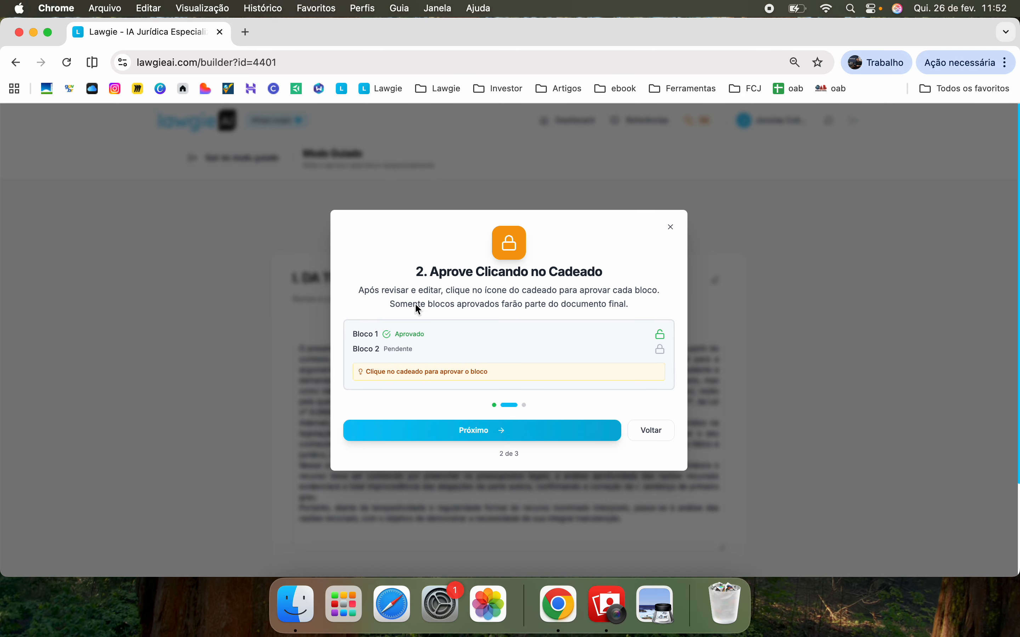
pyautogui.click(486, 425)
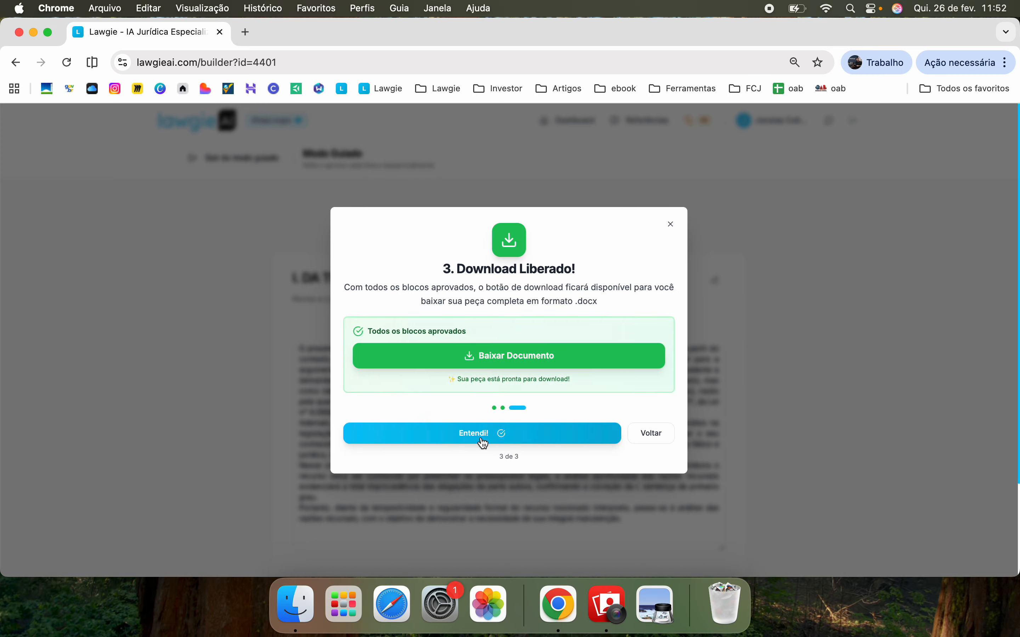
pyautogui.click(520, 434)
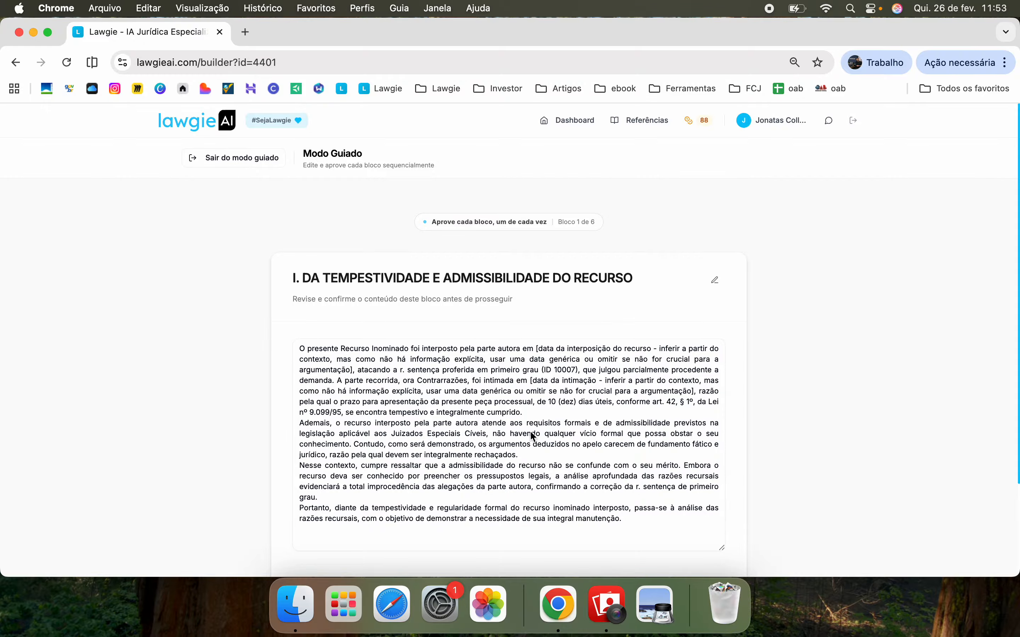
pyautogui.scroll(-3, 728, 379)
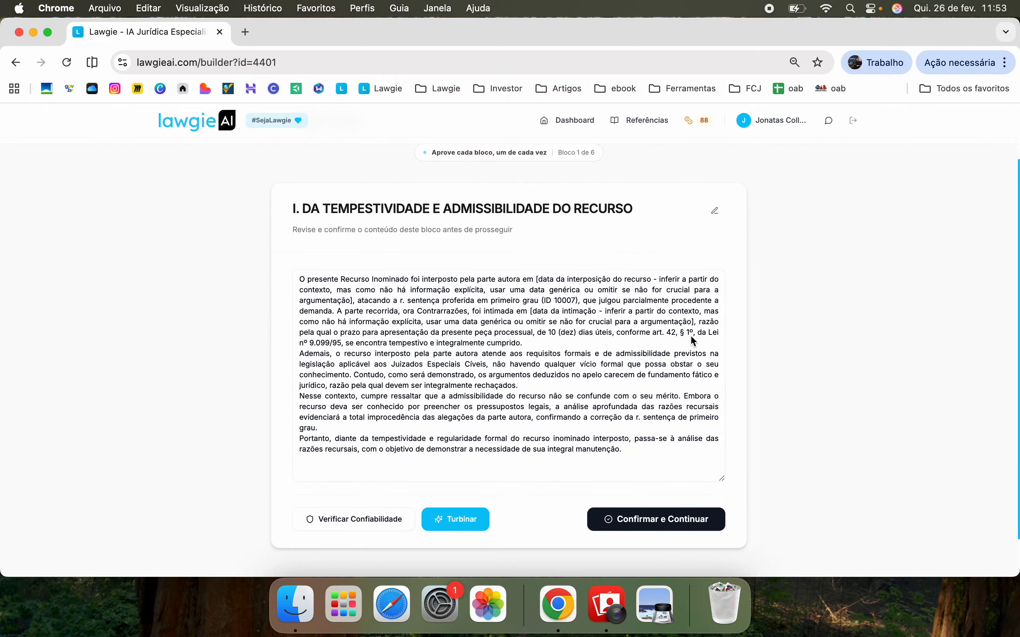
pyautogui.click(491, 210)
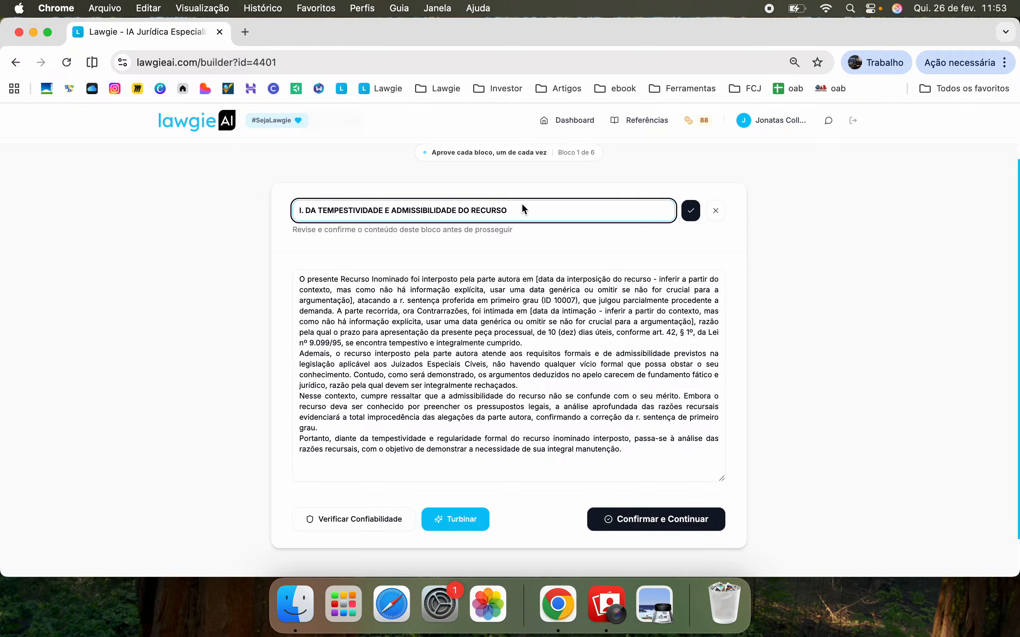
pyautogui.click(698, 213)
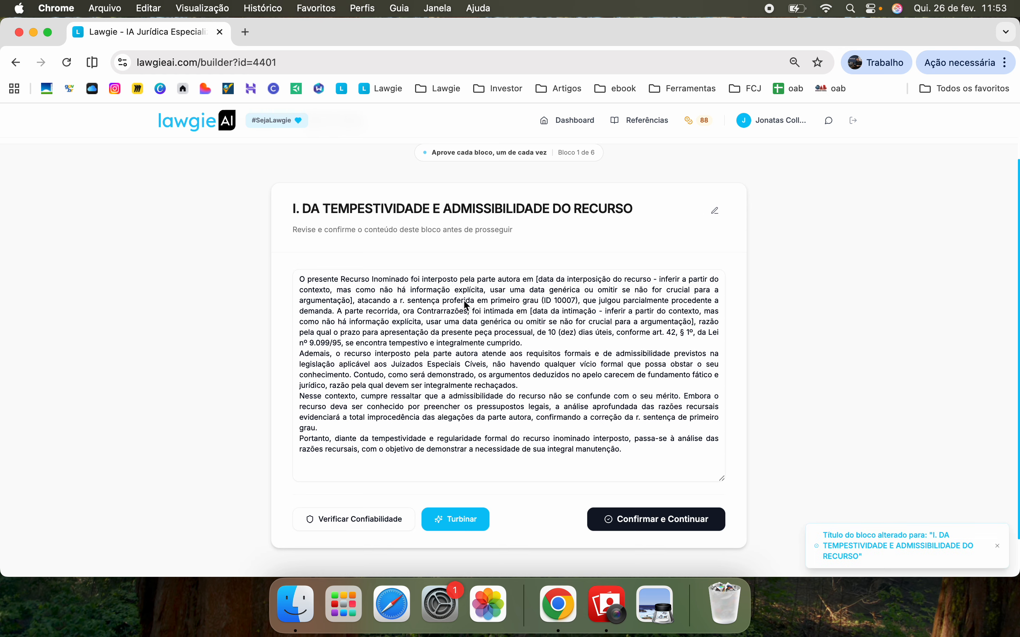
pyautogui.click(510, 328)
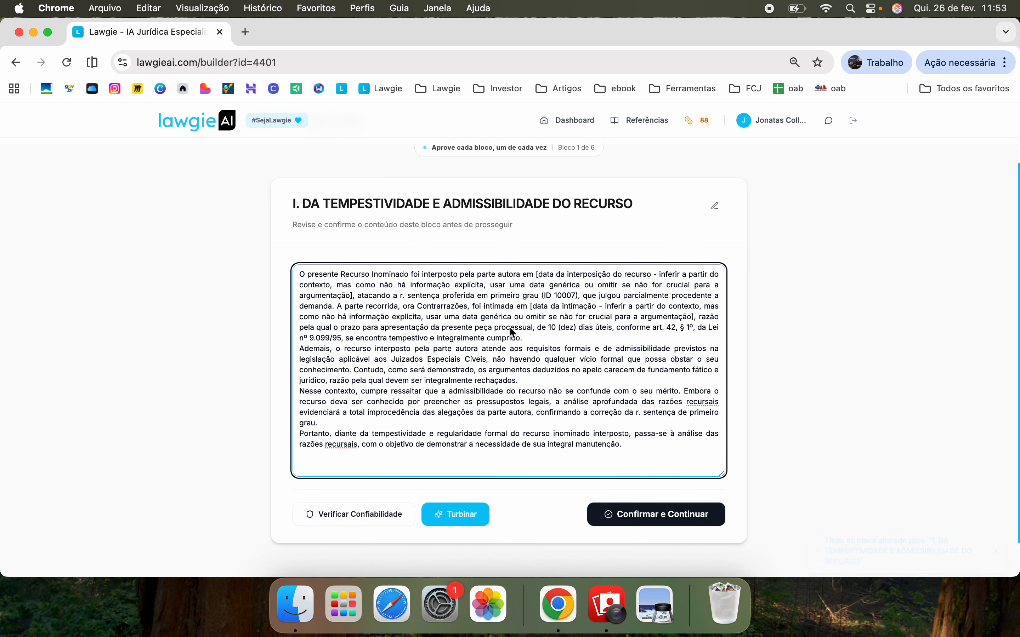
pyautogui.scroll(-2, 511, 330)
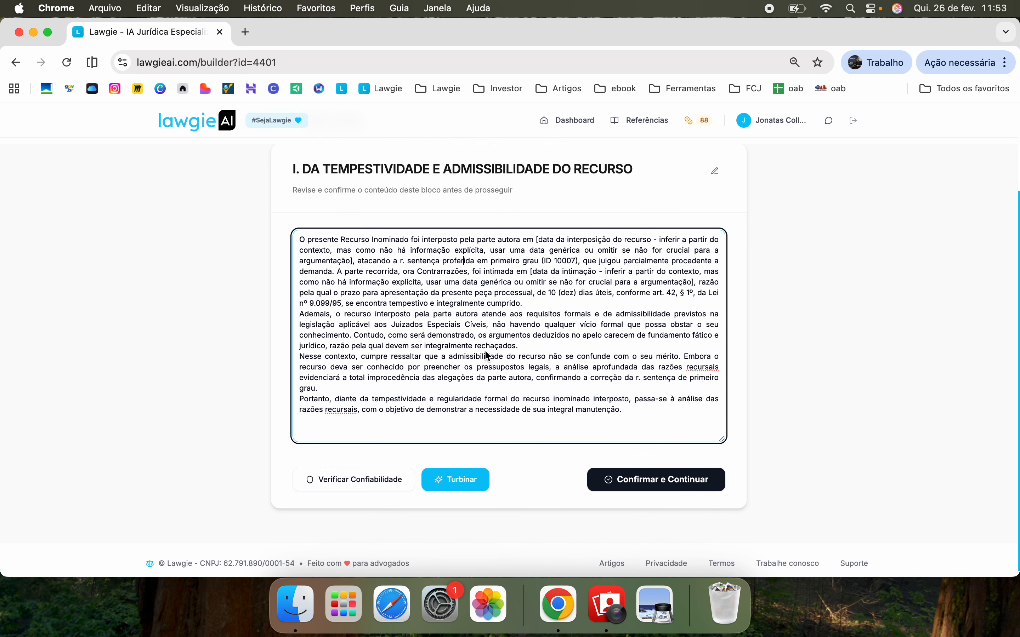
pyautogui.click(417, 388)
pyautogui.press('Return')
pyautogui.press('Return')
pyautogui.press('Return')
pyautogui.press('Return')
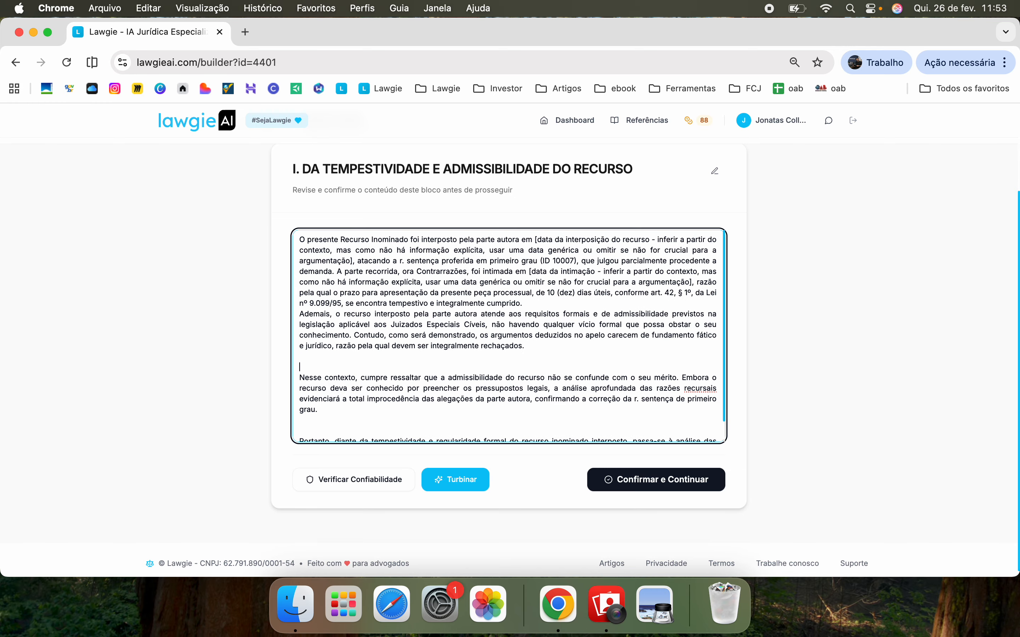
pyautogui.press('Return')
pyautogui.press('Up')
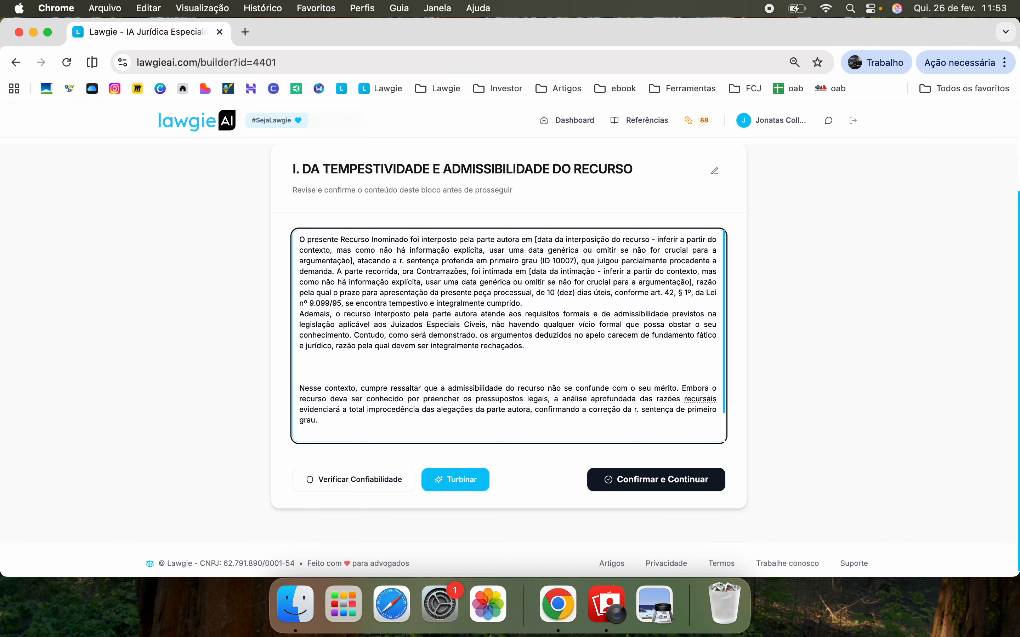
pyautogui.write('lahsdkgf kahsgd')
pyautogui.press('super+BackSpace')
pyautogui.press('BackSpace')
pyautogui.press('BackSpace')
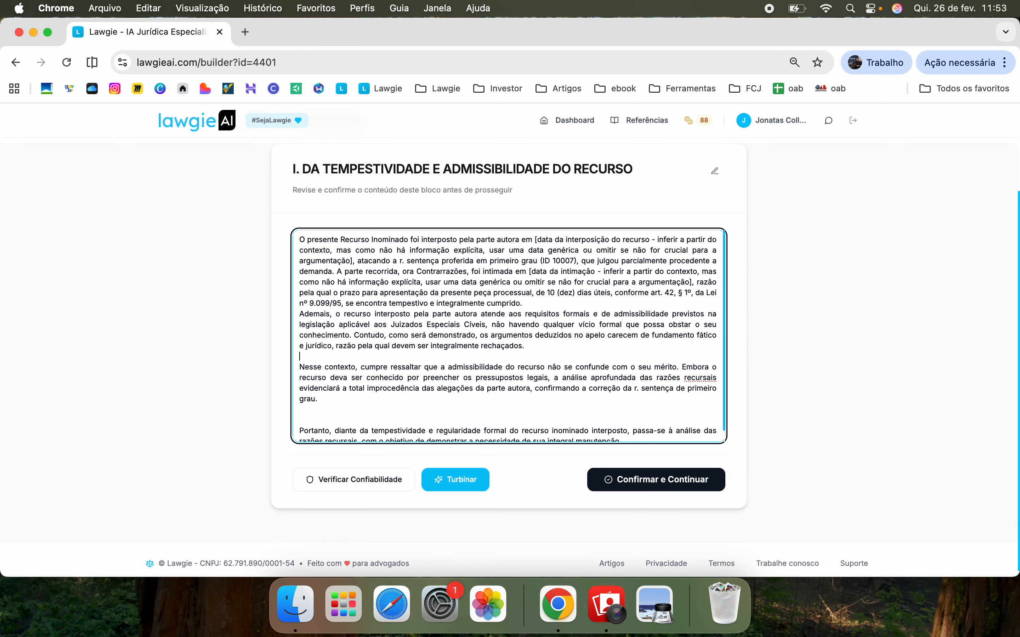
pyautogui.press('BackSpace')
pyautogui.click(337, 408)
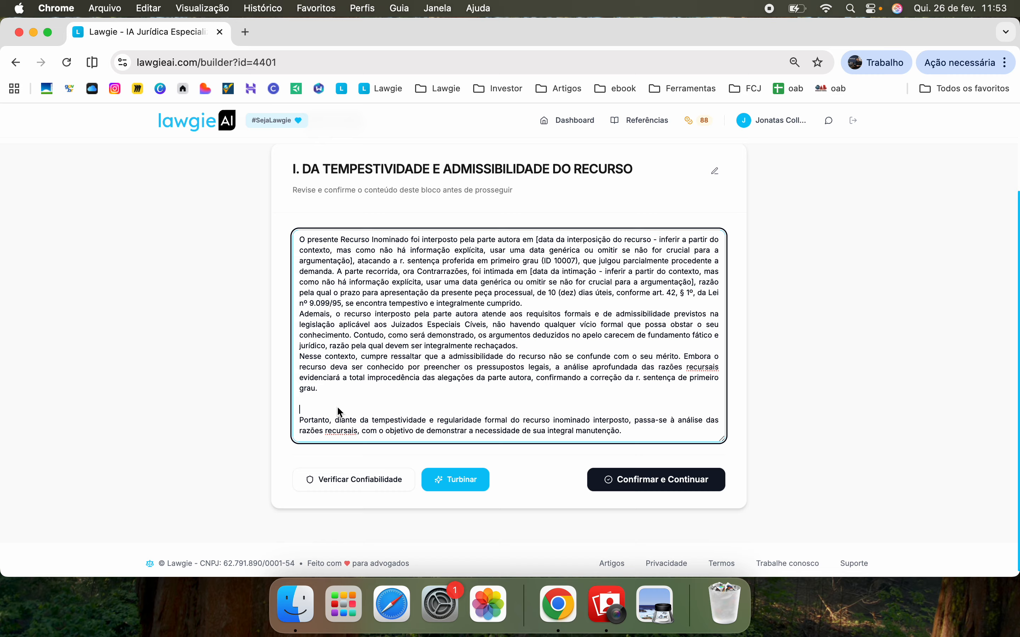
pyautogui.press('BackSpace')
pyautogui.press('BackSpace')
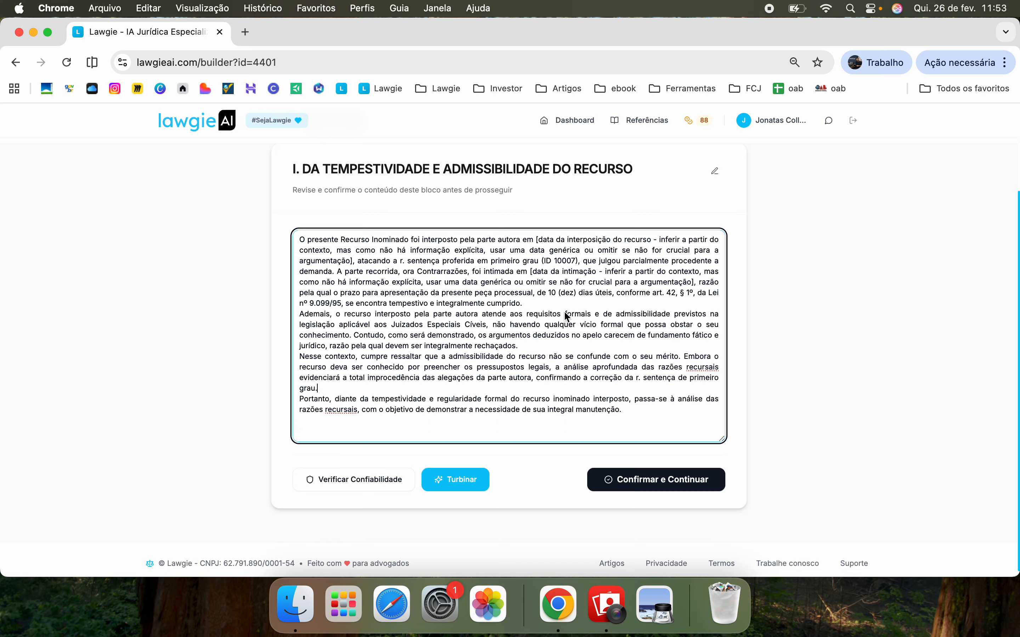
pyautogui.moveTo(521, 345); pyautogui.dragTo(427, 323)
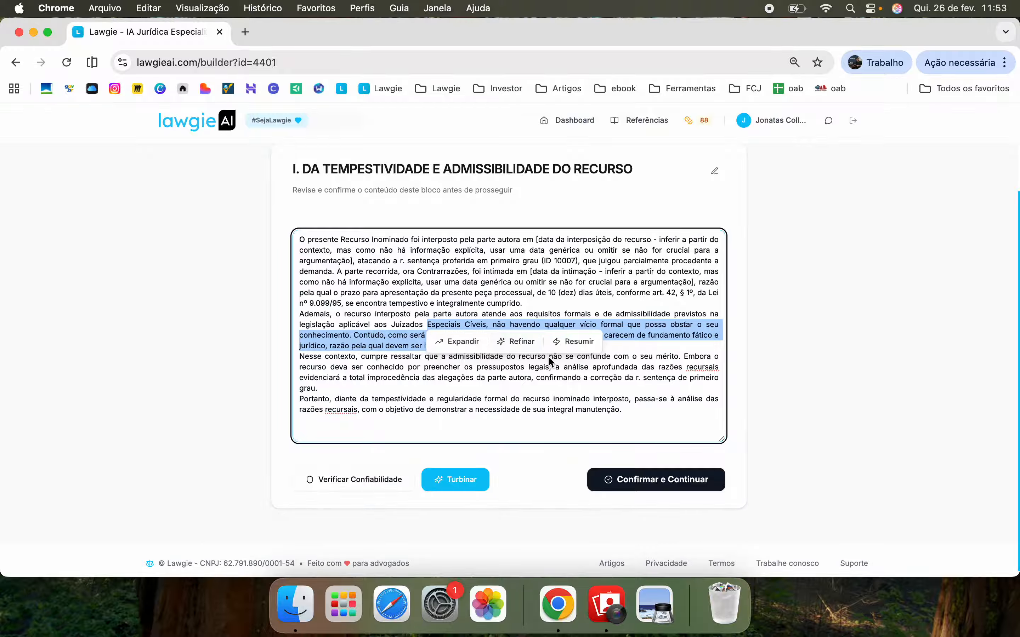
# Run a reliability check on block 1 and review its analysis cards
pyautogui.click(413, 428)
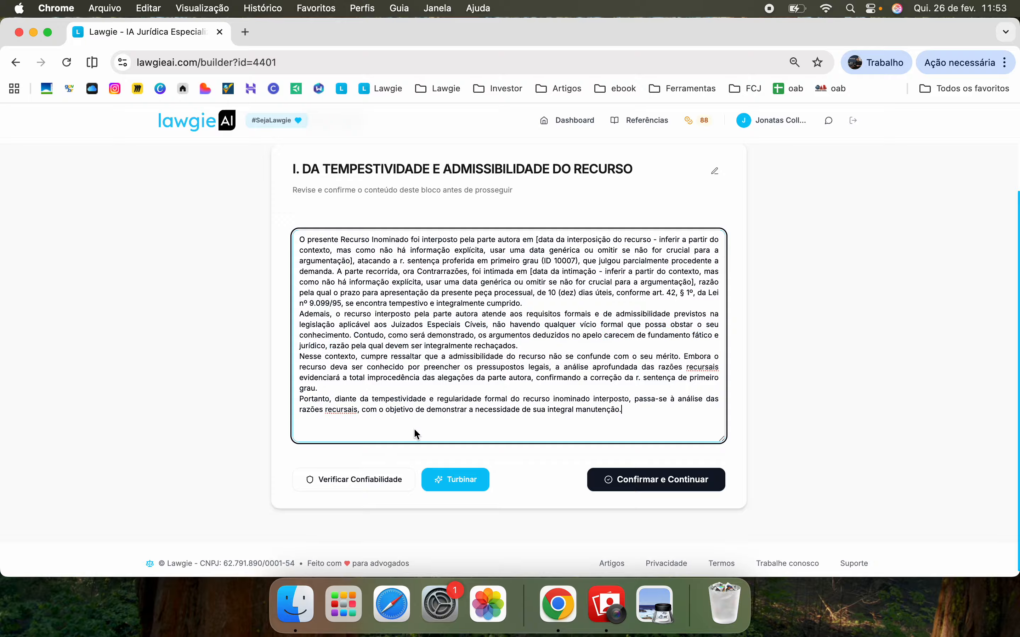
pyautogui.click(363, 478)
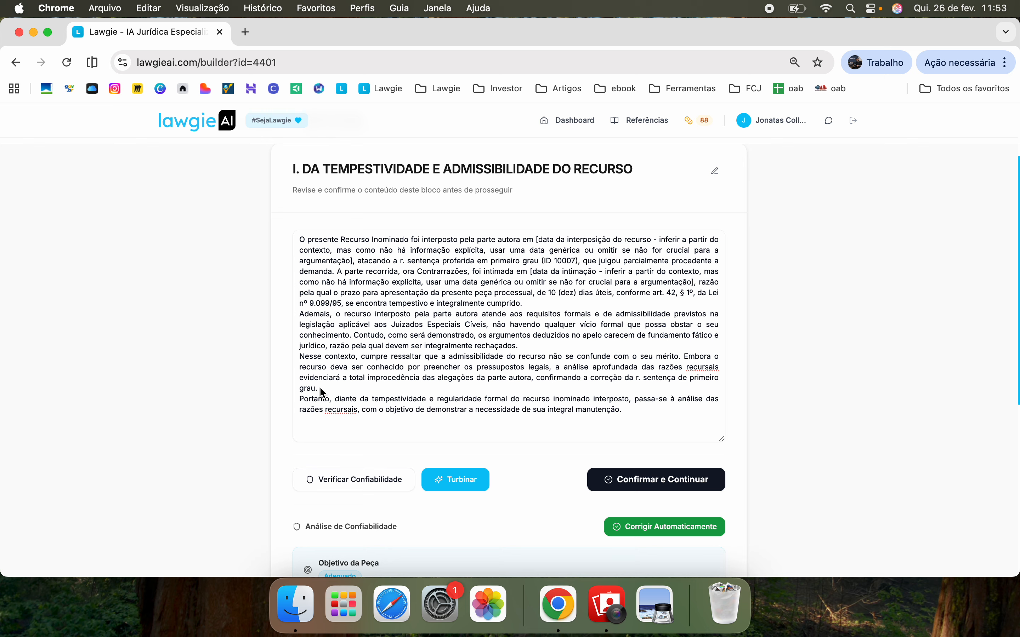
pyautogui.scroll(-5, 472, 290)
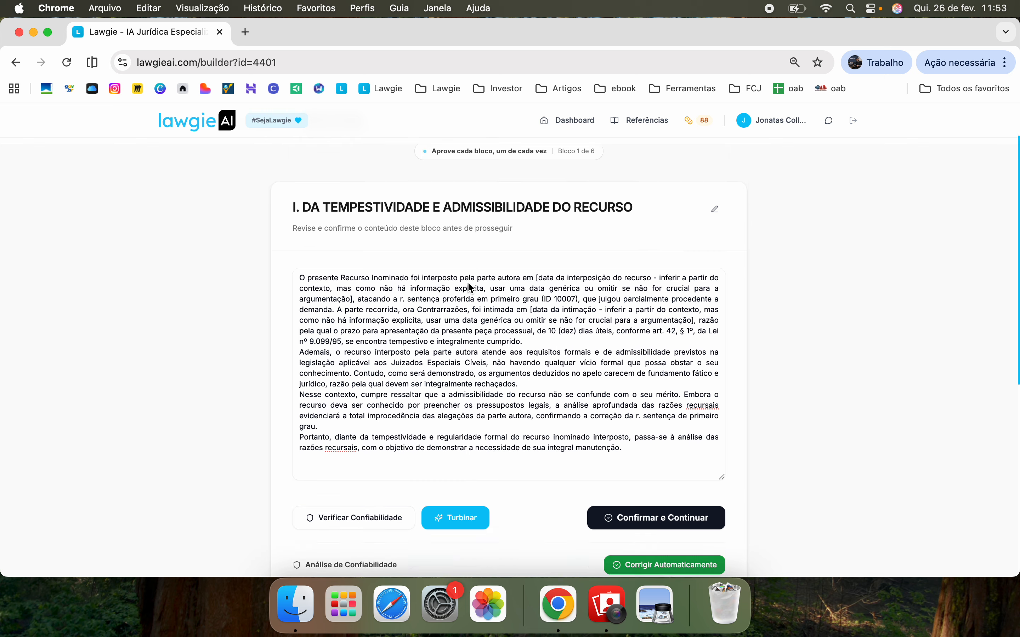
pyautogui.scroll(-2, 472, 288)
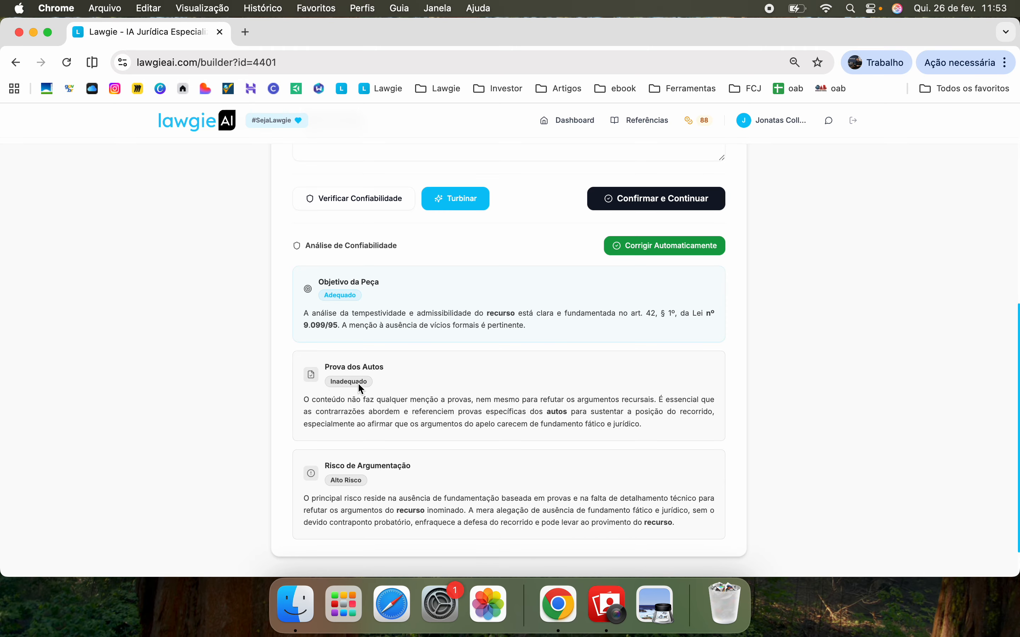
# Apply Corrigir Automaticamente so block 1 cites the evidence in the case file
pyautogui.click(641, 249)
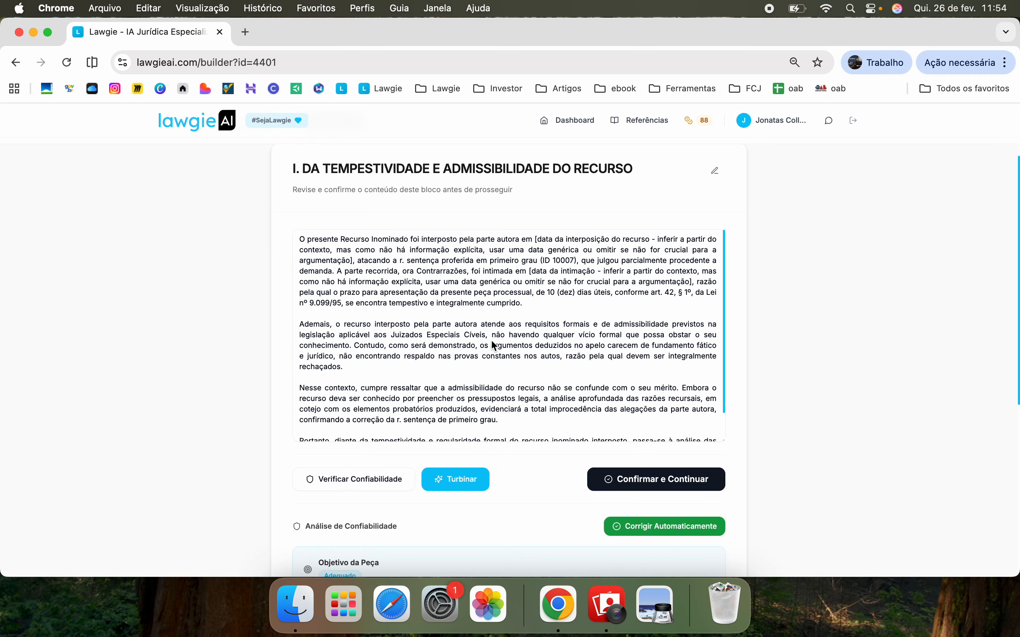
pyautogui.scroll(1, 492, 341)
pyautogui.scroll(-2, 492, 342)
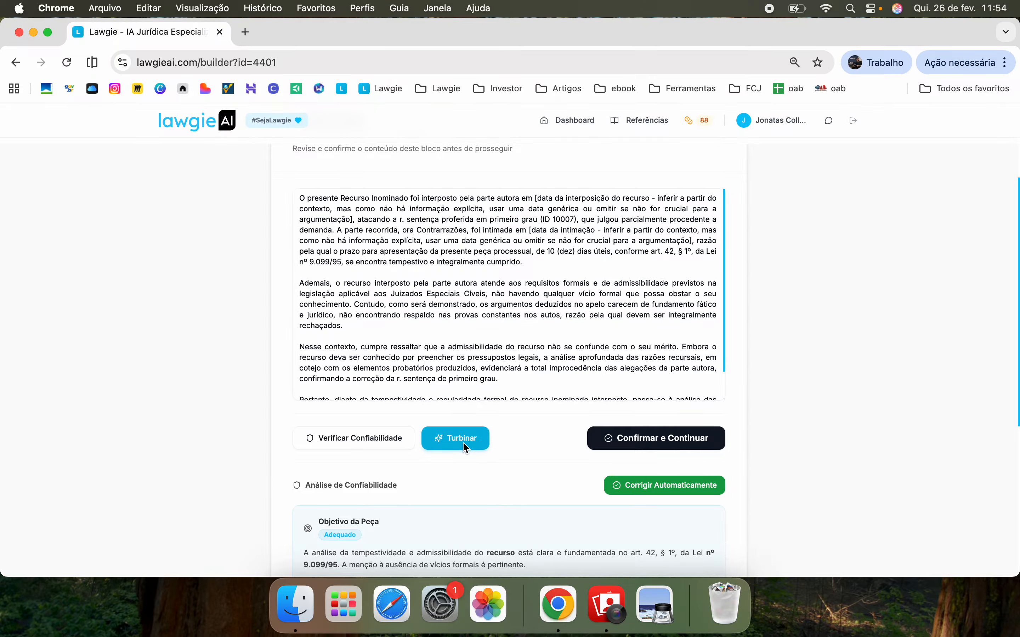
# Regenerate block 1 at Profundidade Alta with Geração Padrão, without custom instructions
pyautogui.click(439, 443)
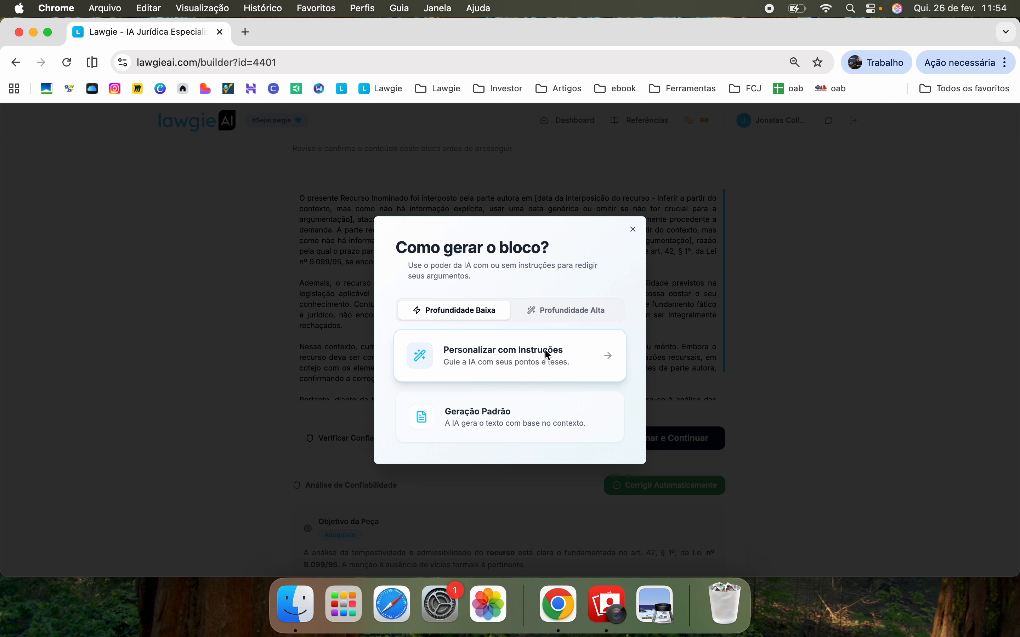
pyautogui.click(586, 310)
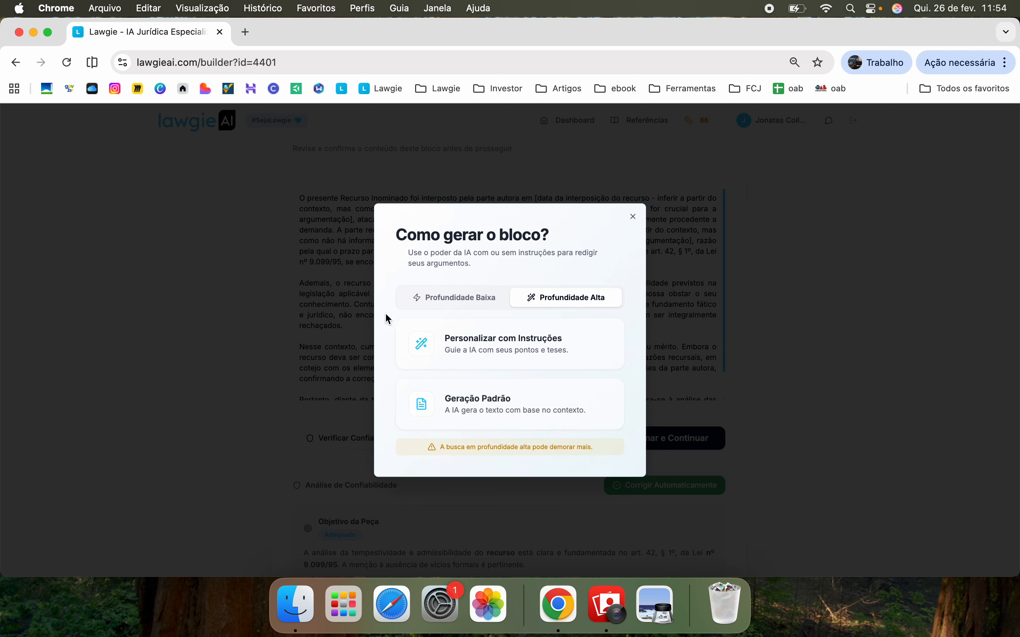
pyautogui.click(531, 360)
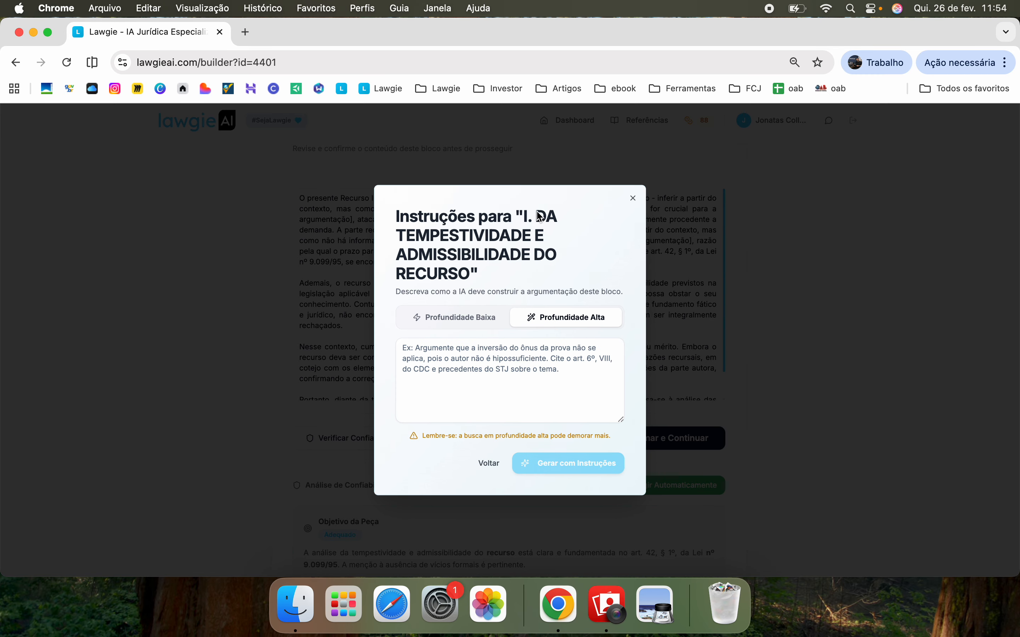
pyautogui.moveTo(538, 212); pyautogui.dragTo(550, 228)
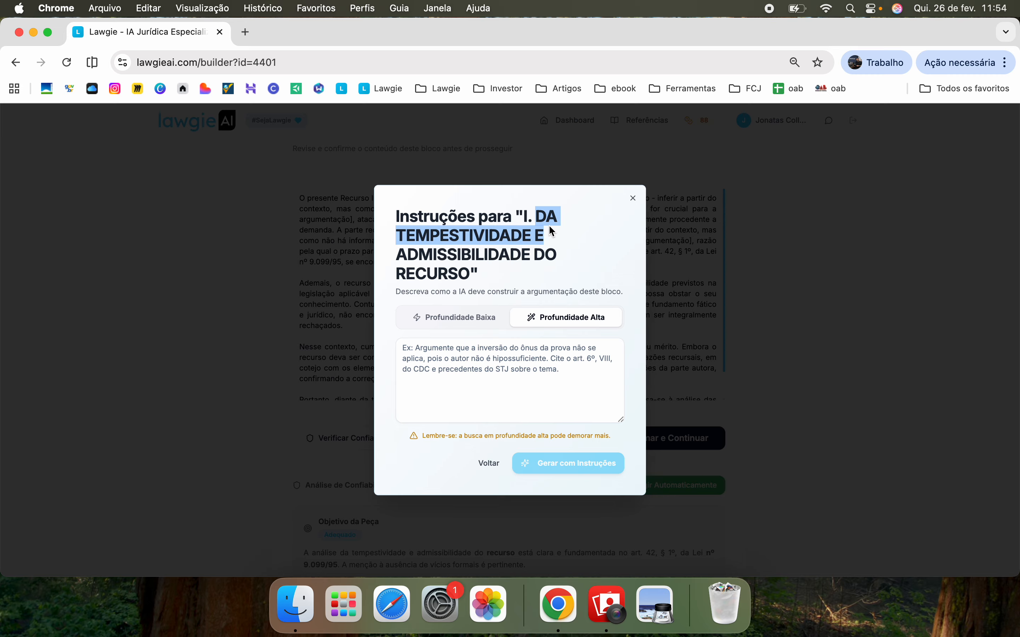
pyautogui.click(516, 418)
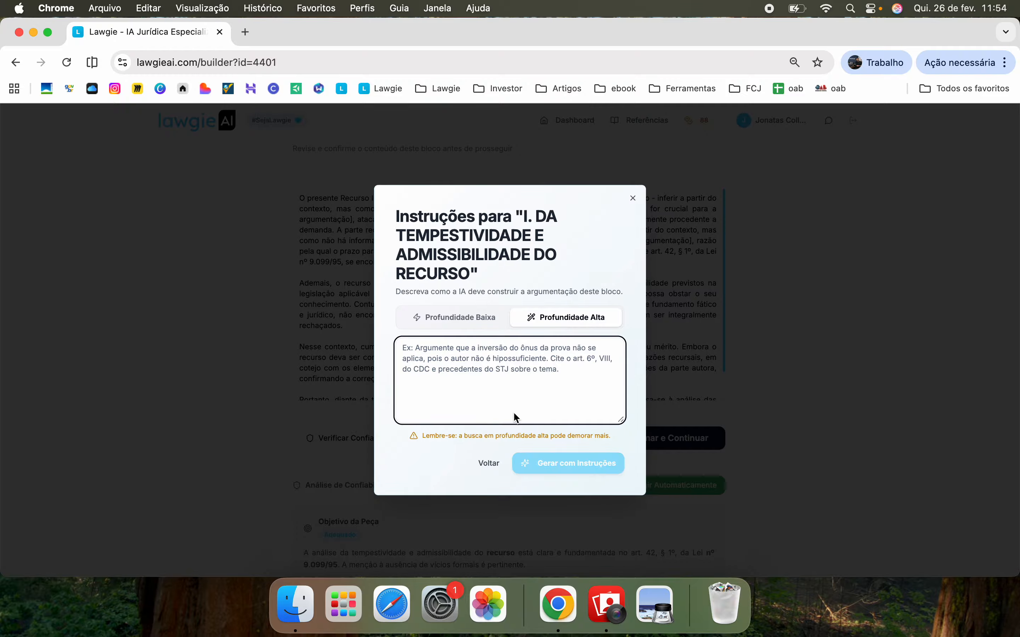
pyautogui.click(490, 462)
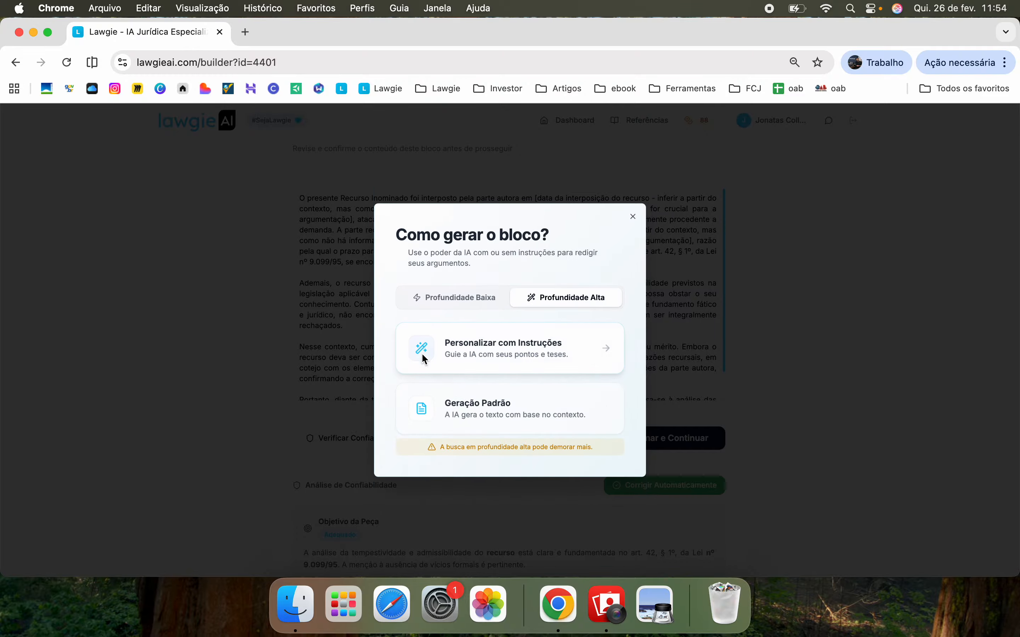
pyautogui.click(509, 409)
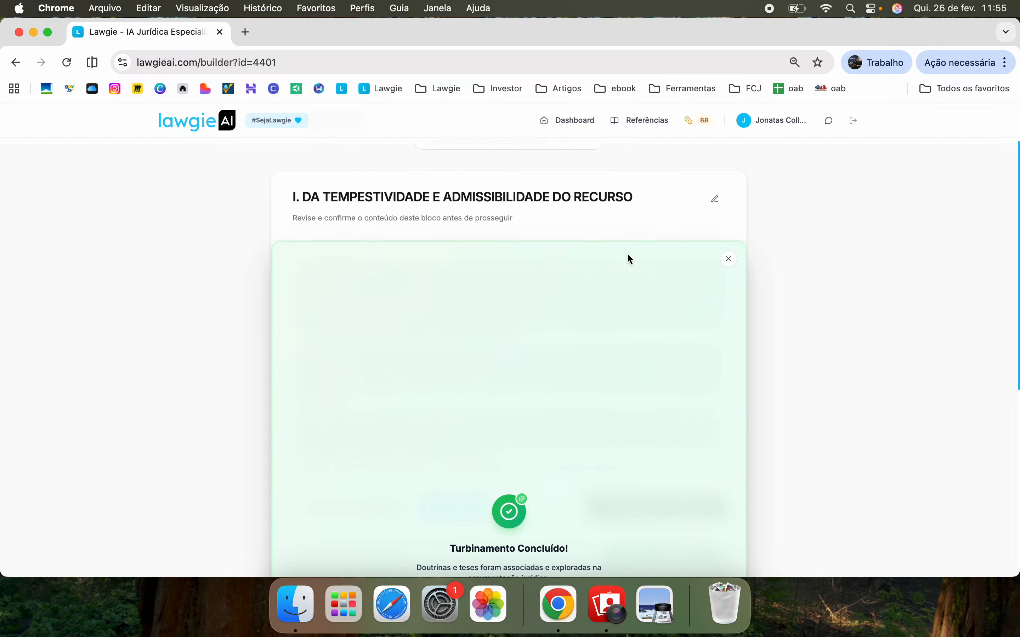
# Confirm the regenerated section I and continue to block II, Da Síntese dos Fatos
pyautogui.scroll(3, 600, 265)
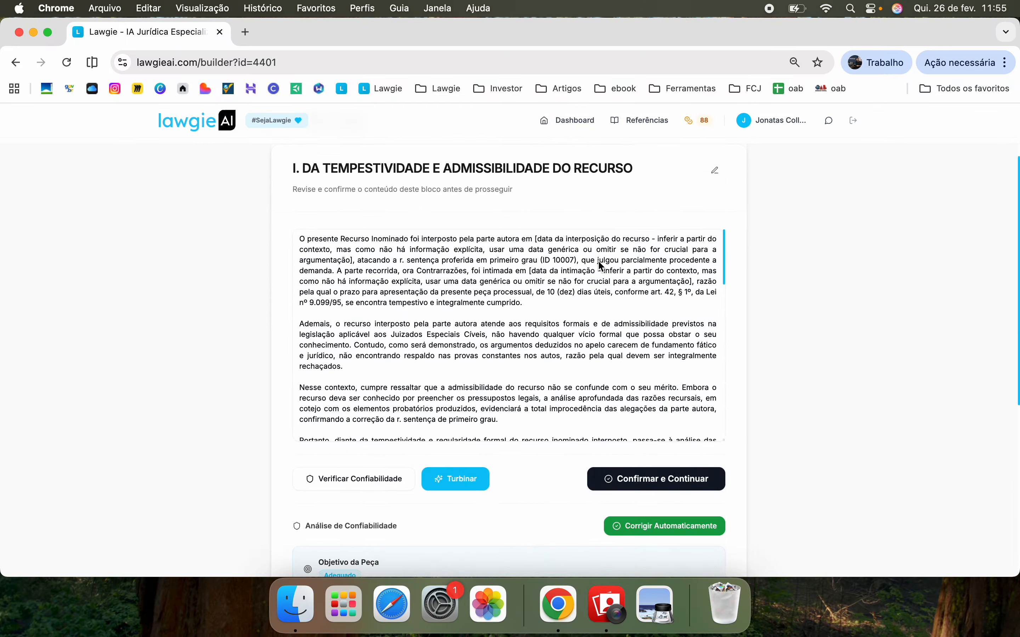
pyautogui.scroll(-5, 556, 285)
pyautogui.scroll(-8, 557, 288)
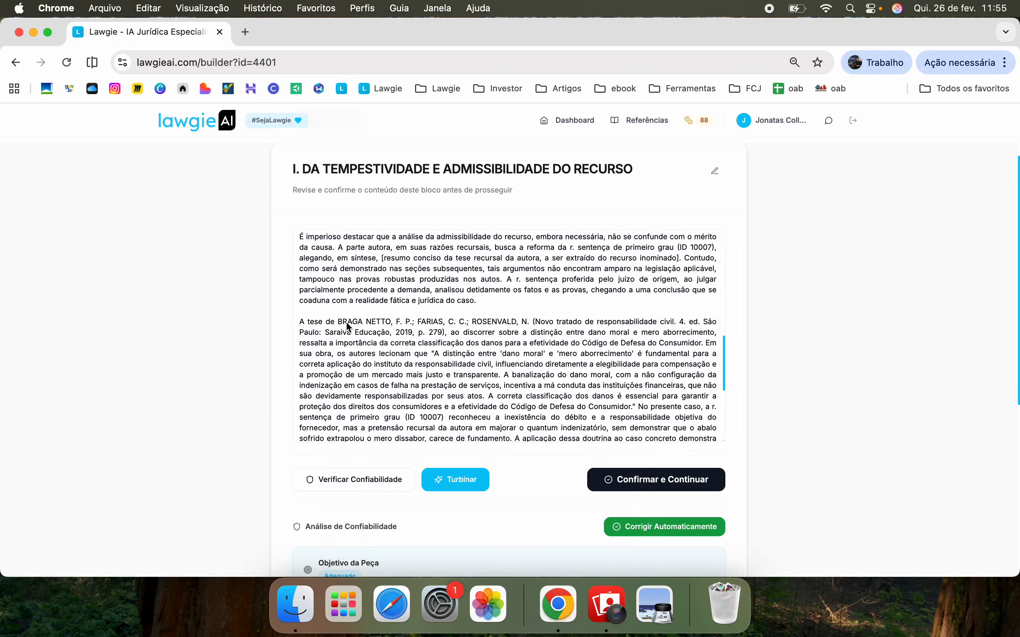
pyautogui.scroll(-6, 416, 349)
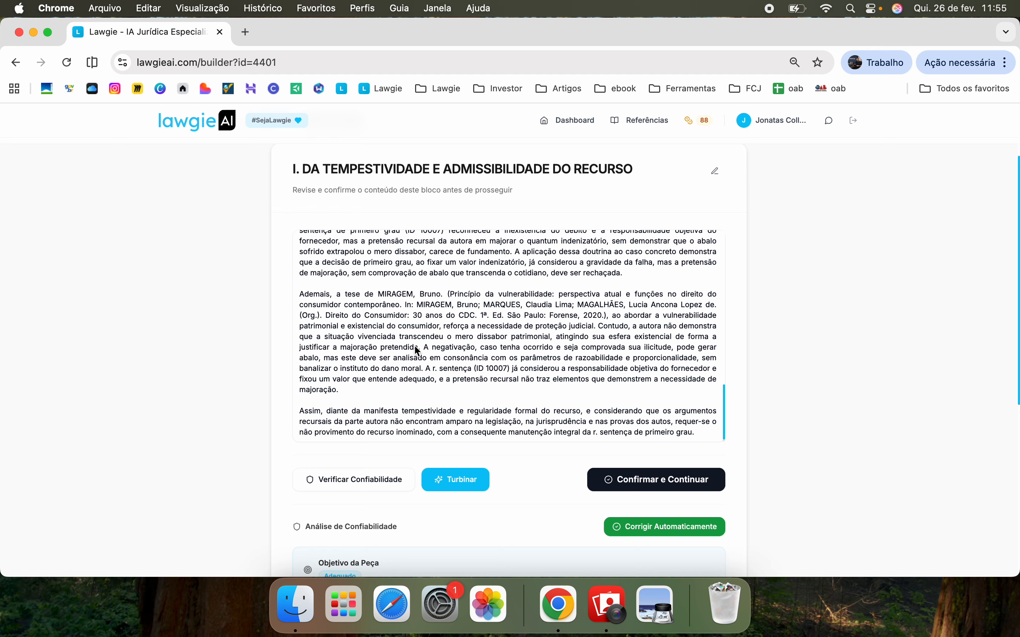
pyautogui.scroll(10, 417, 349)
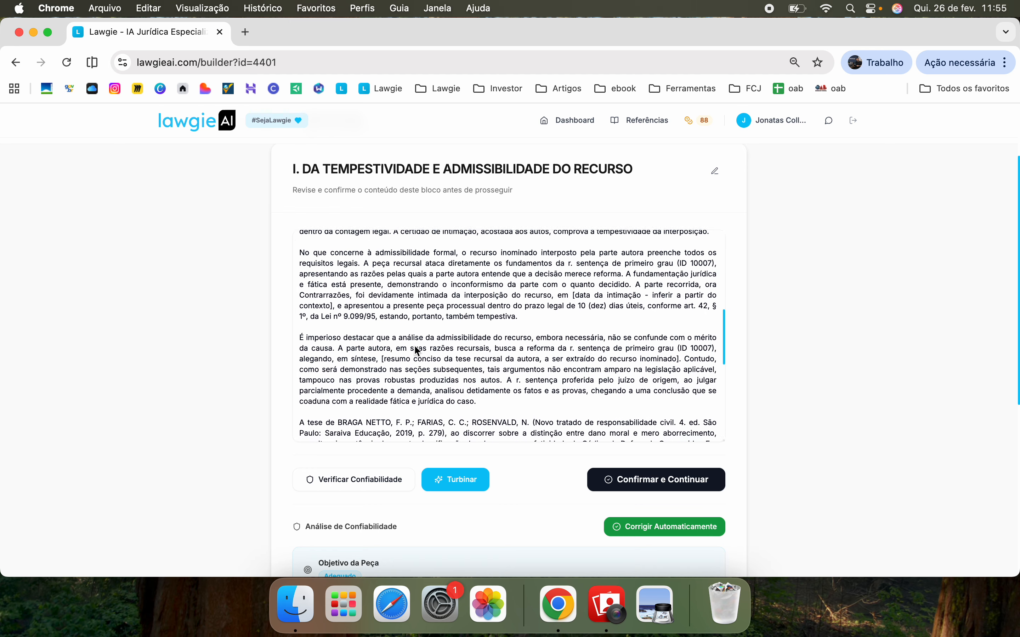
pyautogui.scroll(2, 417, 349)
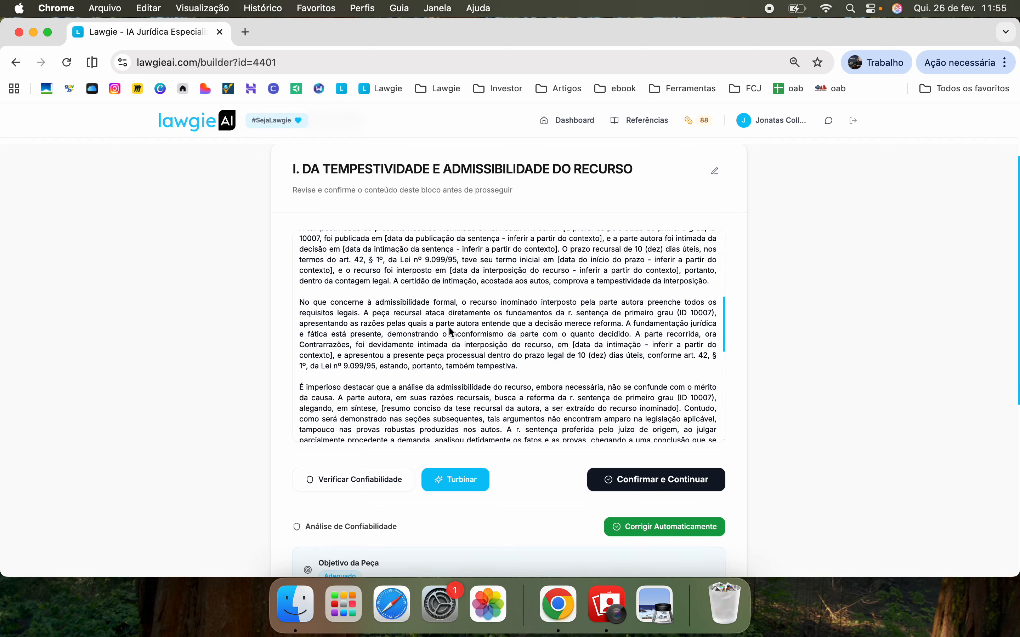
pyautogui.scroll(-2, 450, 328)
pyautogui.scroll(10, 450, 328)
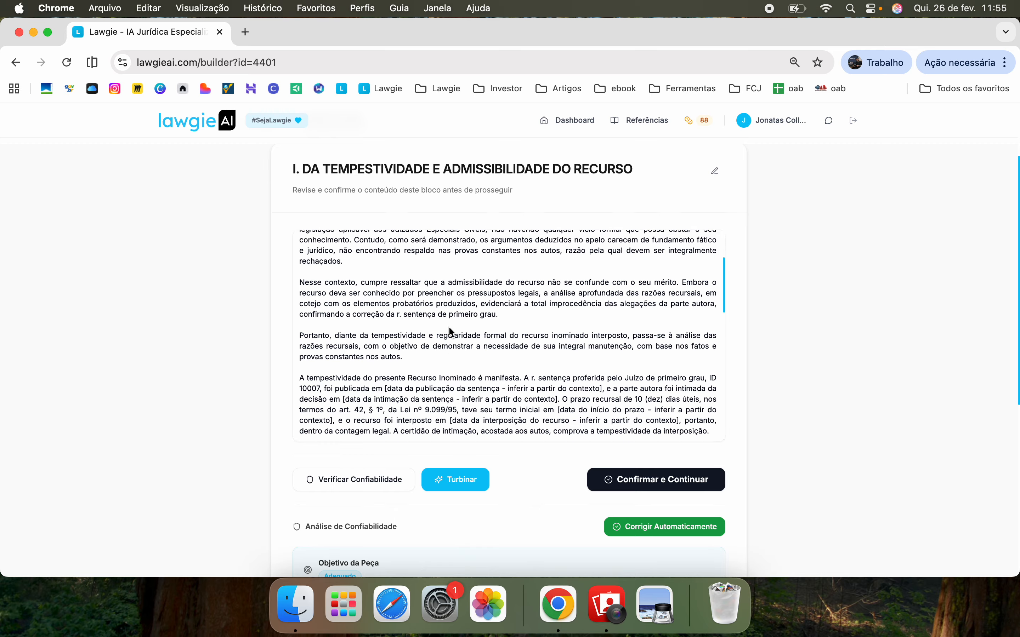
pyautogui.scroll(5, 450, 328)
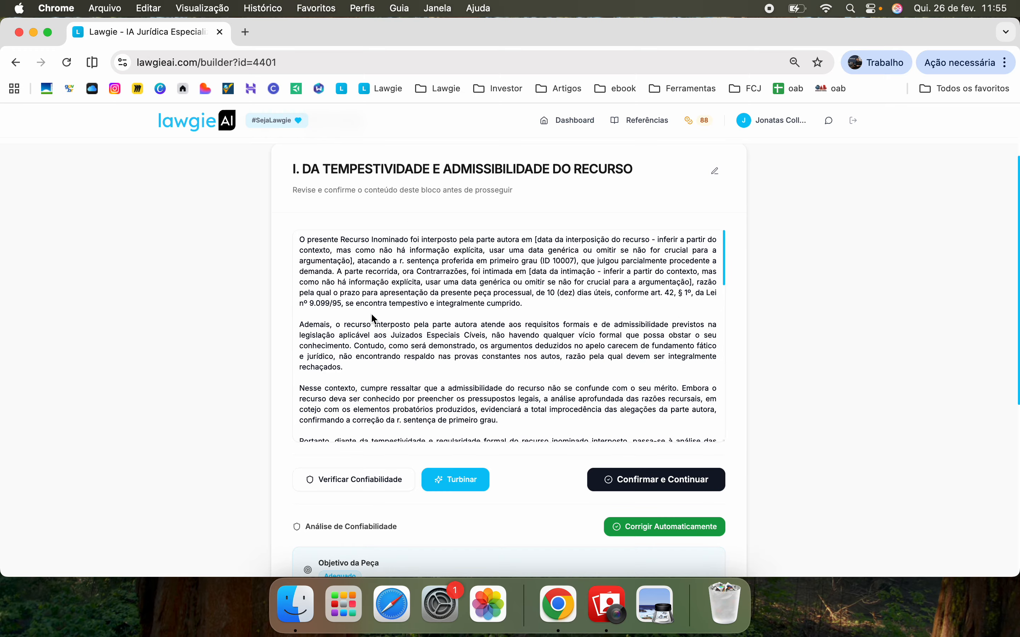
pyautogui.click(699, 485)
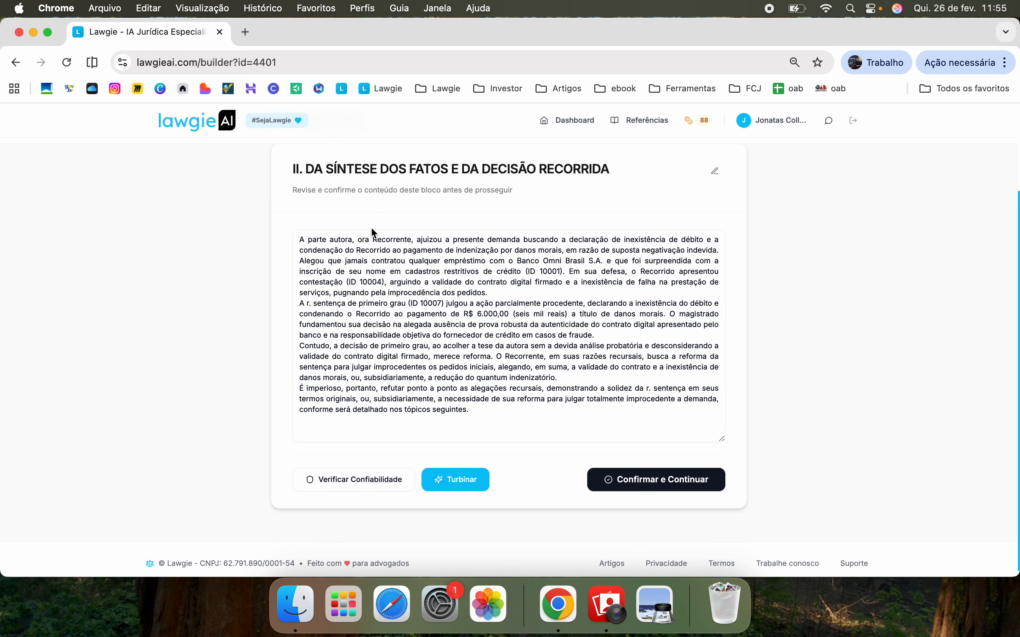
pyautogui.scroll(5, 373, 233)
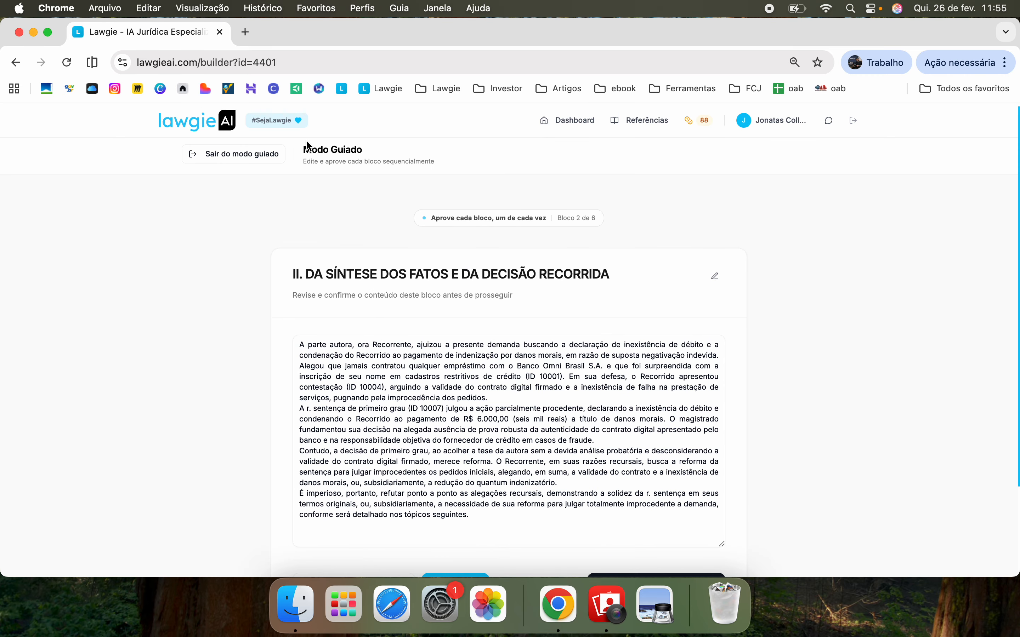
# Exit guided mode and browse sections I–IV in the Construtor de Peças
pyautogui.click(237, 156)
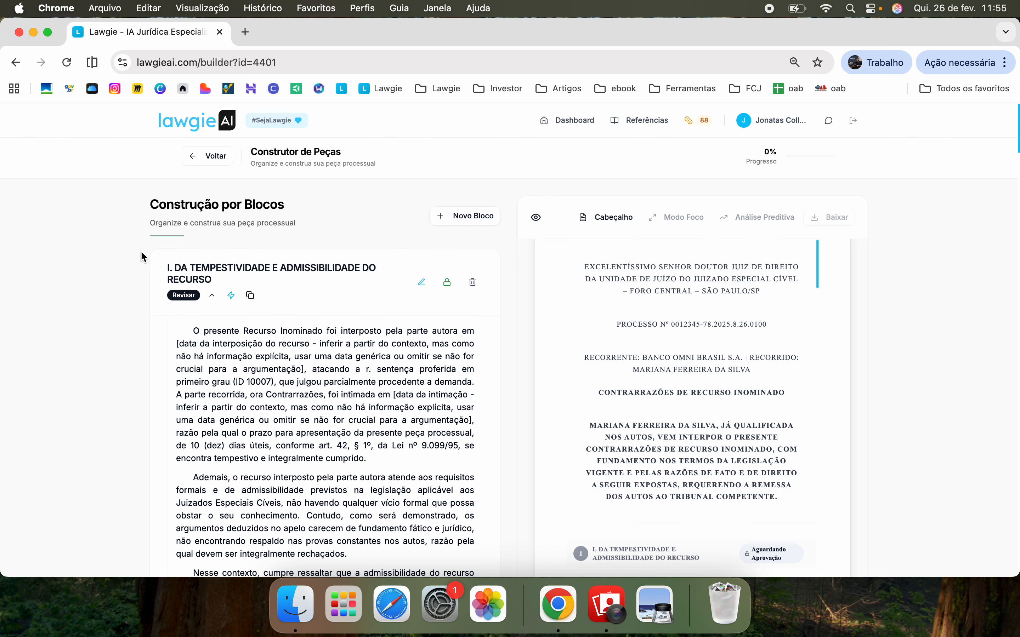
pyautogui.scroll(-6, 214, 437)
pyautogui.scroll(-15, 214, 436)
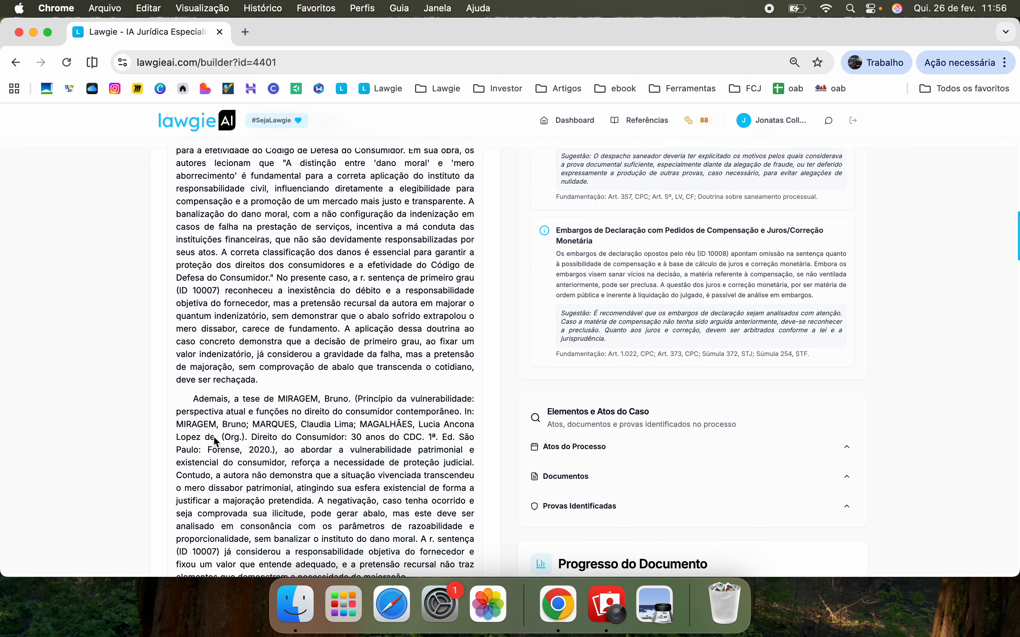
pyautogui.scroll(-16, 215, 442)
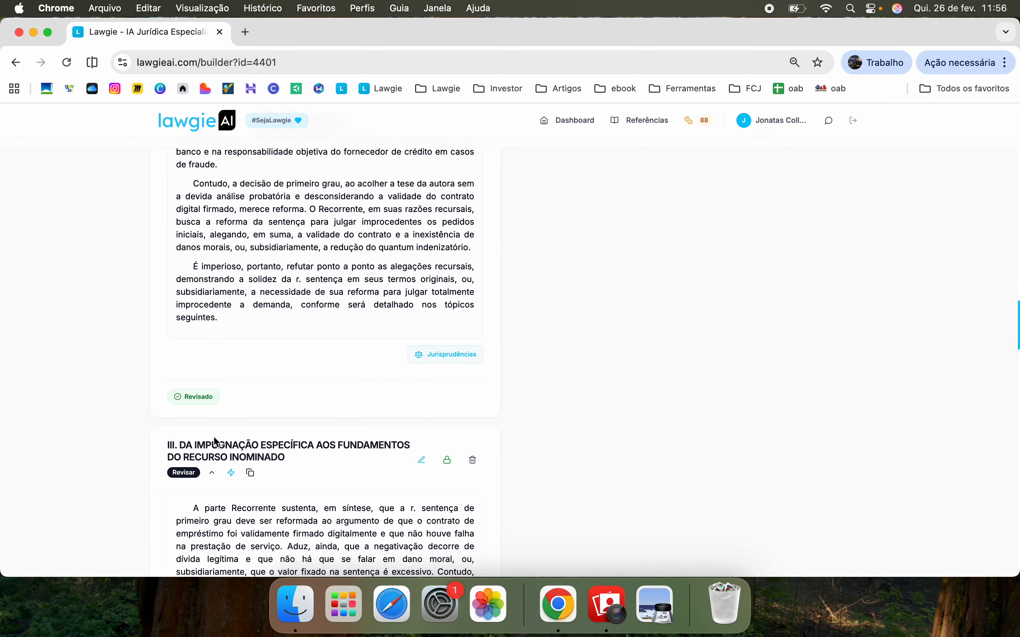
pyautogui.scroll(-15, 216, 450)
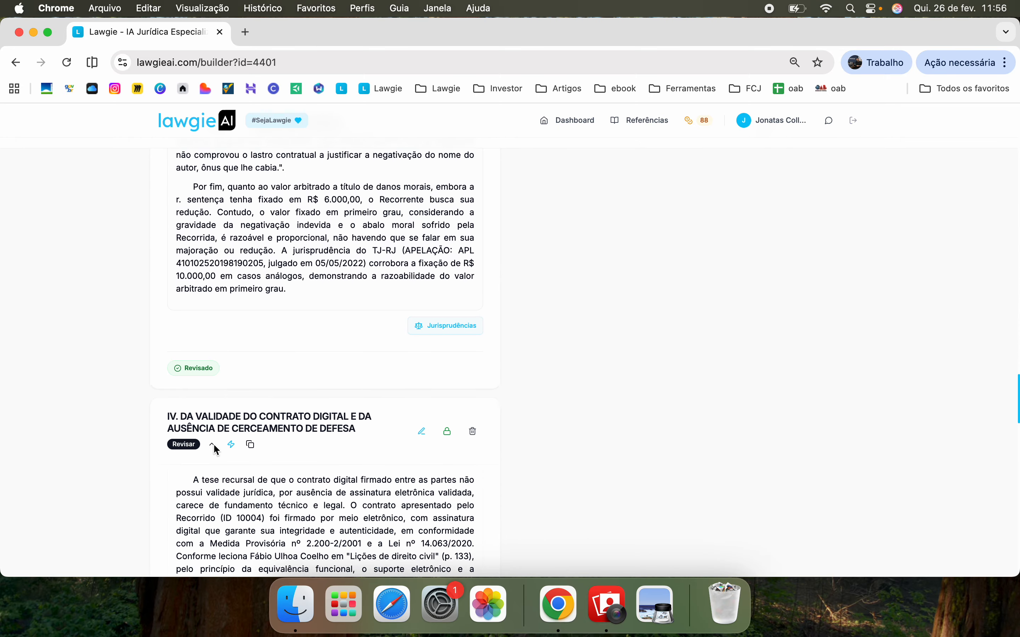
pyautogui.scroll(20, 213, 443)
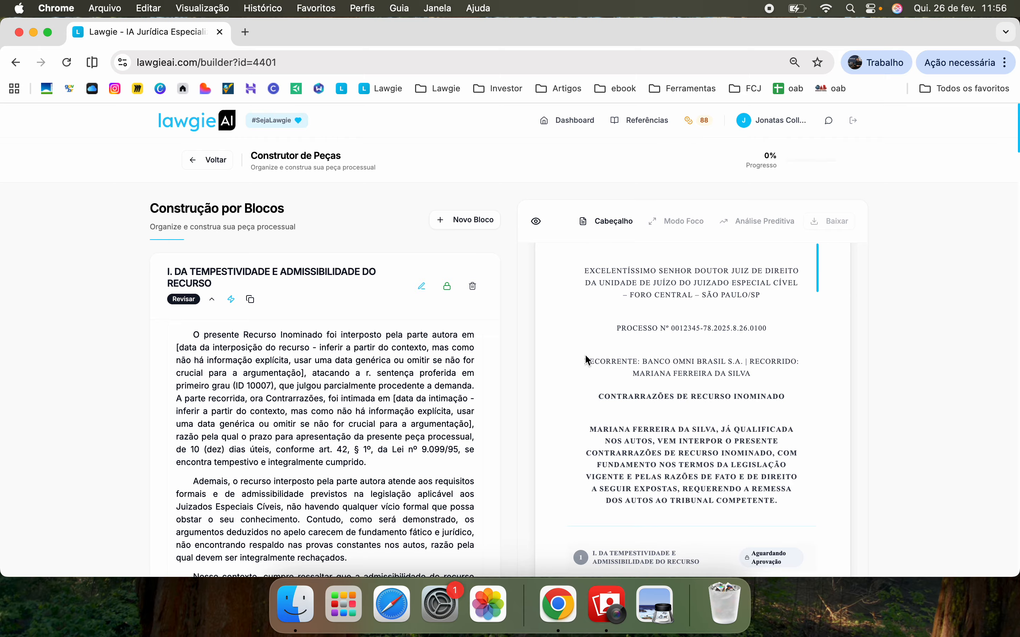
# Inspect the document header editor and cancel it without changes
pyautogui.click(601, 226)
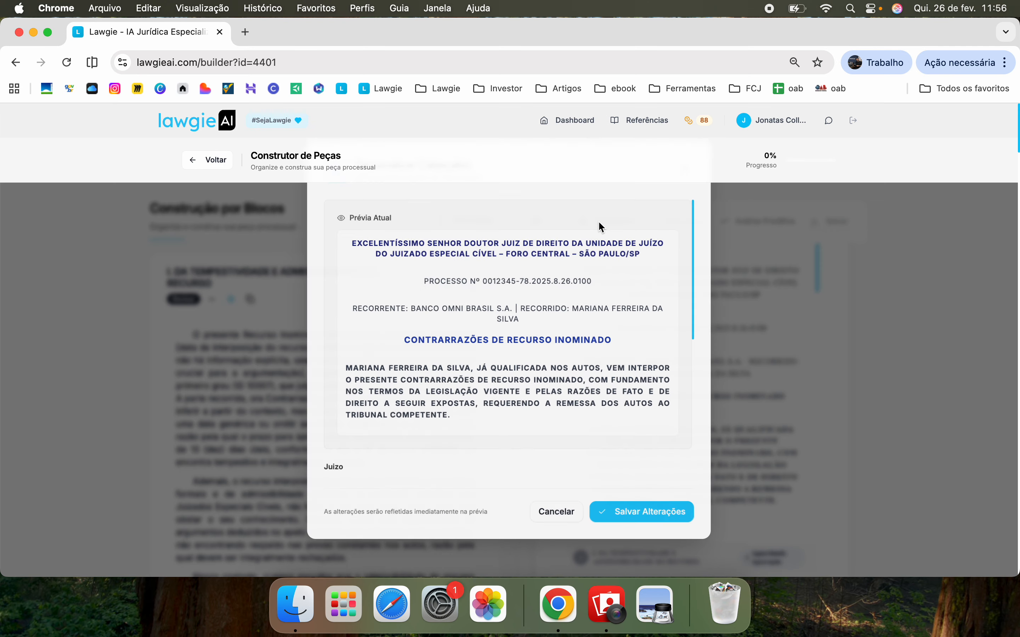
pyautogui.scroll(-10, 512, 339)
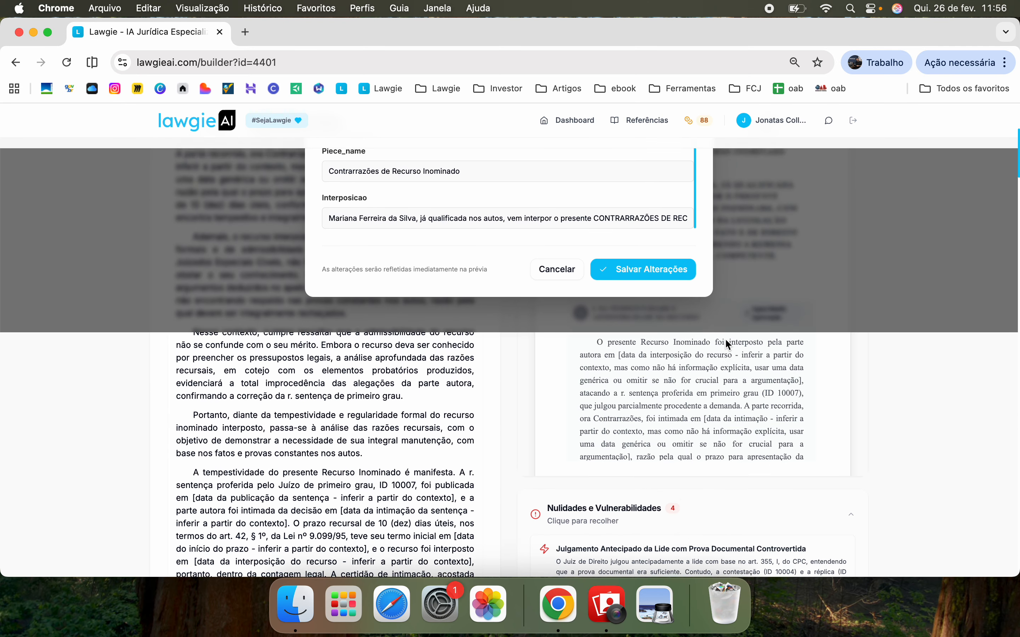
pyautogui.scroll(6, 725, 340)
pyautogui.click(571, 514)
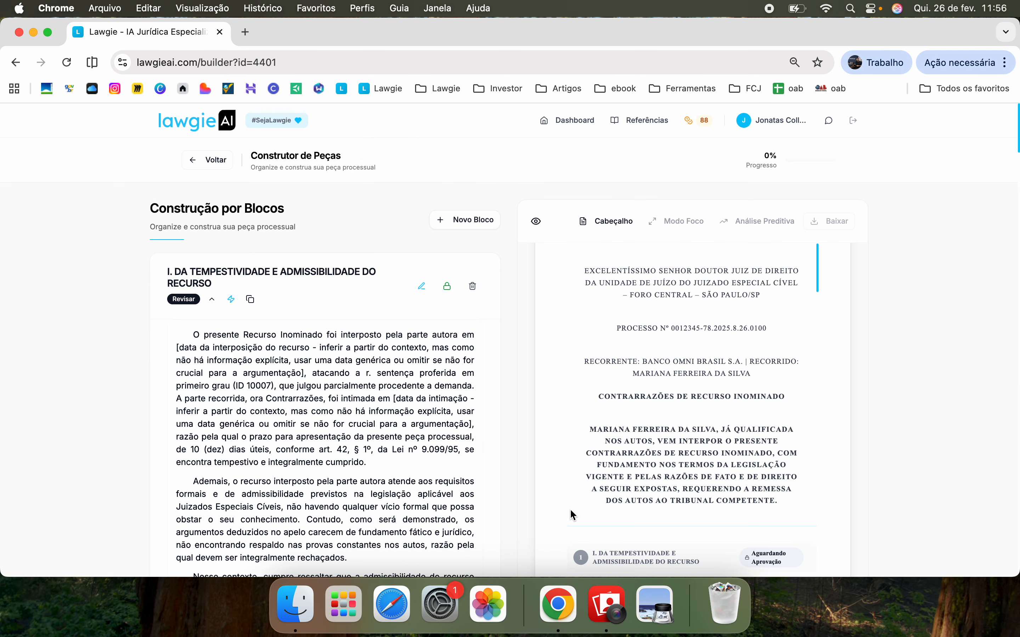
# Collapse the Nulidades e Vulnerabilidades findings panel
pyautogui.scroll(-5, 931, 398)
pyautogui.scroll(-8, 931, 405)
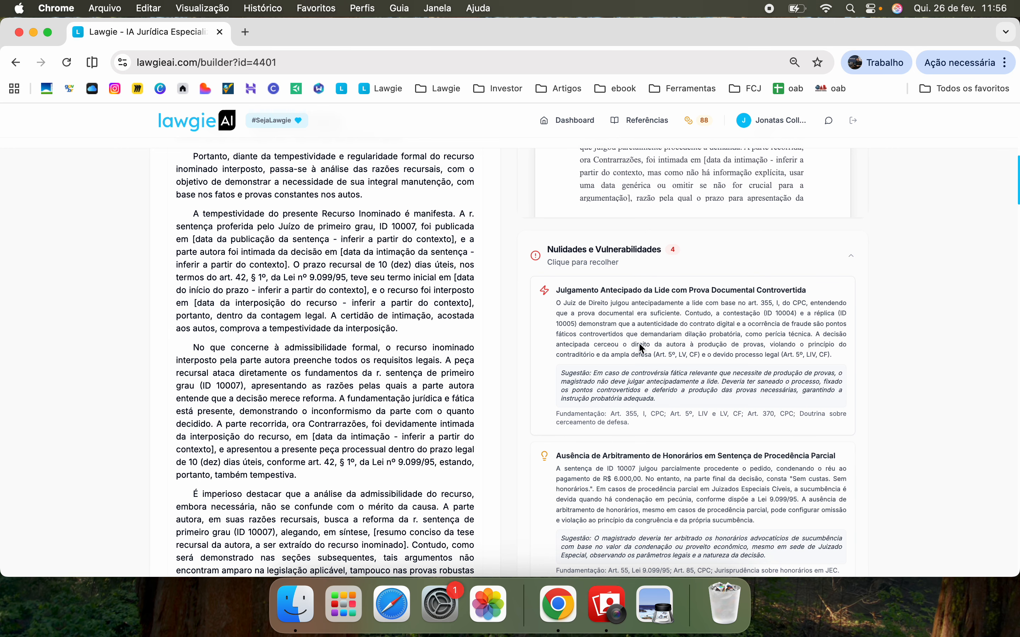
pyautogui.click(838, 272)
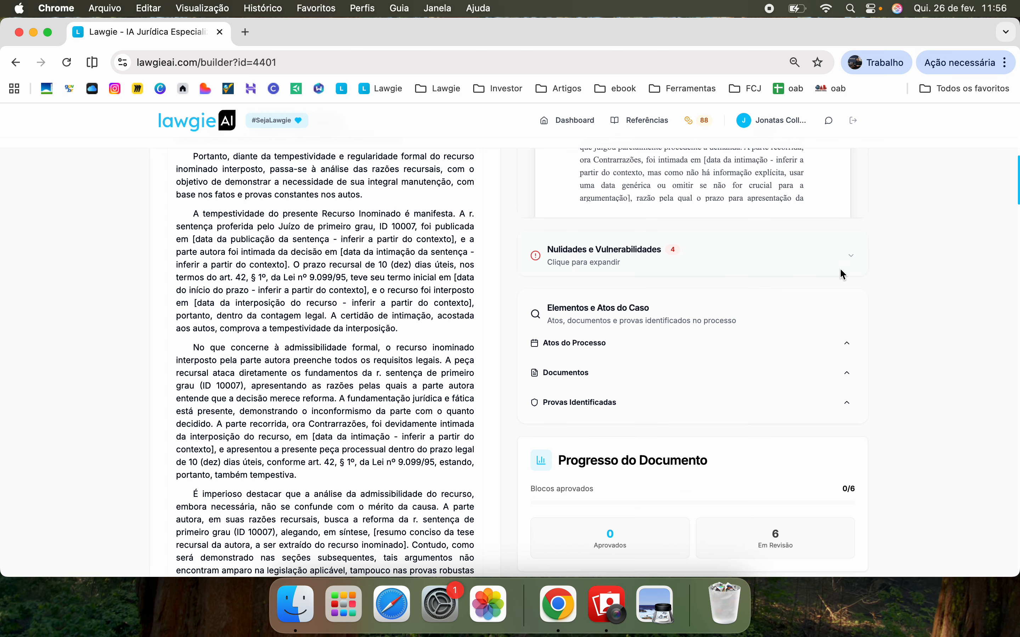
pyautogui.scroll(-3, 823, 323)
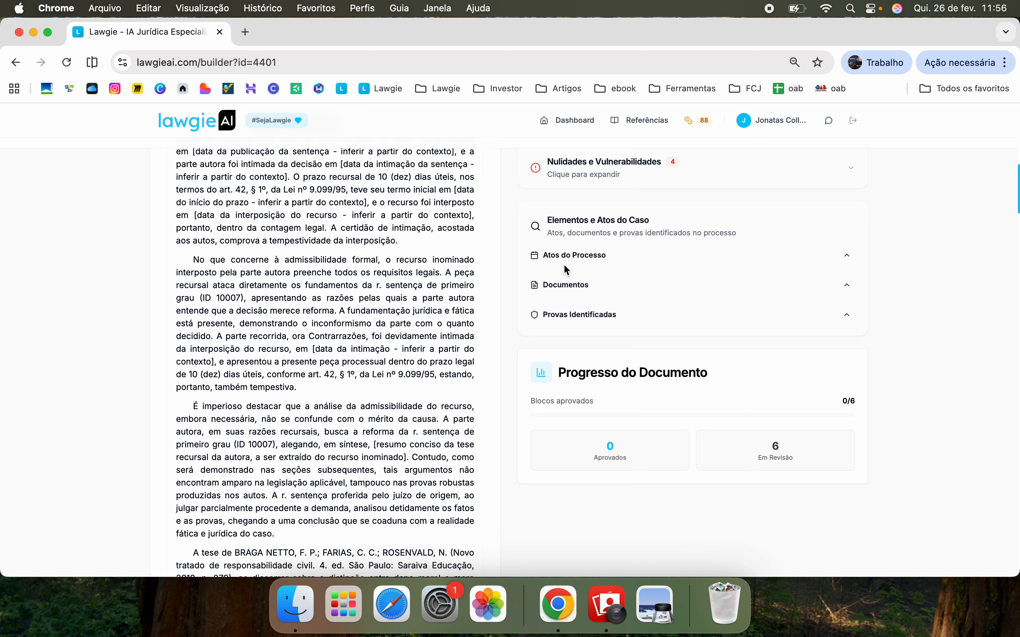
# Expand and review the Atos do Processo list, then collapse it
pyautogui.click(846, 258)
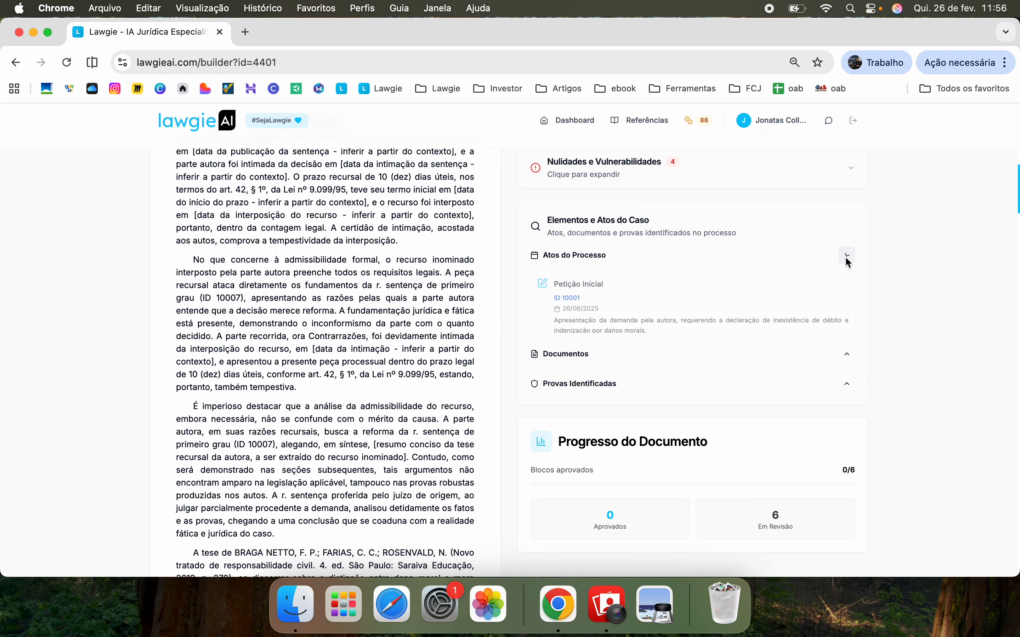
pyautogui.scroll(-5, 609, 350)
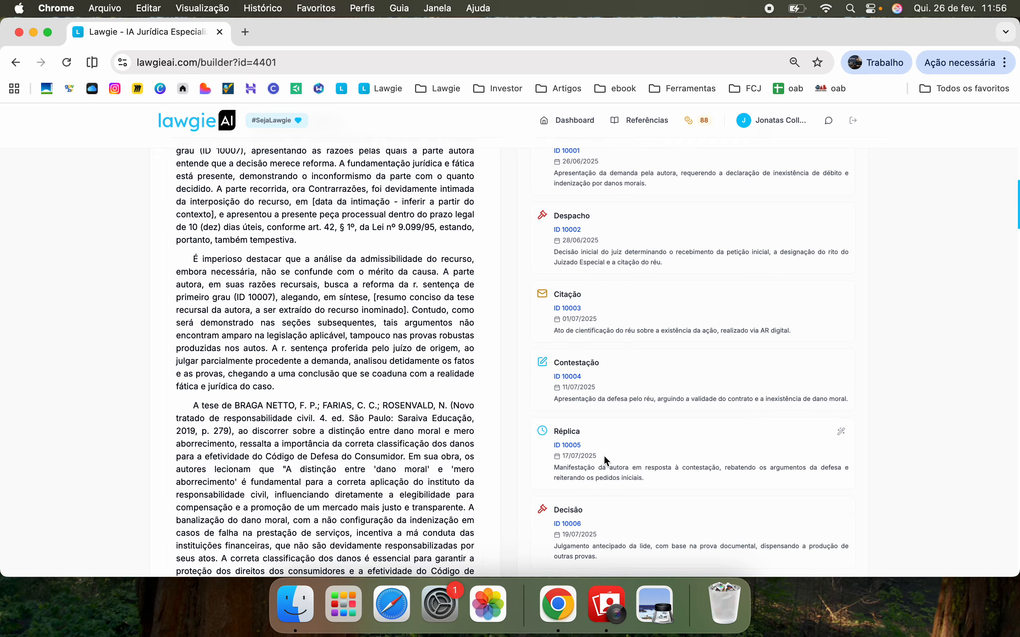
pyautogui.scroll(6, 681, 388)
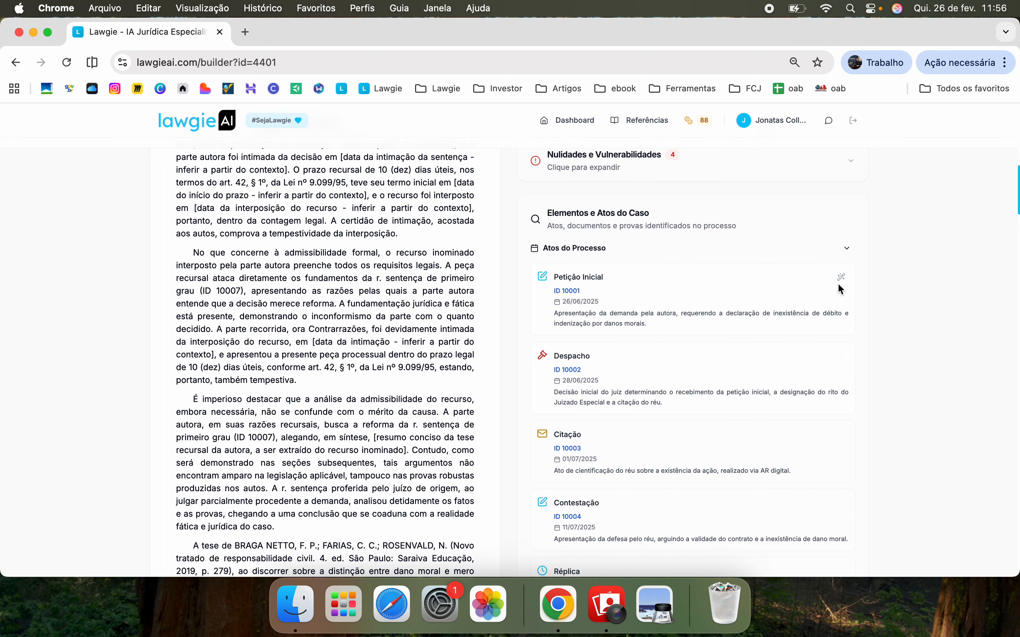
pyautogui.click(847, 249)
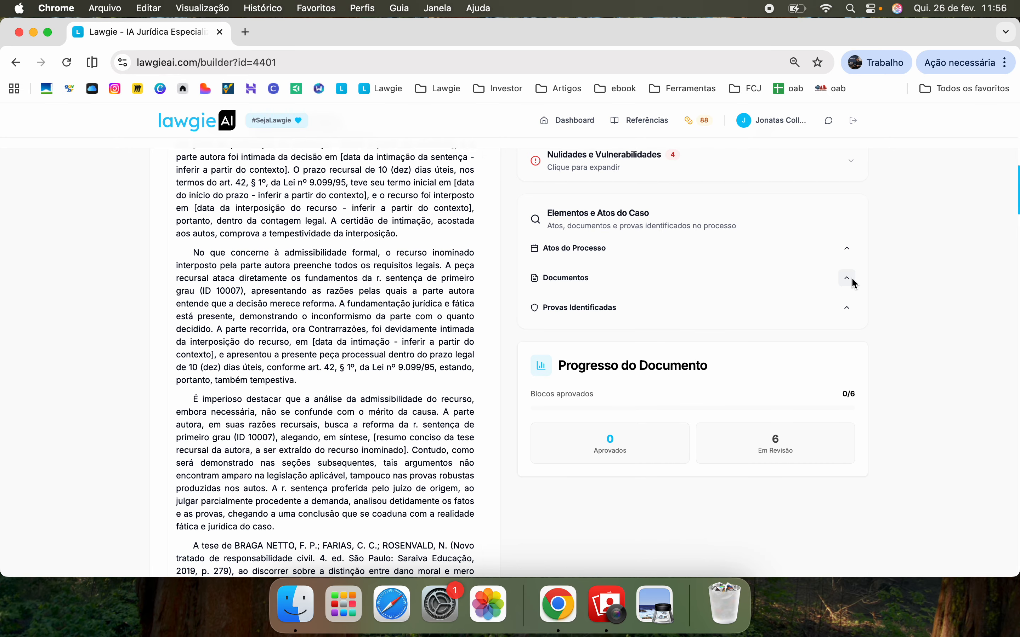
# Review the case Documentos list, collapse it, and expand Provas Identificadas
pyautogui.click(847, 278)
pyautogui.scroll(-2, 634, 395)
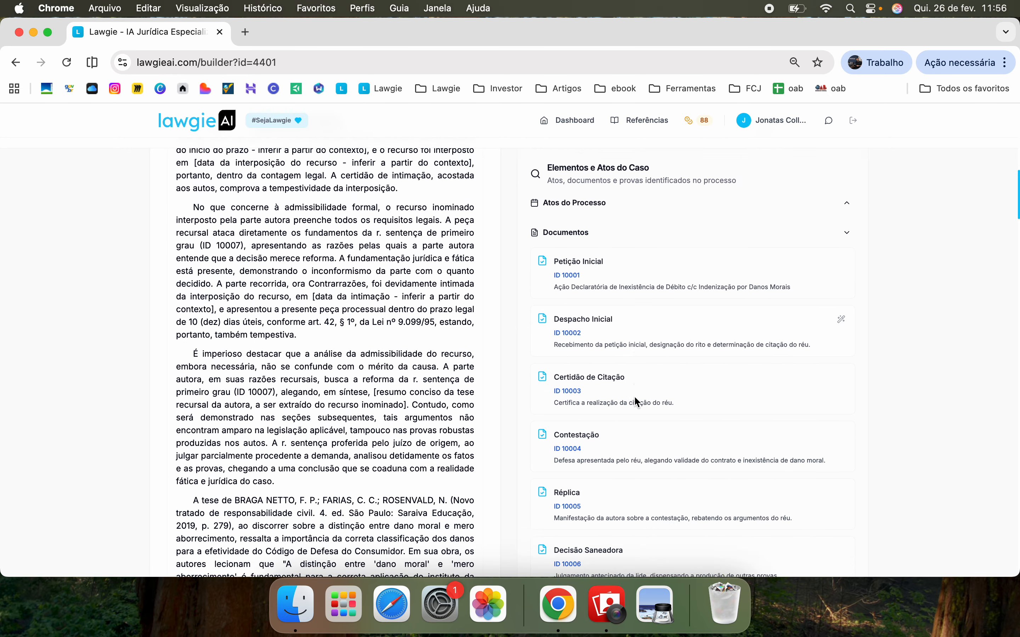
pyautogui.scroll(-8, 635, 398)
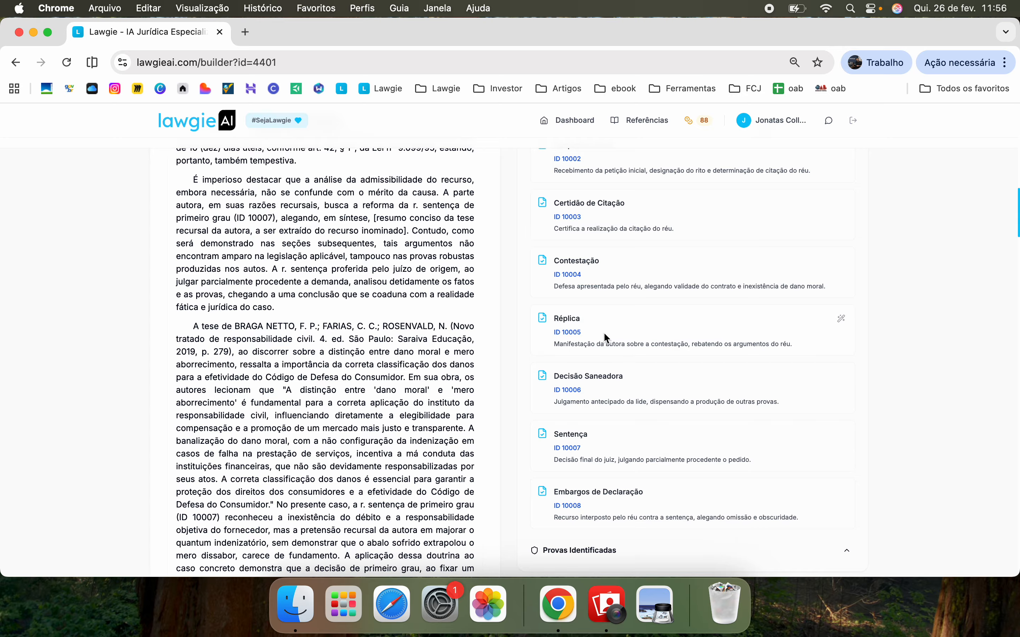
pyautogui.scroll(7, 685, 325)
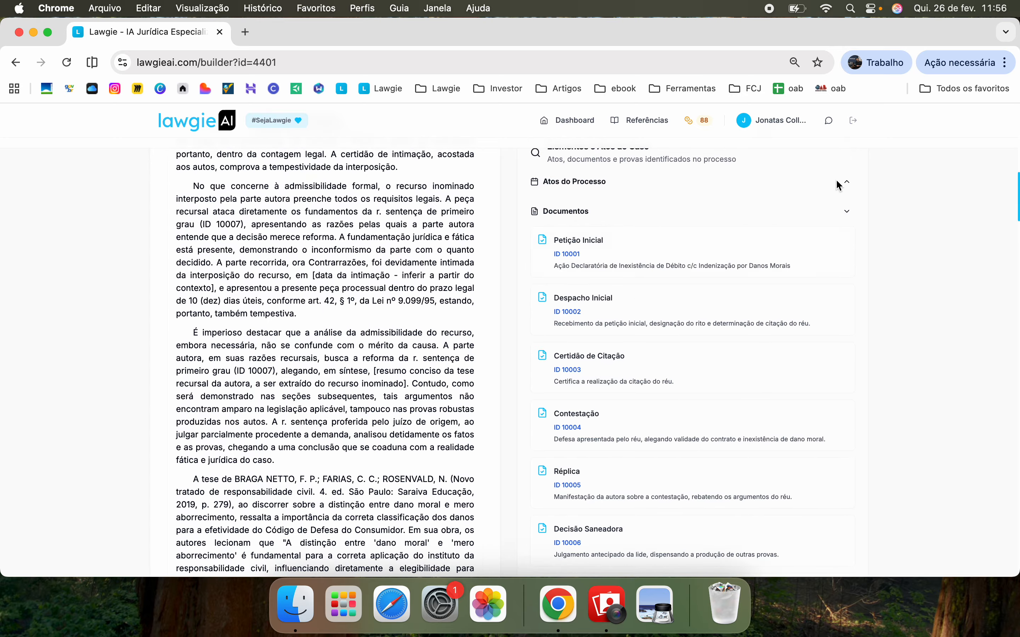
pyautogui.click(845, 214)
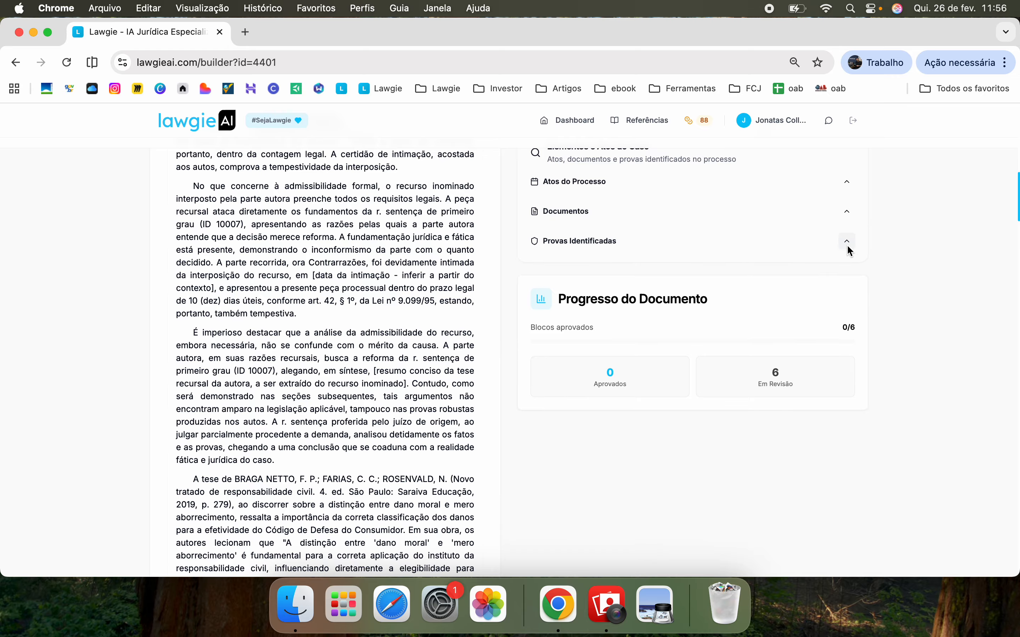
pyautogui.click(848, 245)
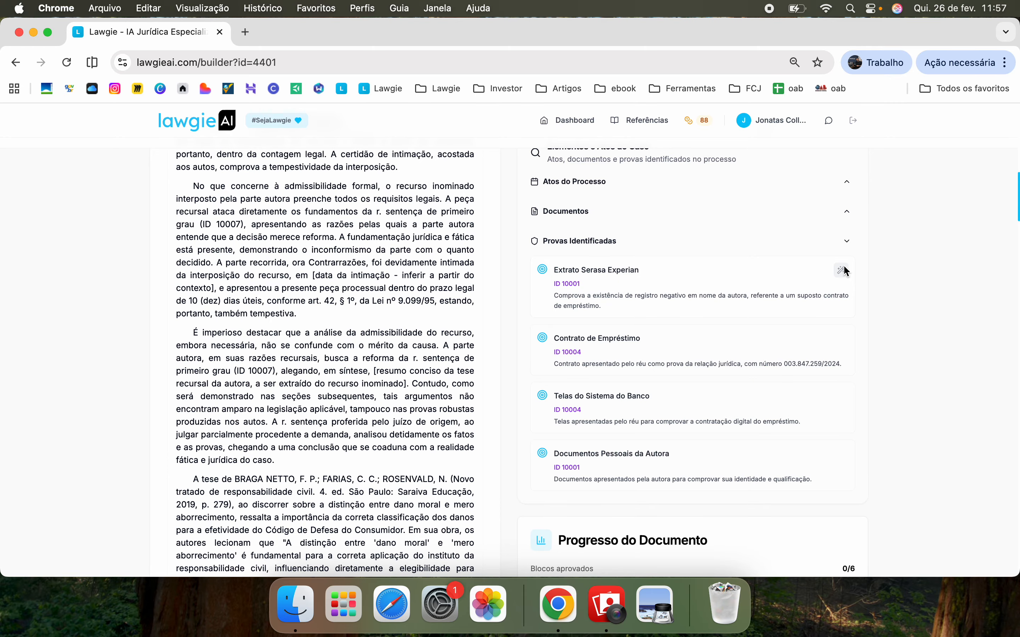
pyautogui.click(841, 271)
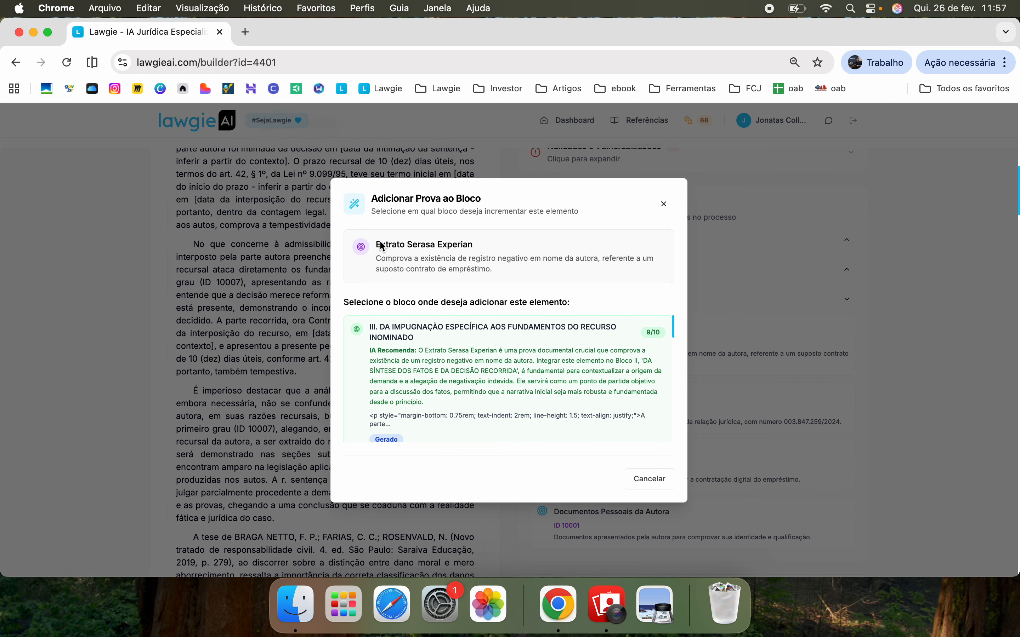
pyautogui.moveTo(382, 246); pyautogui.dragTo(473, 246)
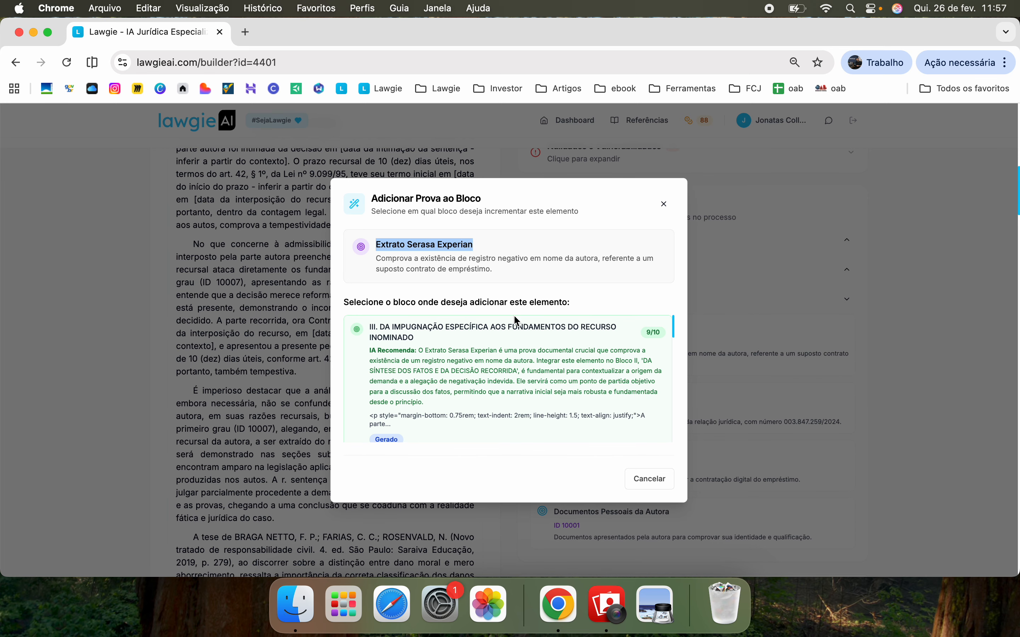
pyautogui.click(656, 480)
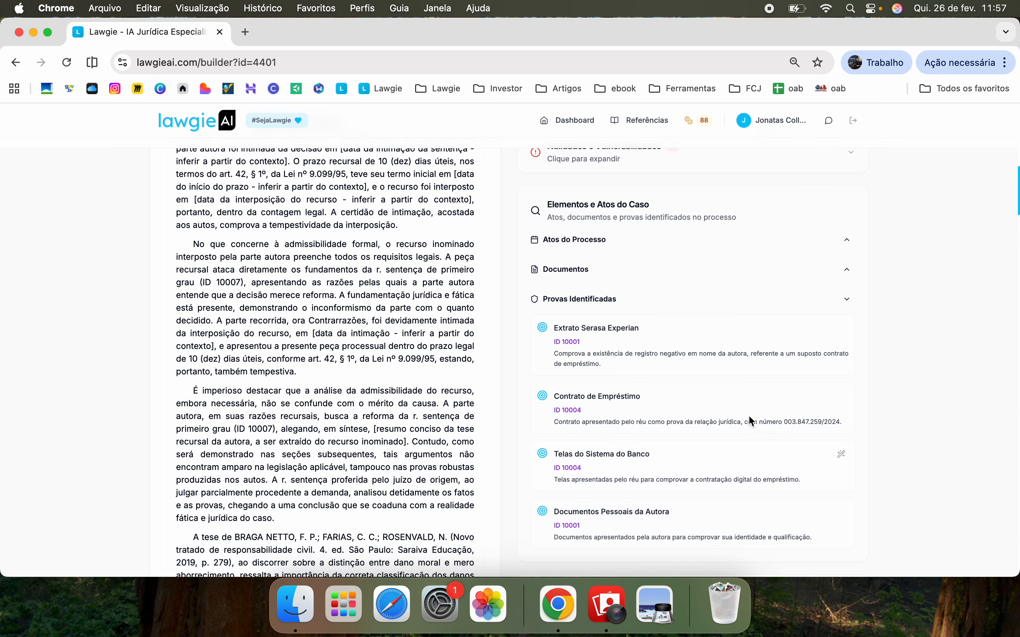
# Collapse the Provas Identificadas list
pyautogui.click(847, 300)
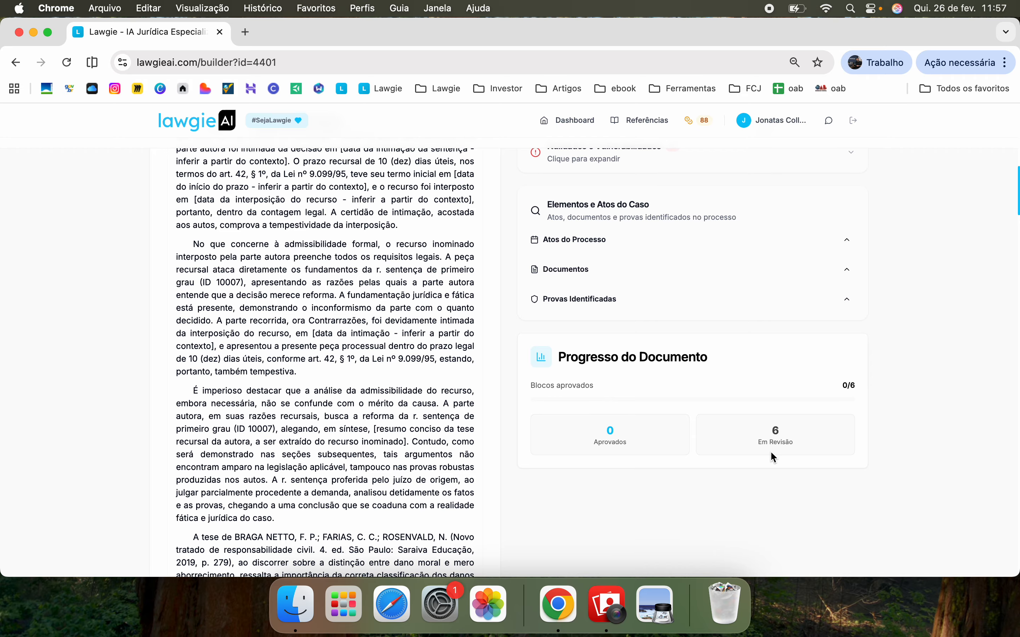
pyautogui.scroll(-4, 477, 350)
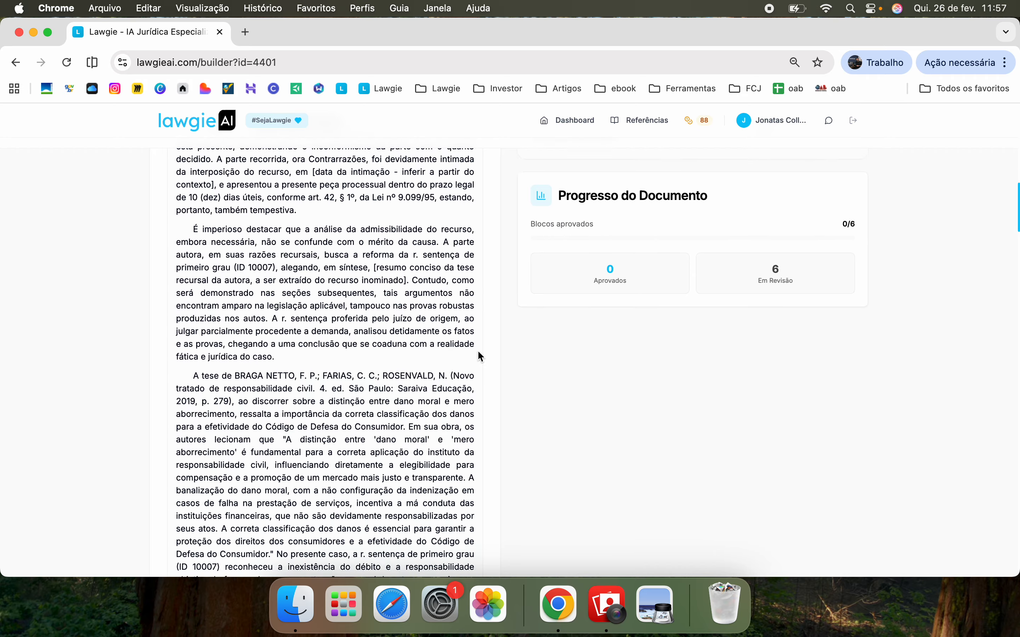
pyautogui.scroll(20, 477, 350)
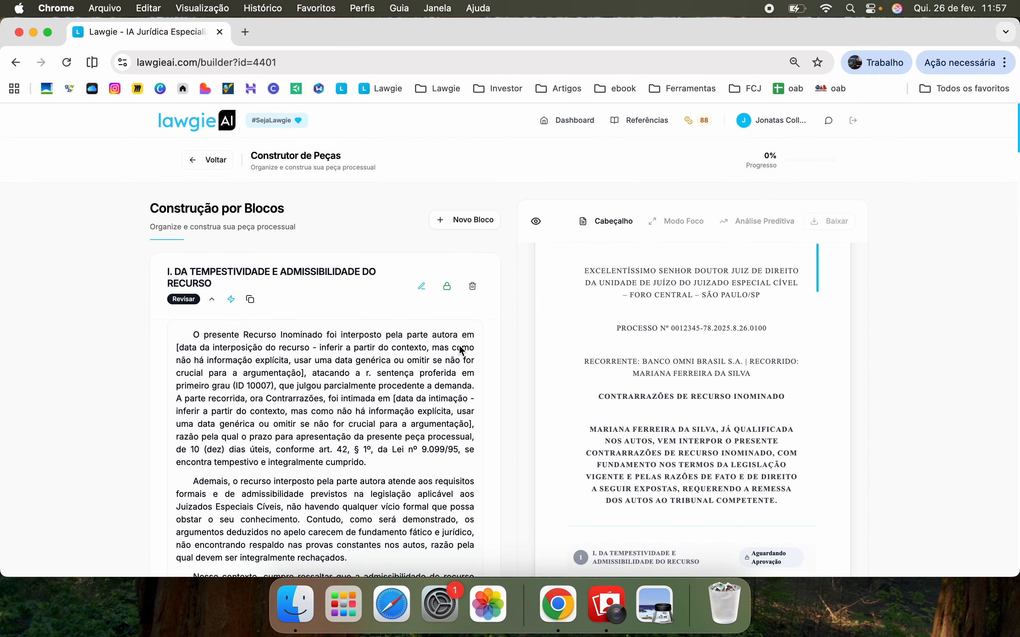
# Start renaming the section I heading, then cancel to keep it unchanged
pyautogui.scroll(-5, 325, 377)
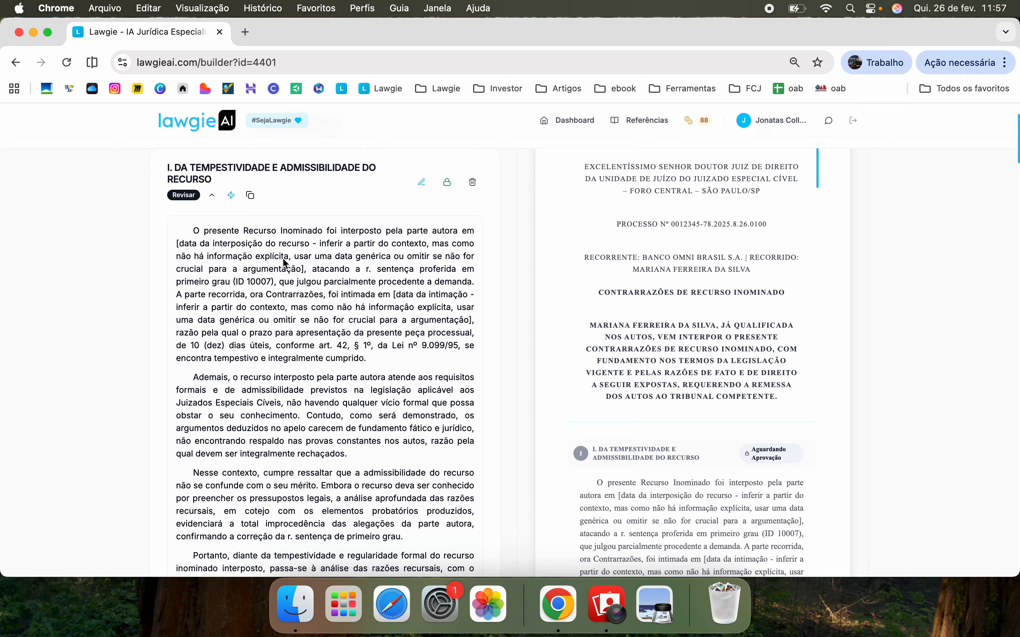
pyautogui.scroll(-1, 284, 259)
pyautogui.scroll(2, 394, 194)
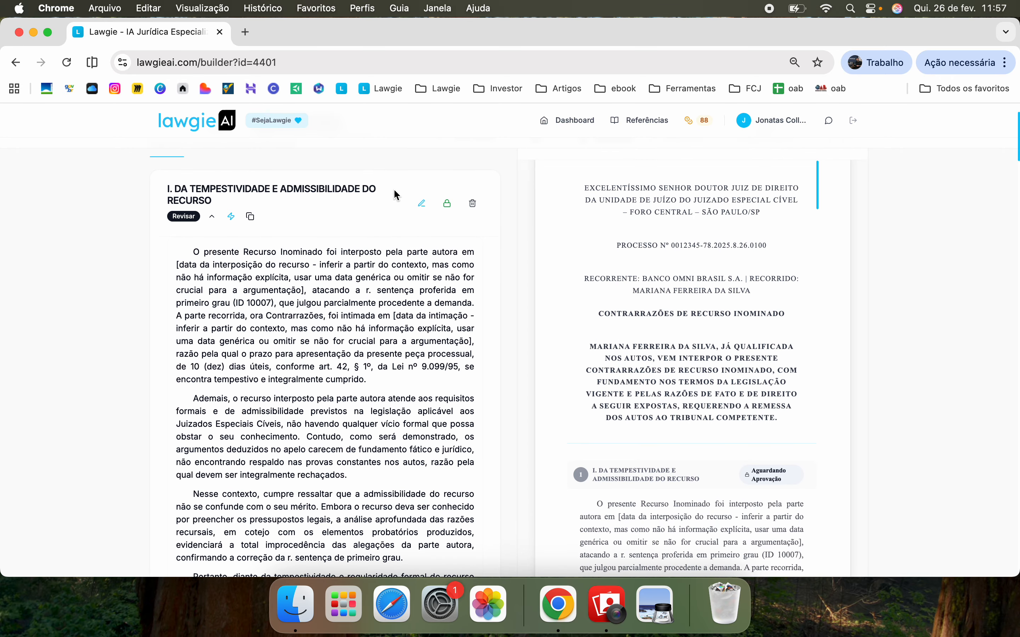
pyautogui.click(354, 196)
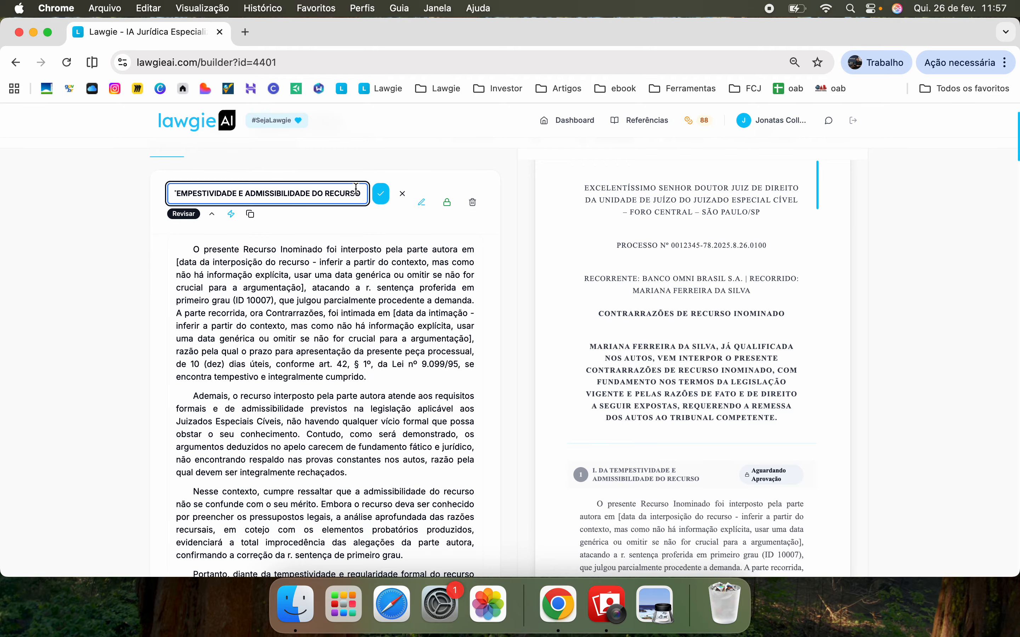
pyautogui.click(403, 195)
# Open section I's text for editing and review its reliability analysis
pyautogui.click(420, 206)
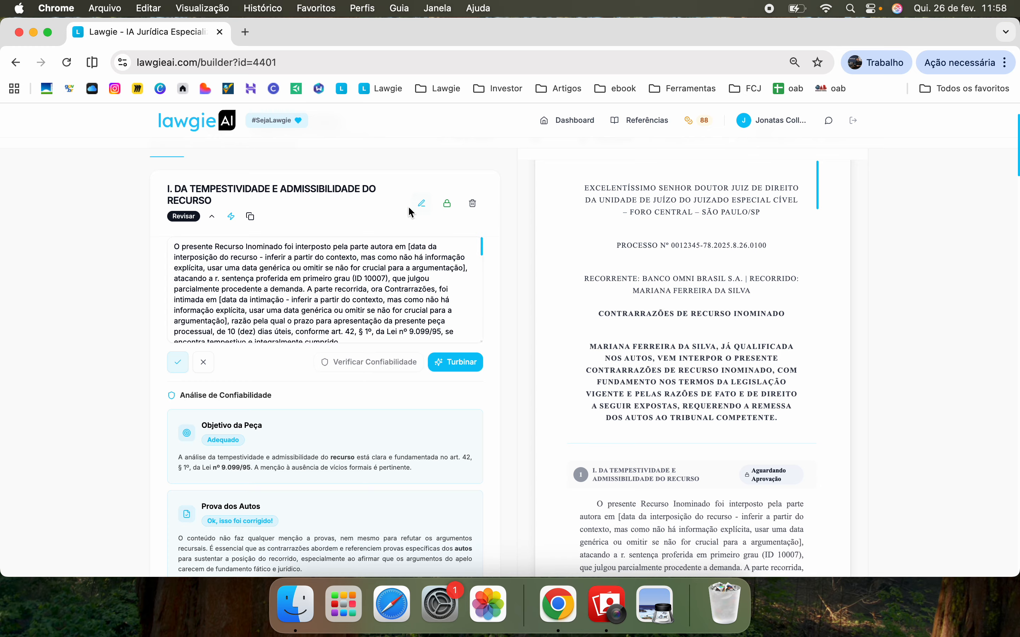
pyautogui.scroll(2, 338, 303)
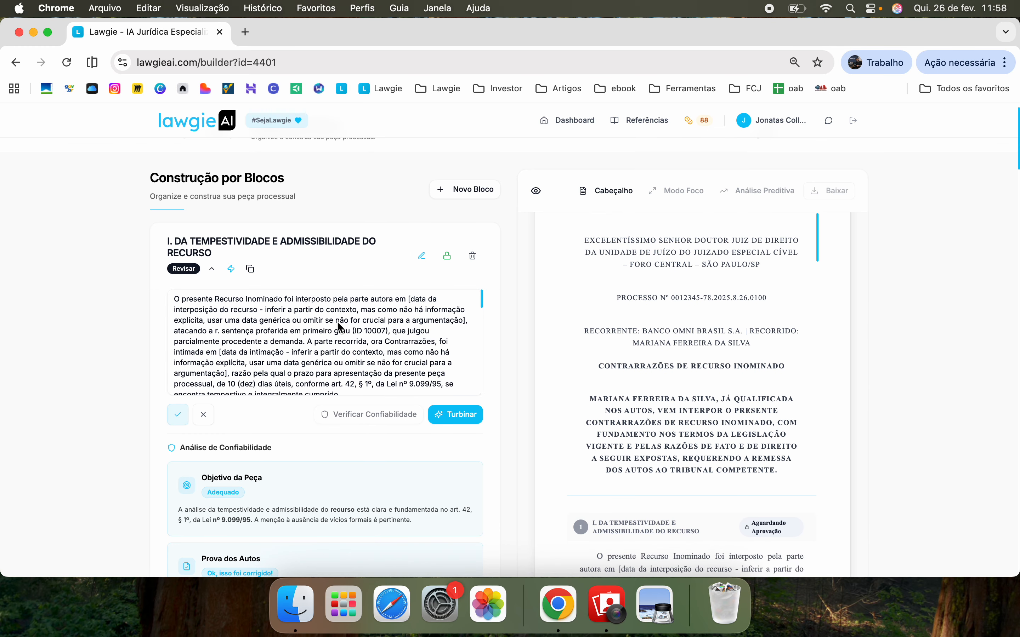
pyautogui.scroll(-5, 341, 327)
pyautogui.scroll(-8, 341, 327)
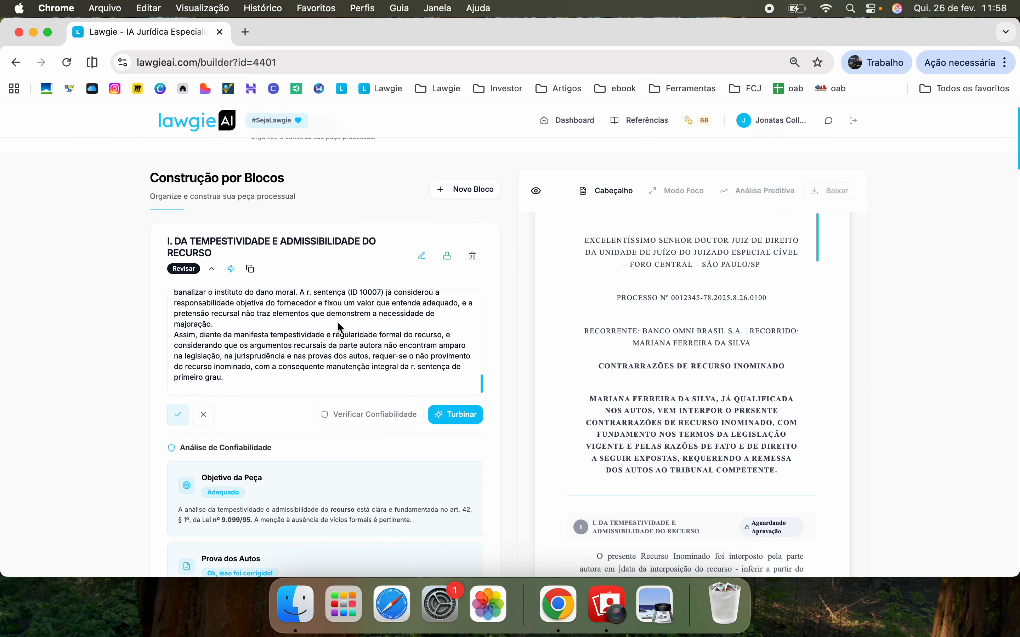
pyautogui.scroll(2, 337, 287)
pyautogui.scroll(-20, 328, 394)
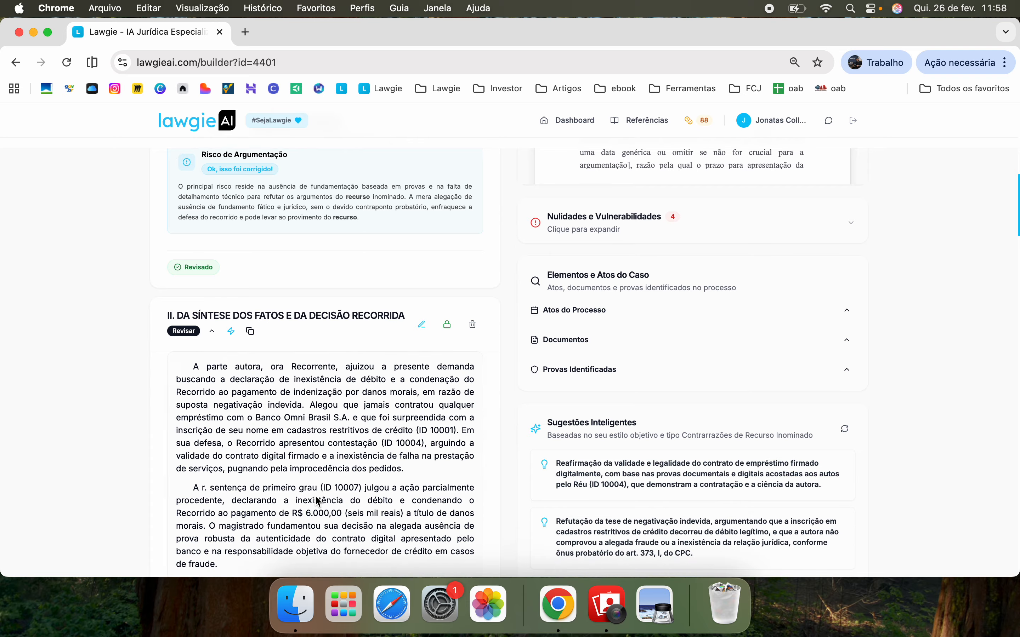
pyautogui.scroll(20, 337, 379)
pyautogui.click(341, 359)
pyautogui.scroll(-2, 340, 359)
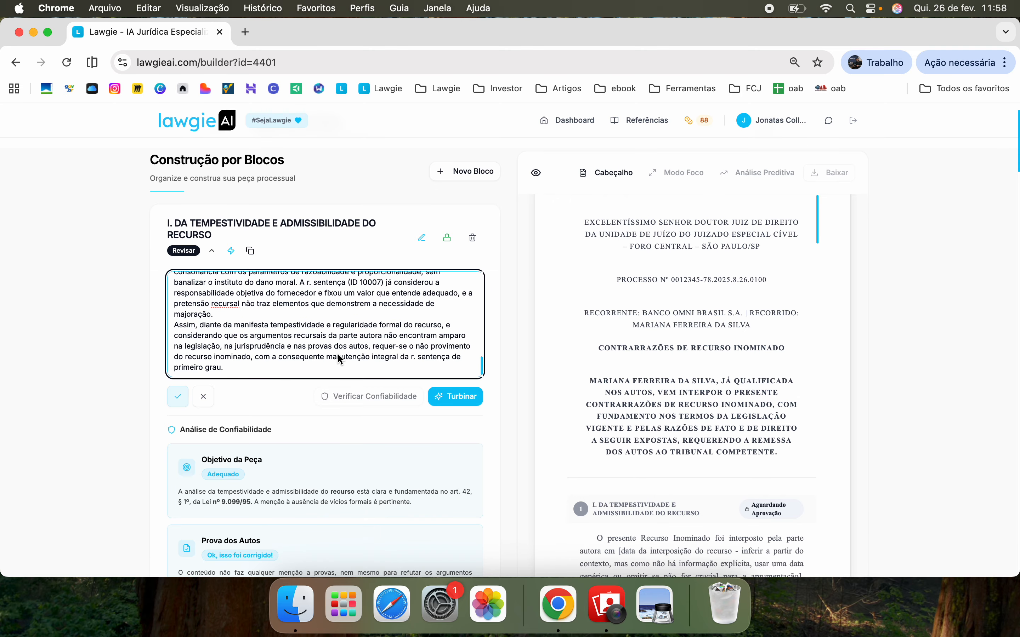
pyautogui.scroll(5, 341, 359)
pyautogui.scroll(2, 341, 359)
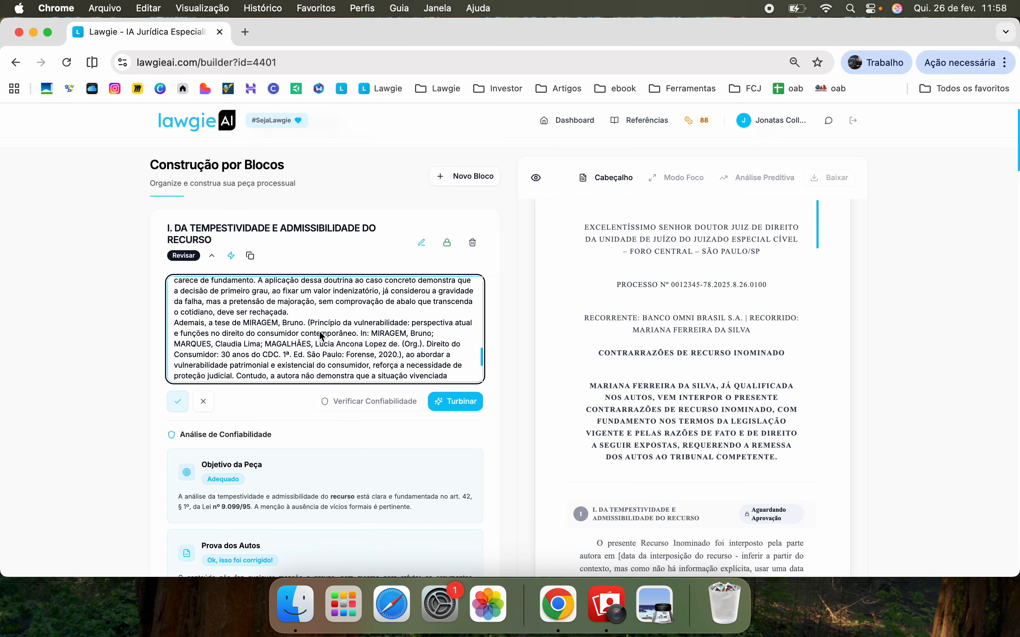
# Add a test line after 'rechaçada' and delete it, restoring the original wording
pyautogui.click(322, 310)
pyautogui.press('Return')
pyautogui.press('Return')
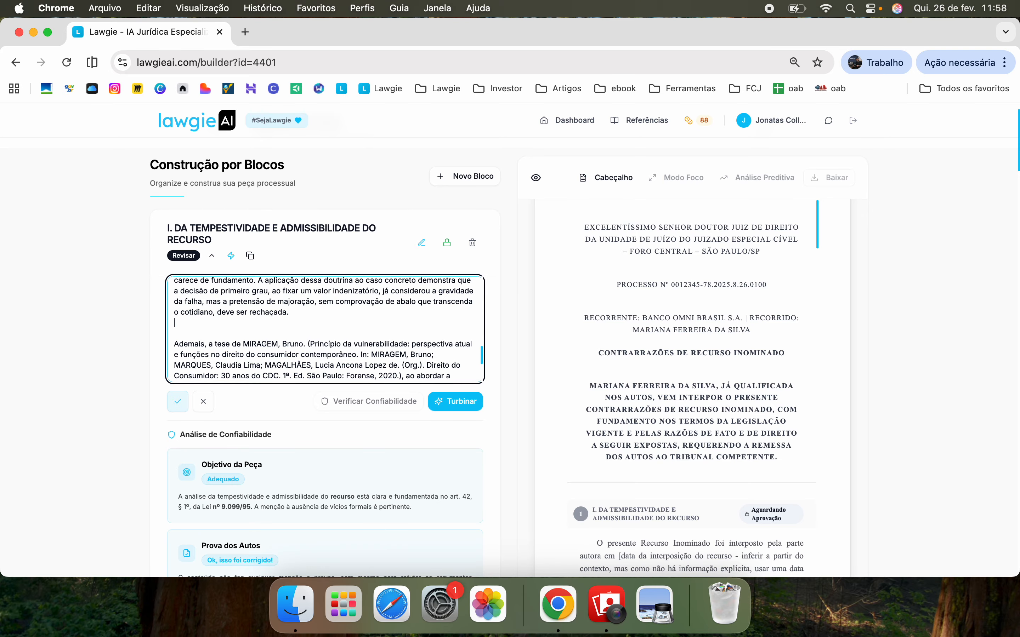
pyautogui.write('skdjfhagdksfjgdkajhdsv')
pyautogui.press('super+shift+Left')
pyautogui.press('BackSpace')
pyautogui.press('BackSpace')
pyautogui.press('BackSpace')
pyautogui.press('BackSpace')
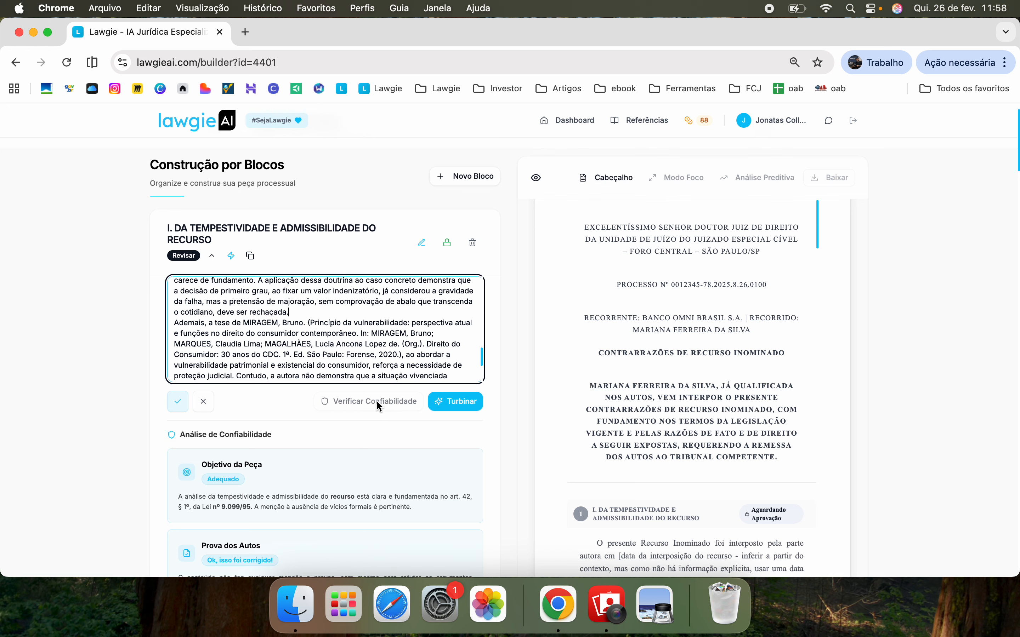
# Select Profundidade Alta in the Turbinar options, then close without regenerating
pyautogui.scroll(-3, 329, 451)
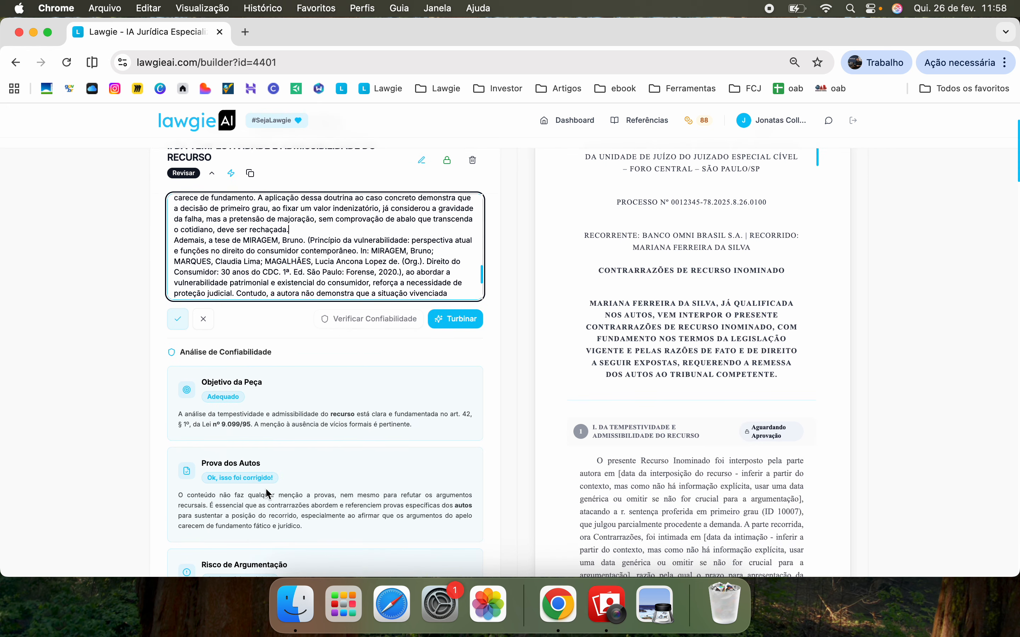
pyautogui.click(461, 317)
pyautogui.click(582, 309)
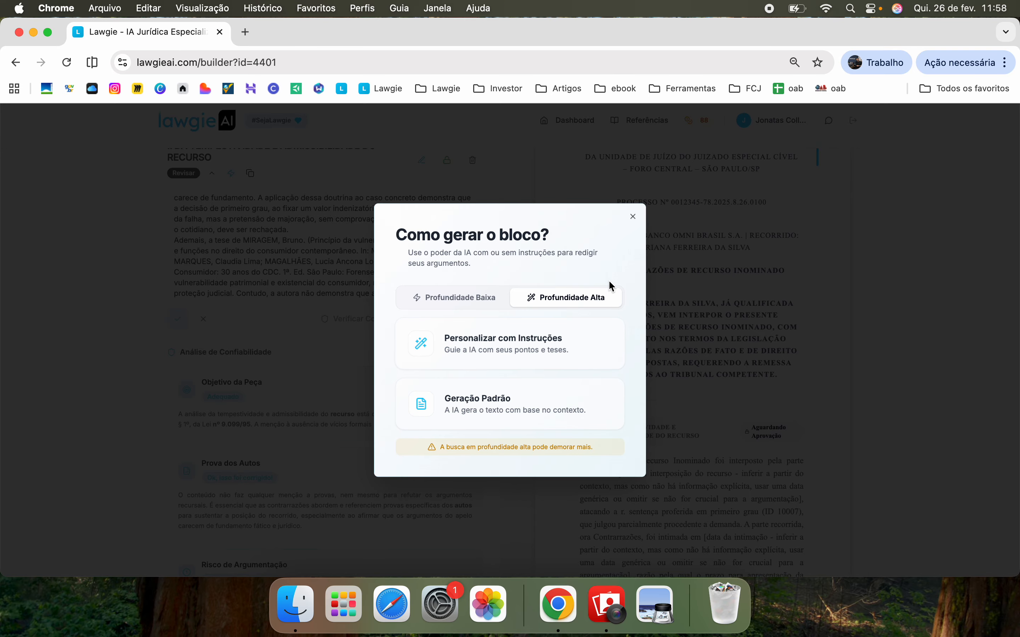
pyautogui.click(634, 217)
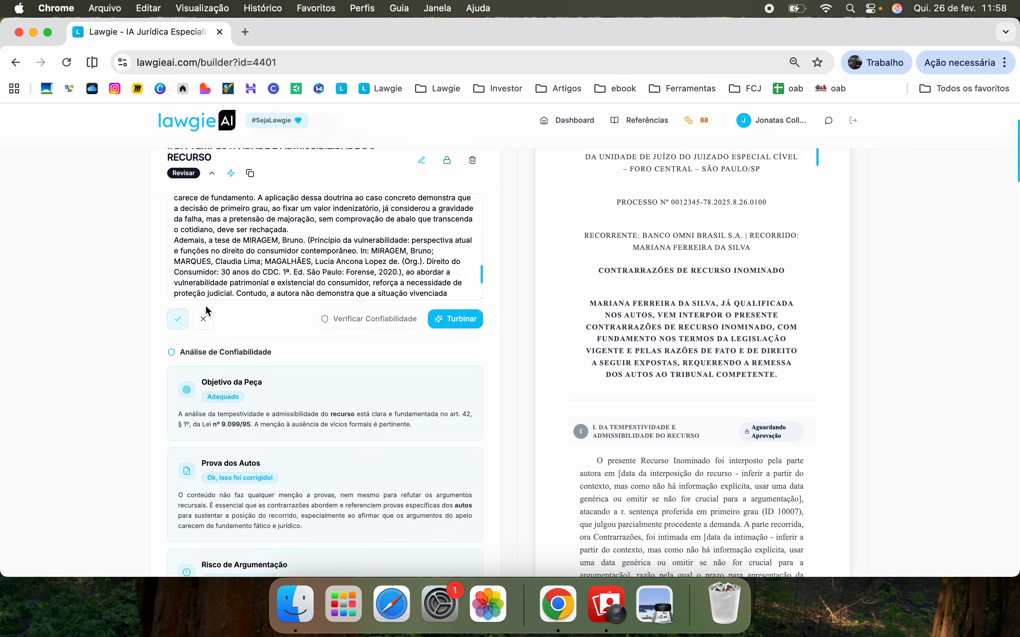
# Discard the edit to section I at the MIRAGEM citation and collapse section I
pyautogui.moveTo(256, 229); pyautogui.dragTo(347, 264)
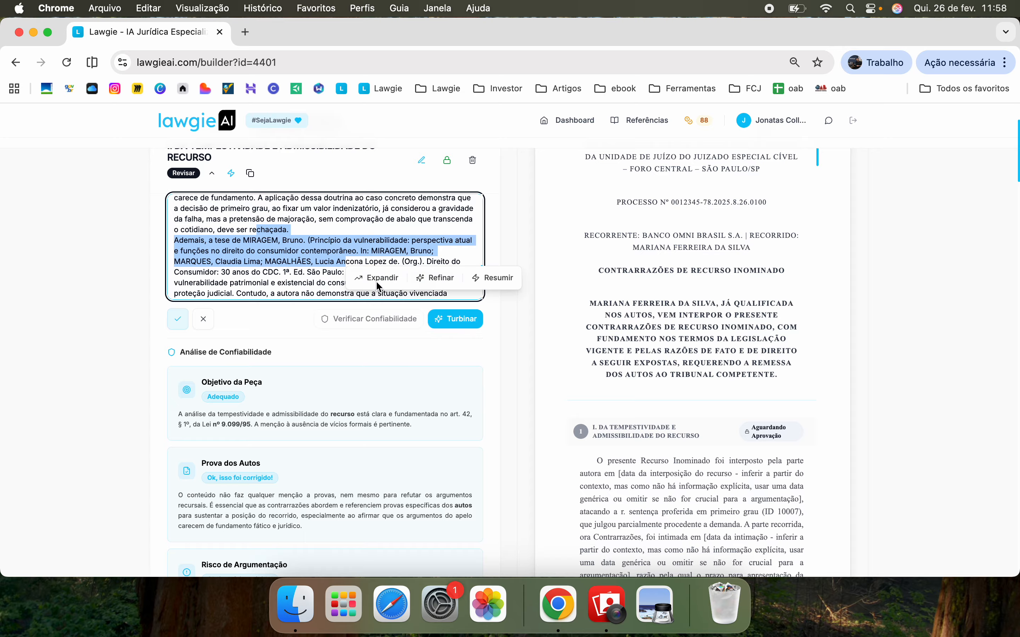
pyautogui.click(204, 319)
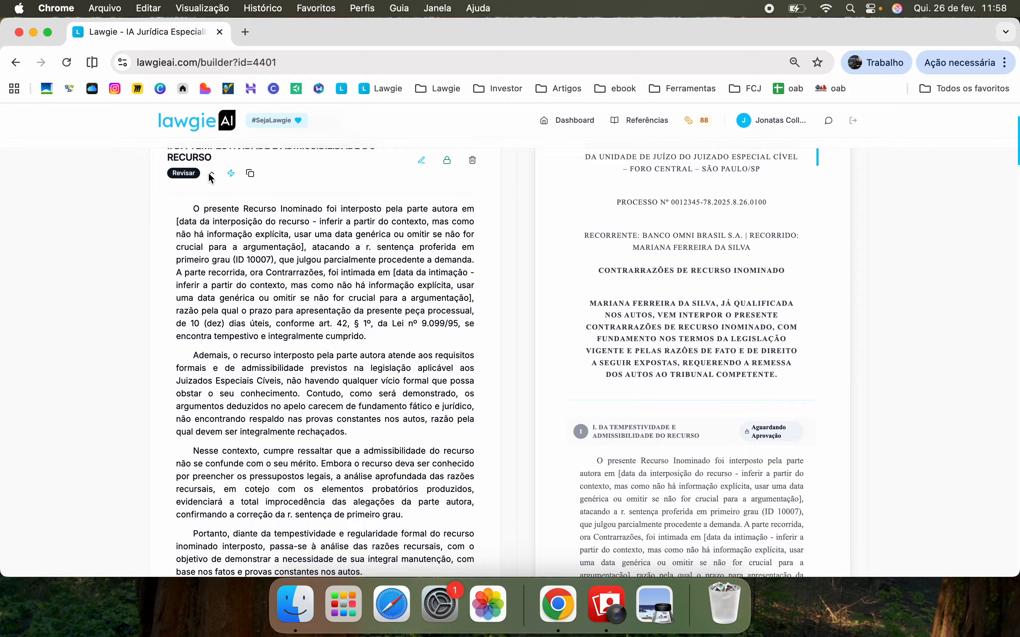
pyautogui.scroll(-1, 213, 177)
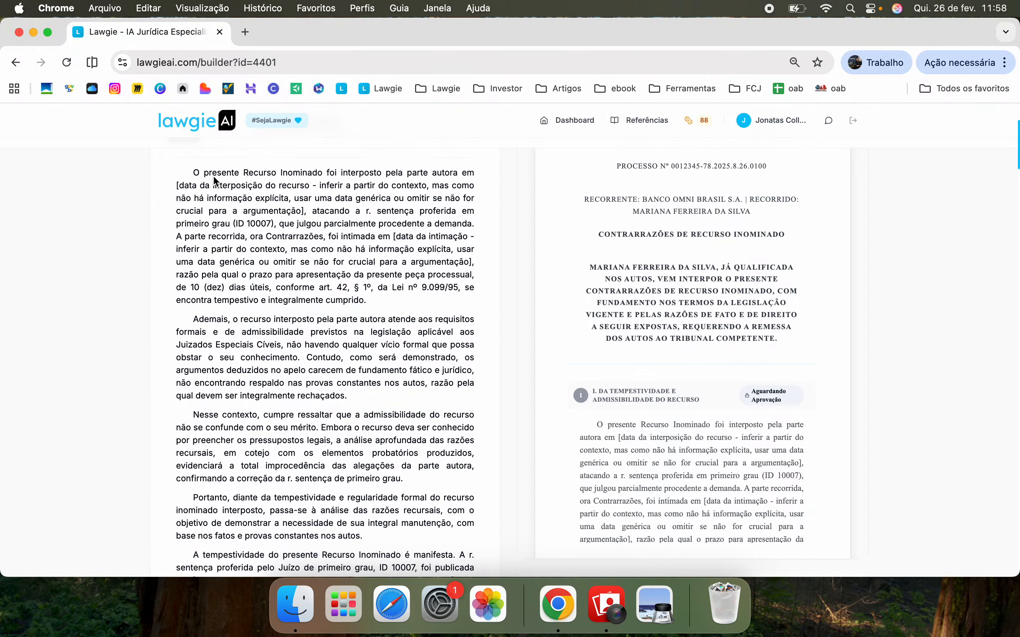
pyautogui.scroll(2, 213, 177)
pyautogui.click(213, 206)
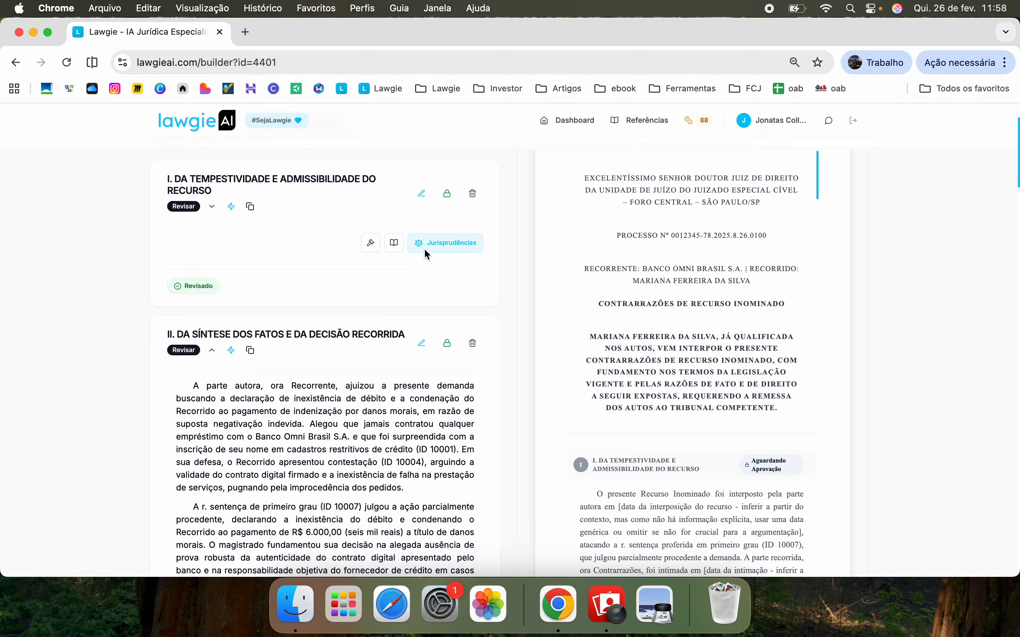
# Read through section I's five Teses Relevantes, including the vulnerability thesis, then close the panel
pyautogui.click(370, 244)
pyautogui.scroll(2, 269, 347)
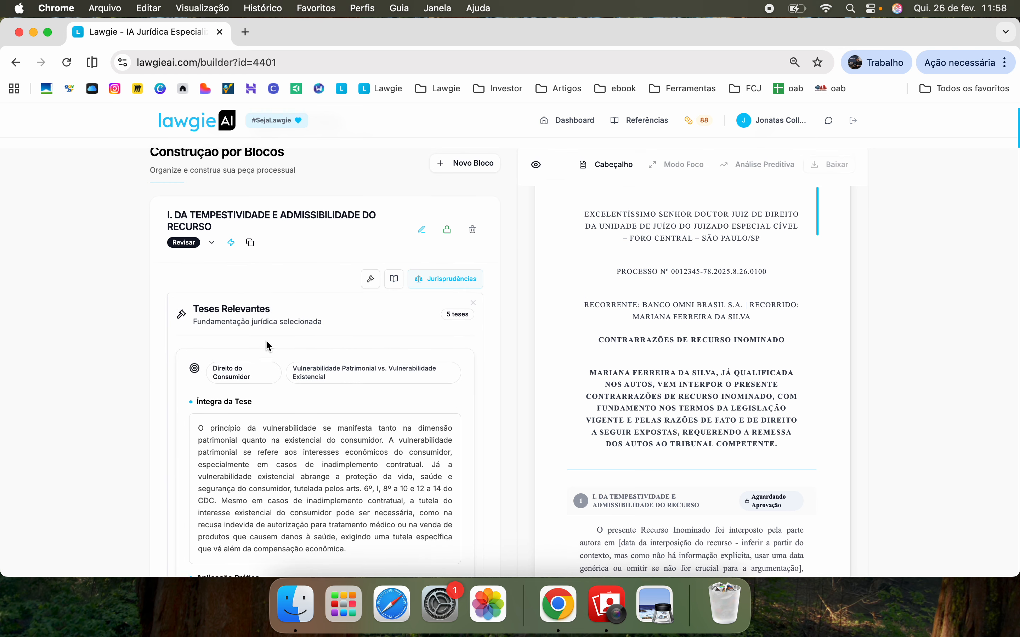
pyautogui.scroll(-3, 269, 346)
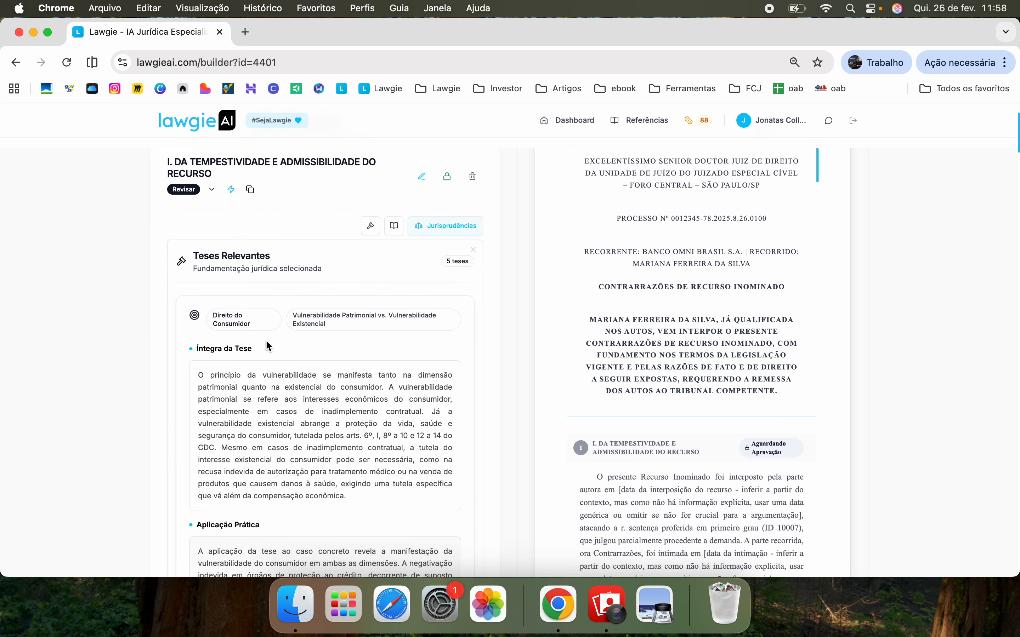
pyautogui.scroll(1, 269, 347)
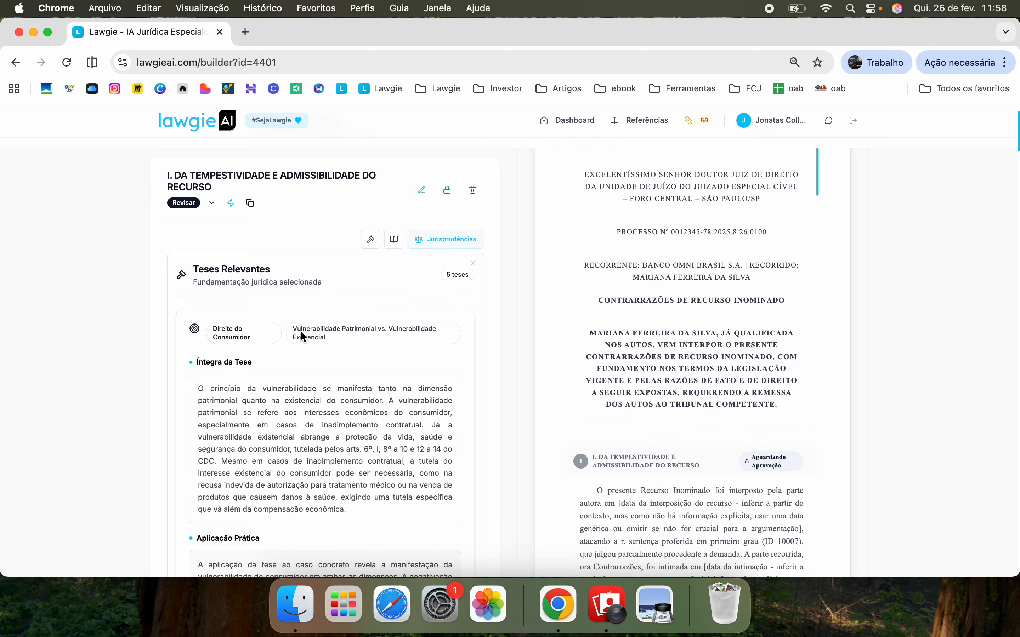
pyautogui.scroll(-3, 302, 333)
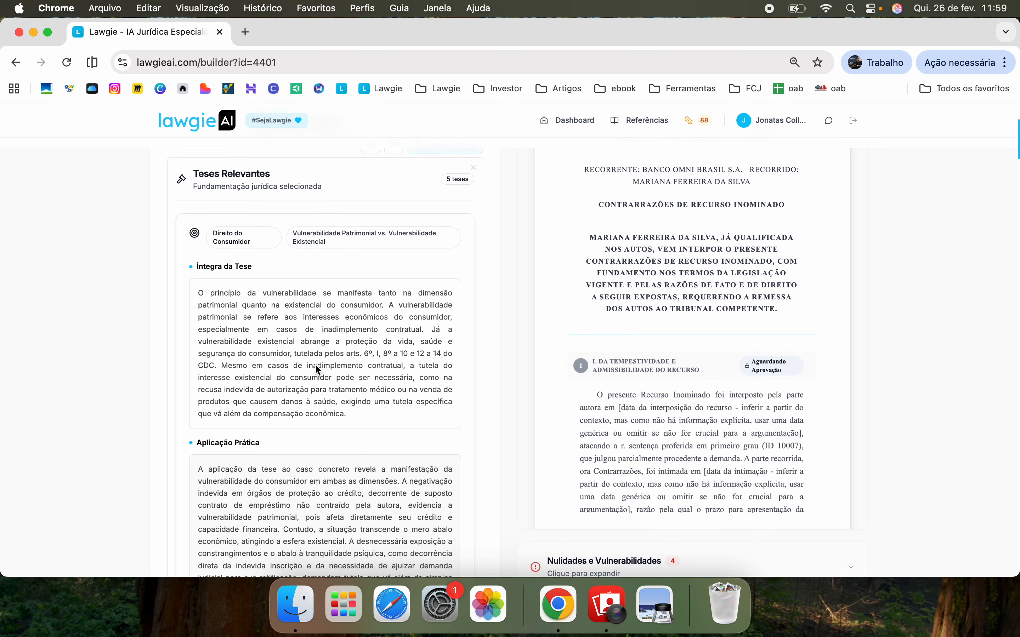
pyautogui.scroll(-2, 319, 370)
pyautogui.scroll(-5, 337, 485)
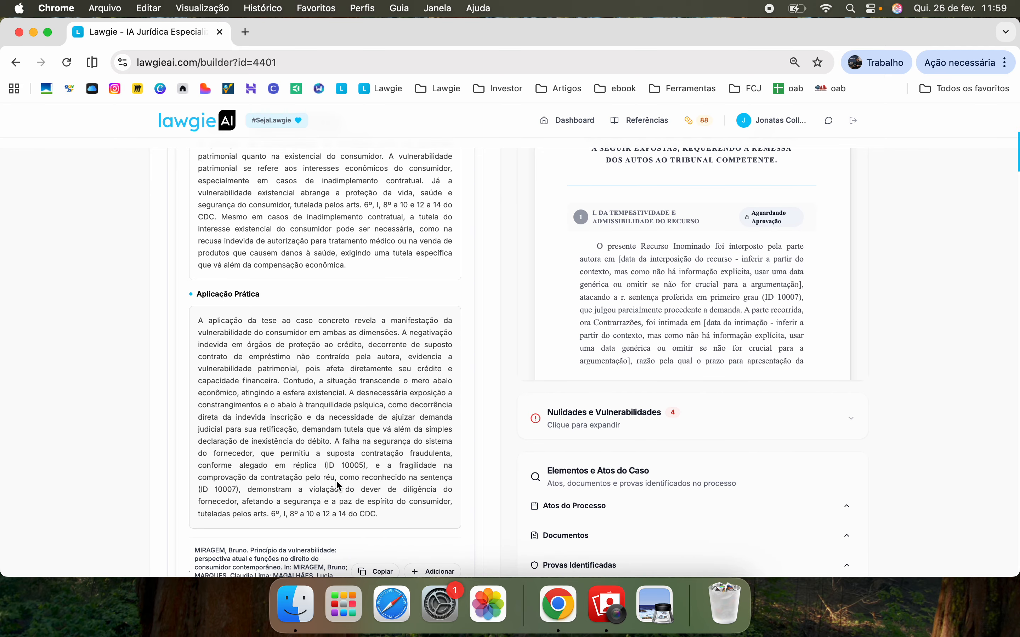
pyautogui.scroll(-1, 308, 515)
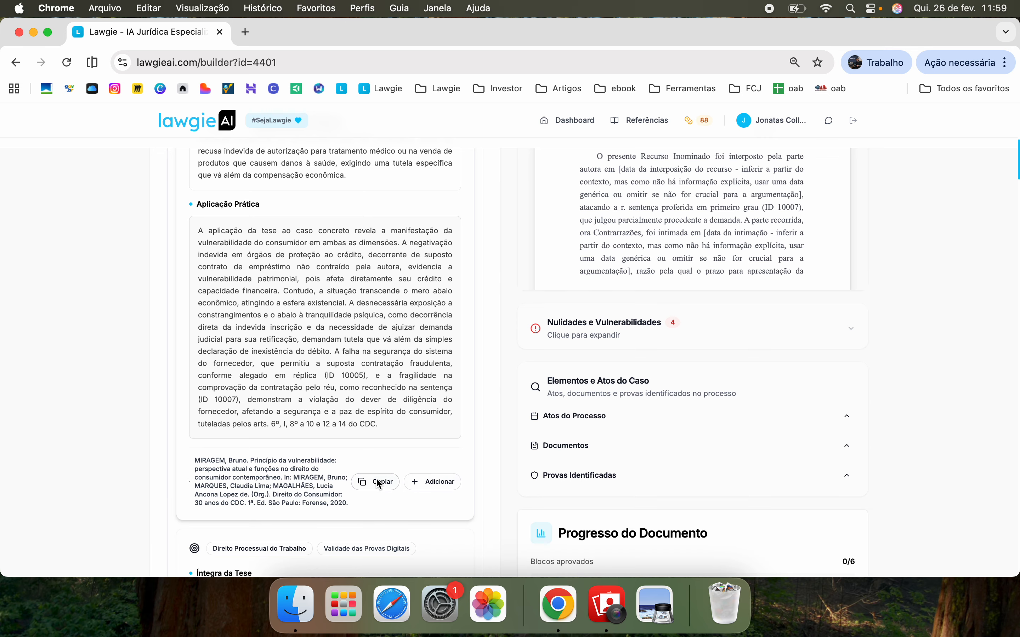
pyautogui.scroll(-1, 403, 374)
pyautogui.scroll(8, 402, 374)
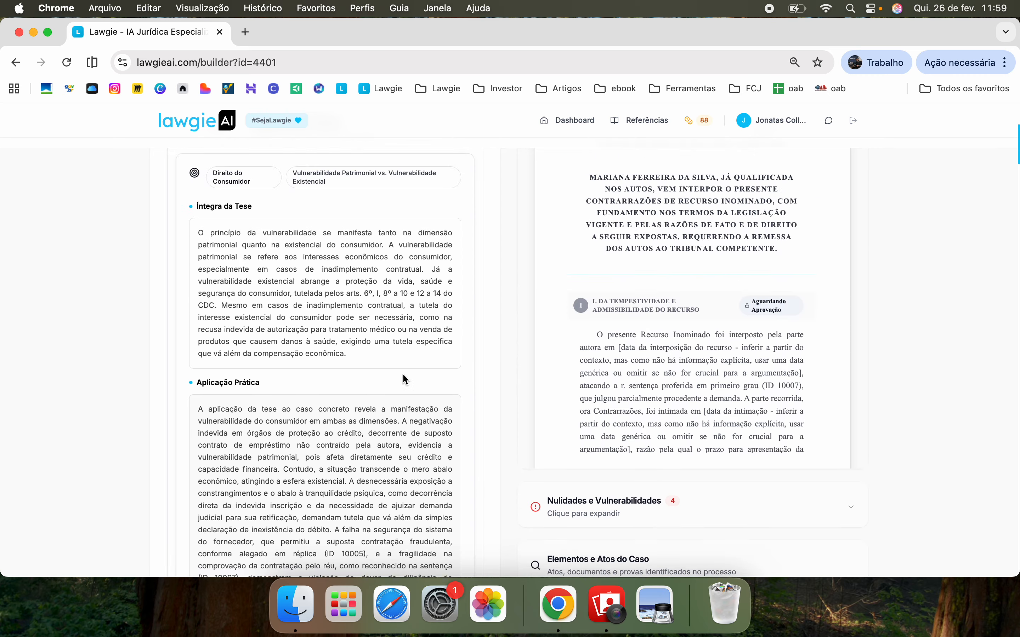
pyautogui.click(472, 206)
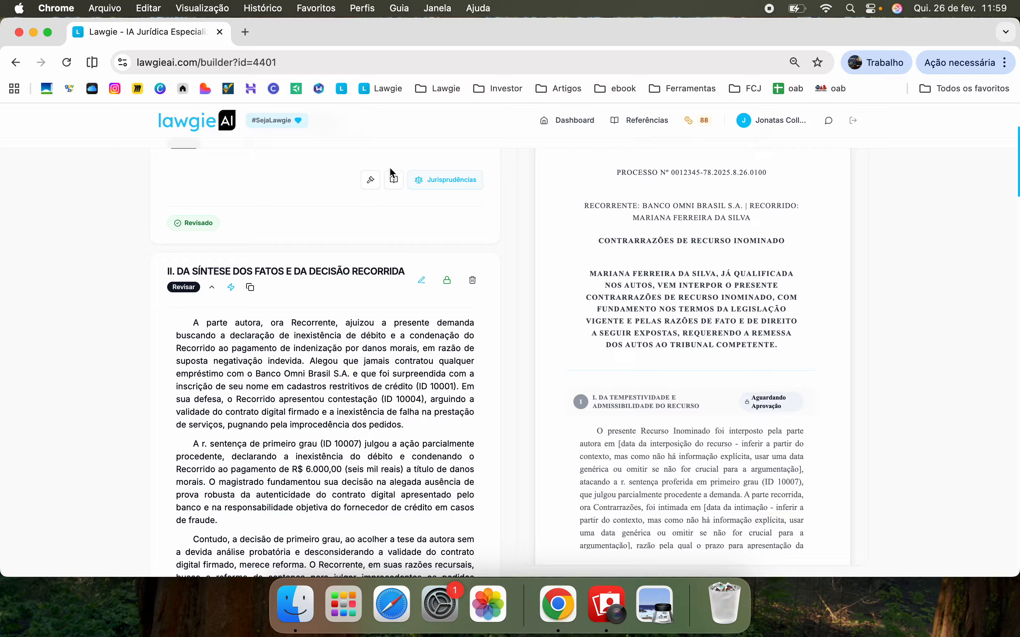
pyautogui.click(394, 179)
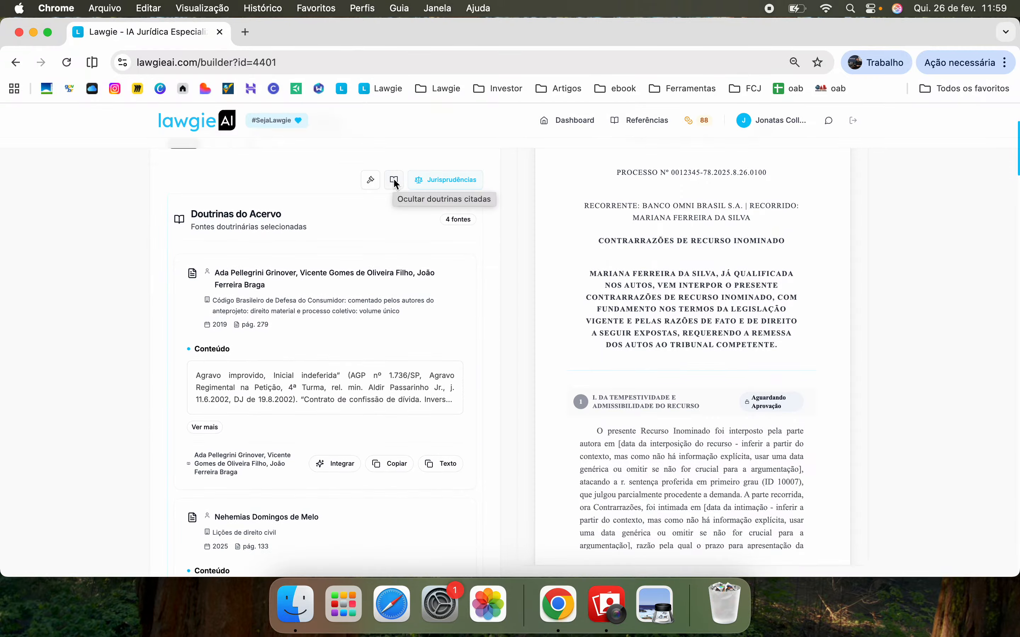
pyautogui.scroll(-3, 333, 275)
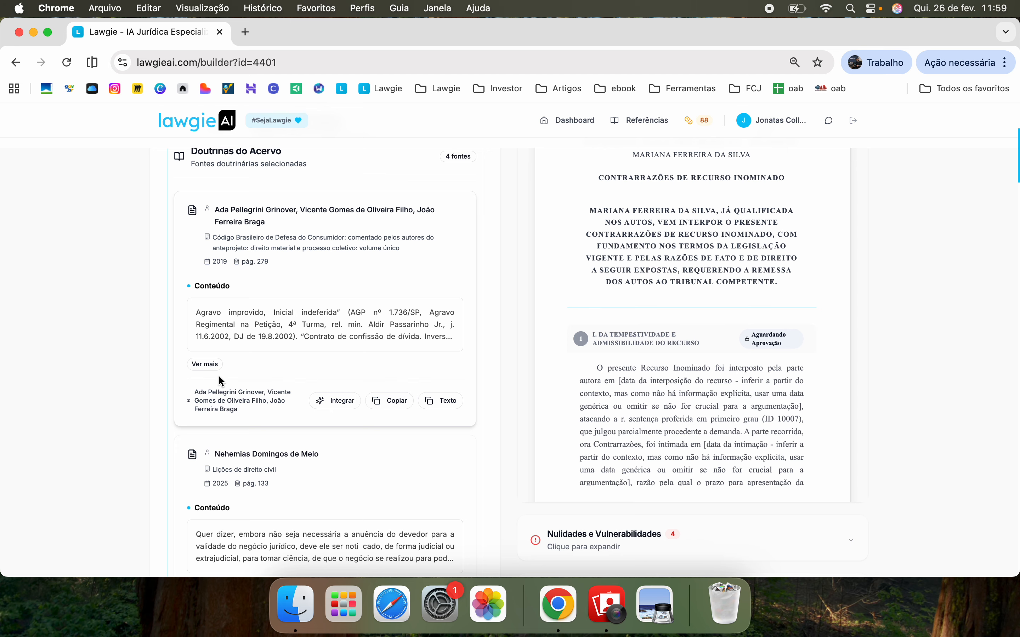
pyautogui.click(205, 365)
pyautogui.scroll(-3, 213, 365)
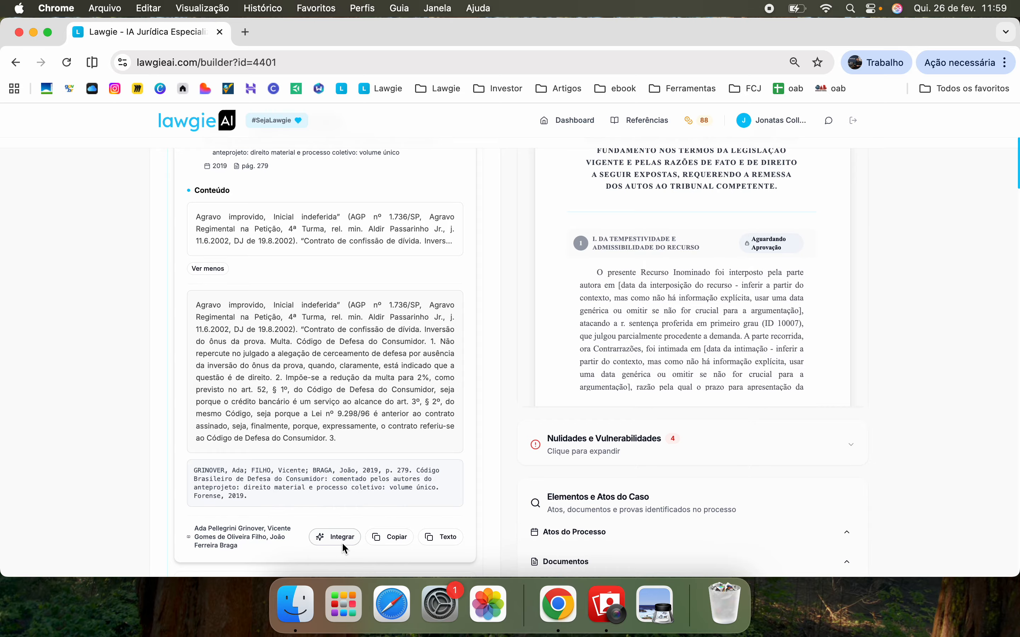
pyautogui.scroll(-3, 390, 366)
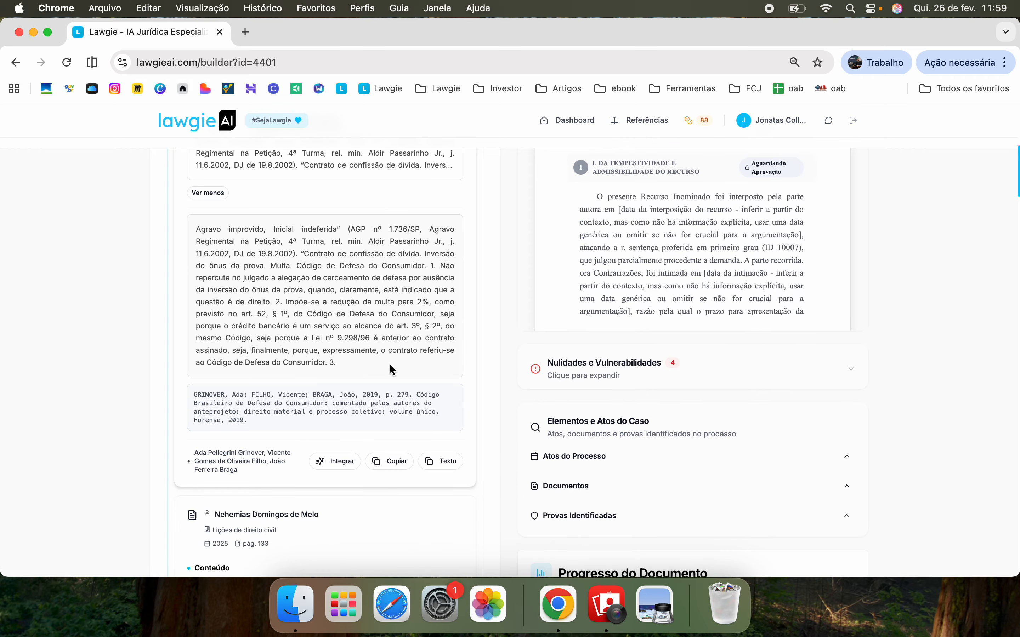
pyautogui.scroll(10, 389, 364)
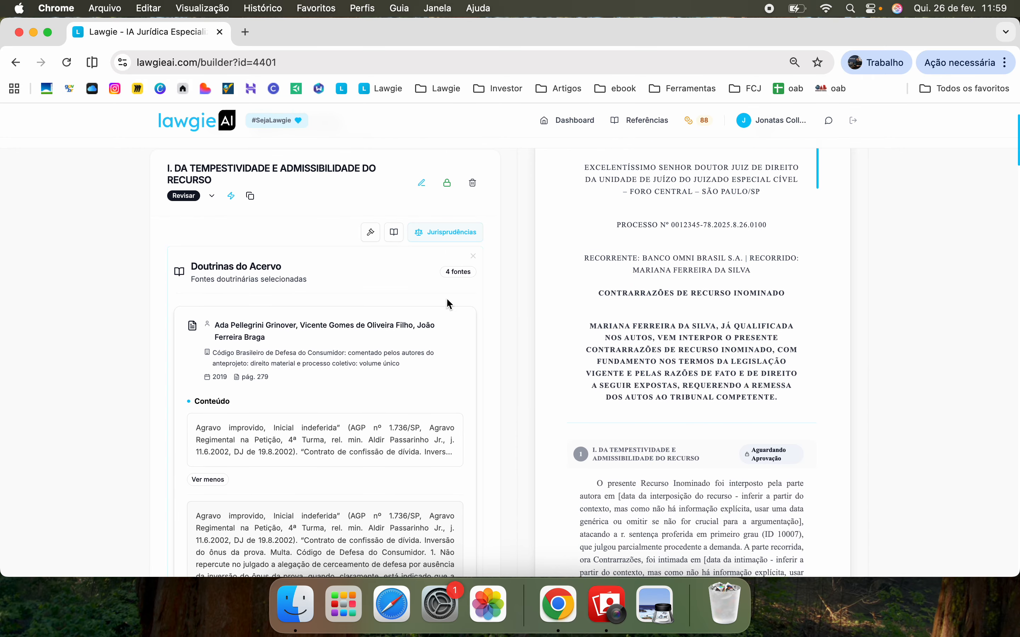
pyautogui.click(473, 256)
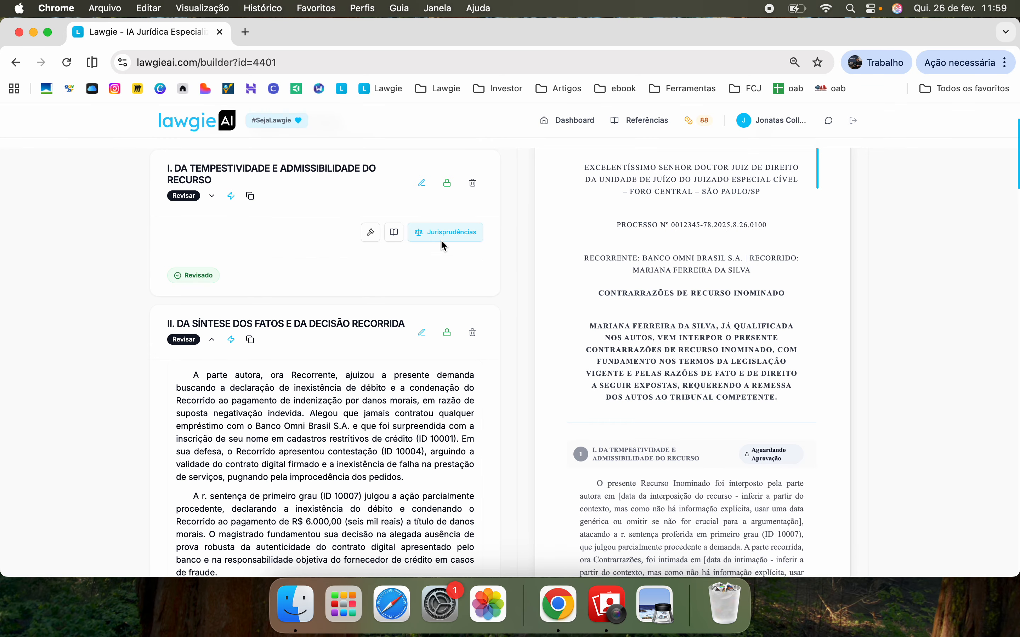
# Expand section I and load its Precedentes Relevantes from TJSP, yielding three selected precedents
pyautogui.click(212, 196)
pyautogui.scroll(3, 391, 367)
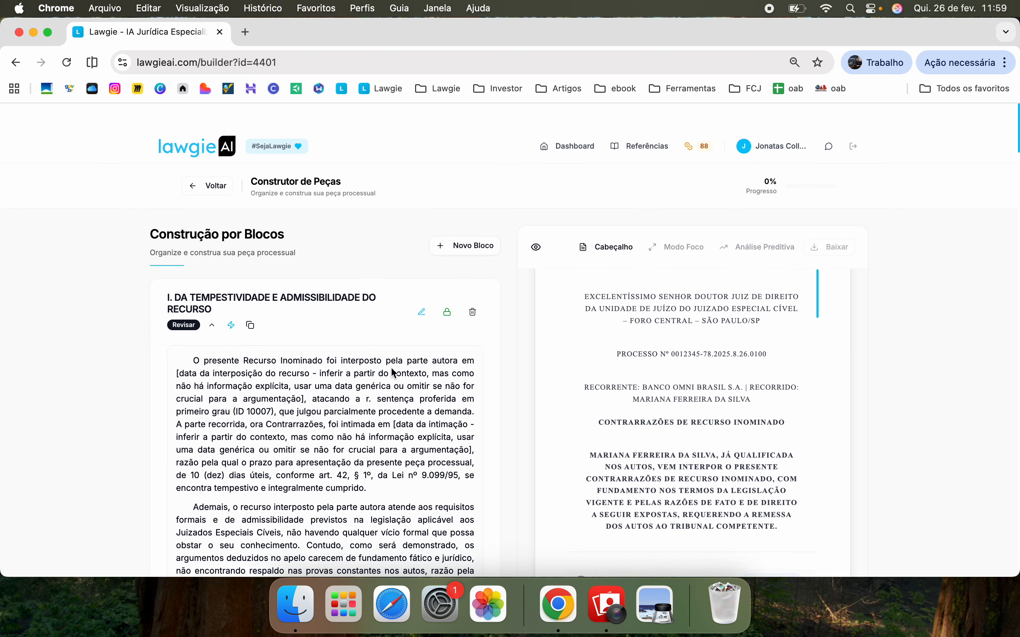
pyautogui.scroll(-10, 391, 367)
pyautogui.scroll(-15, 390, 367)
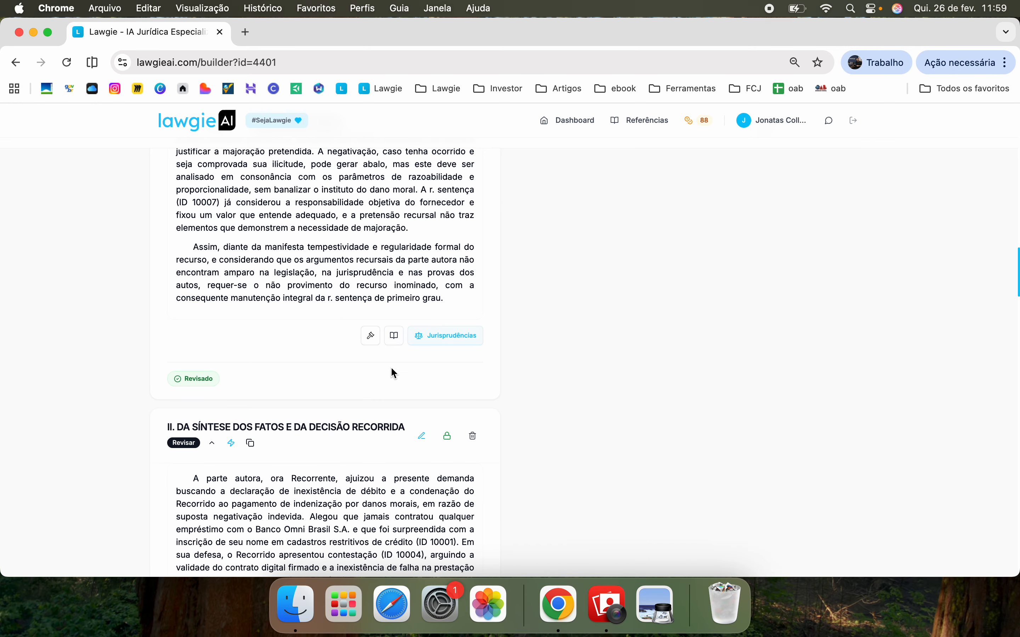
pyautogui.click(449, 335)
pyautogui.scroll(-3, 331, 378)
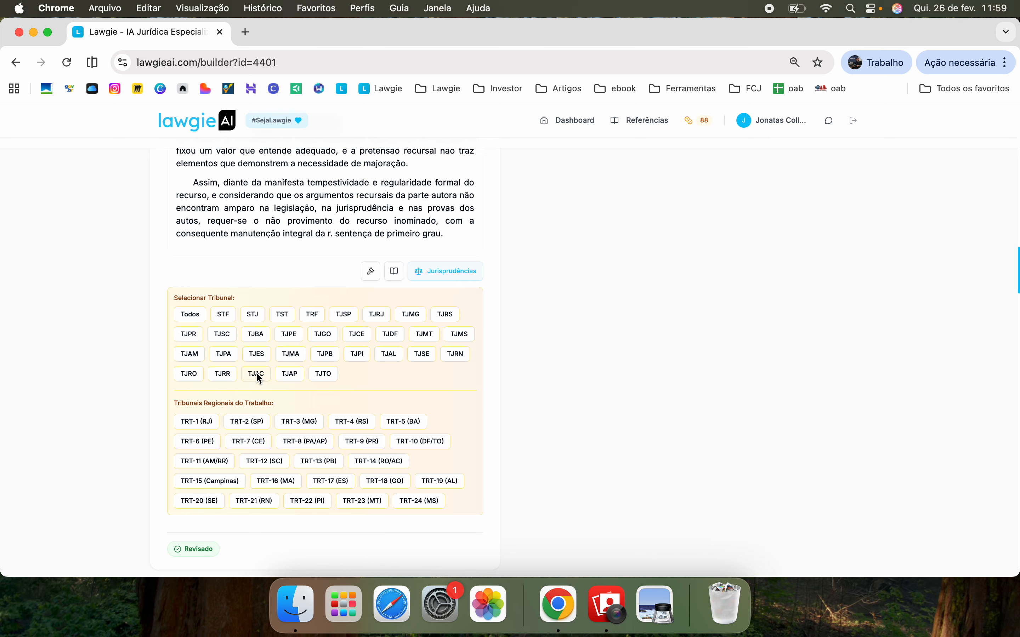
pyautogui.click(348, 316)
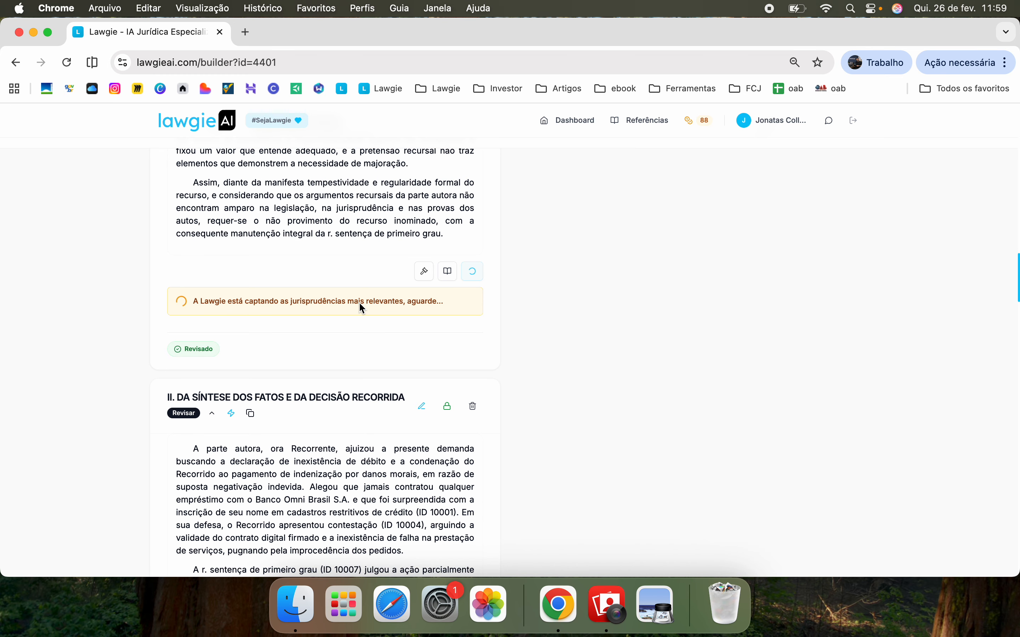
pyautogui.scroll(-8, 359, 302)
pyautogui.scroll(18, 359, 302)
pyautogui.scroll(15, 320, 166)
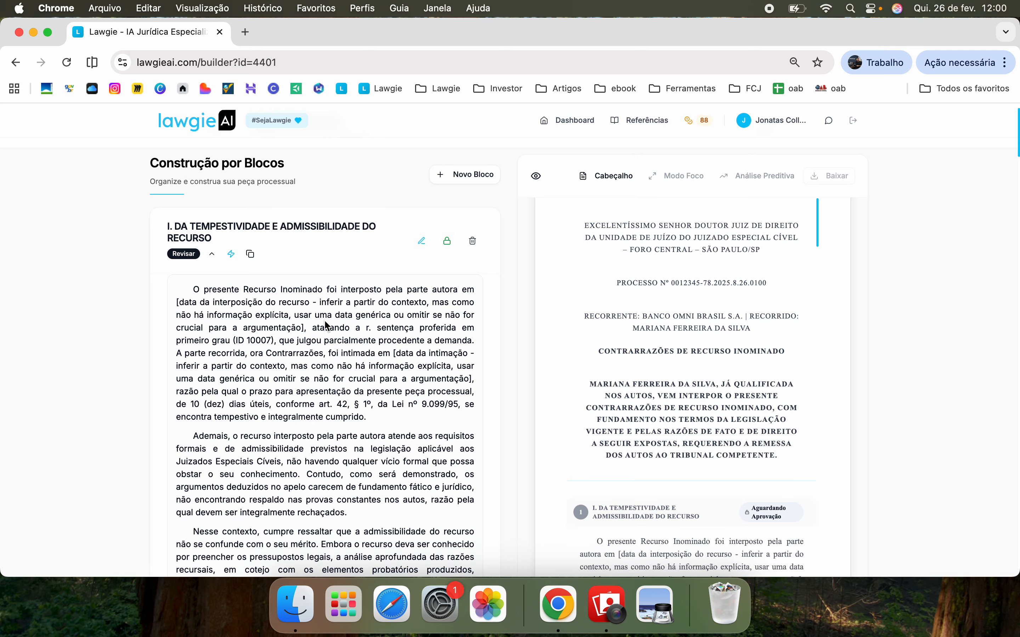
pyautogui.scroll(-20, 326, 325)
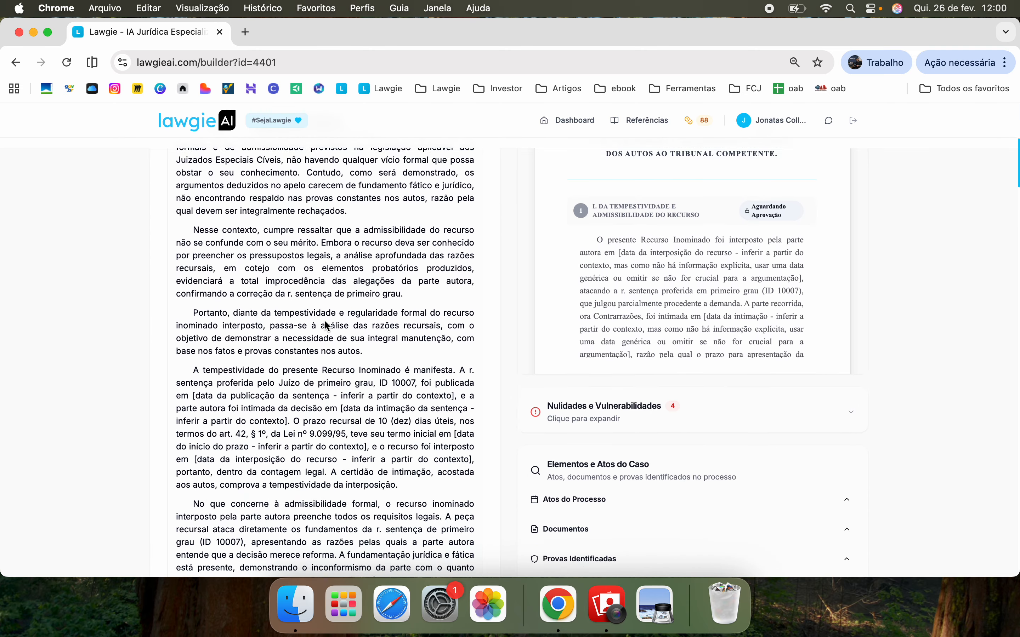
pyautogui.scroll(-8, 326, 354)
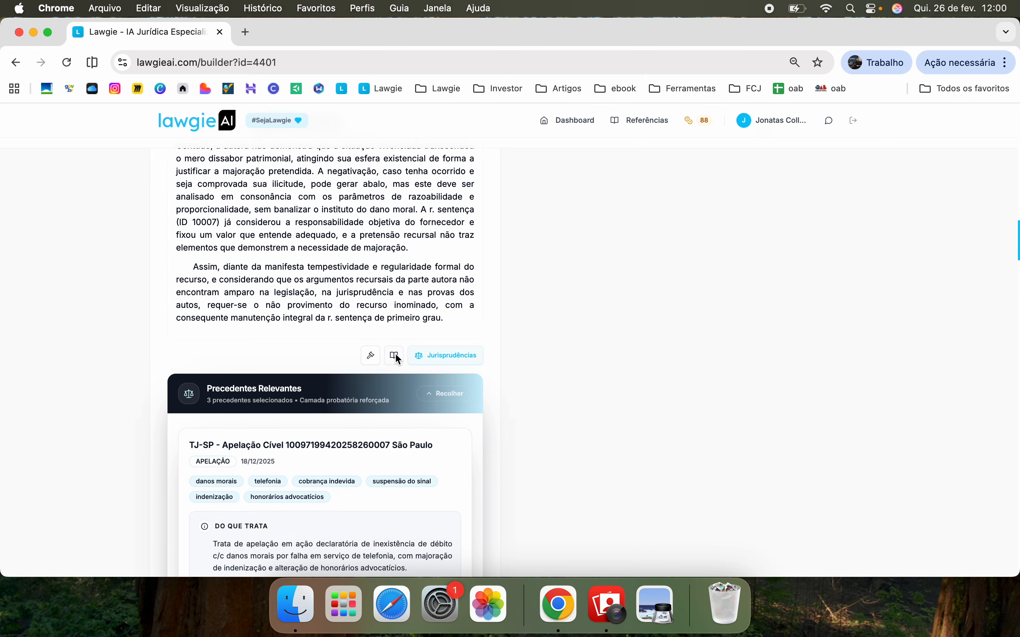
pyautogui.scroll(-2, 397, 349)
pyautogui.scroll(-4, 400, 355)
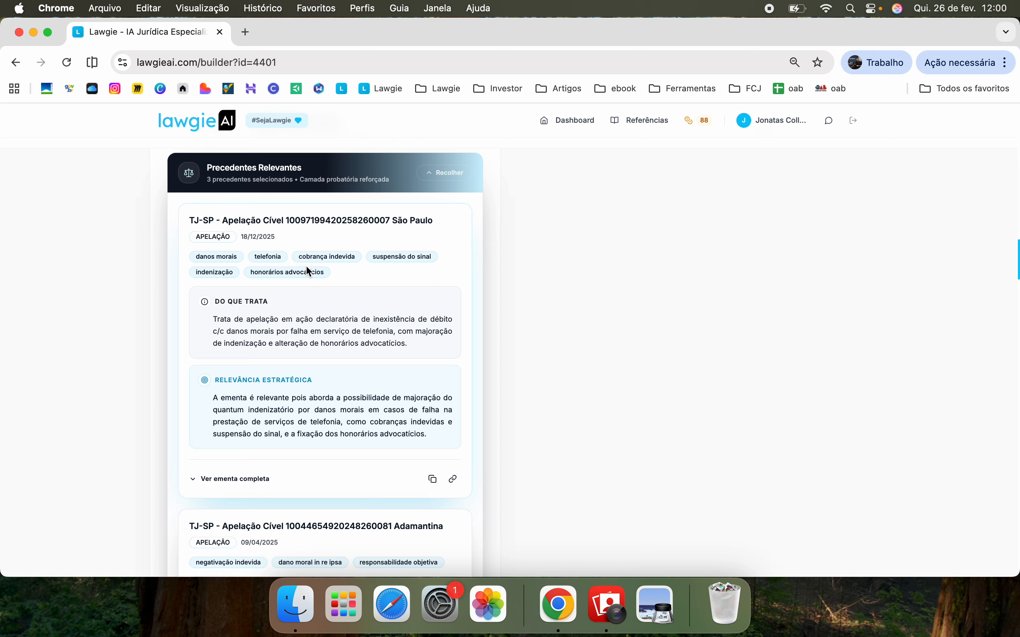
pyautogui.moveTo(219, 221); pyautogui.dragTo(297, 221)
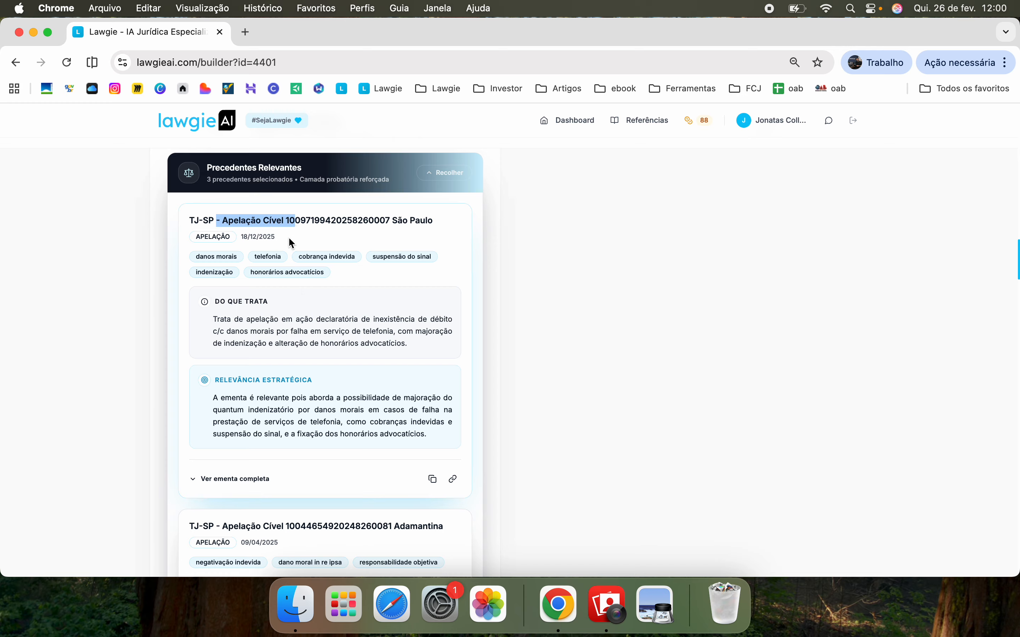
pyautogui.click(272, 239)
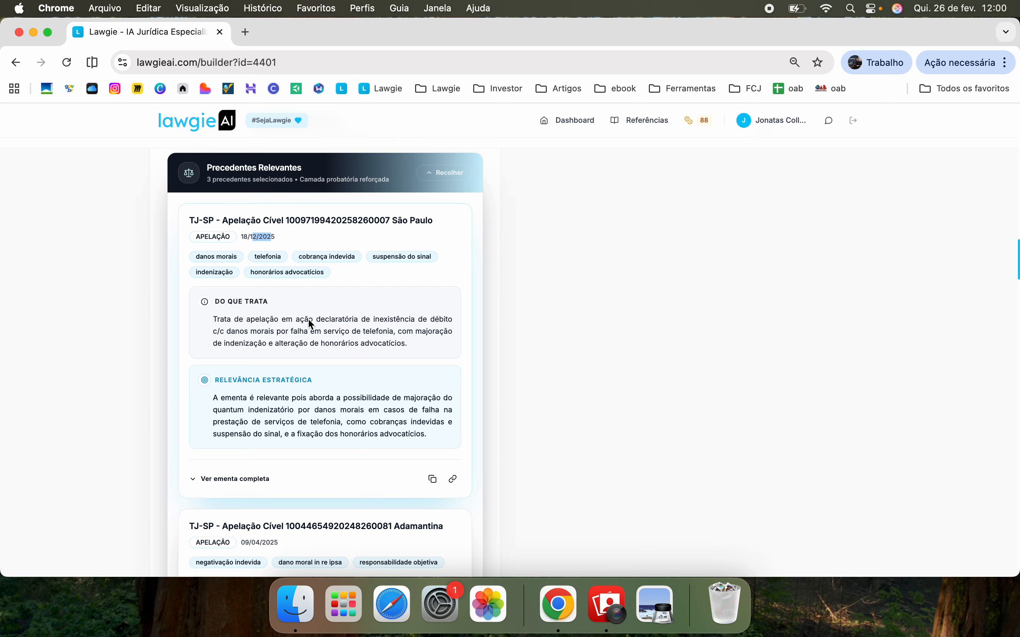
pyautogui.scroll(-2, 297, 353)
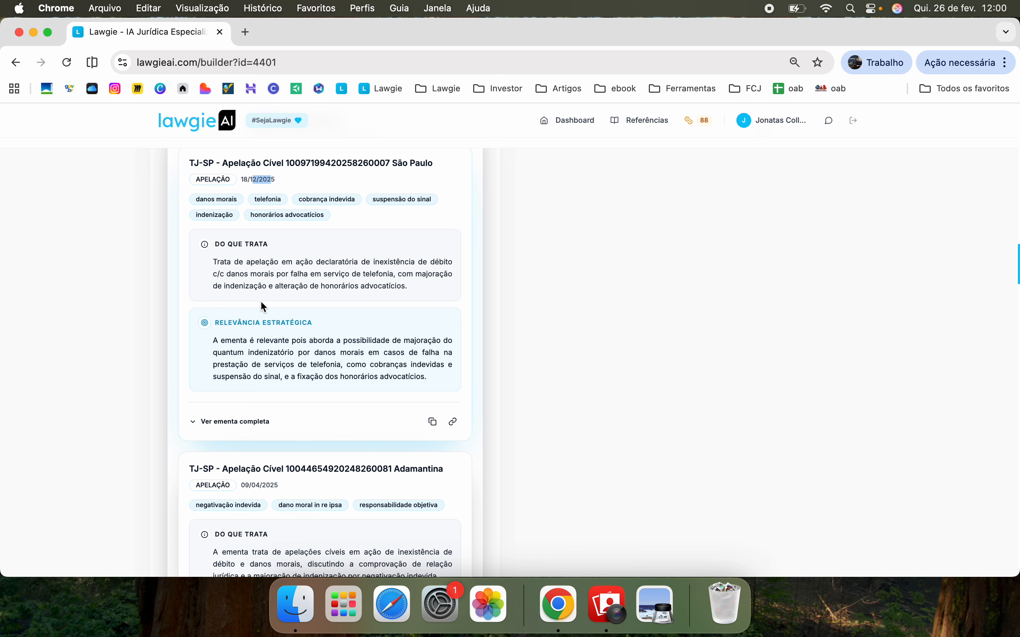
pyautogui.click(249, 423)
pyautogui.scroll(-3, 249, 423)
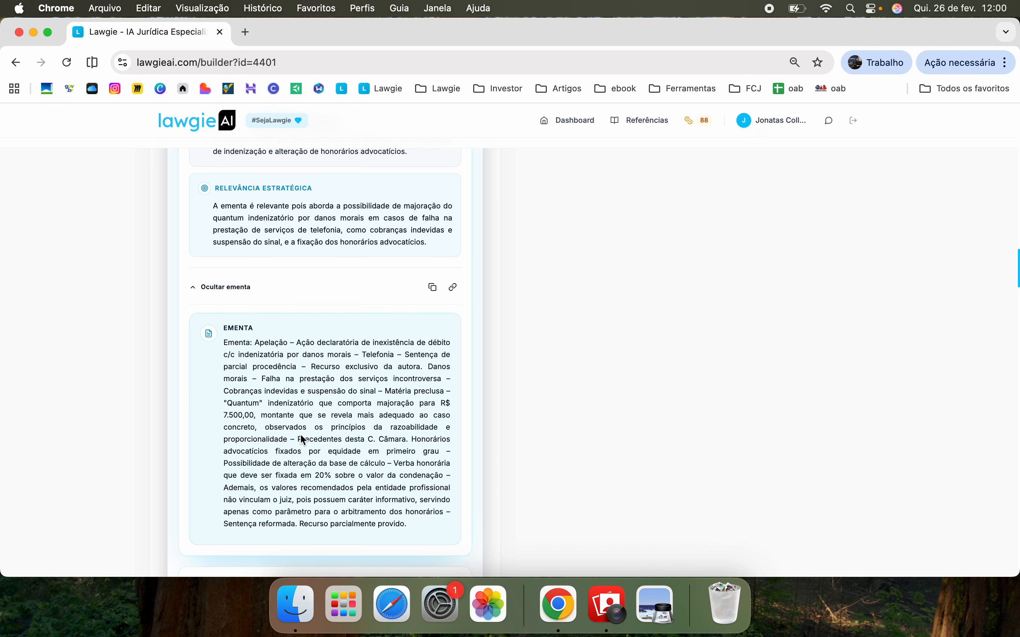
pyautogui.click(224, 289)
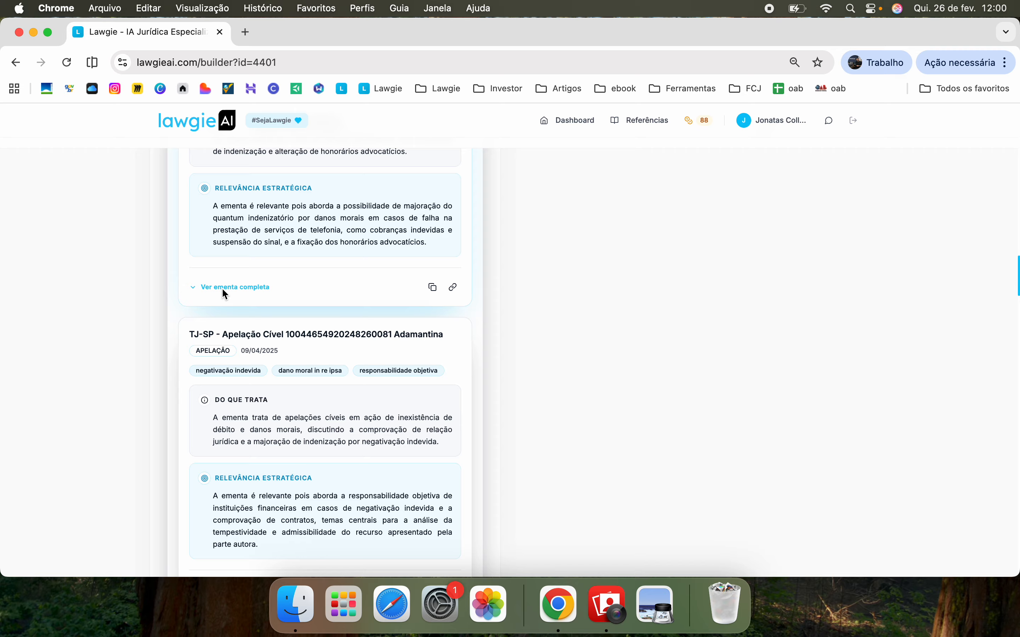
pyautogui.scroll(-2, 283, 271)
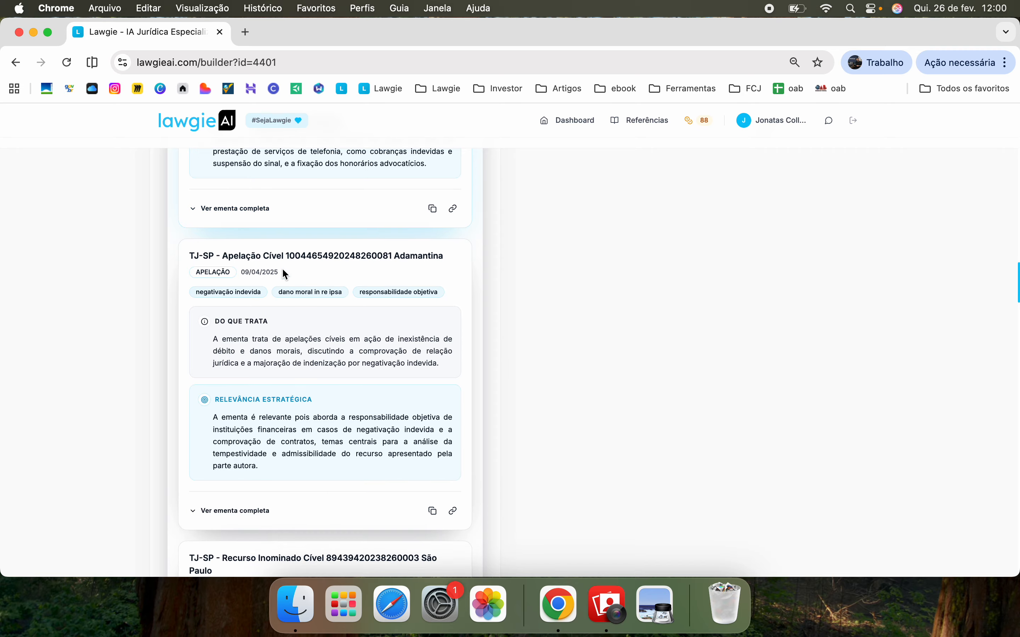
pyautogui.scroll(10, 283, 271)
pyautogui.scroll(5, 284, 272)
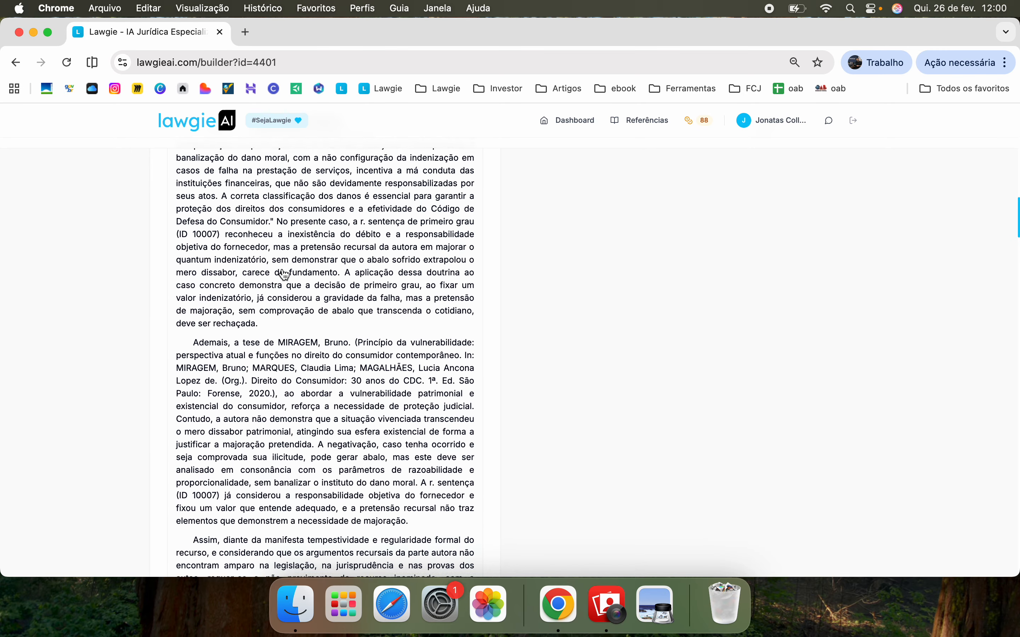
pyautogui.scroll(-9, 283, 274)
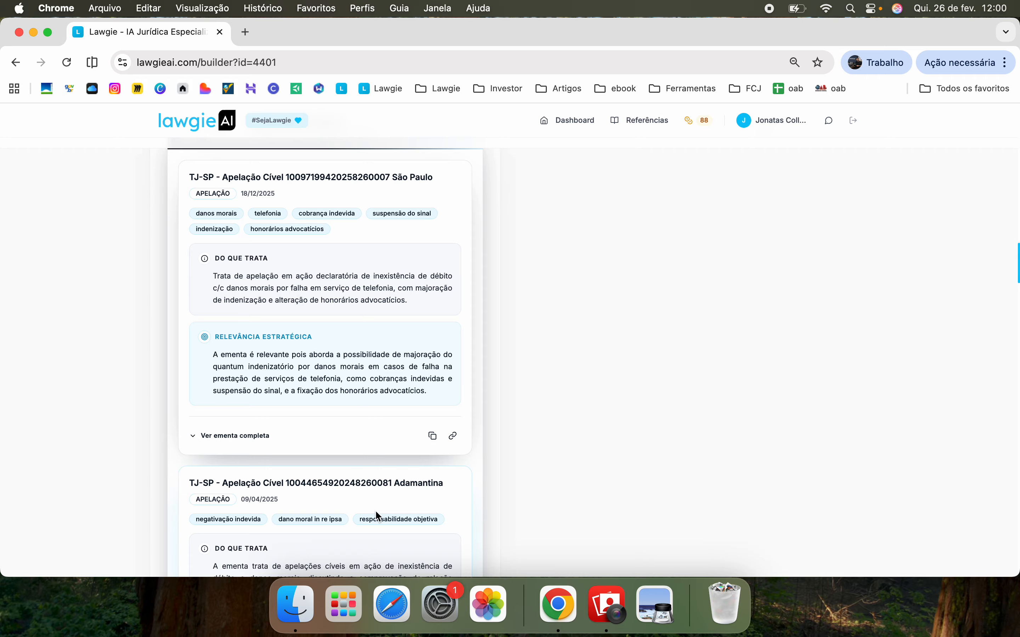
# Integrate the first precedent's ementa into section I and read through the section's text
pyautogui.click(452, 438)
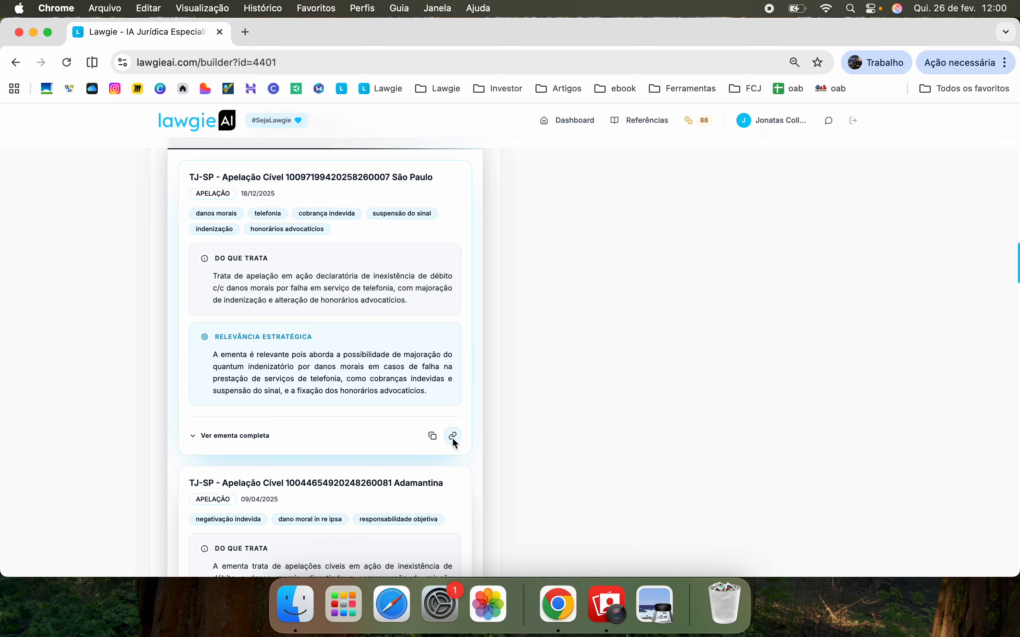
pyautogui.scroll(-3, 452, 439)
pyautogui.scroll(10, 453, 439)
pyautogui.scroll(9, 452, 331)
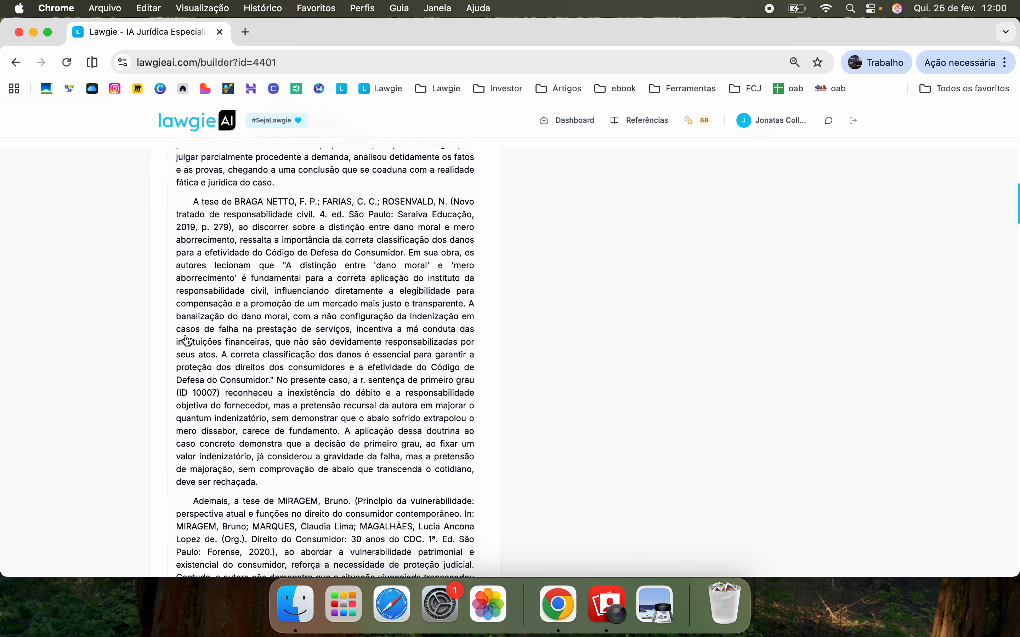
pyautogui.scroll(1, 306, 361)
pyautogui.scroll(15, 306, 358)
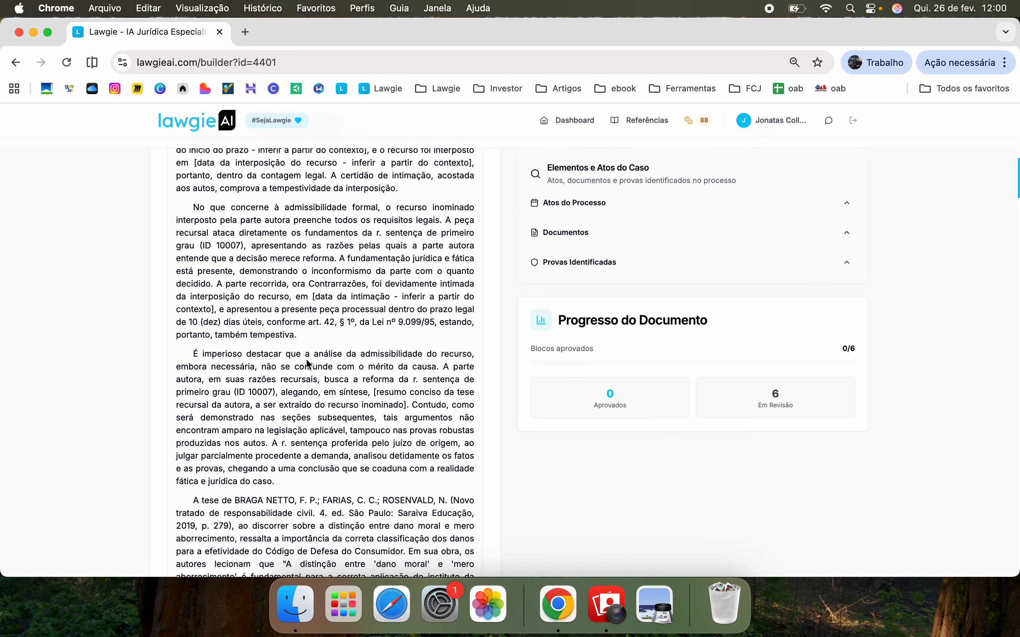
pyautogui.scroll(-15, 298, 386)
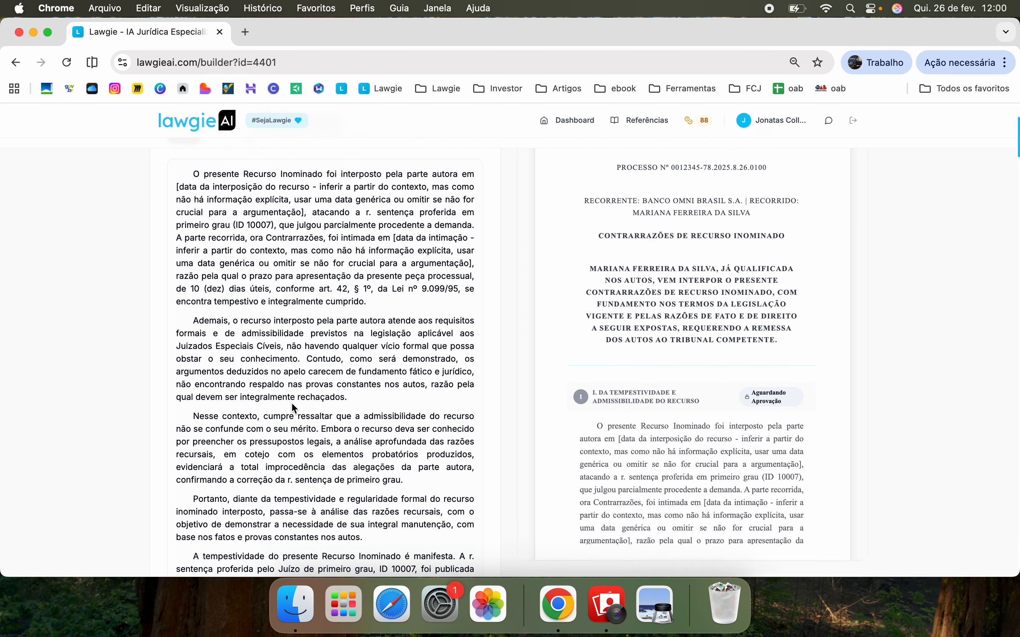
pyautogui.scroll(-15, 293, 404)
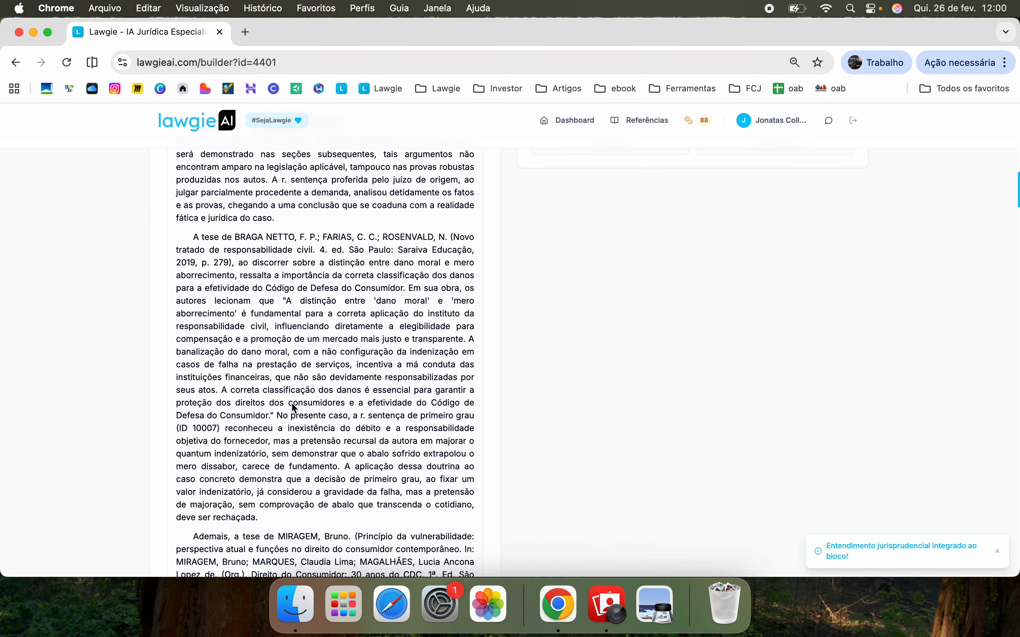
pyautogui.scroll(-3, 293, 408)
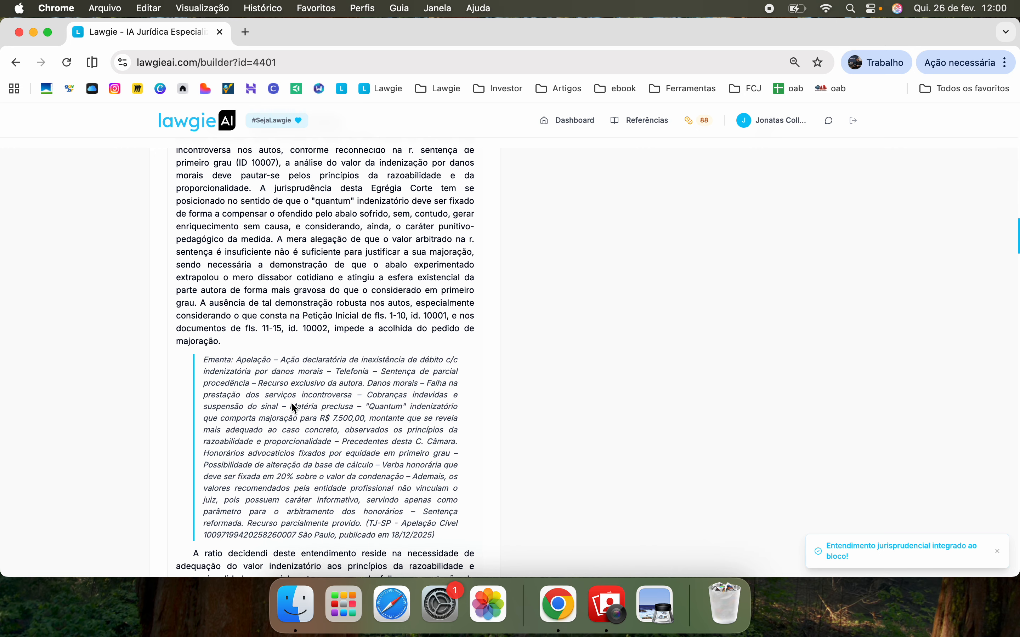
pyautogui.scroll(-4, 421, 392)
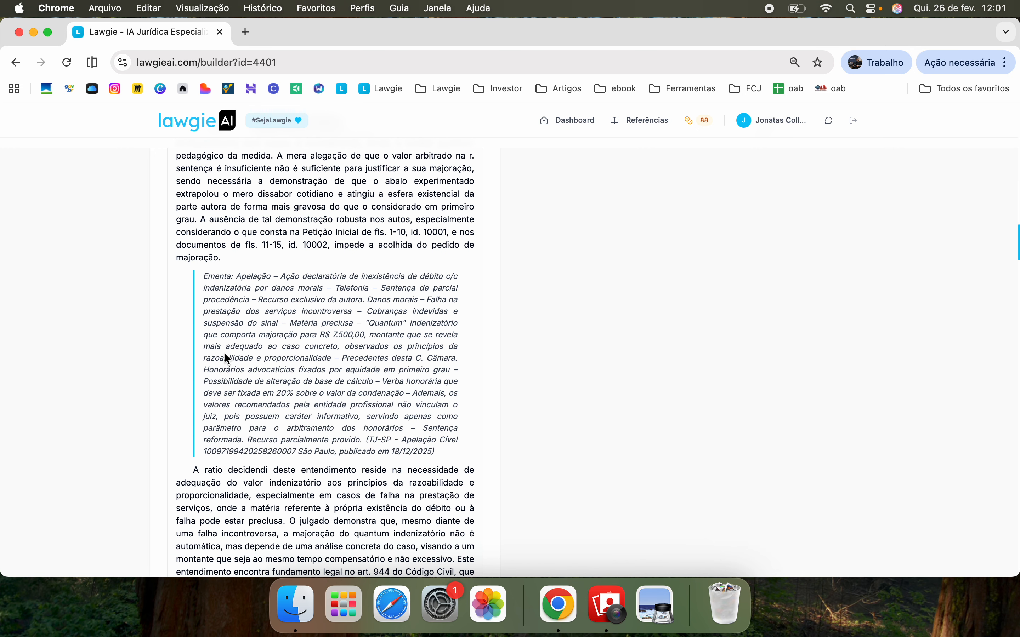
pyautogui.scroll(-15, 273, 316)
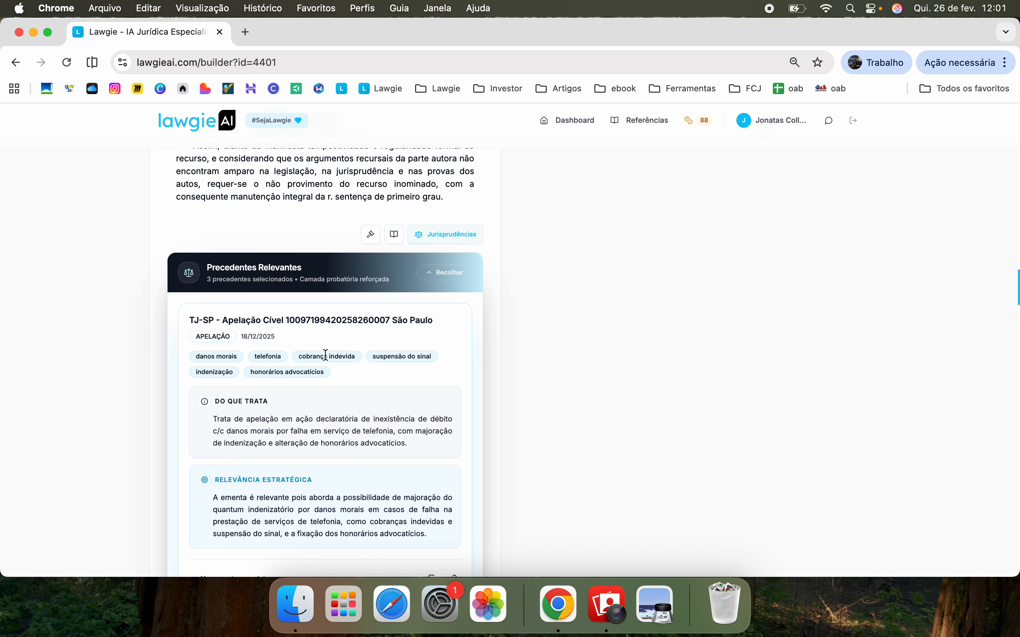
pyautogui.scroll(-5, 326, 459)
pyautogui.scroll(-9, 326, 458)
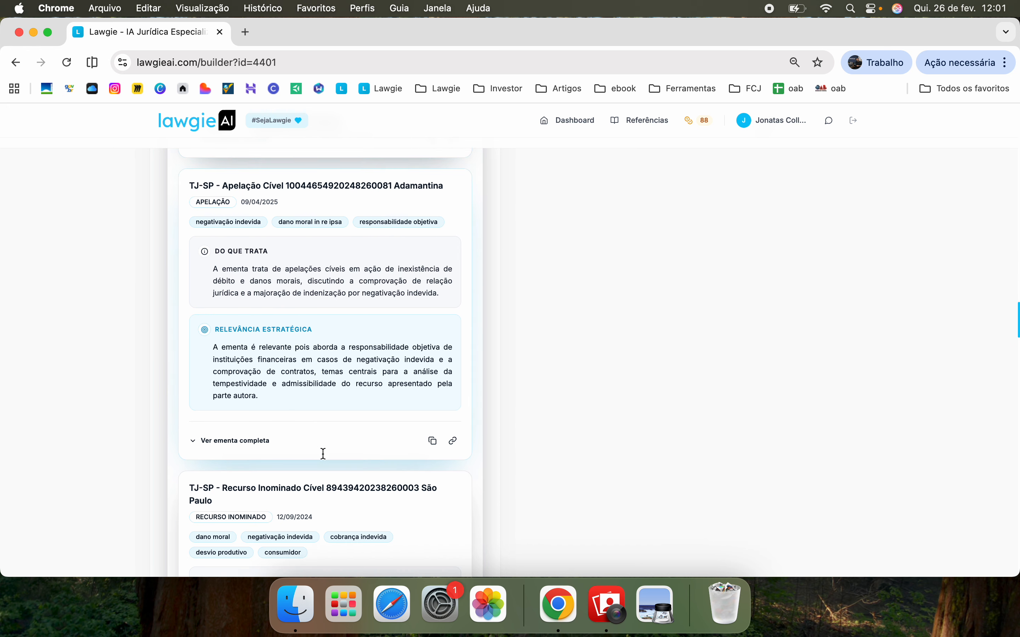
pyautogui.scroll(8, 326, 457)
pyautogui.scroll(8, 322, 453)
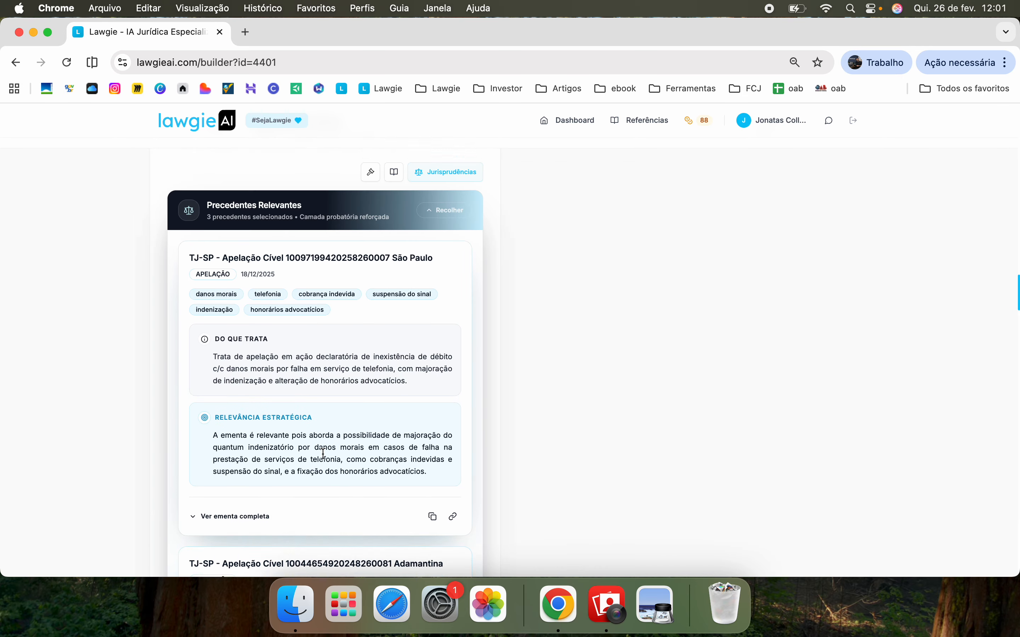
# Close the court selection, fold away the precedents panel, and collapse section I
pyautogui.click(449, 299)
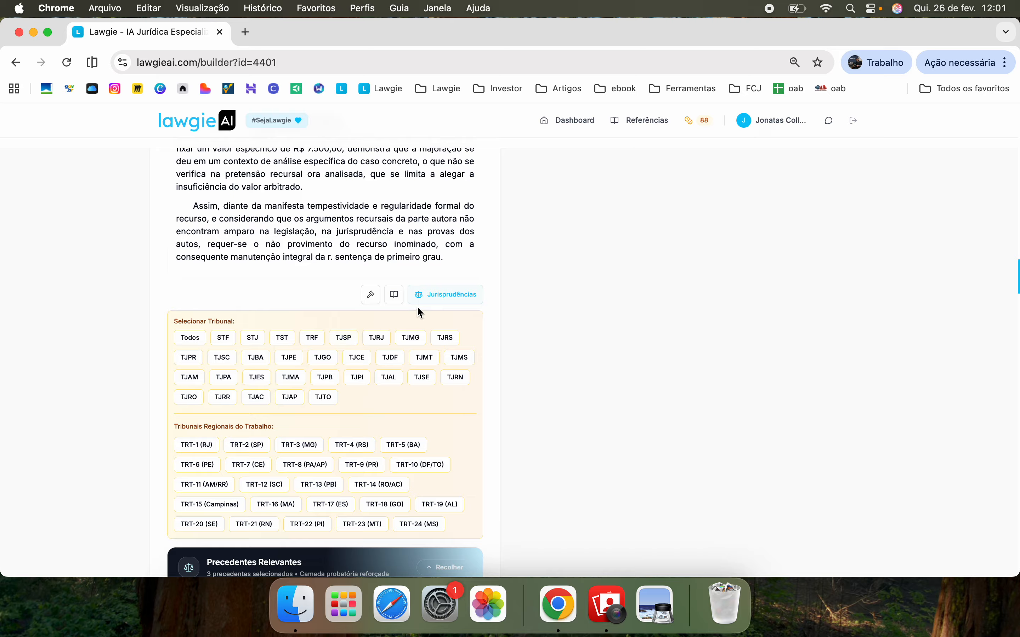
pyautogui.click(446, 295)
pyautogui.click(455, 333)
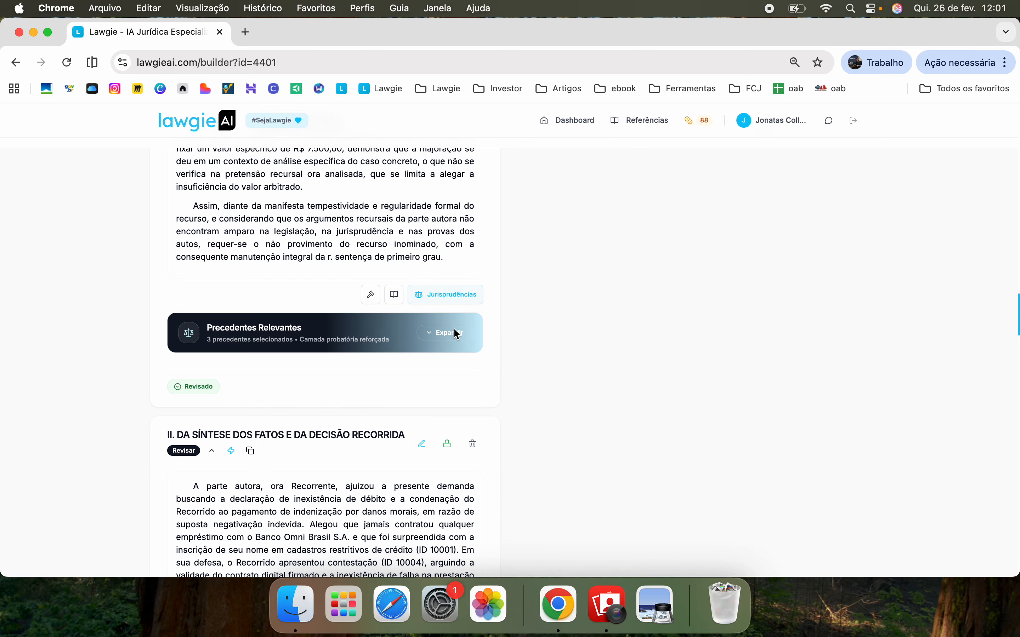
pyautogui.scroll(-20, 454, 328)
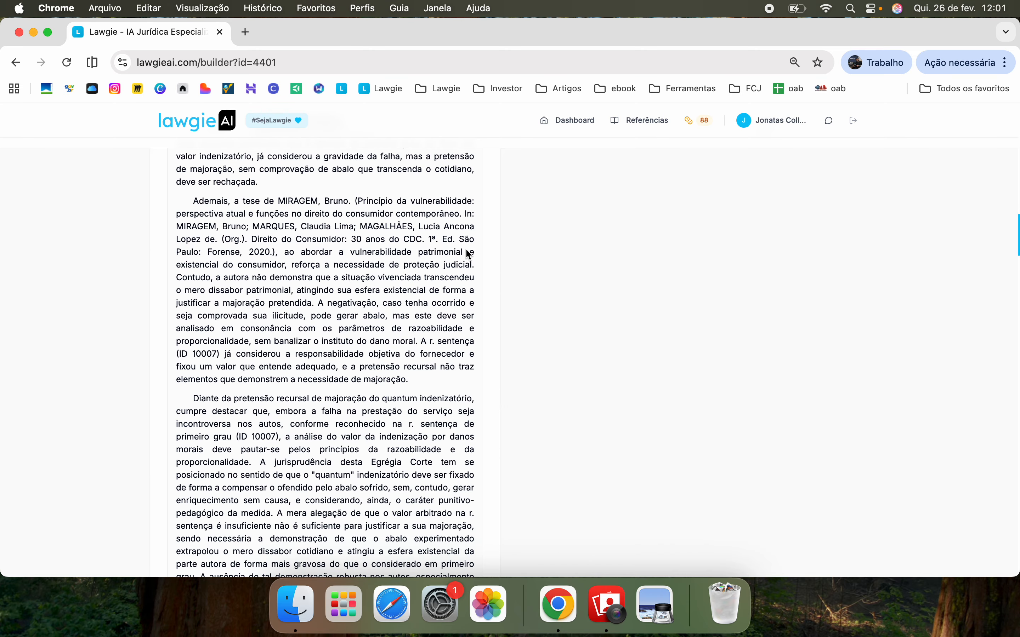
pyautogui.scroll(20, 239, 252)
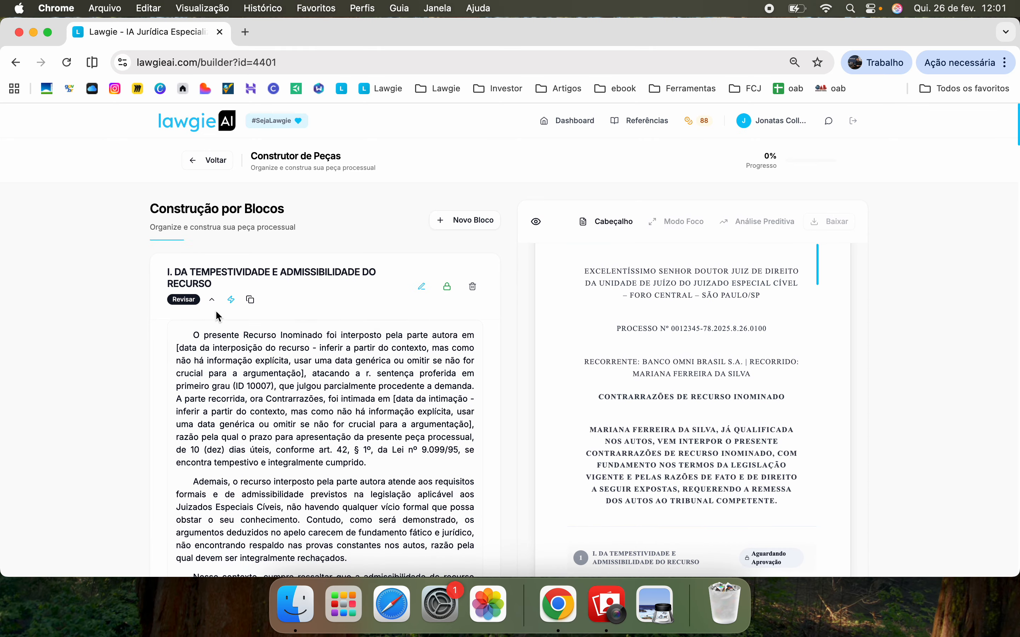
pyautogui.click(212, 299)
# Approve section I of the Contrarrazões
pyautogui.click(451, 288)
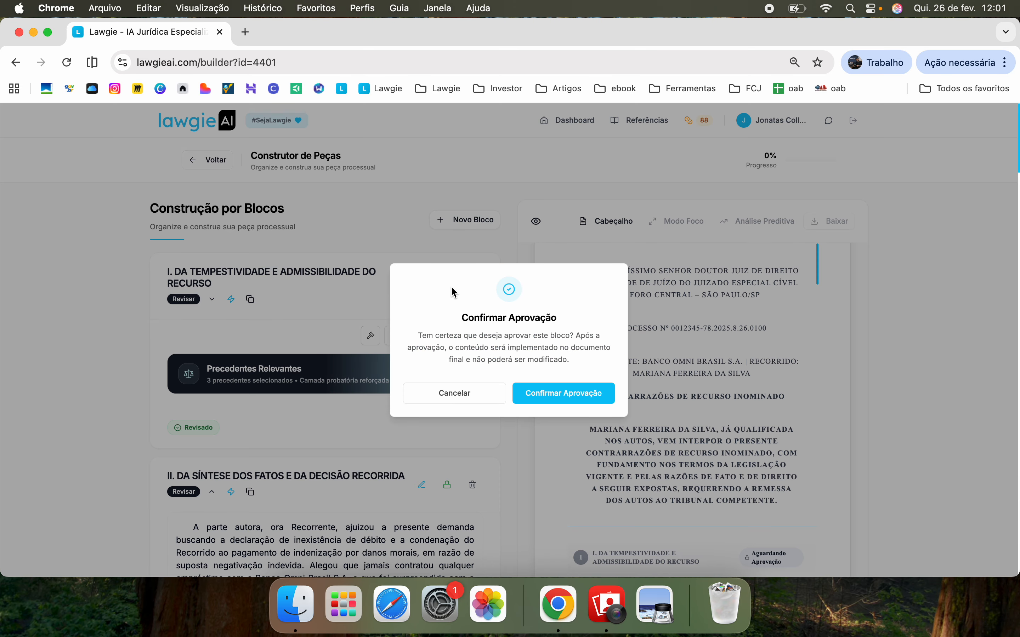
pyautogui.click(549, 394)
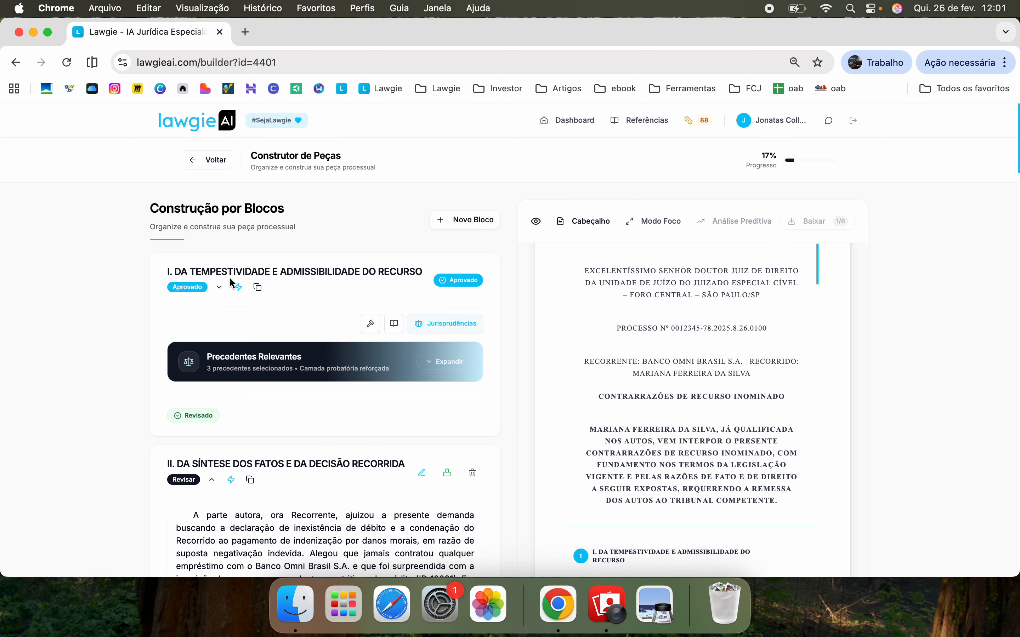
pyautogui.moveTo(765, 155); pyautogui.dragTo(788, 165)
pyautogui.click(392, 283)
pyautogui.scroll(-3, 335, 406)
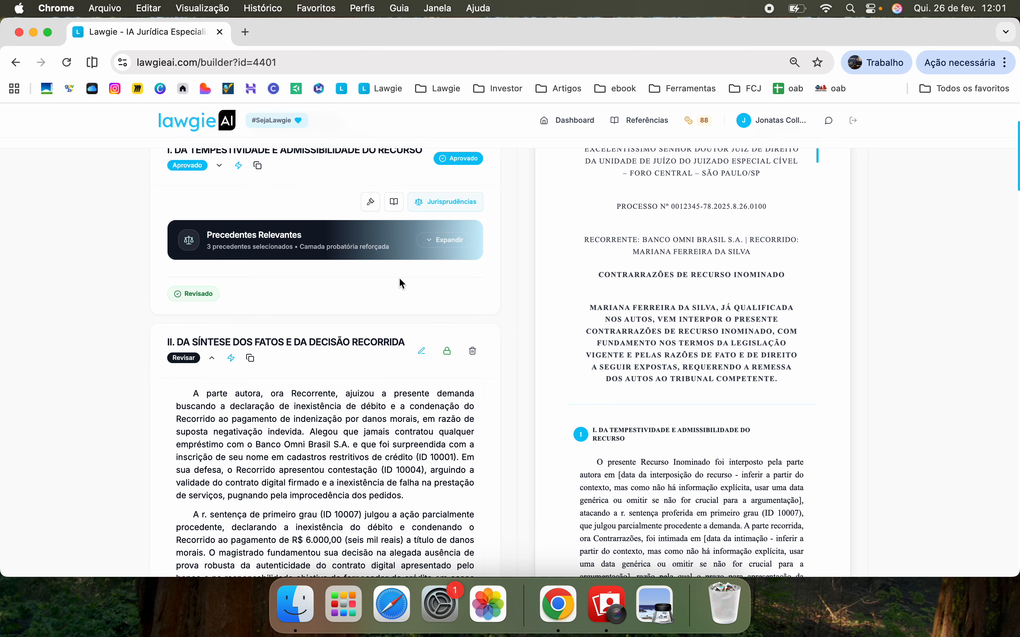
pyautogui.scroll(-3, 399, 279)
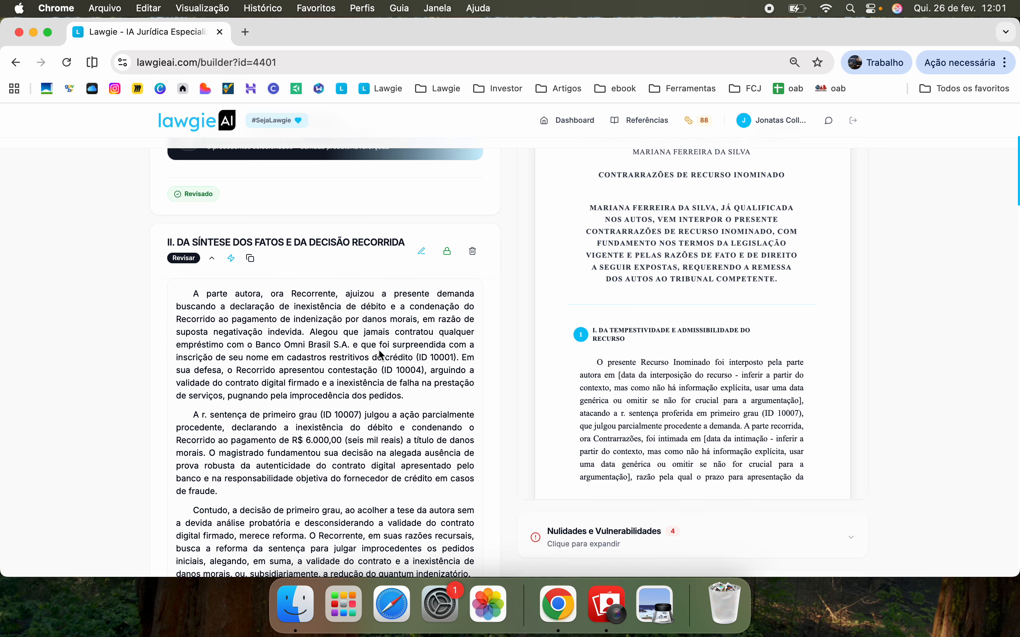
# Approve sections II and III, closing section II's editor without changes
pyautogui.click(212, 259)
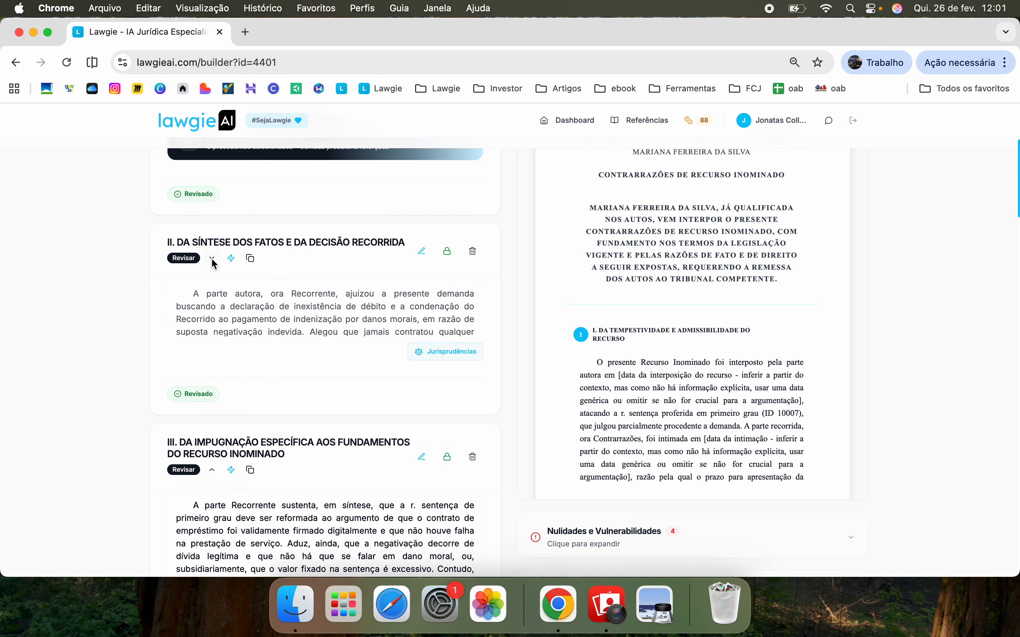
pyautogui.click(423, 253)
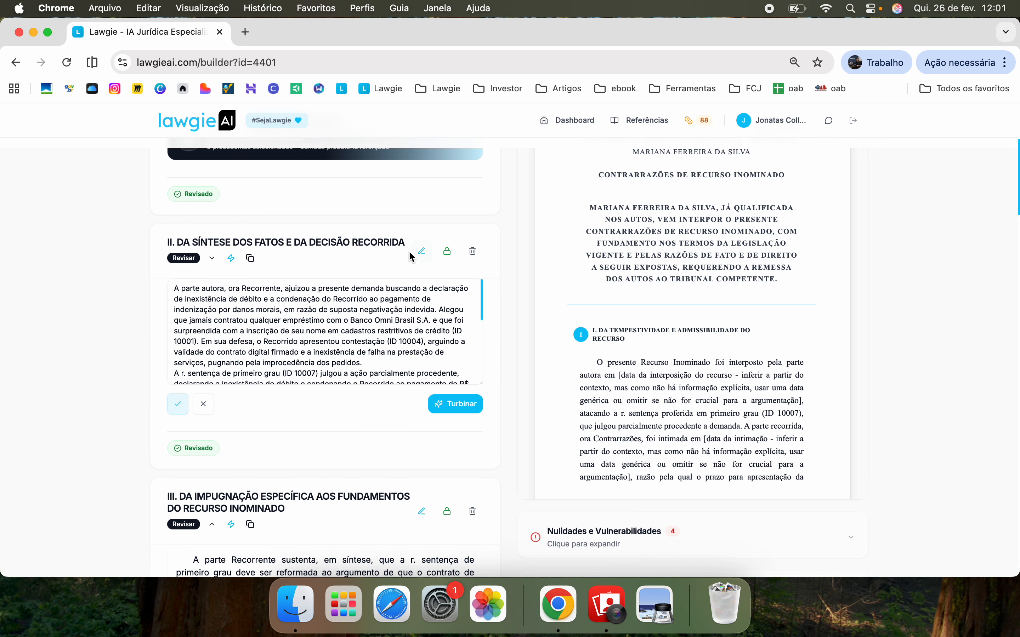
pyautogui.click(211, 406)
pyautogui.click(447, 252)
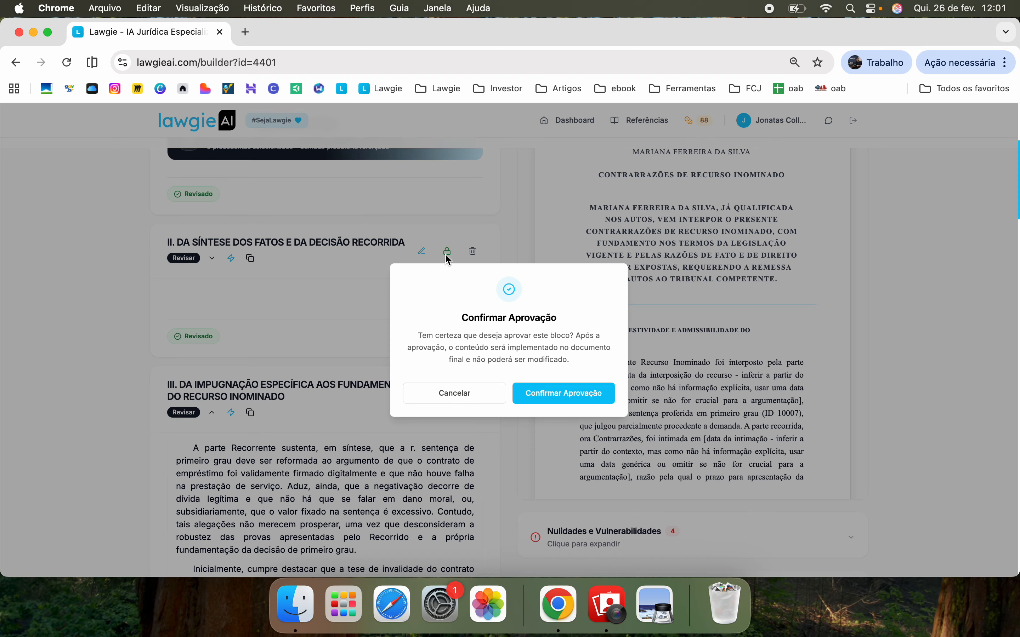
pyautogui.click(562, 393)
pyautogui.click(447, 399)
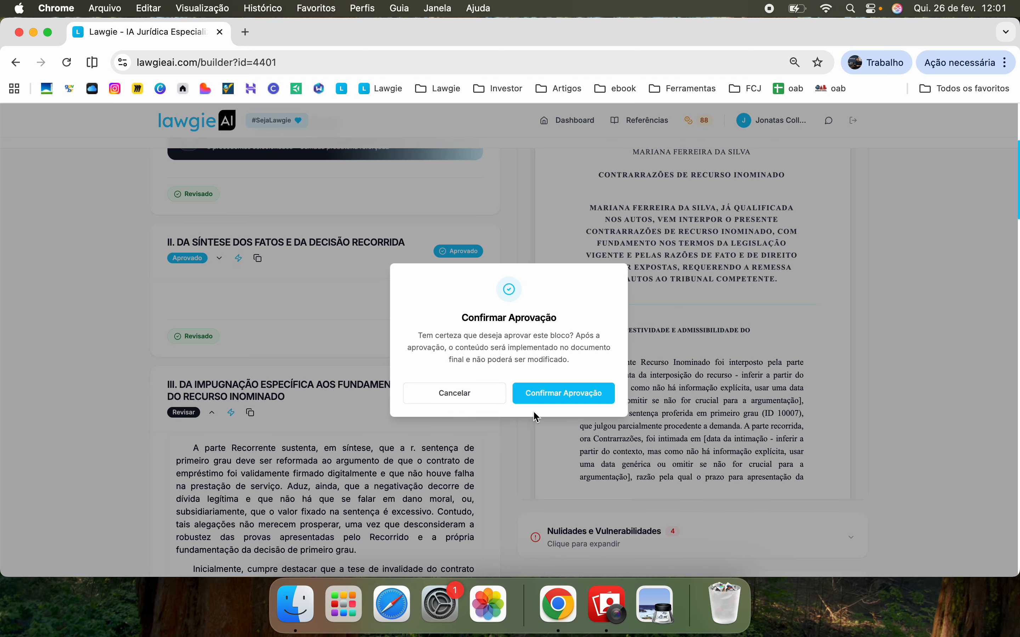
pyautogui.click(562, 393)
# Collapse section III and approve section IV
pyautogui.click(220, 412)
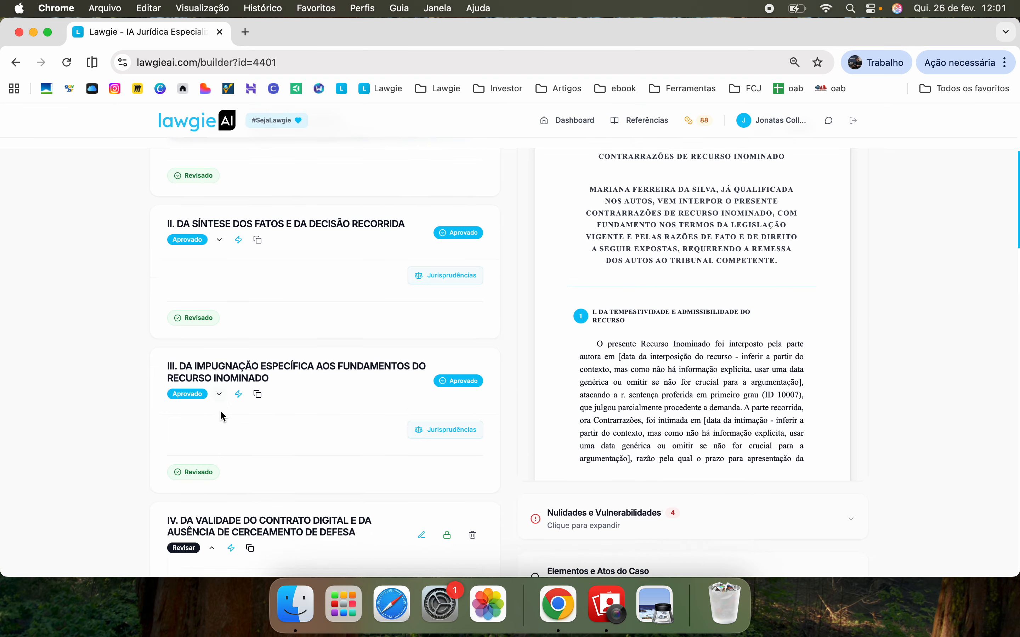
pyautogui.scroll(-7, 220, 410)
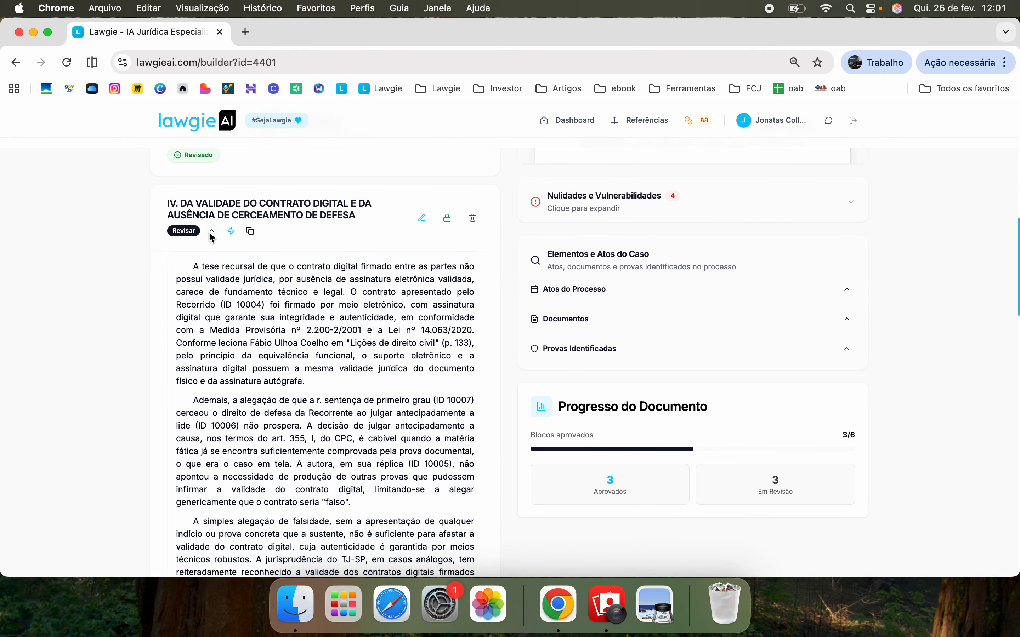
pyautogui.click(213, 231)
pyautogui.click(447, 219)
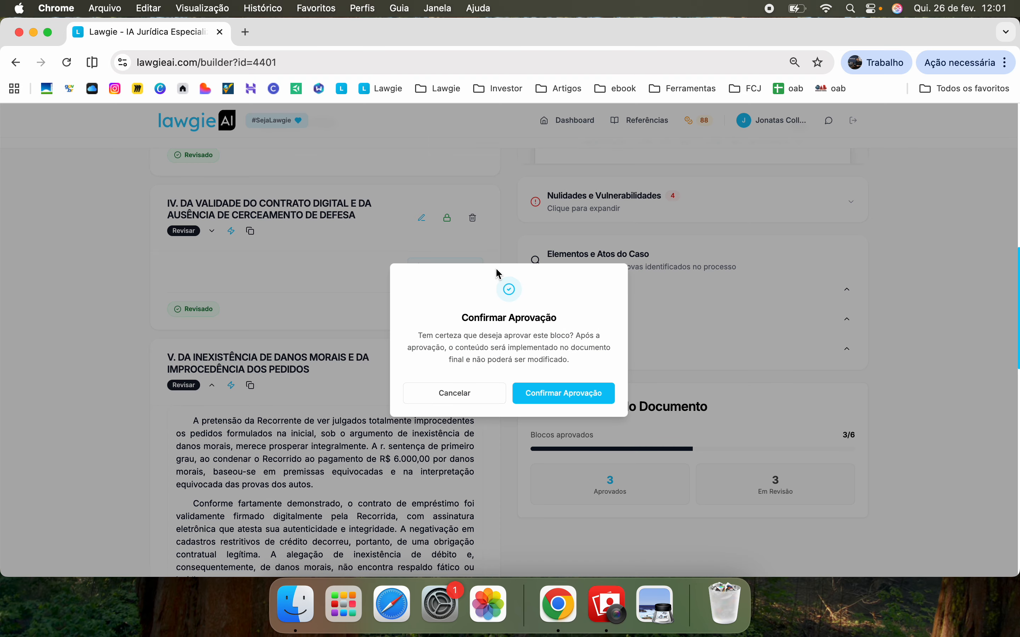
pyautogui.click(556, 392)
# Approve sections V and VI, bringing progress to 6/6, and return to the top
pyautogui.click(212, 385)
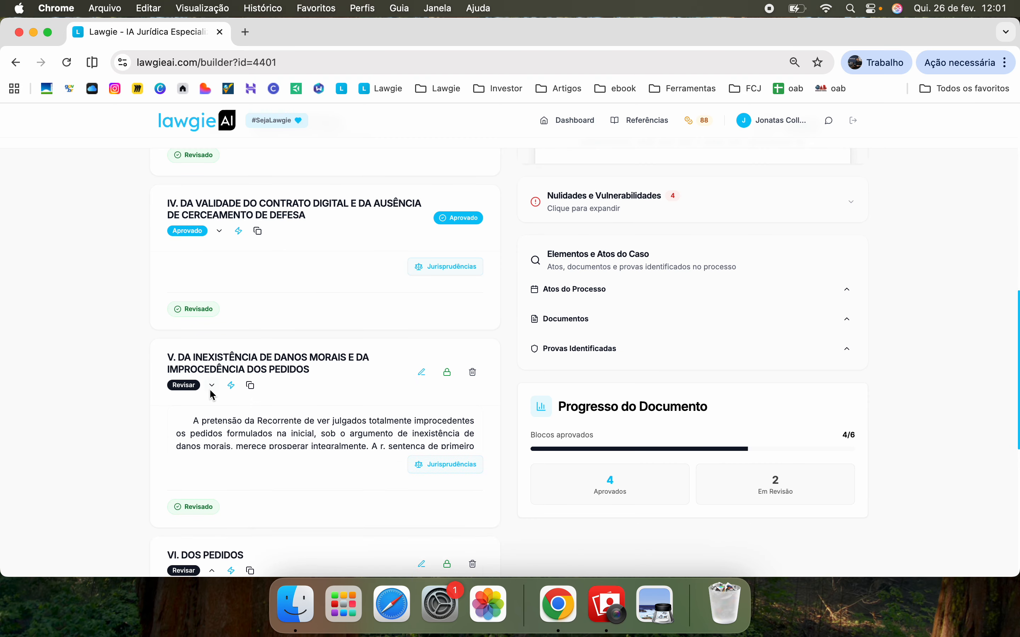
pyautogui.click(447, 372)
pyautogui.click(557, 396)
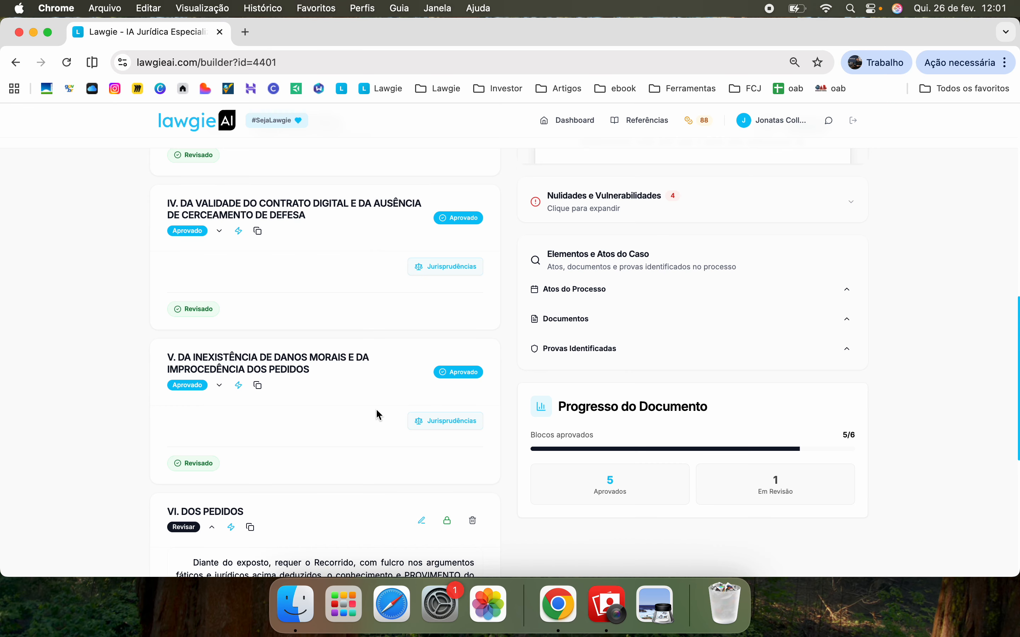
pyautogui.scroll(-5, 376, 414)
pyautogui.click(212, 354)
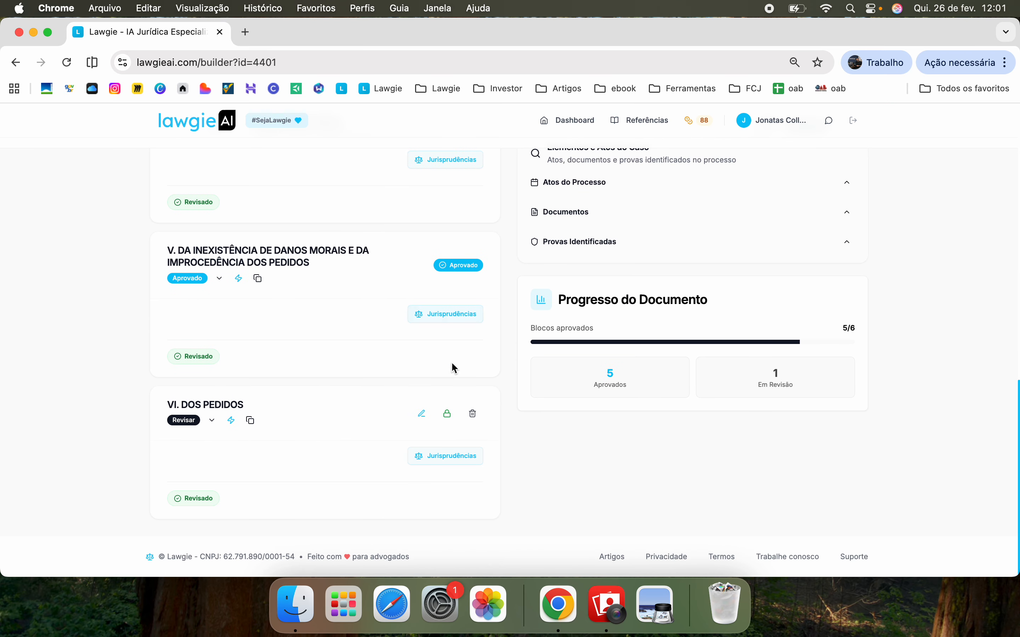
pyautogui.click(445, 414)
pyautogui.click(532, 396)
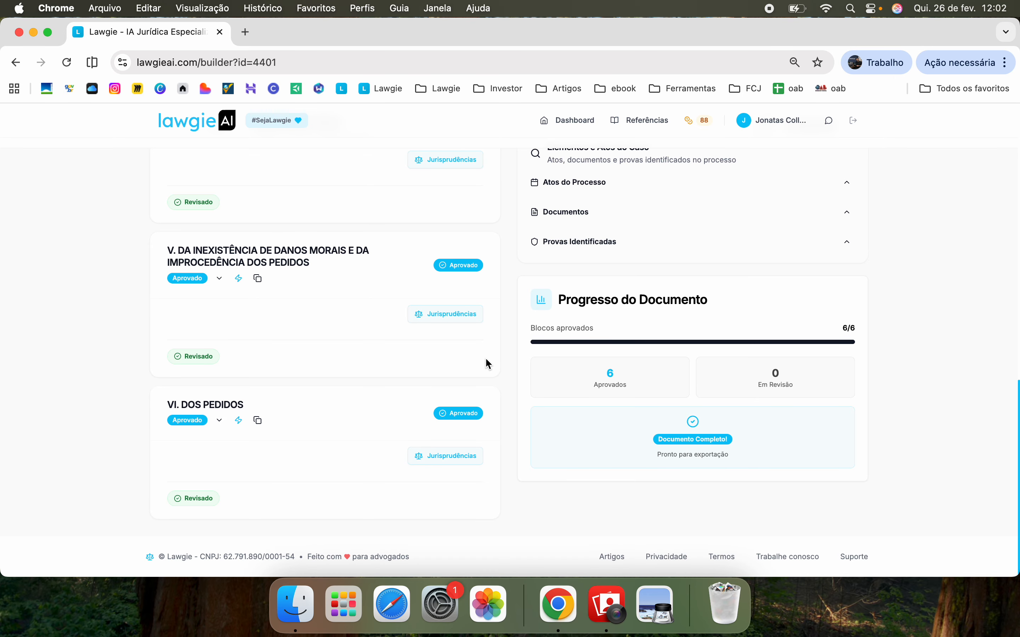
pyautogui.scroll(6, 487, 362)
pyautogui.scroll(10, 485, 357)
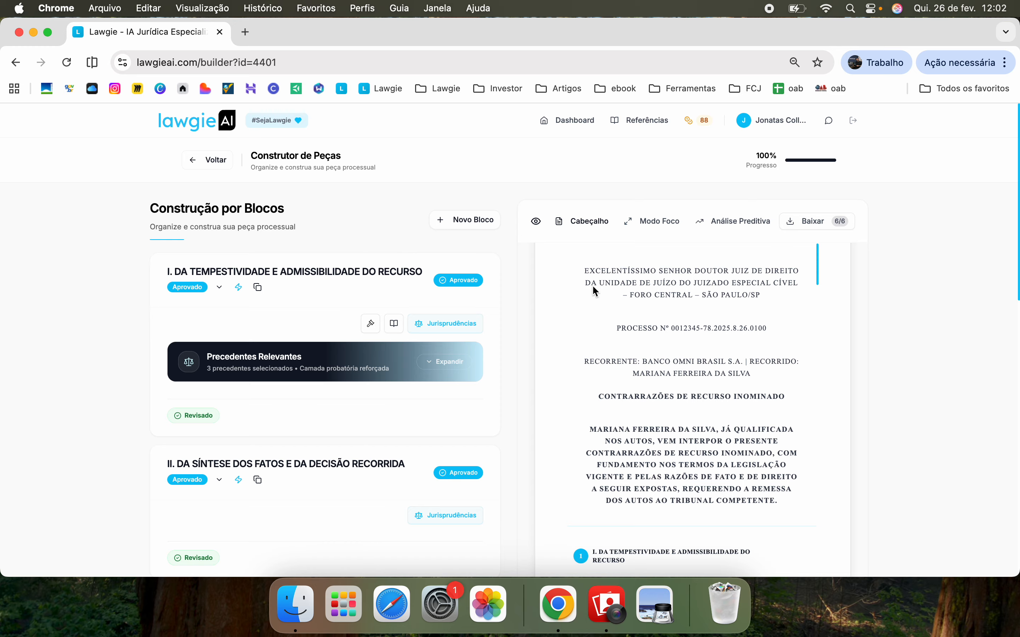
# Open the nine-page petition in the full-page editor and show the Assistente de Edição panel
pyautogui.click(647, 221)
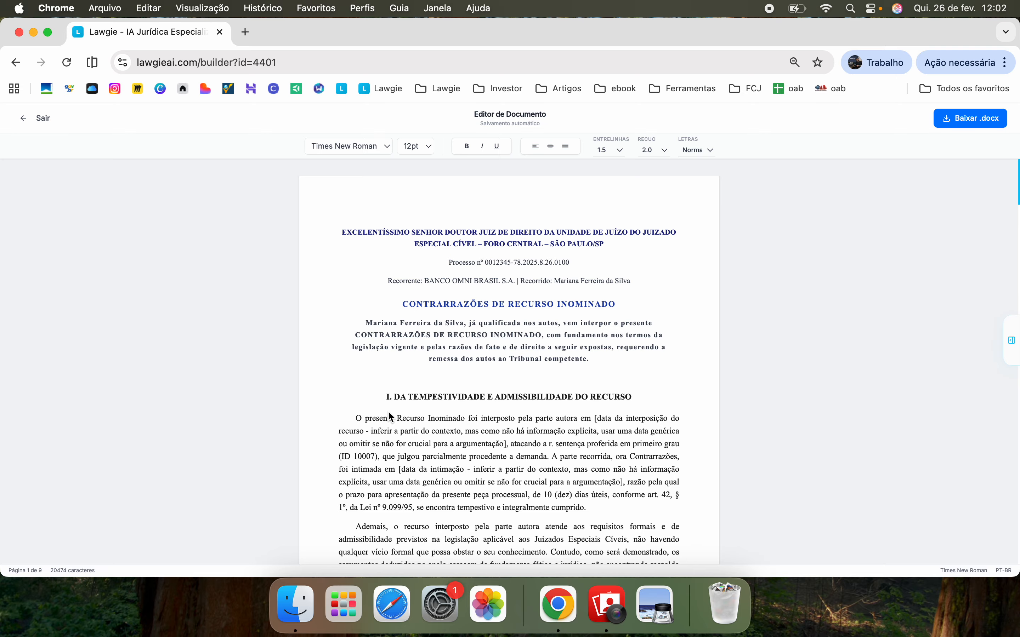
pyautogui.scroll(-20, 388, 411)
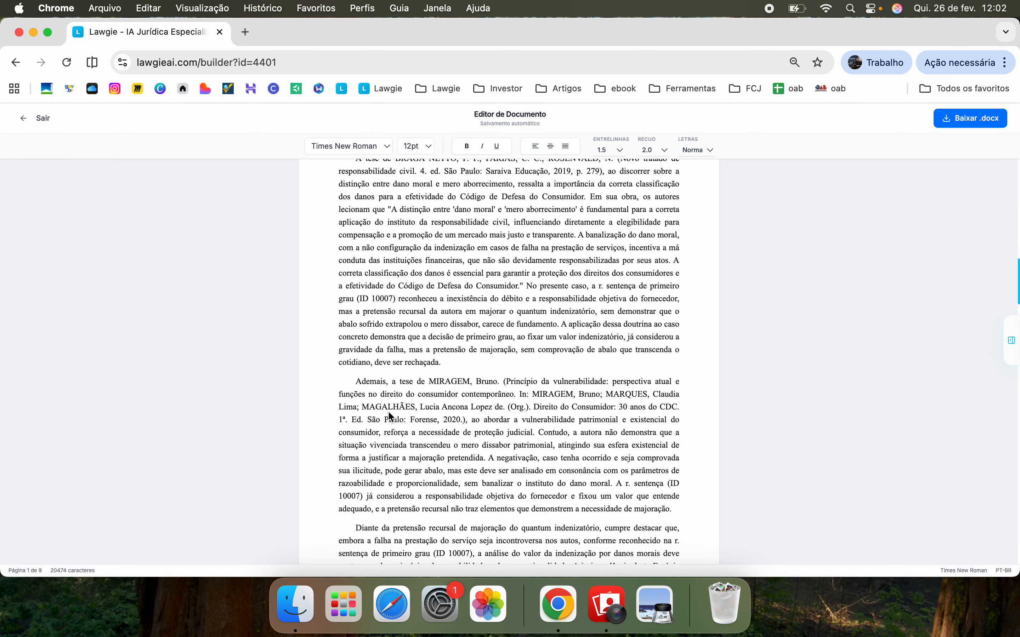
pyautogui.scroll(-9, 388, 410)
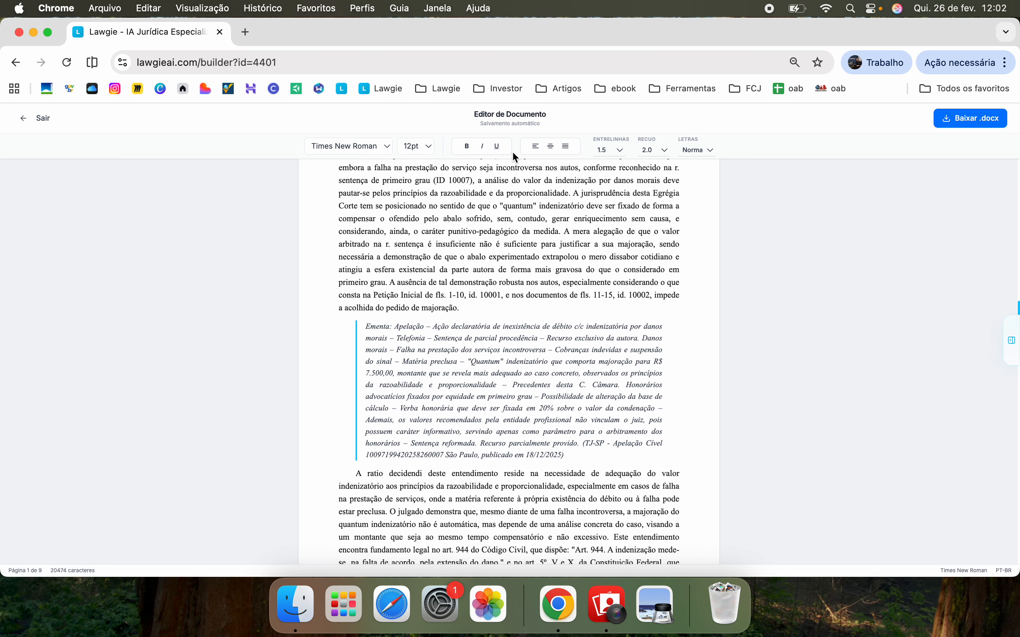
pyautogui.scroll(-15, 570, 288)
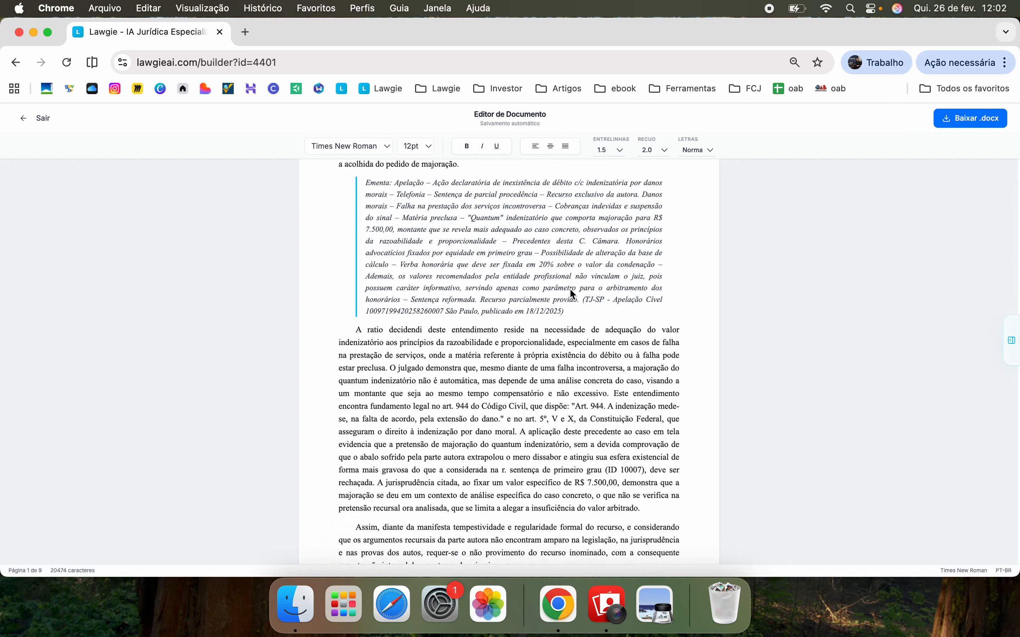
pyautogui.scroll(-5, 569, 295)
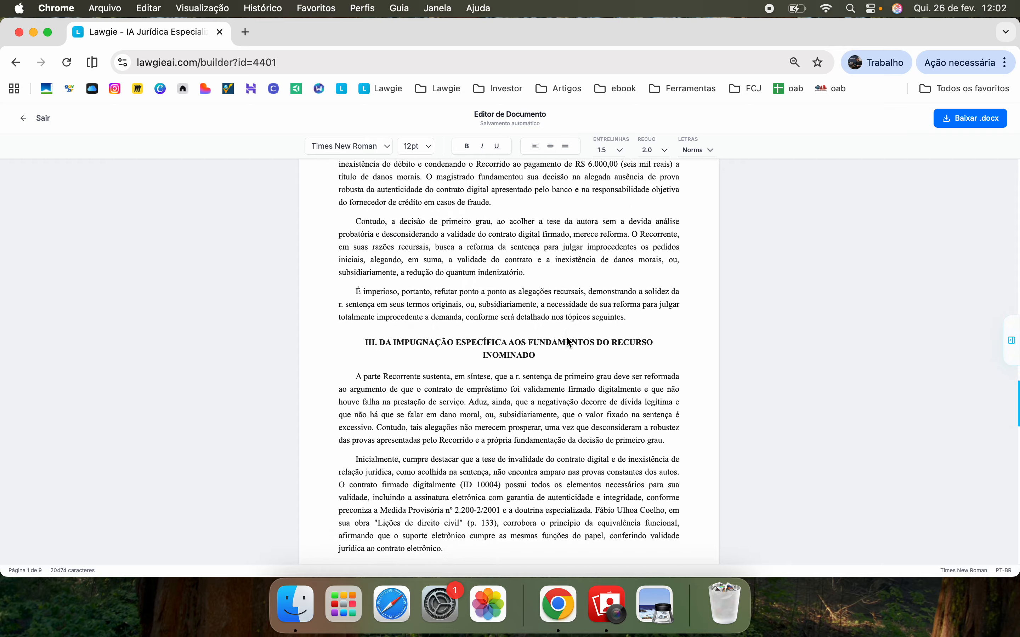
pyautogui.scroll(15, 583, 319)
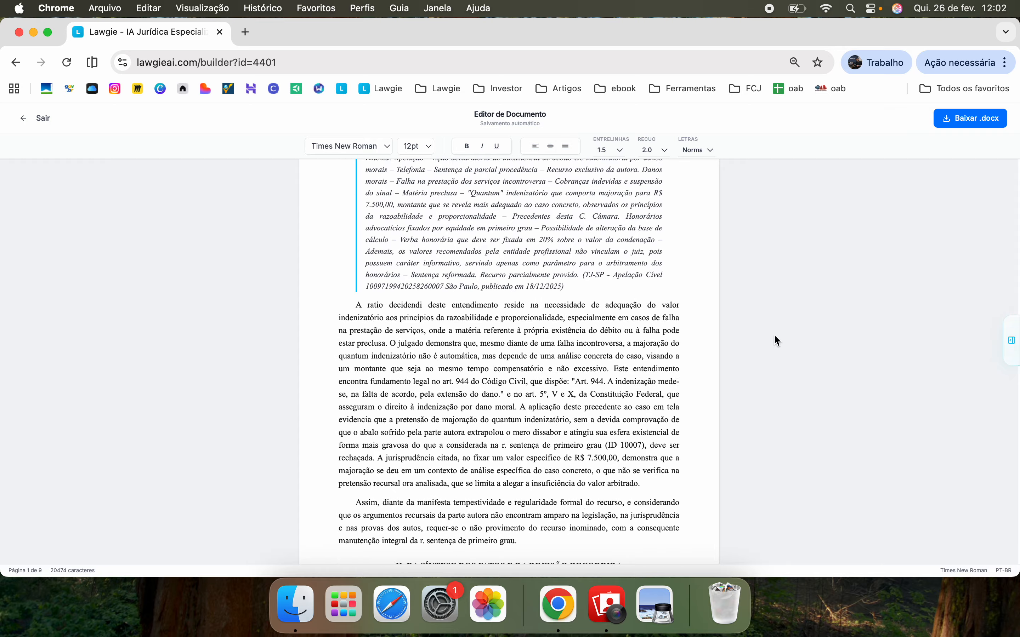
pyautogui.click(1015, 346)
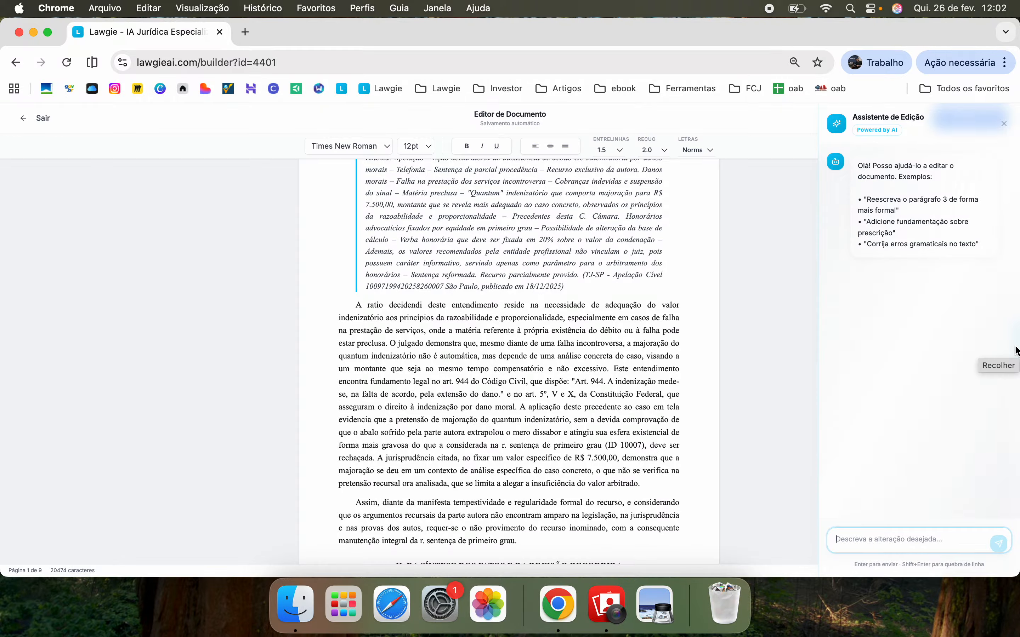
# Select the opening of the ratio decidendi paragraph and focus the assistant's chat box
pyautogui.click(355, 307)
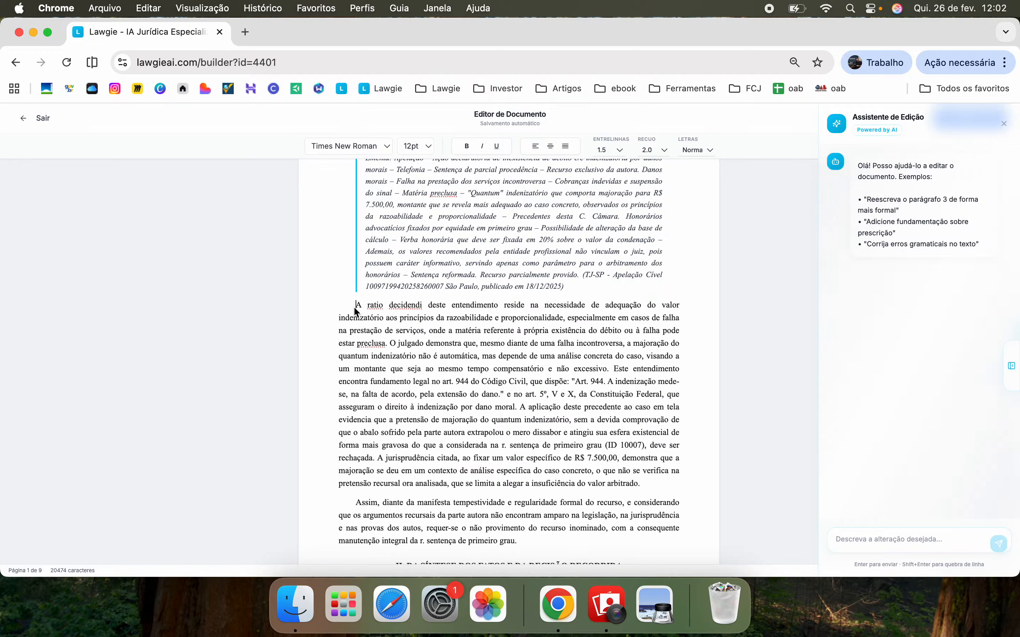
pyautogui.moveTo(354, 309); pyautogui.dragTo(572, 400)
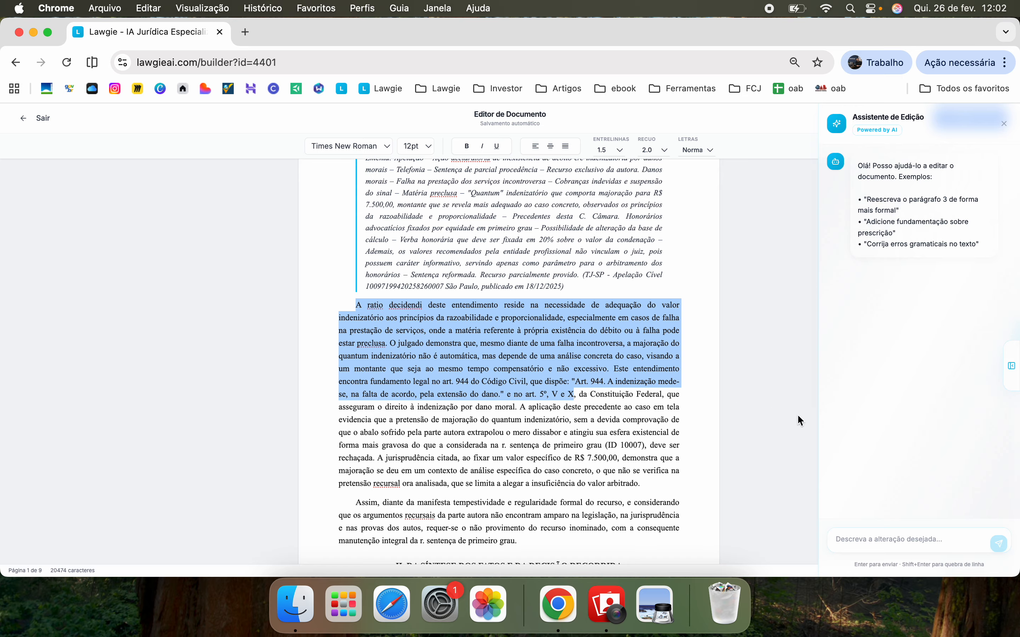
pyautogui.click(900, 540)
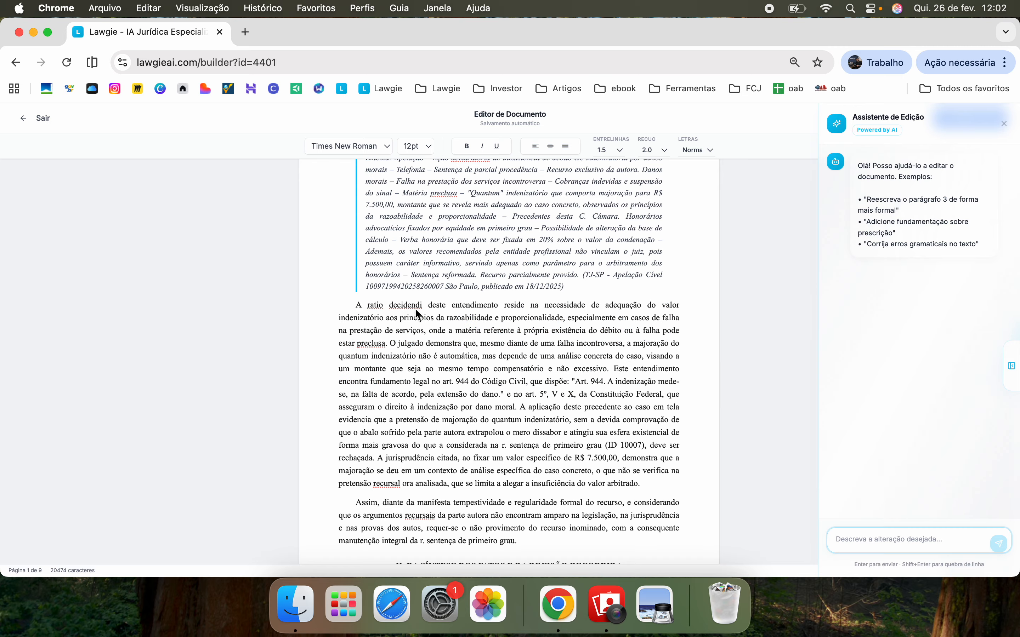
# Close the editing assistant and exit the editor back to the Construtor de Peças
pyautogui.scroll(-20, 415, 309)
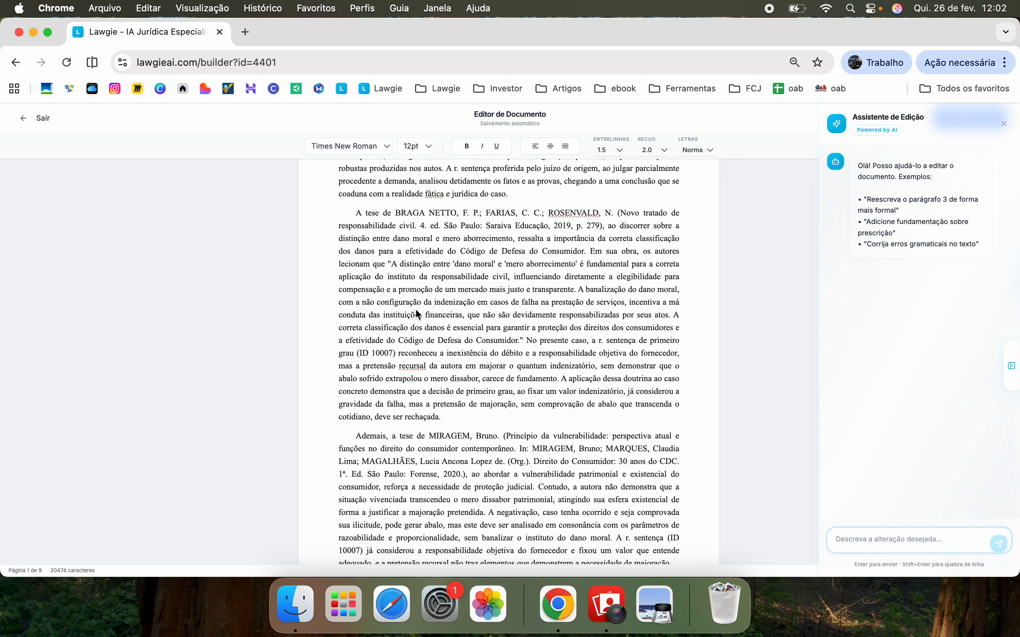
pyautogui.scroll(15, 416, 312)
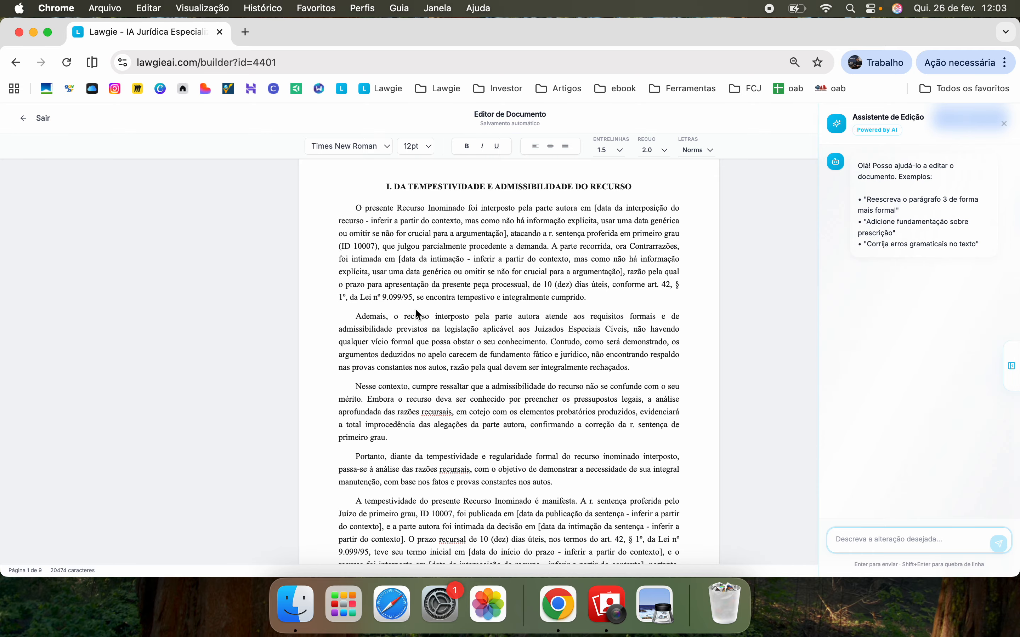
pyautogui.scroll(3, 416, 314)
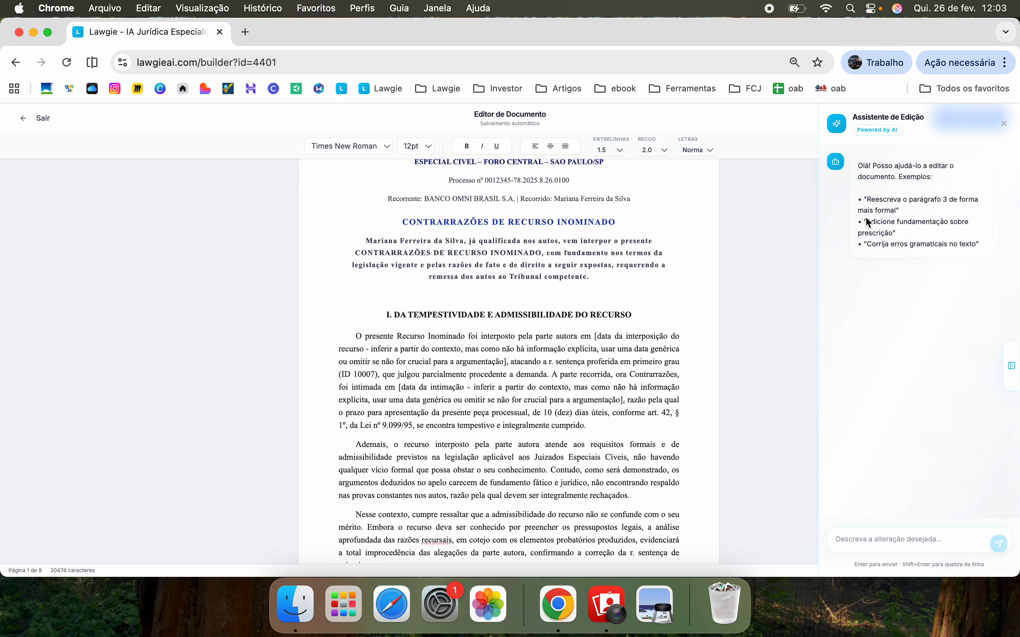
pyautogui.scroll(2, 650, 365)
pyautogui.scroll(-15, 649, 365)
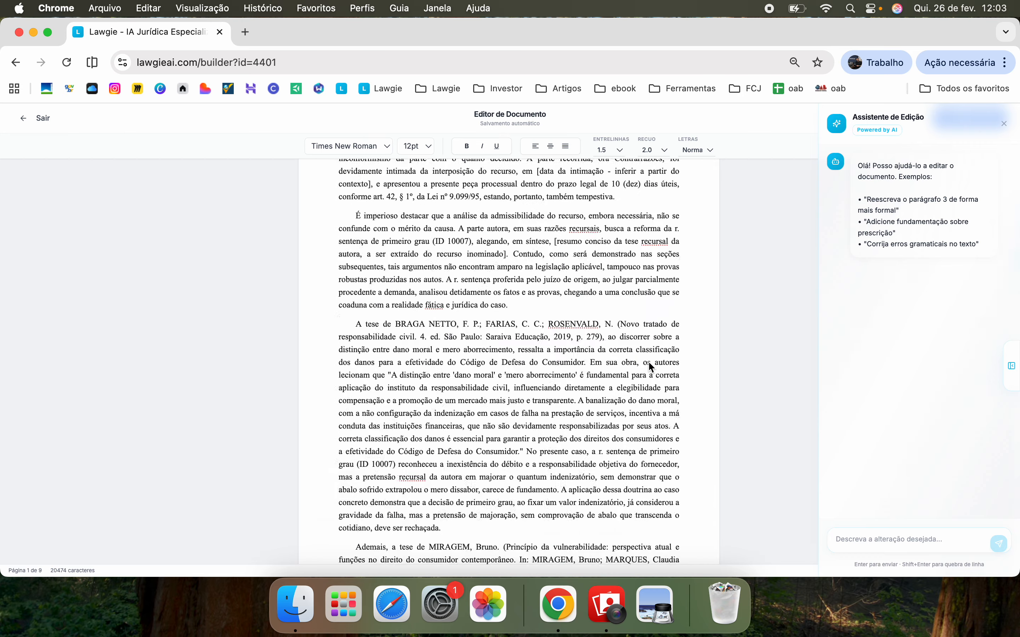
pyautogui.scroll(-1, 652, 367)
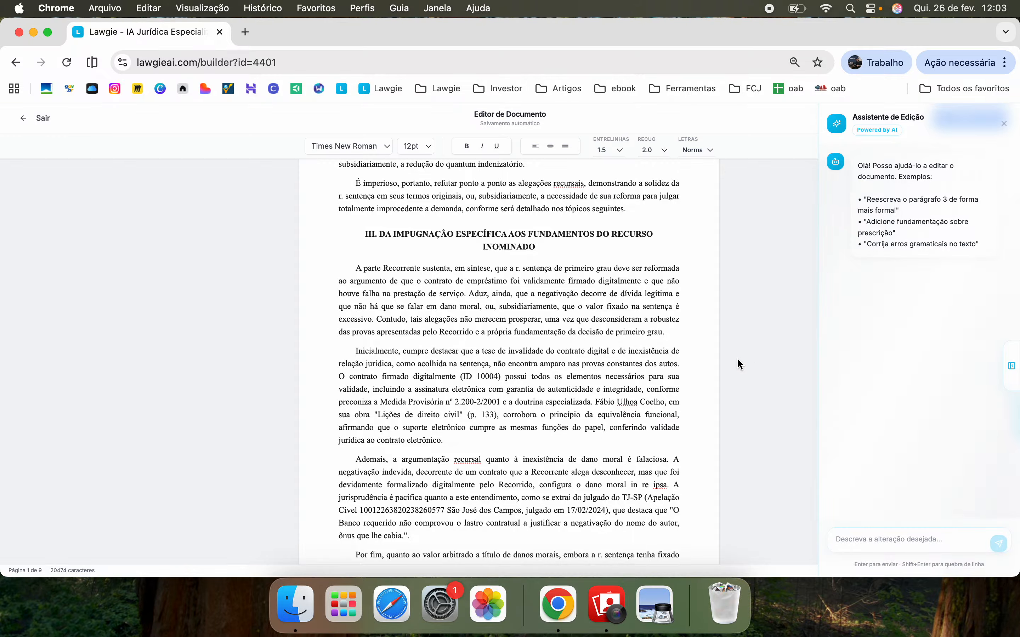
pyautogui.click(1004, 123)
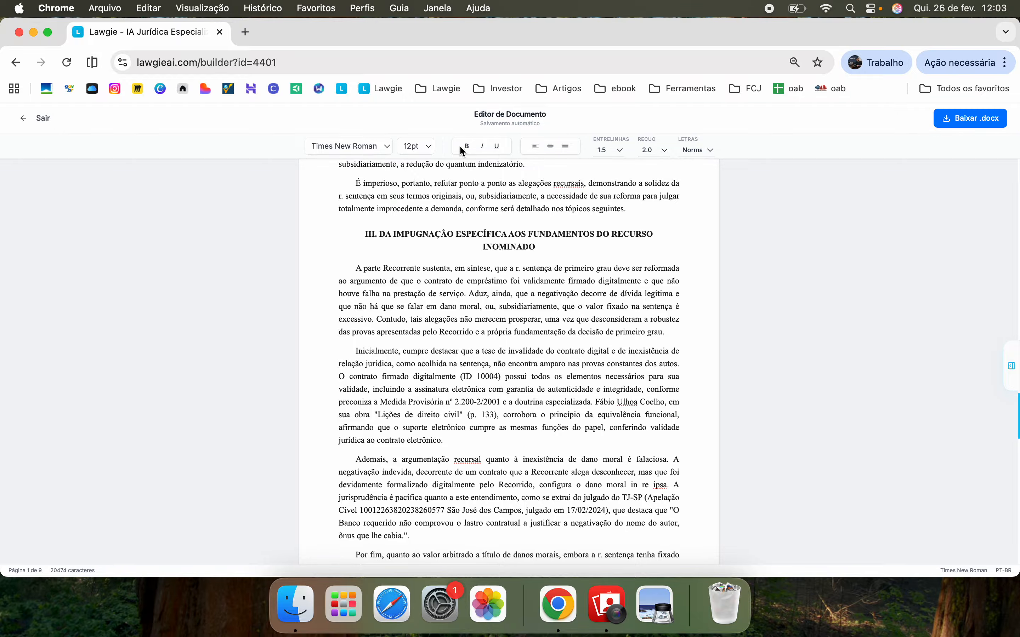
pyautogui.click(37, 123)
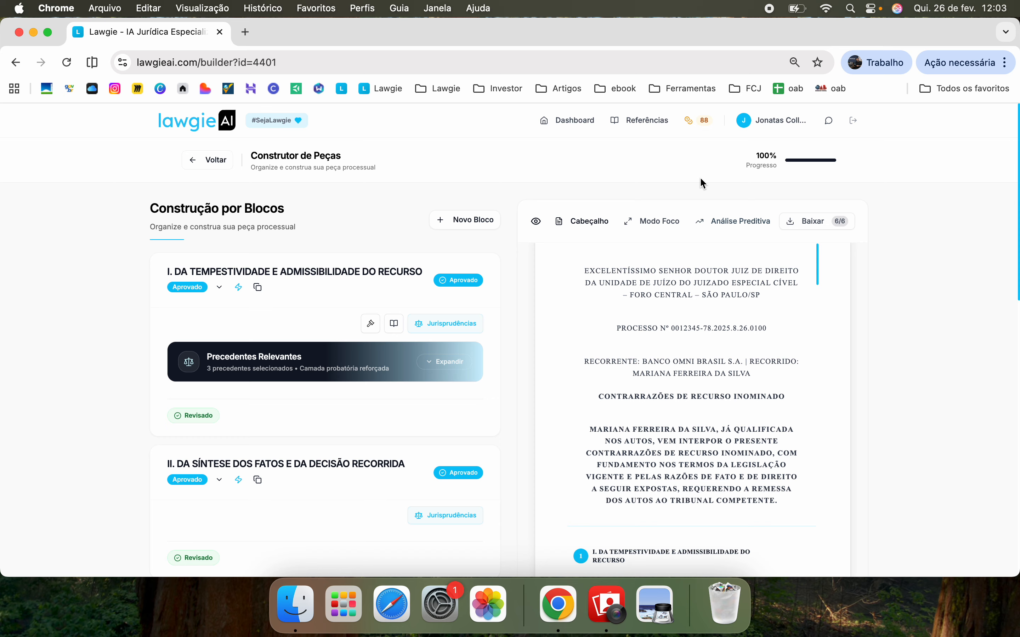
# Run the Análise Preditiva and read its Resumo and Cenário Provável sections
pyautogui.click(752, 224)
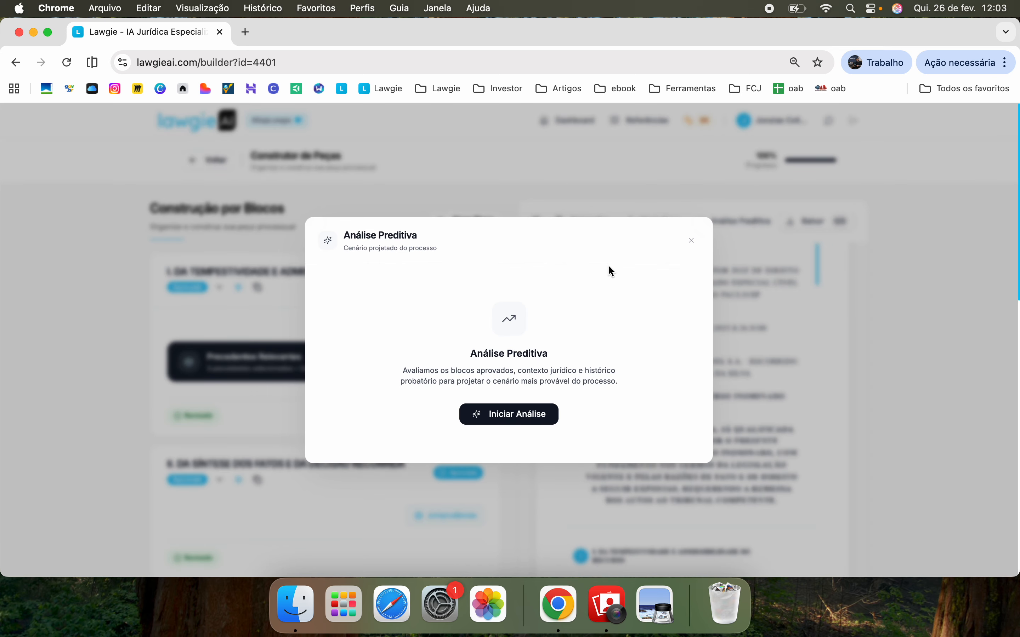
pyautogui.click(500, 410)
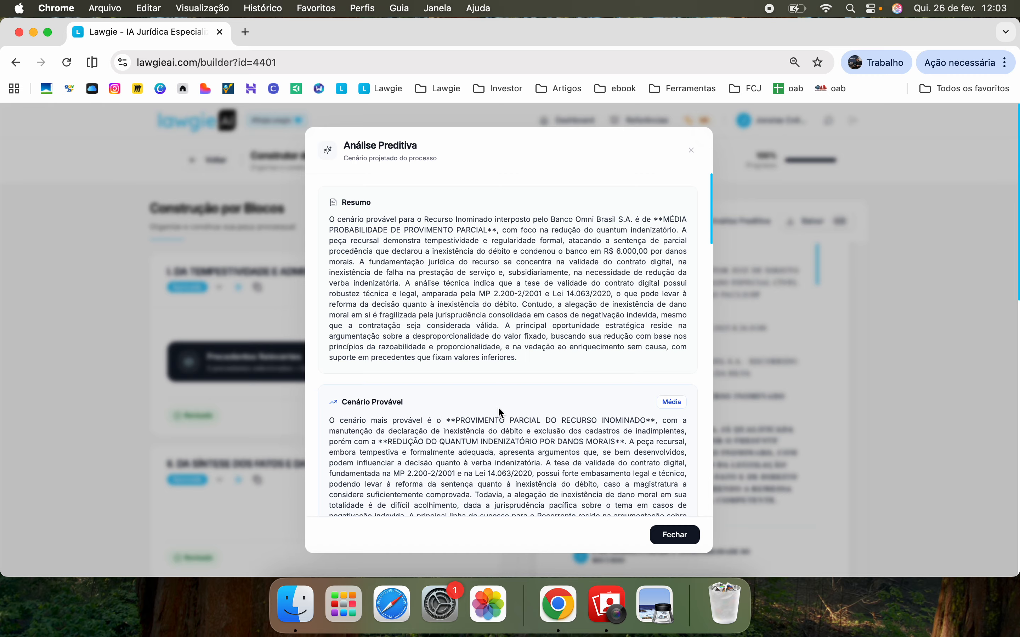
pyautogui.moveTo(521, 359); pyautogui.dragTo(350, 227)
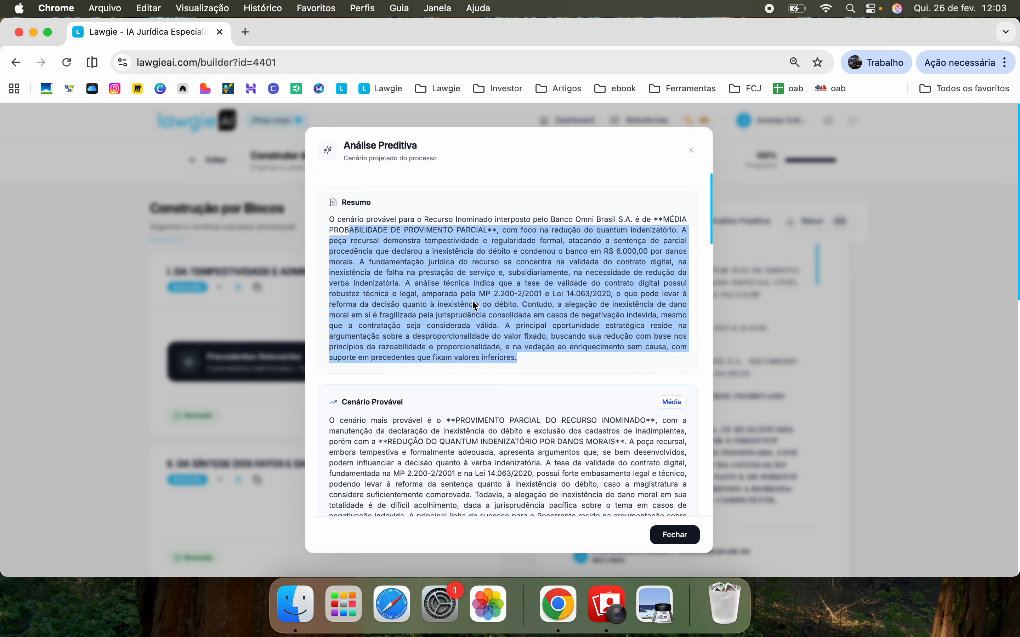
pyautogui.scroll(-4, 472, 301)
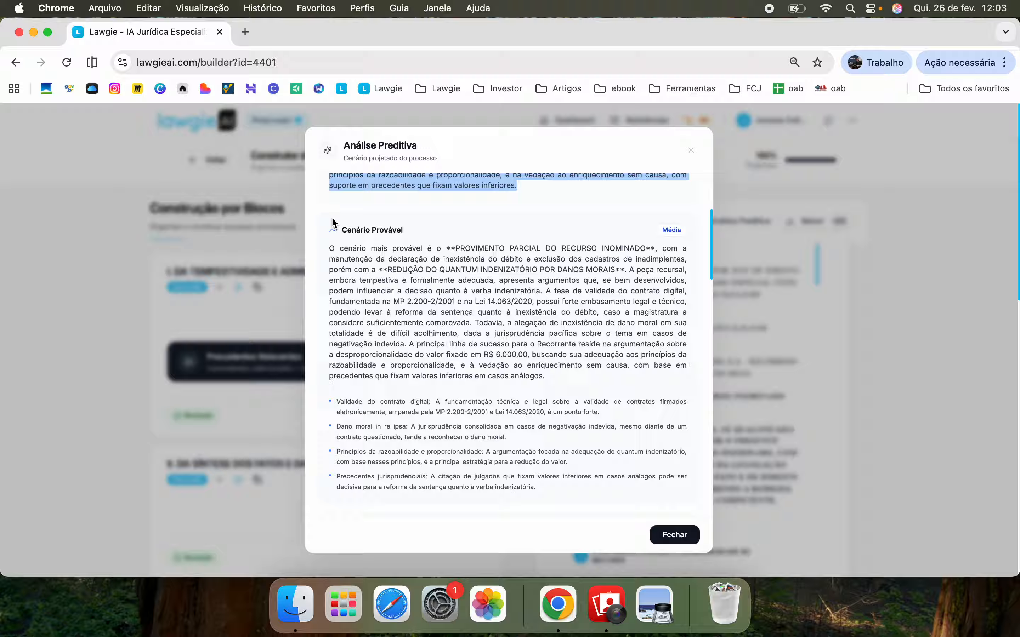
pyautogui.moveTo(337, 226); pyautogui.dragTo(534, 413)
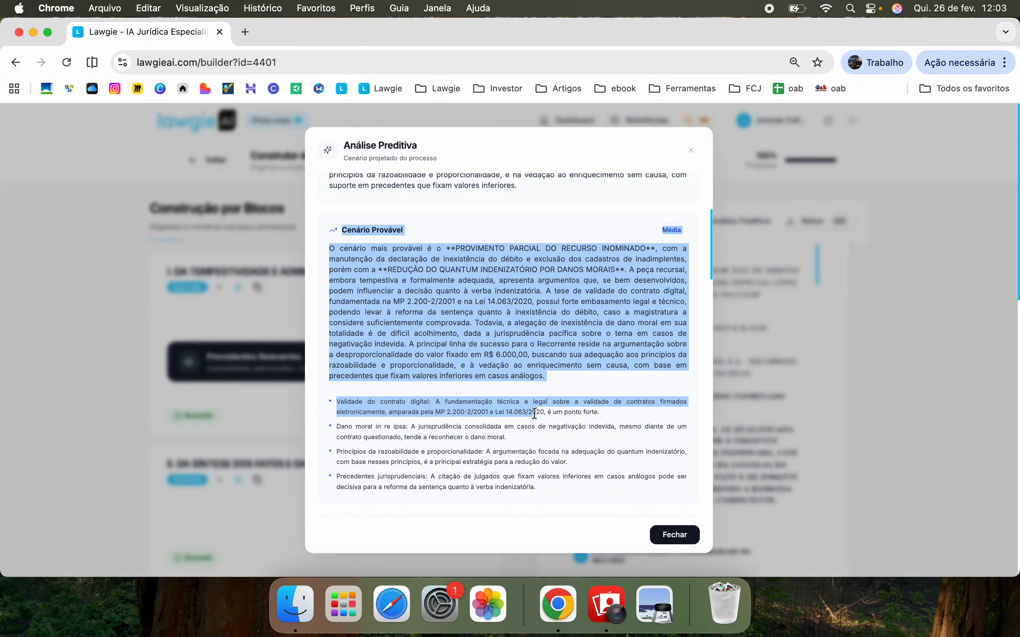
pyautogui.scroll(-5, 534, 412)
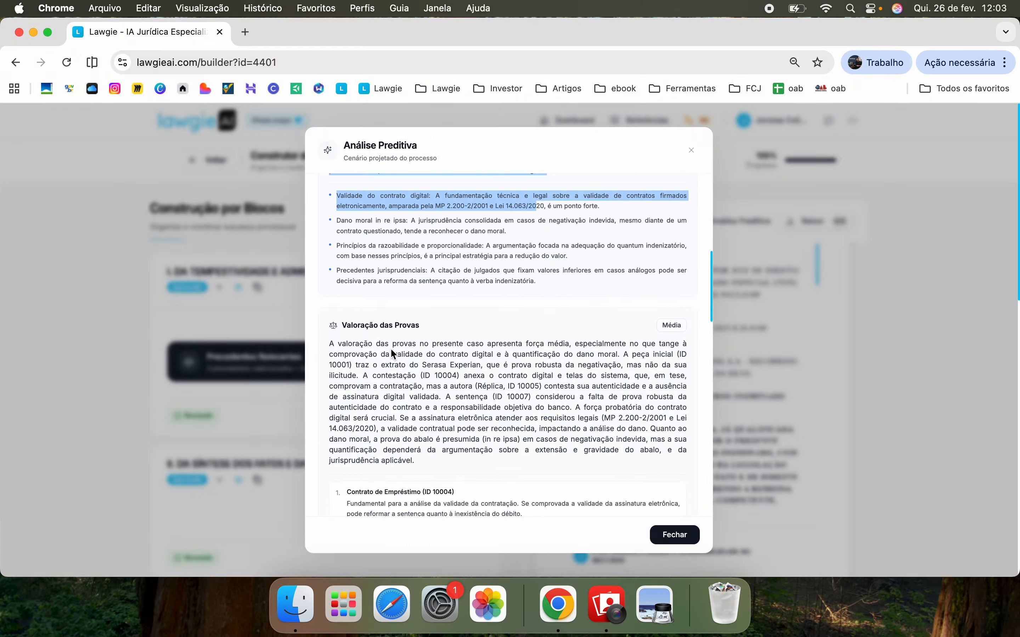
# Review the Perfil do Juiz and continue down to the four Recomendações
pyautogui.moveTo(349, 325); pyautogui.dragTo(476, 495)
pyautogui.scroll(-1, 449, 430)
pyautogui.scroll(-2, 449, 429)
pyautogui.scroll(-8, 501, 463)
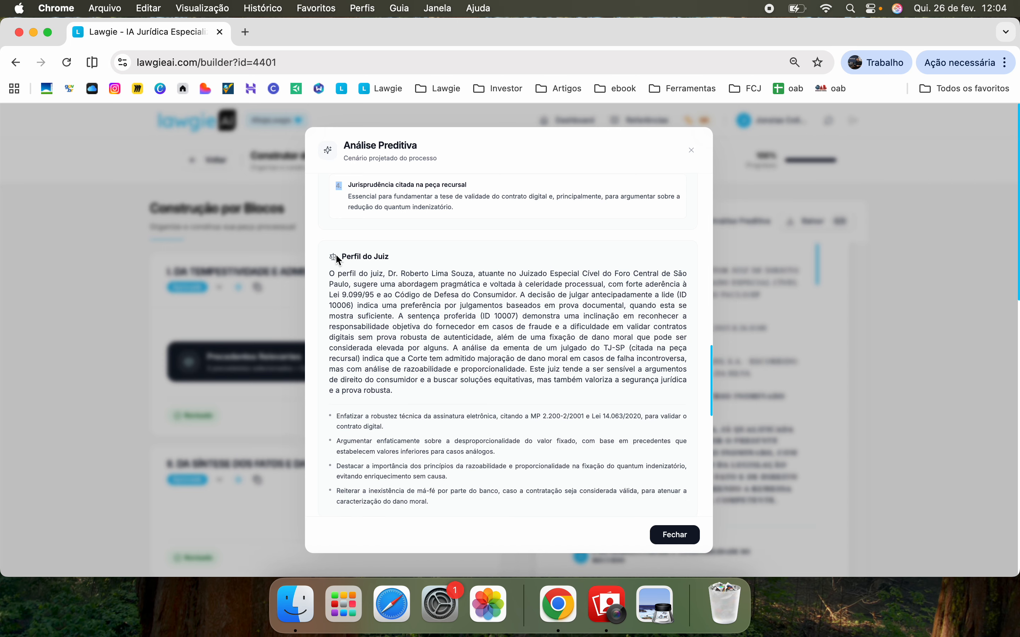
pyautogui.moveTo(337, 256); pyautogui.dragTo(491, 437)
pyautogui.click(489, 437)
pyautogui.scroll(-8, 509, 390)
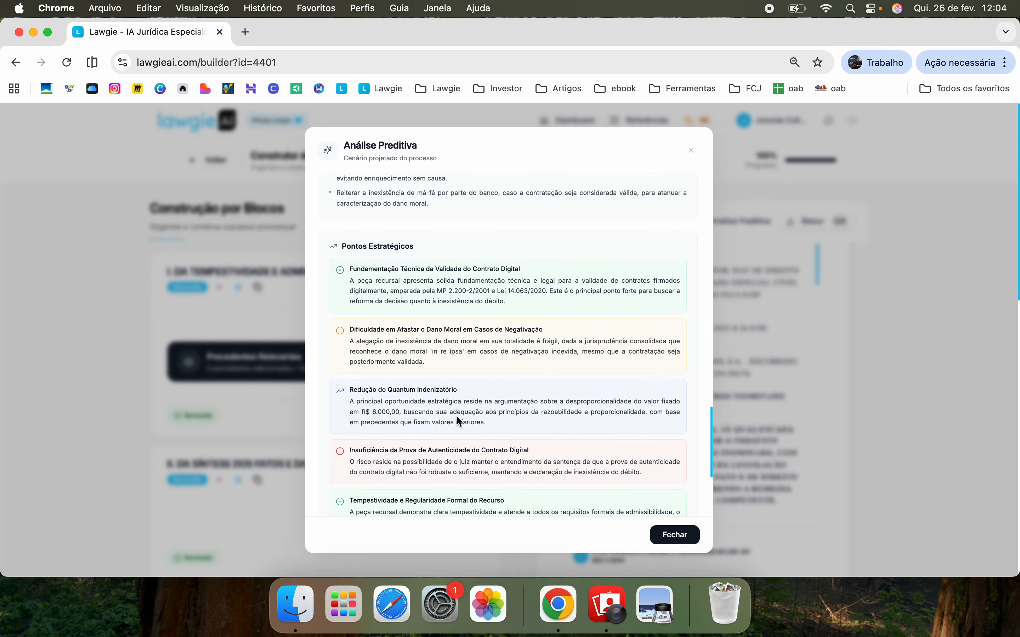
pyautogui.scroll(-5, 456, 415)
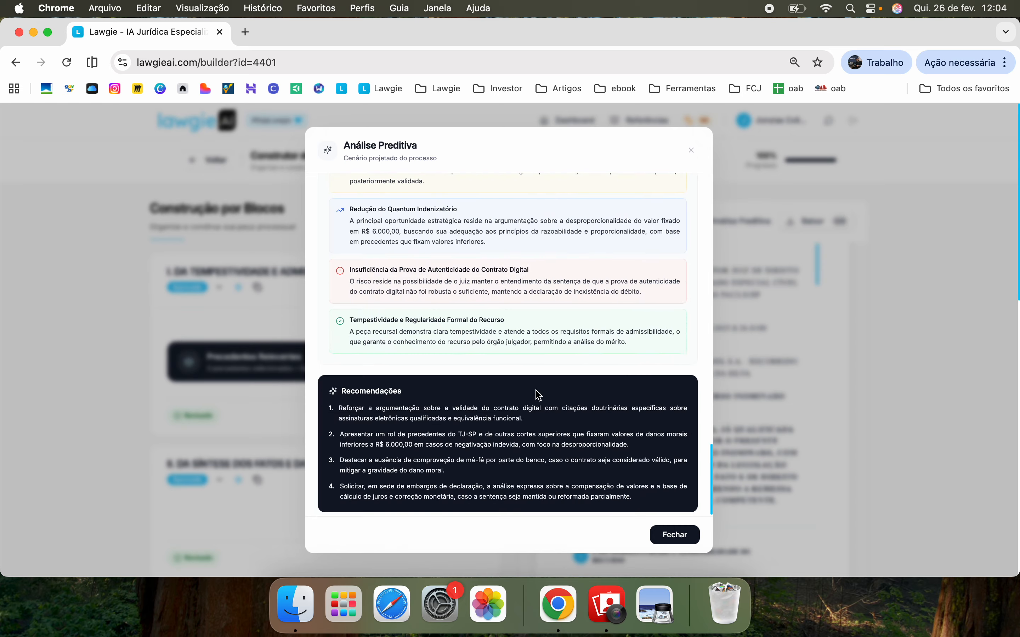
# Close the predictive analysis, visit the Dashboard, and browse the Biblioteca de Referências cards
pyautogui.click(675, 536)
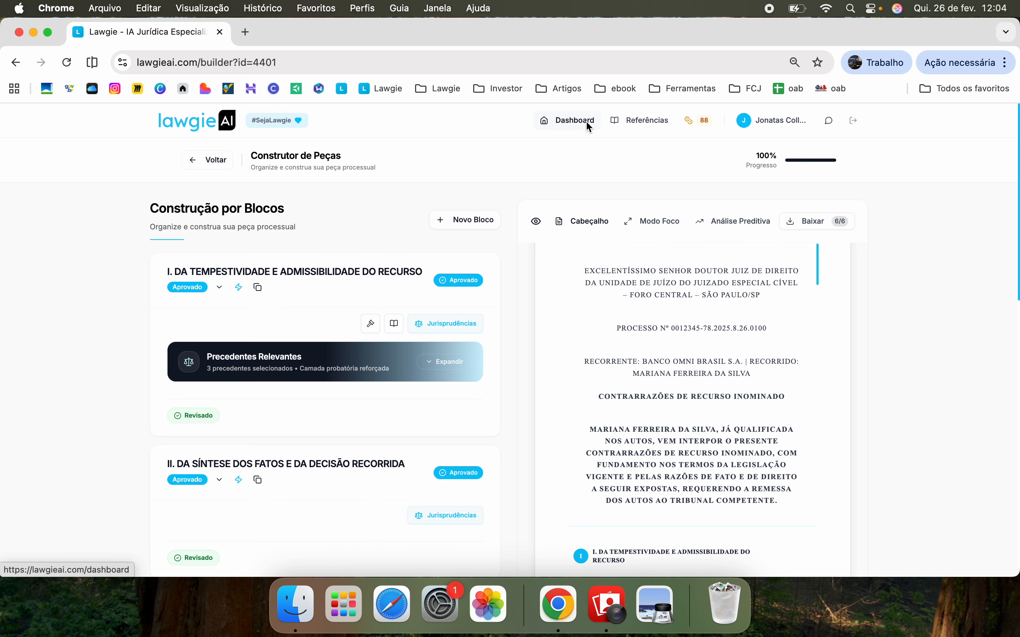
pyautogui.click(629, 125)
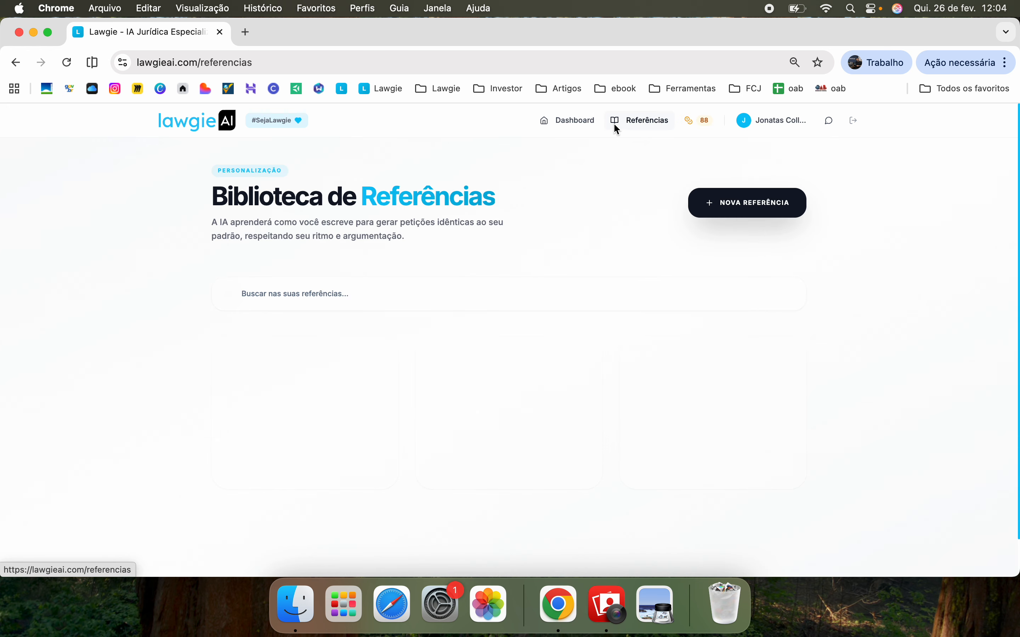
pyautogui.click(597, 125)
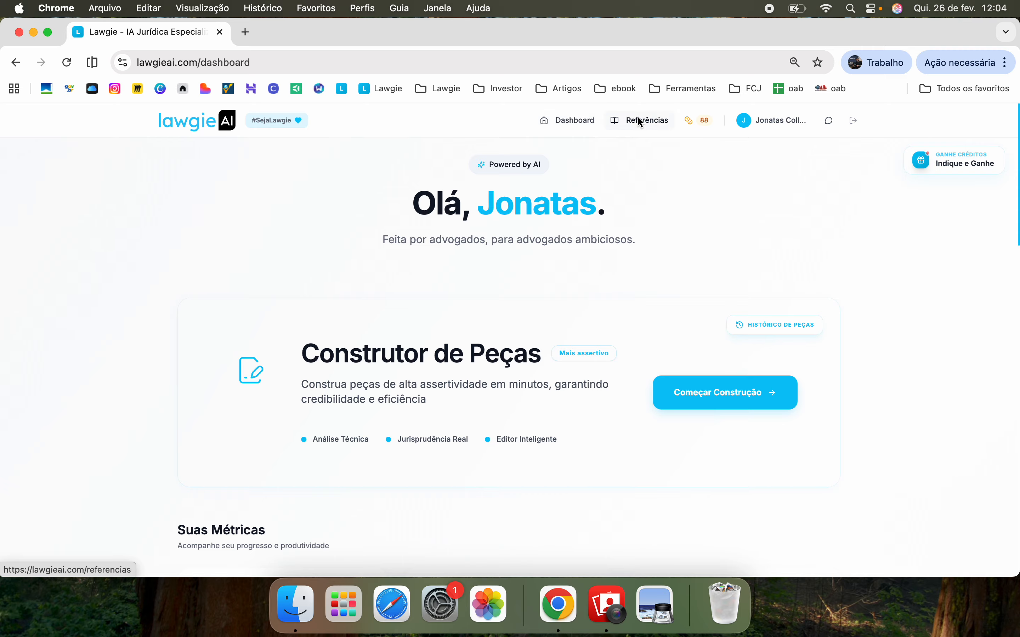
pyautogui.click(662, 122)
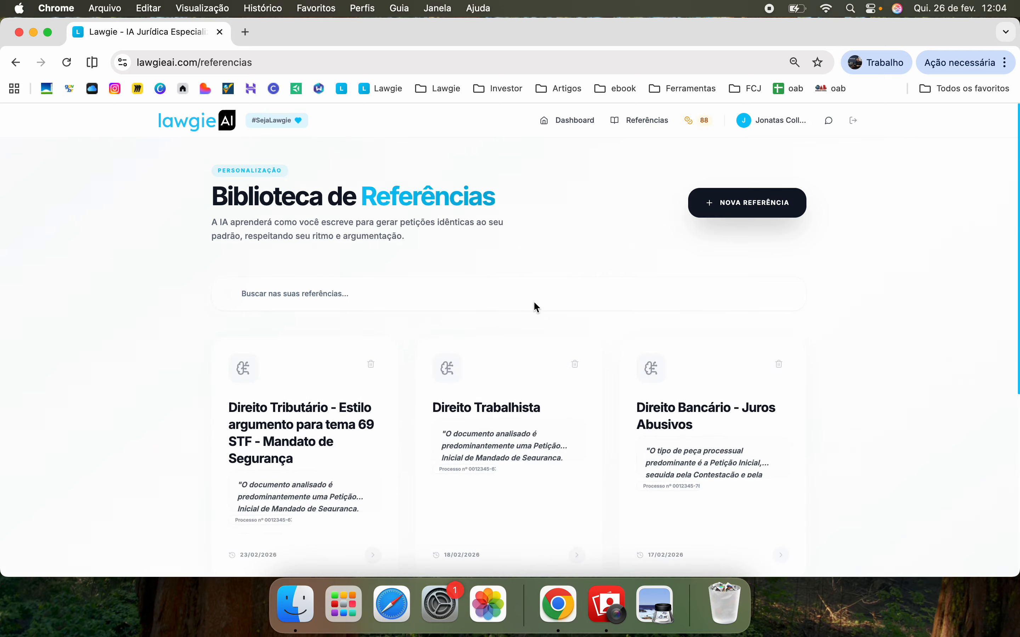
pyautogui.scroll(-5, 535, 306)
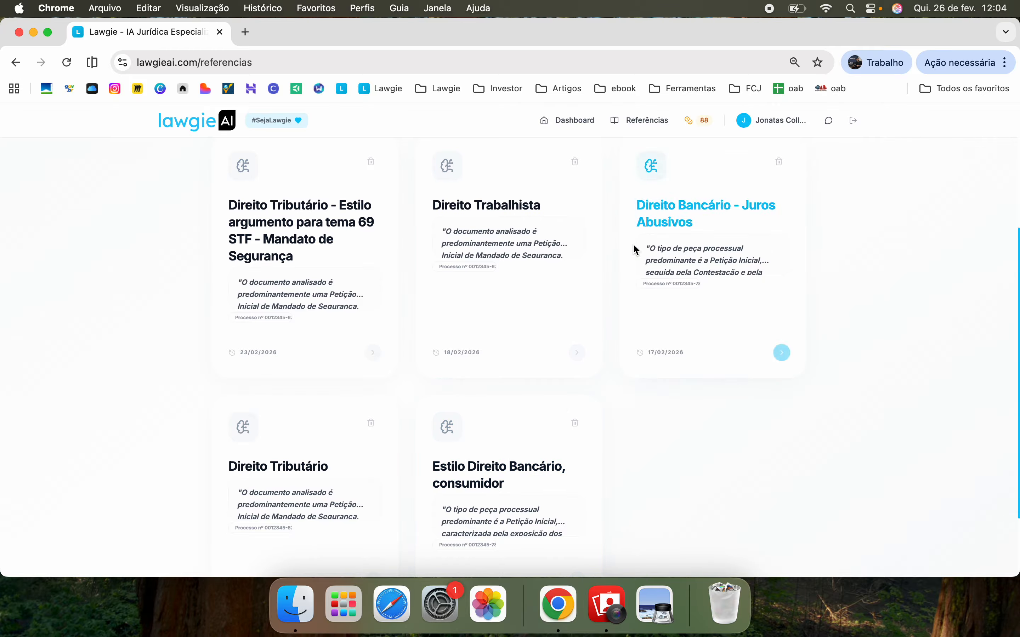
pyautogui.scroll(-2, 471, 392)
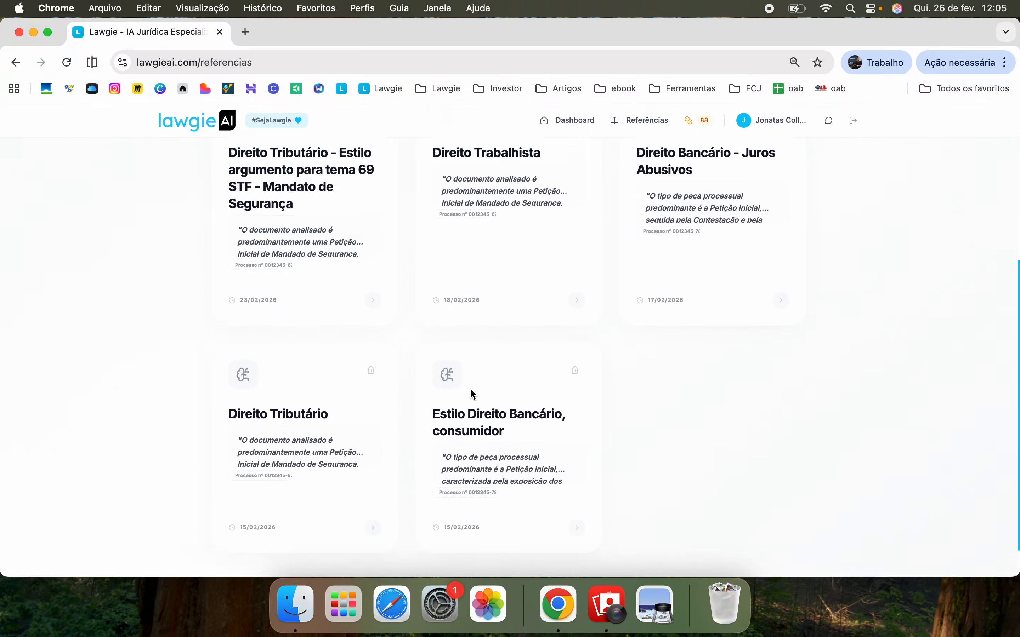
pyautogui.scroll(6, 473, 394)
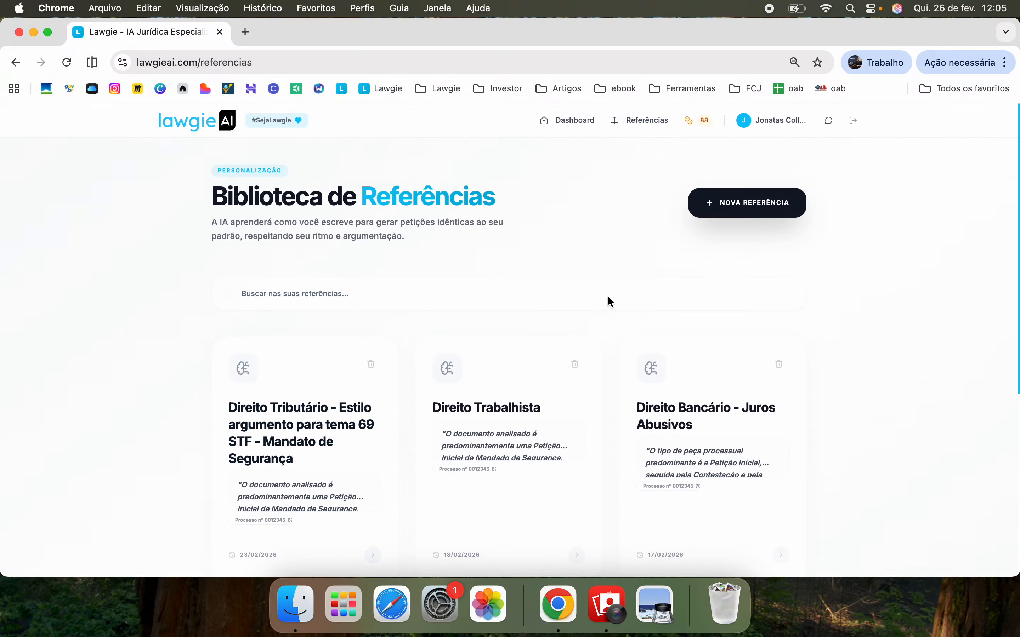
# Open a new style reference panel, focus its name field, then close it unsaved
pyautogui.click(748, 209)
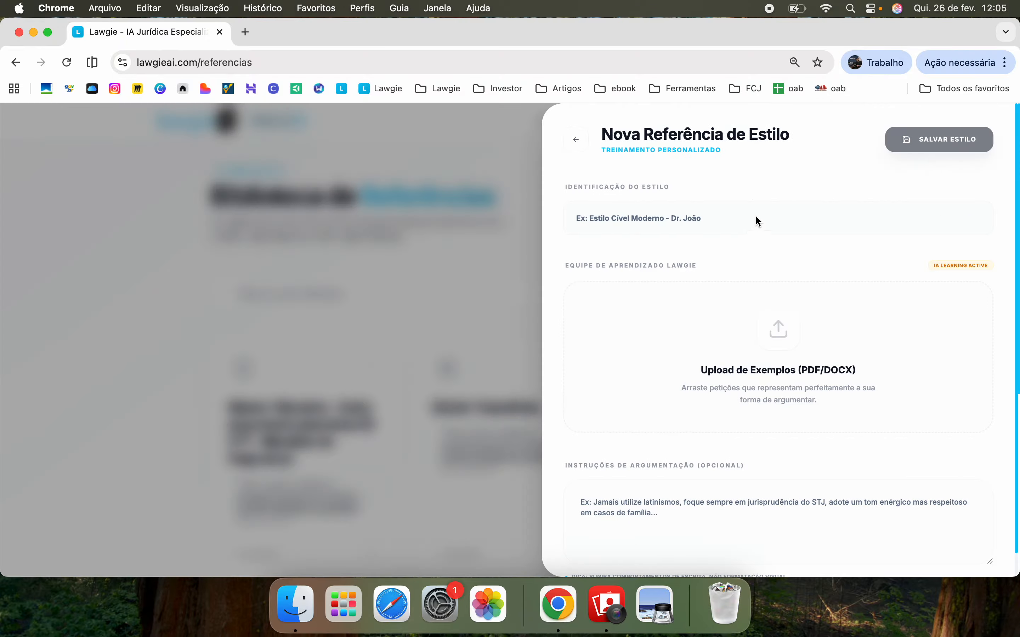
pyautogui.click(687, 222)
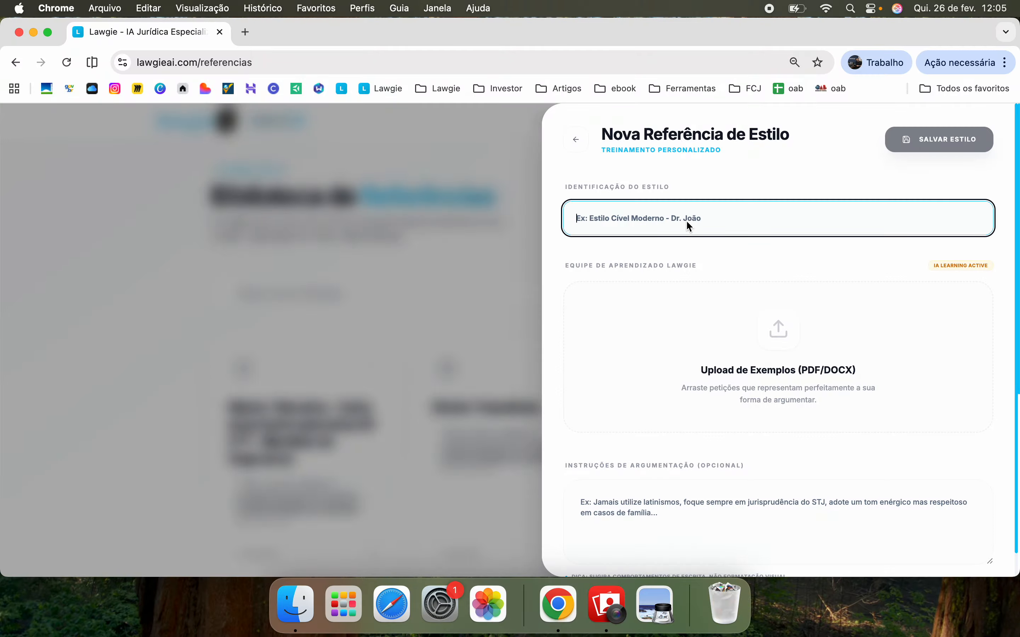
pyautogui.click(581, 142)
# Open the Direito Tributário reference and scroll through its six Escopo do Estilo modules
pyautogui.click(338, 436)
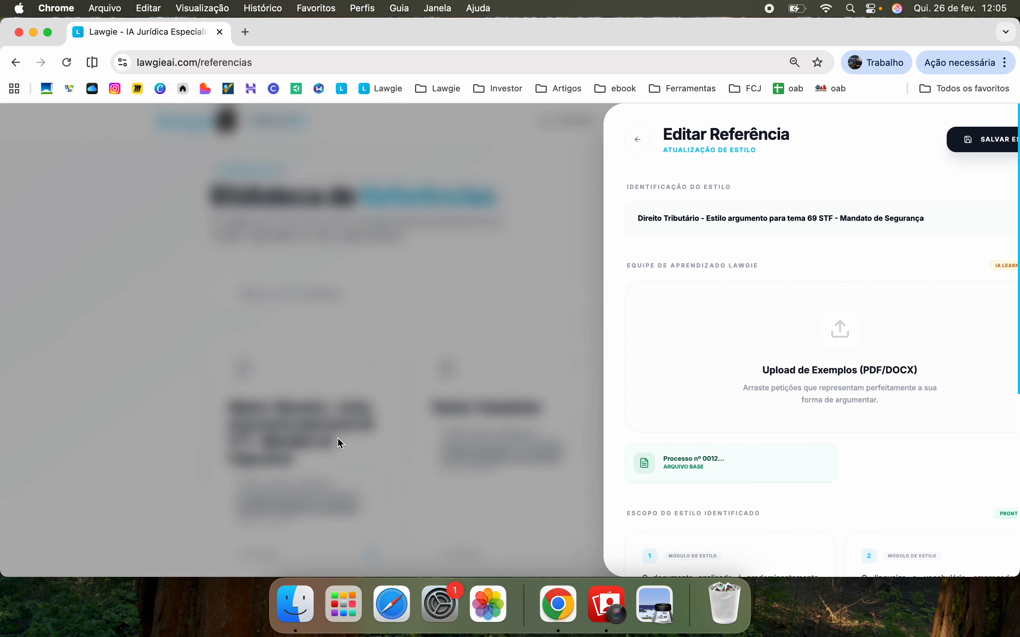
pyautogui.click(637, 219)
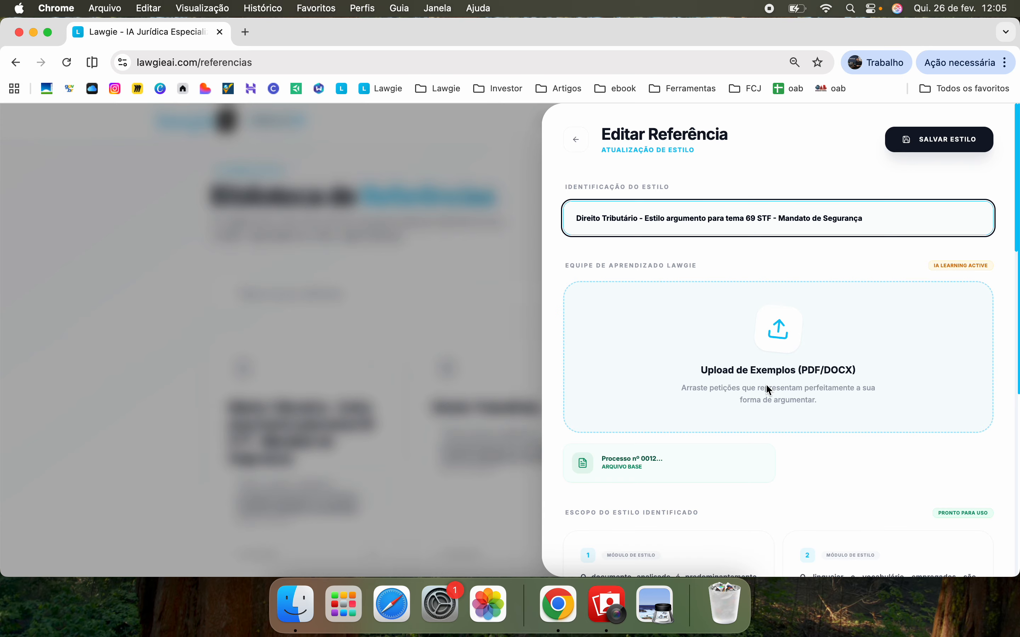
pyautogui.scroll(-2, 766, 383)
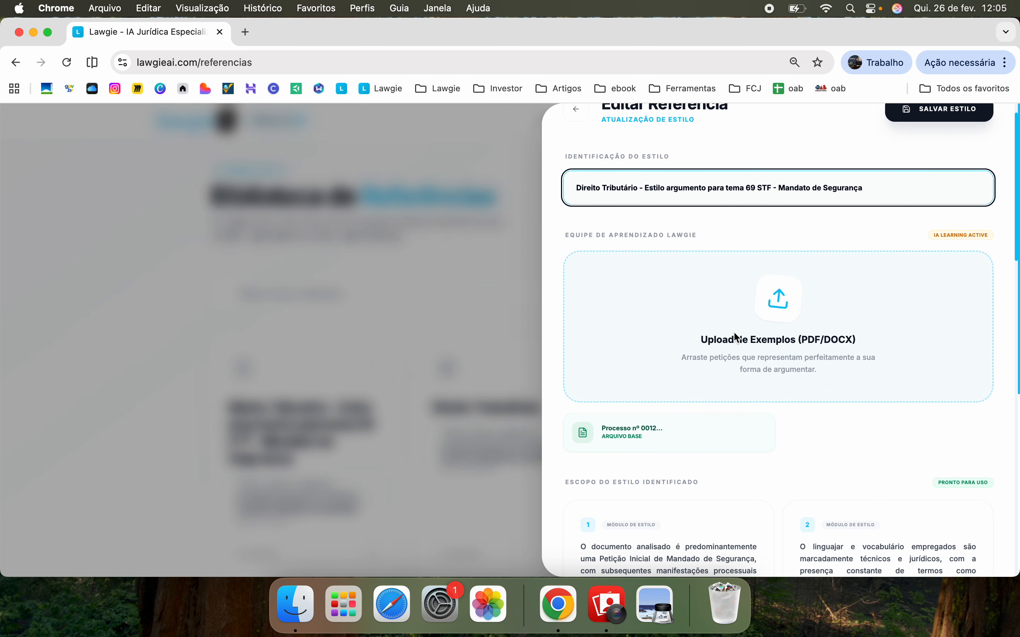
pyautogui.scroll(-10, 719, 411)
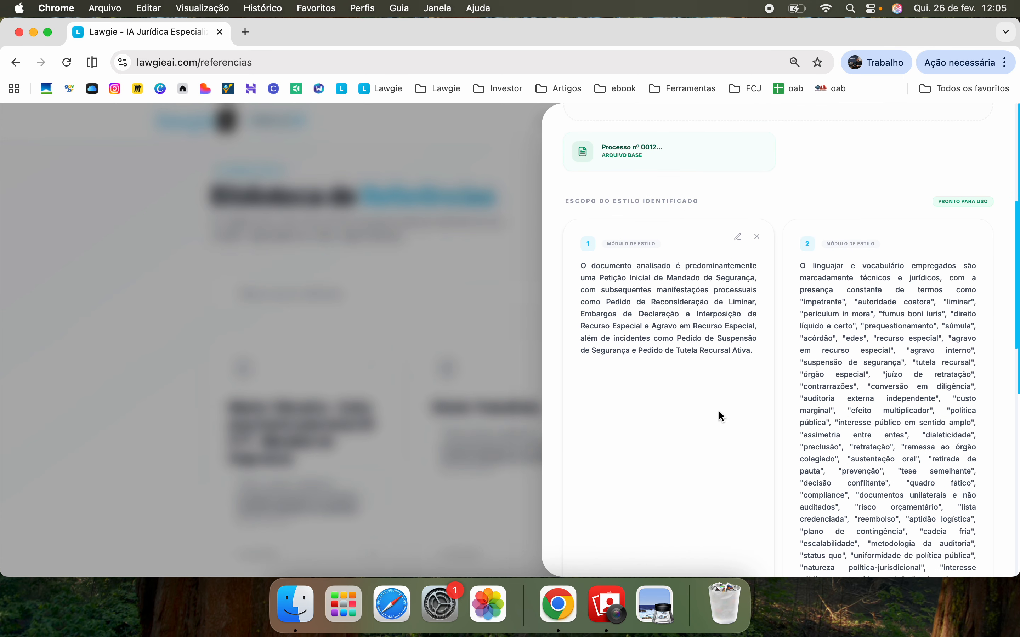
pyautogui.scroll(-2, 719, 411)
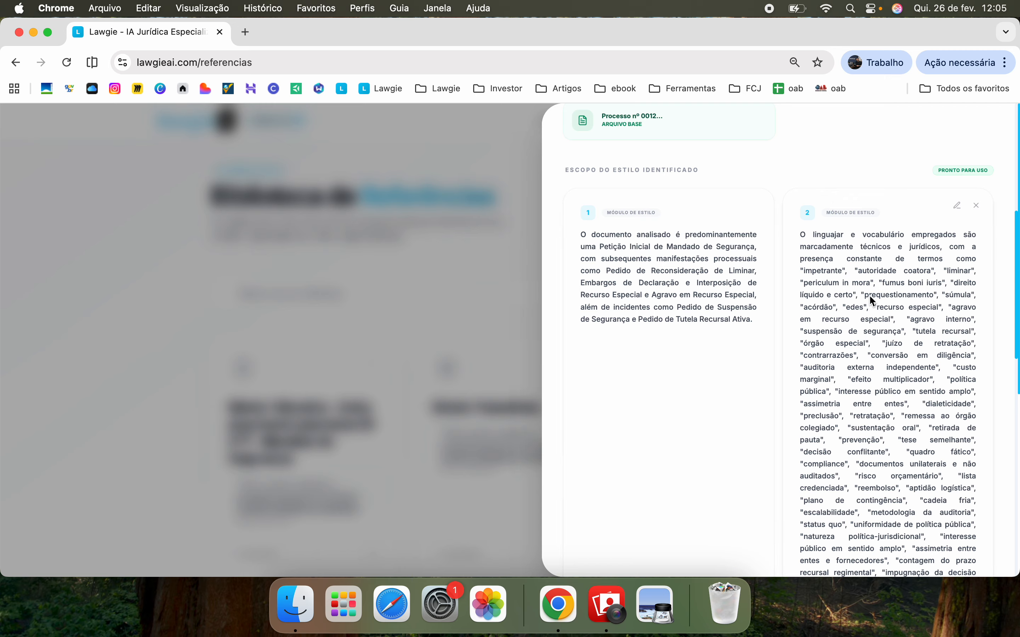
pyautogui.scroll(-12, 879, 347)
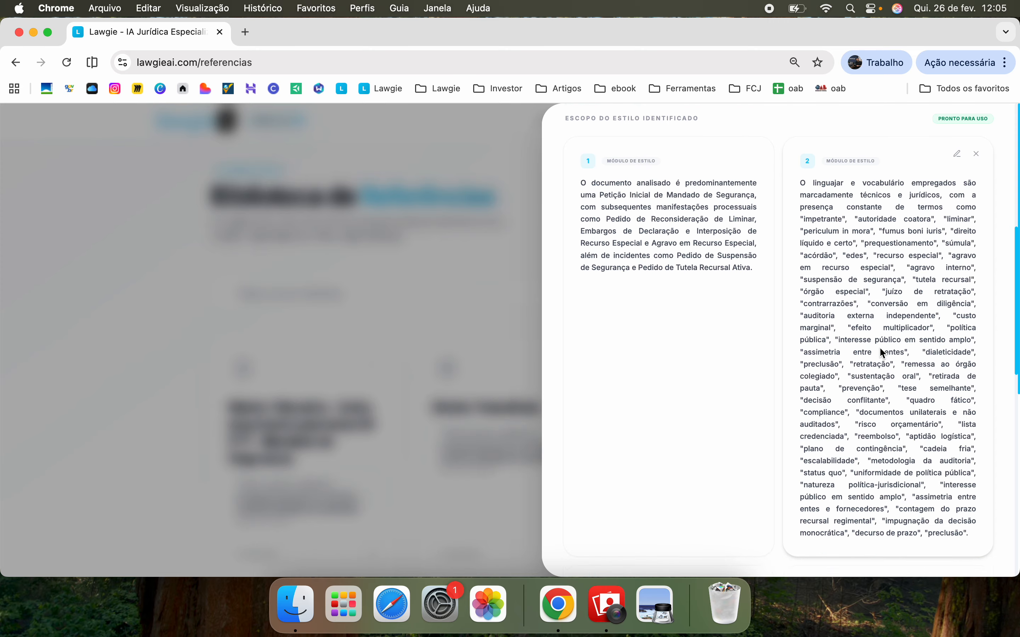
pyautogui.scroll(-2, 880, 347)
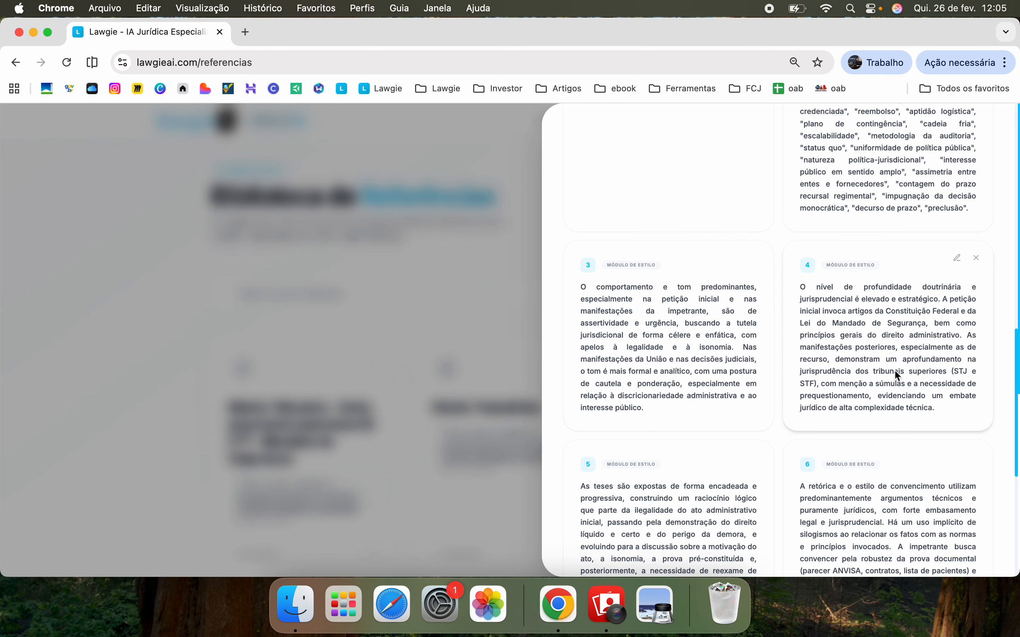
pyautogui.scroll(-3, 888, 348)
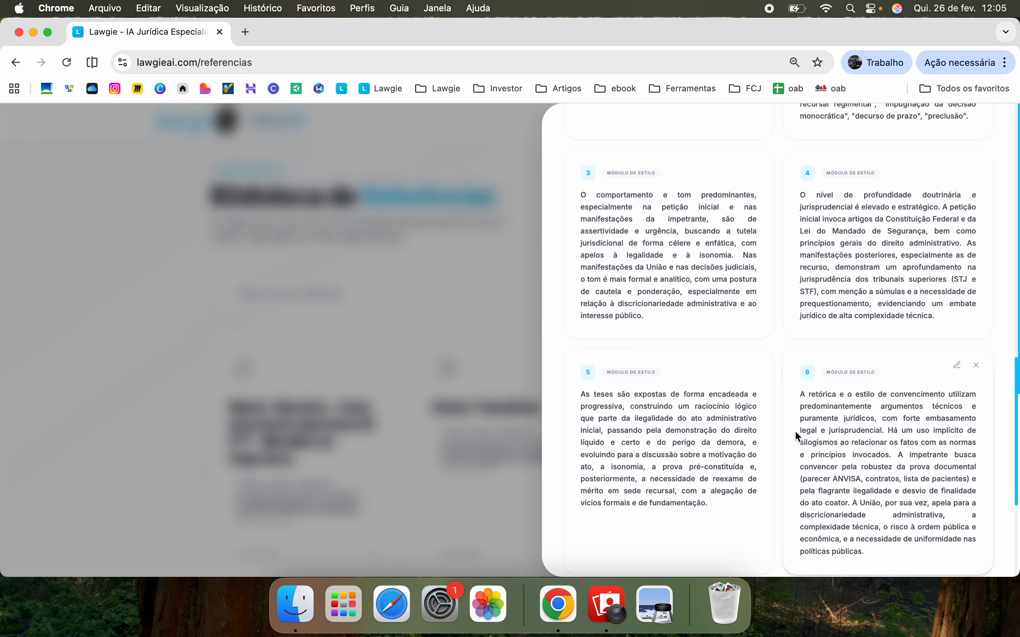
pyautogui.scroll(-3, 823, 451)
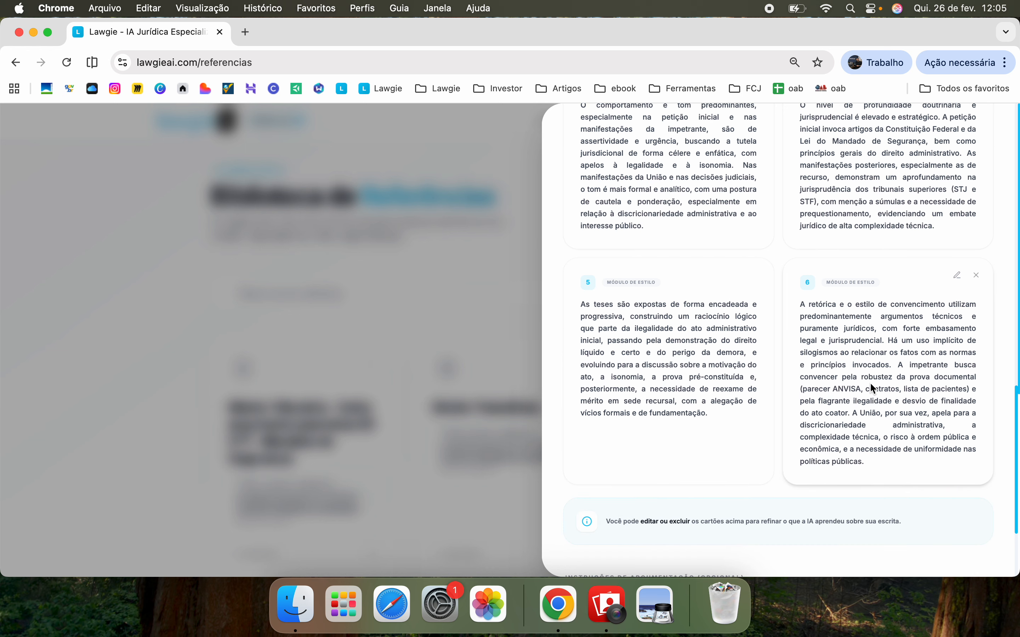
pyautogui.scroll(-5, 873, 389)
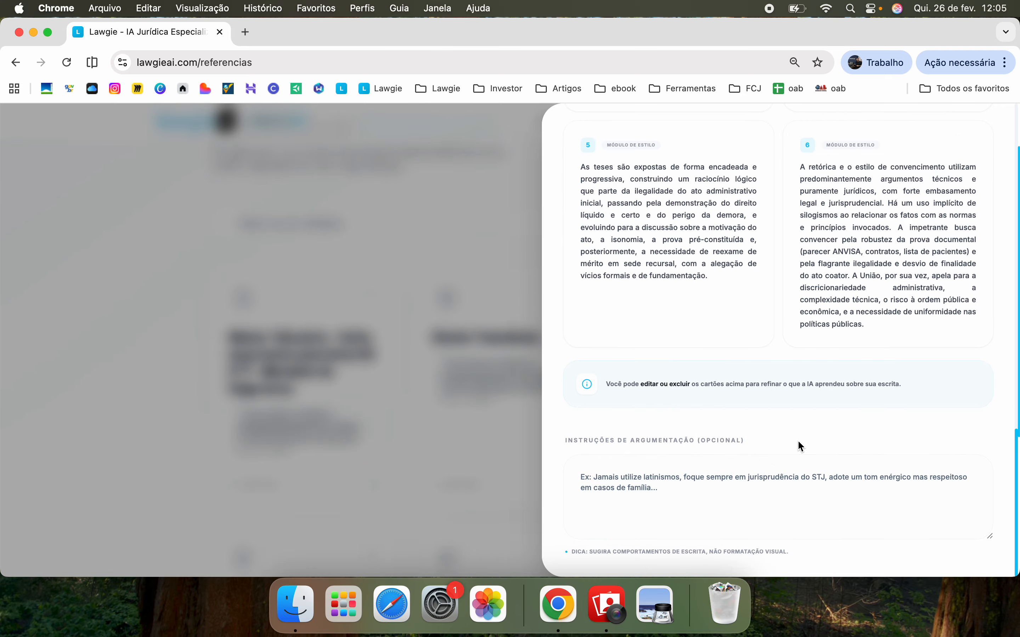
pyautogui.click(669, 481)
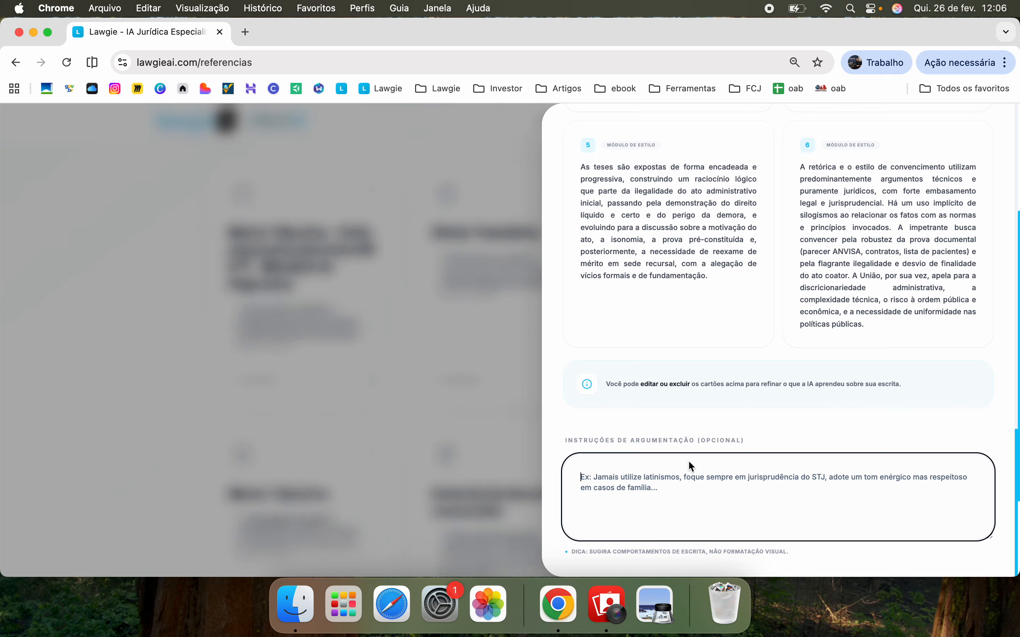
pyautogui.scroll(5, 689, 460)
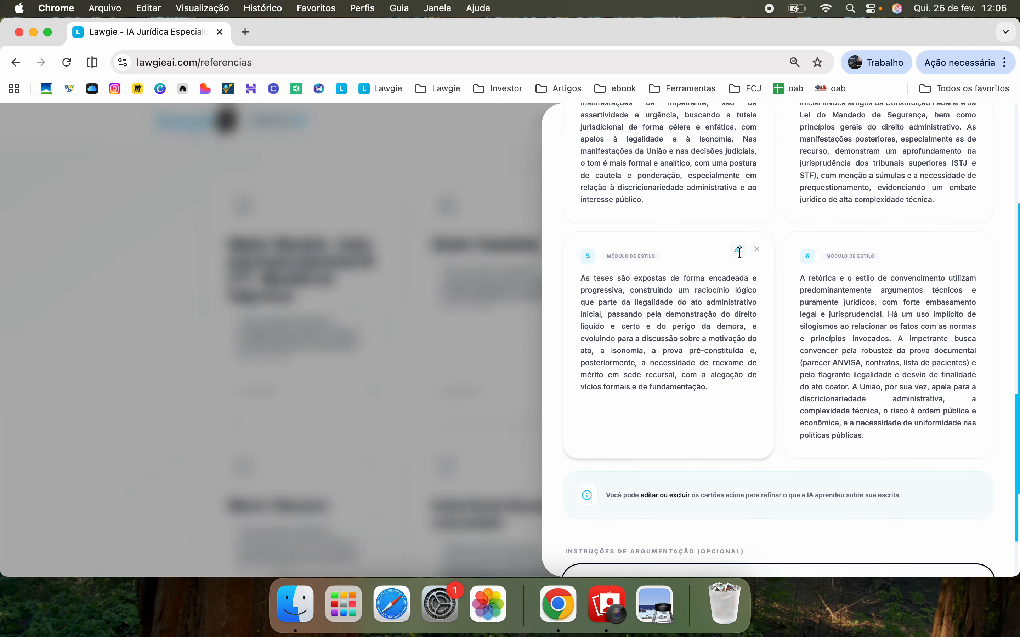
pyautogui.click(739, 251)
pyautogui.scroll(10, 661, 287)
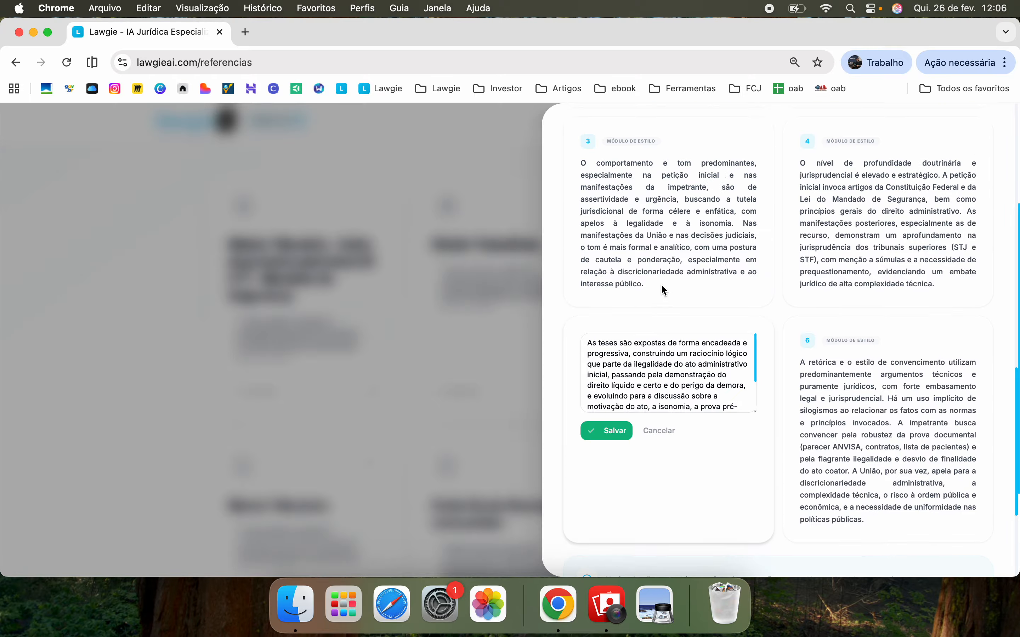
pyautogui.scroll(-9, 660, 284)
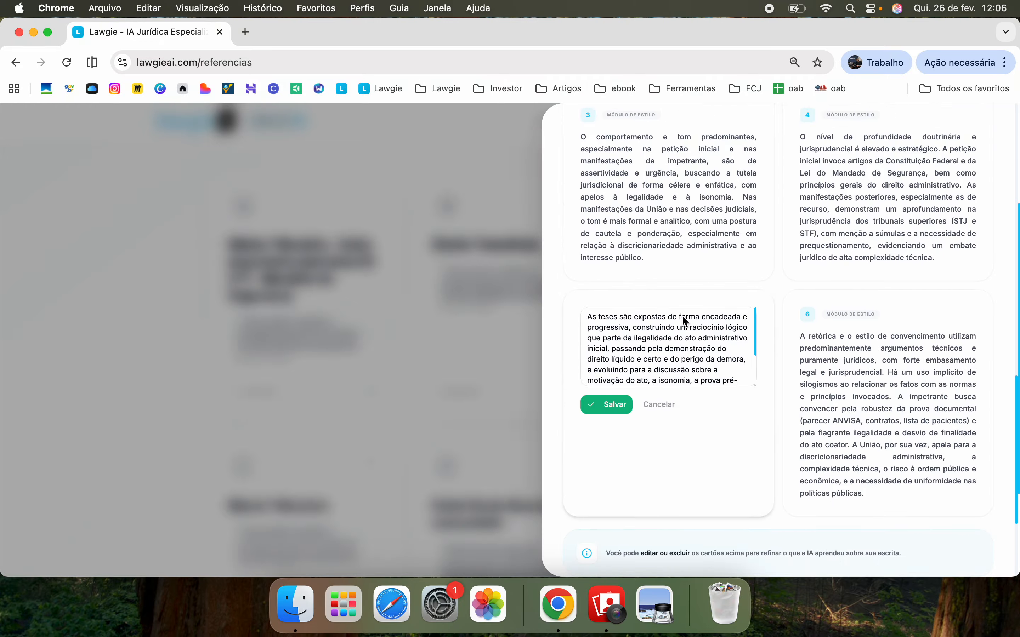
pyautogui.click(661, 405)
pyautogui.scroll(-5, 827, 234)
pyautogui.scroll(7, 828, 234)
pyautogui.scroll(12, 951, 185)
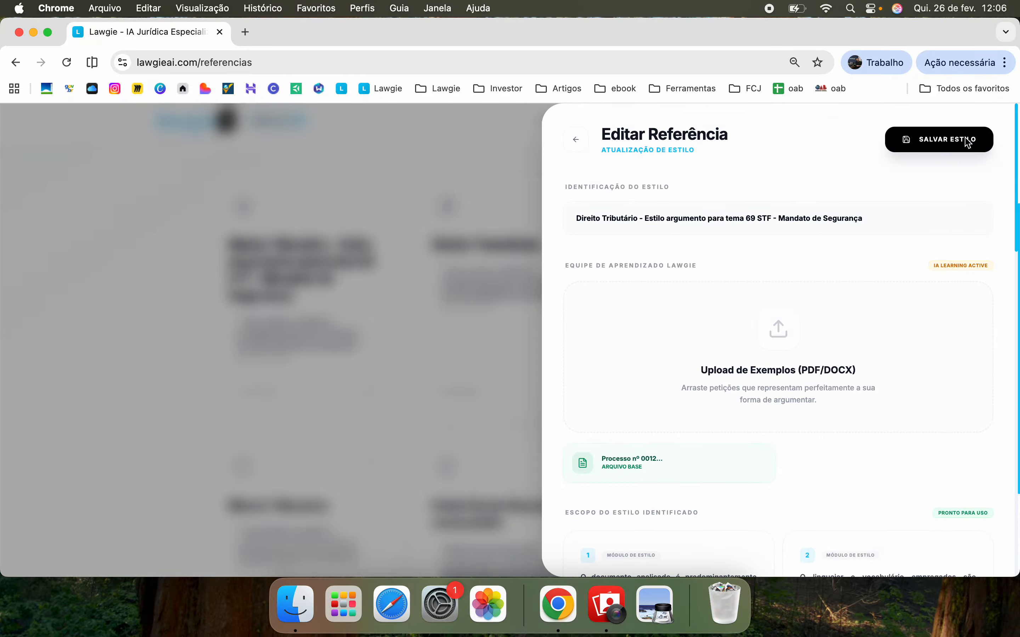
# Save the Direito Tributário style reference and close the style editor
pyautogui.click(967, 143)
pyautogui.scroll(-3, 542, 246)
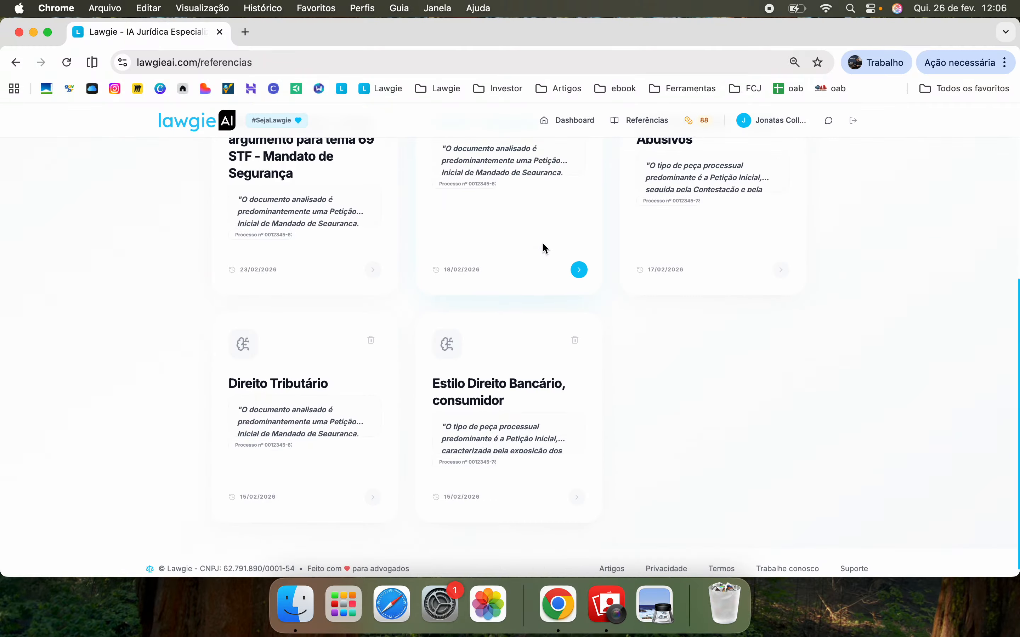
pyautogui.scroll(6, 543, 248)
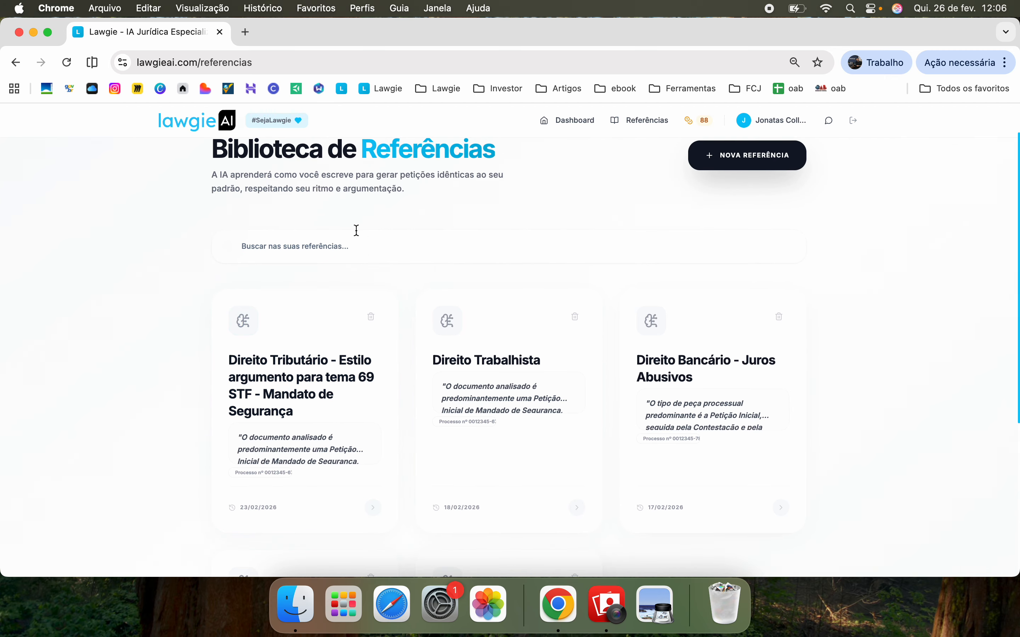
pyautogui.scroll(-5, 356, 230)
pyautogui.scroll(6, 356, 230)
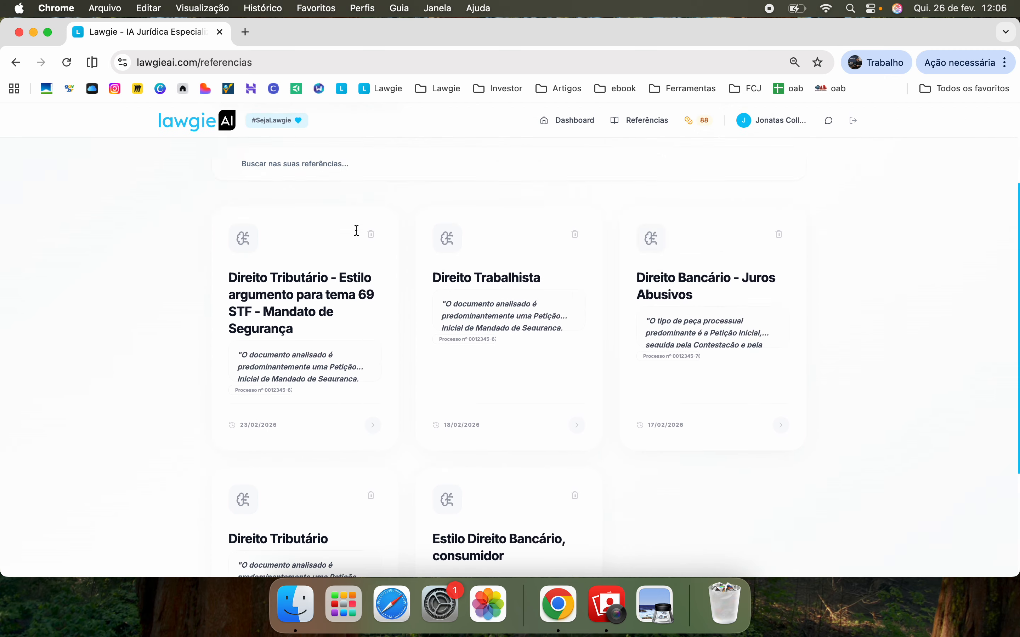
# Browse the profile's Histórico de Documentos and reopen the Embargos à Execução piece
pyautogui.click(780, 117)
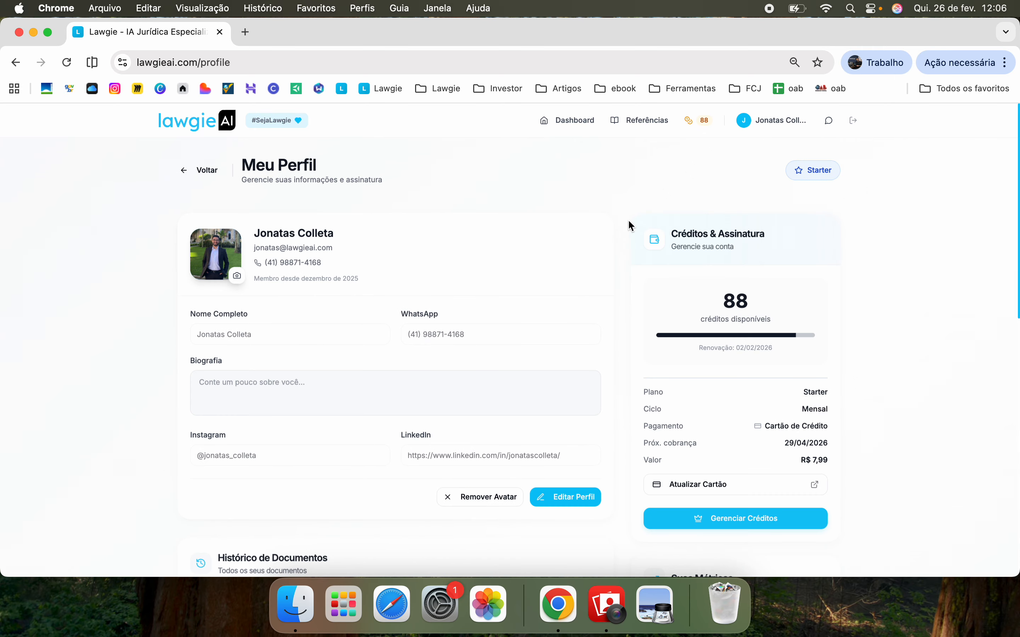
pyautogui.scroll(-4, 572, 285)
pyautogui.scroll(-5, 572, 284)
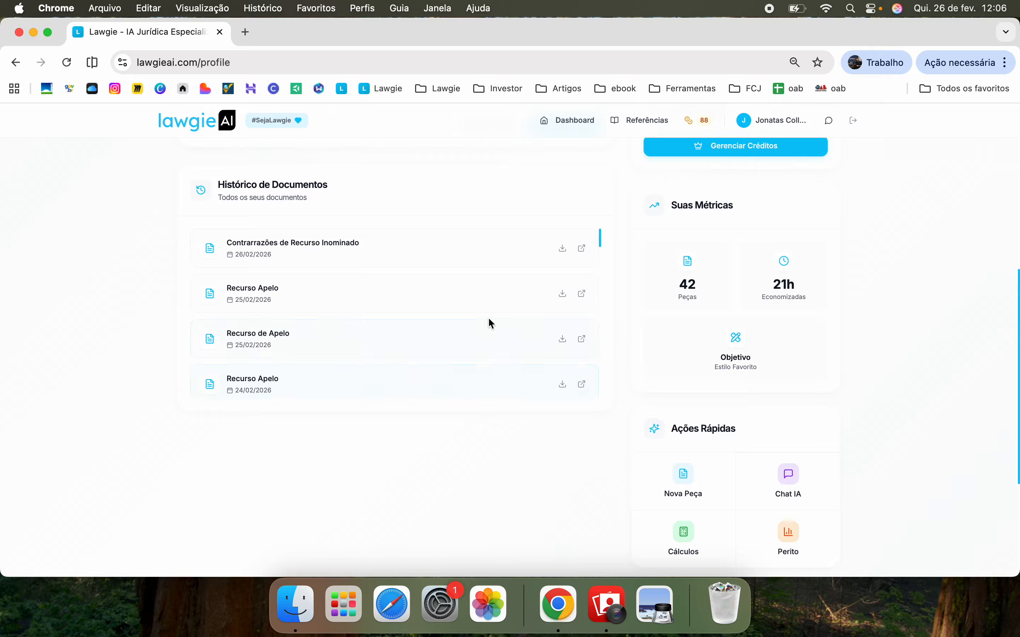
pyautogui.scroll(3, 526, 387)
pyautogui.scroll(-5, 526, 387)
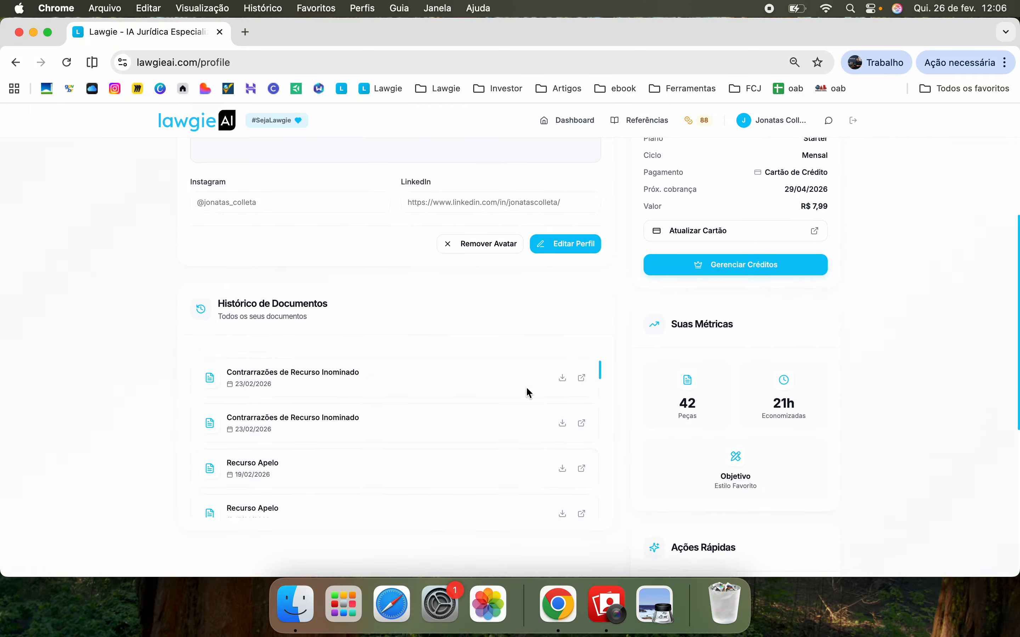
pyautogui.scroll(-5, 526, 387)
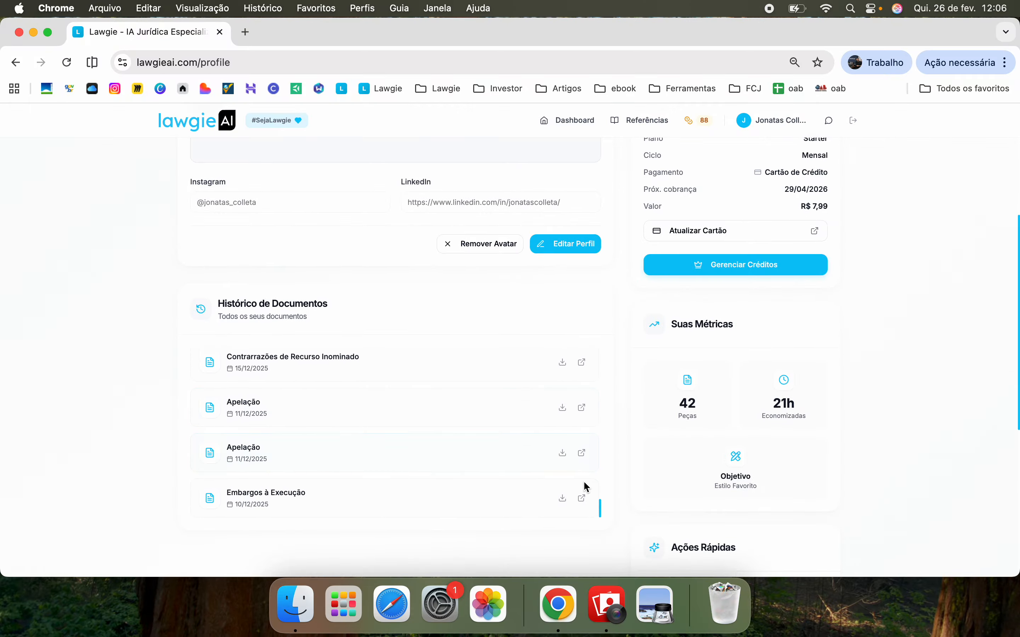
pyautogui.click(583, 499)
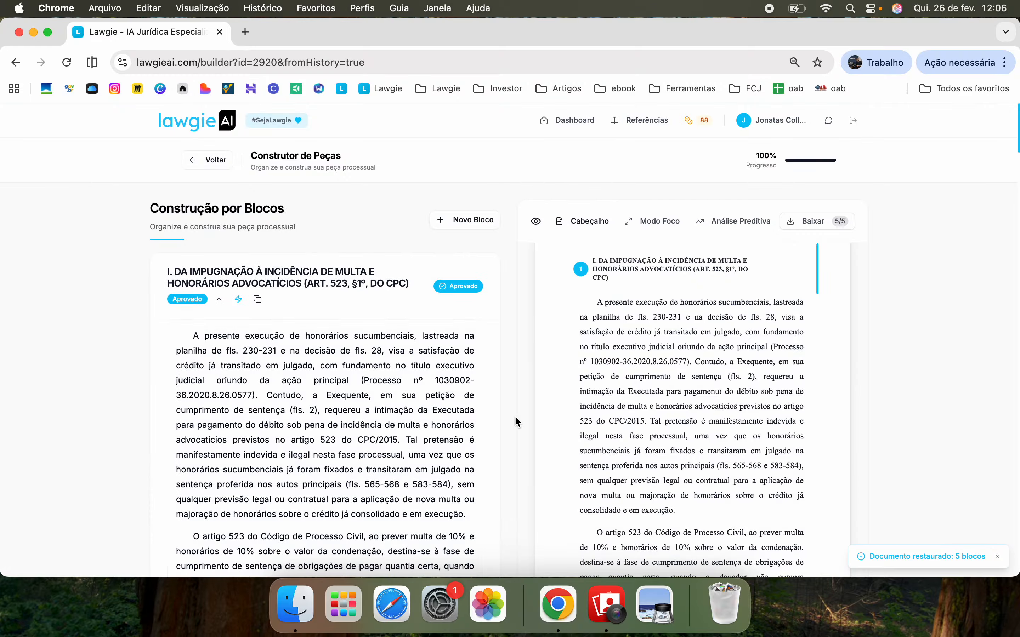
# Return to the Dashboard and open WhatsApp support in a browser tab, declining the app prompt
pyautogui.scroll(-2, 519, 470)
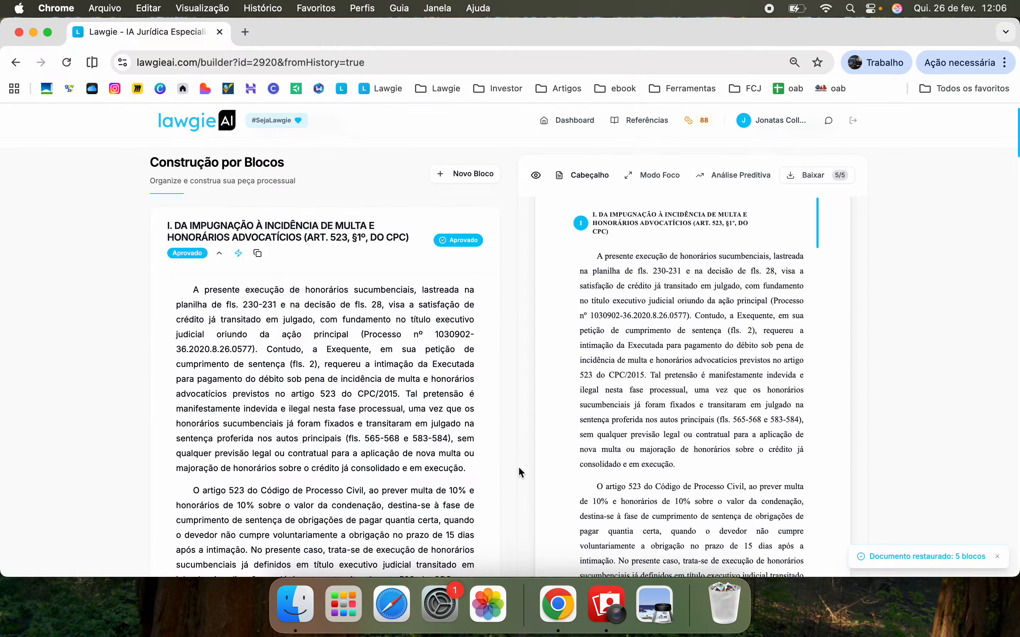
pyautogui.scroll(2, 520, 473)
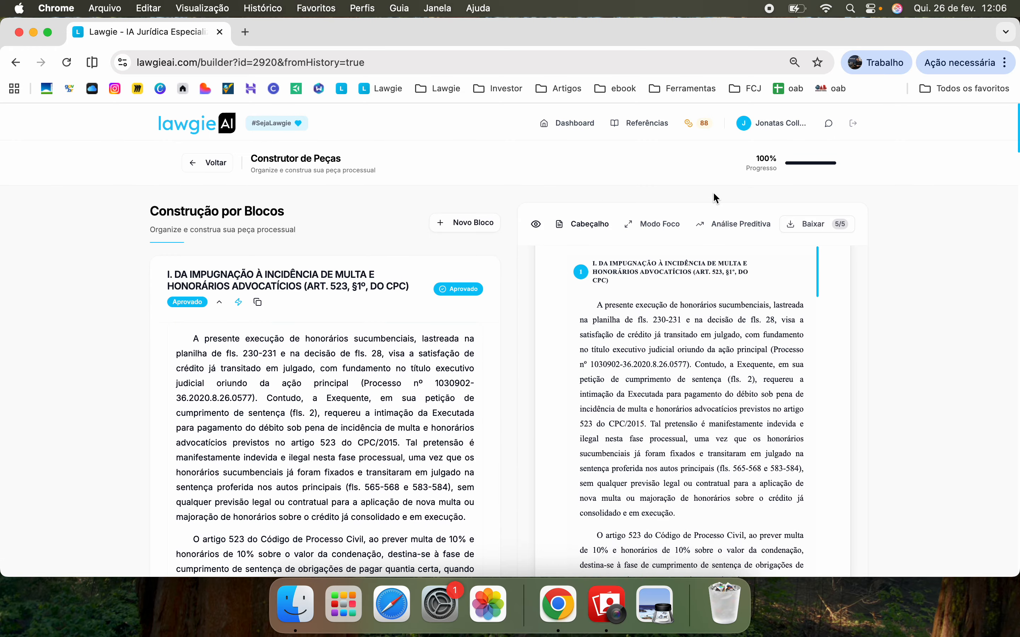
pyautogui.click(570, 121)
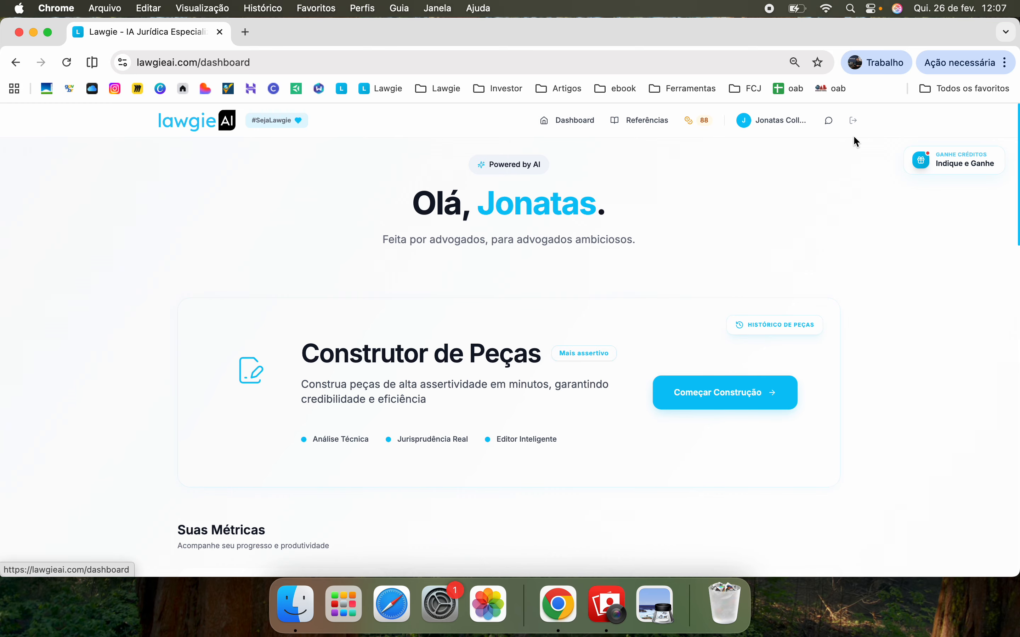
pyautogui.click(833, 129)
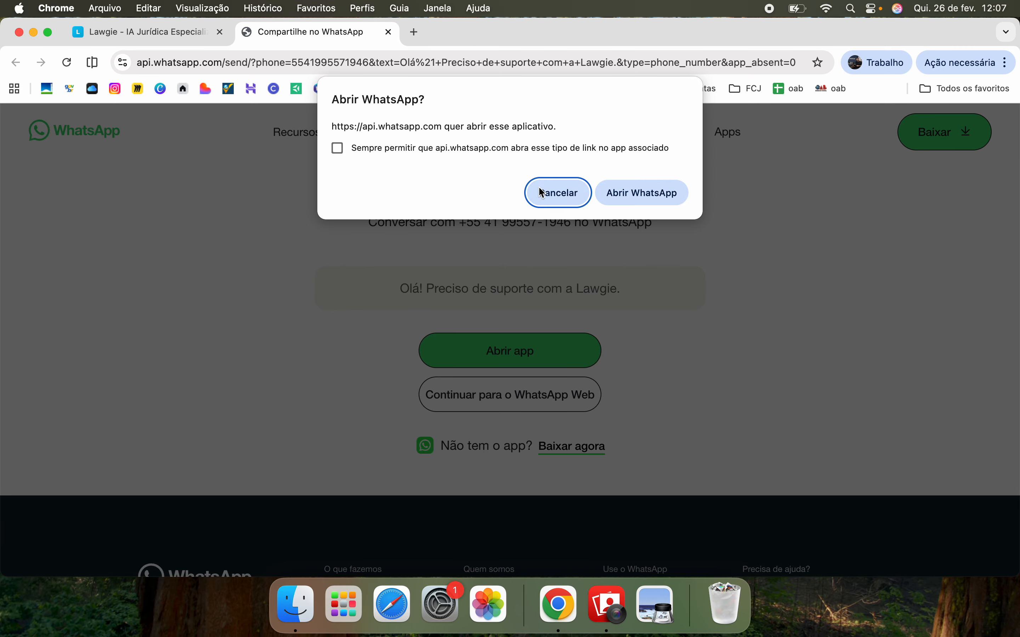
pyautogui.click(543, 193)
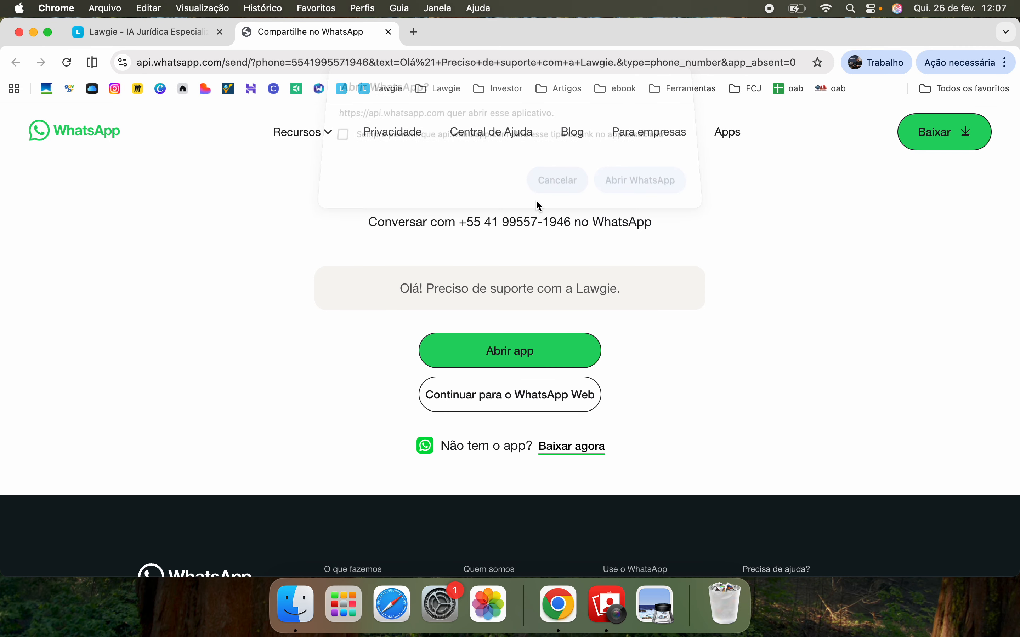